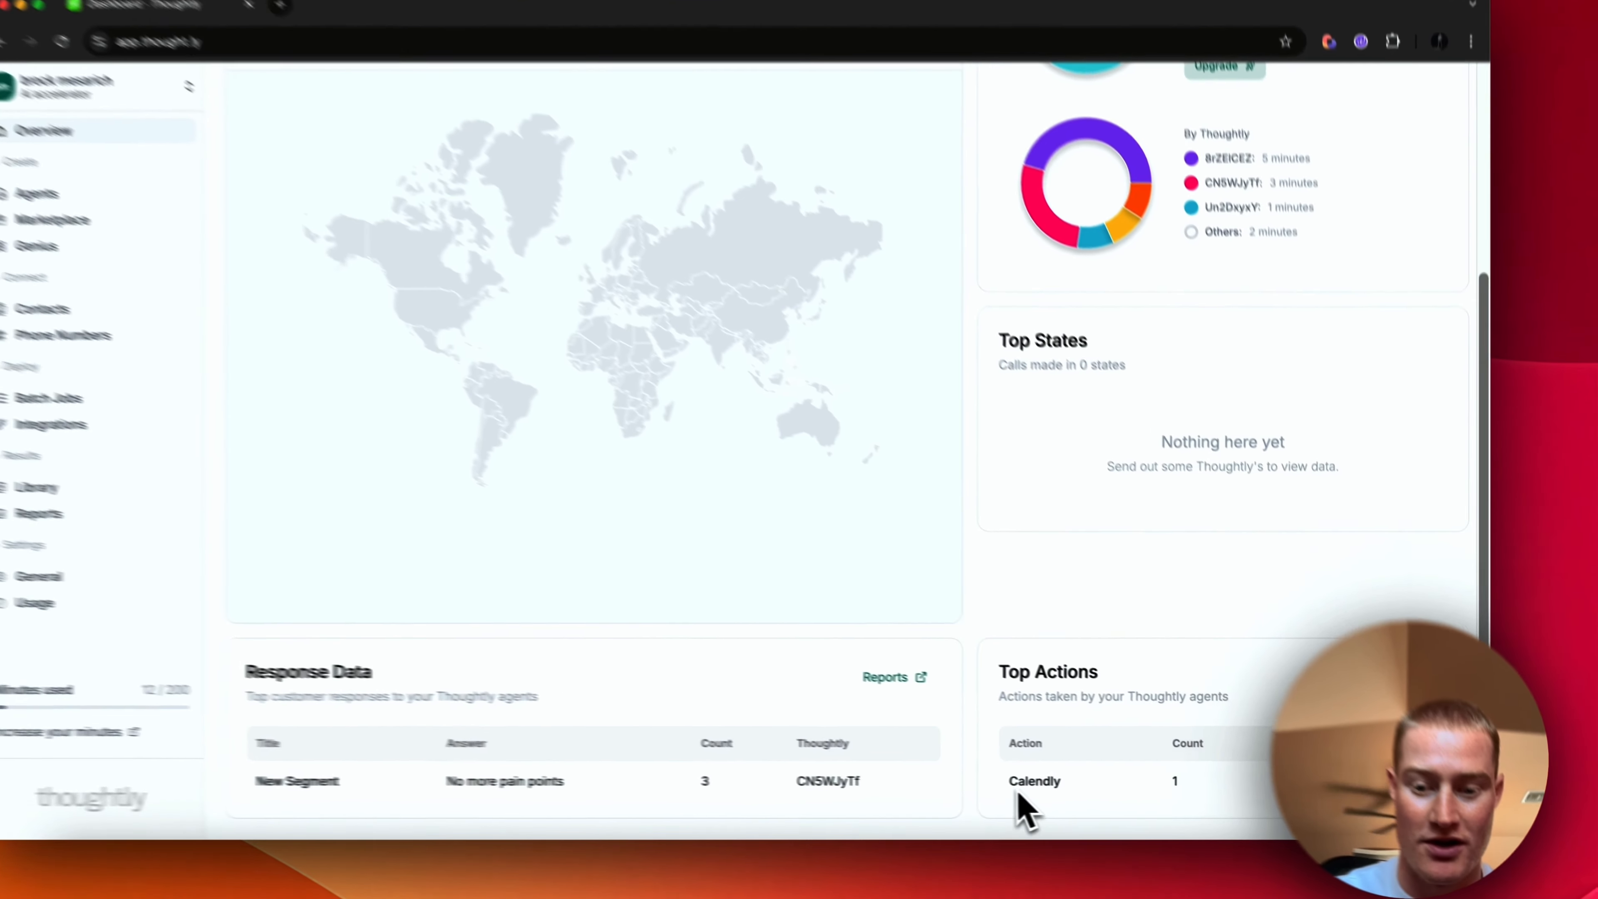
Review the Top Actions table and the usage charts on the overview dashboard.
{"action": "left_click_drag", "start_coordinate": [1023, 812], "coordinate": [1259, 806]}
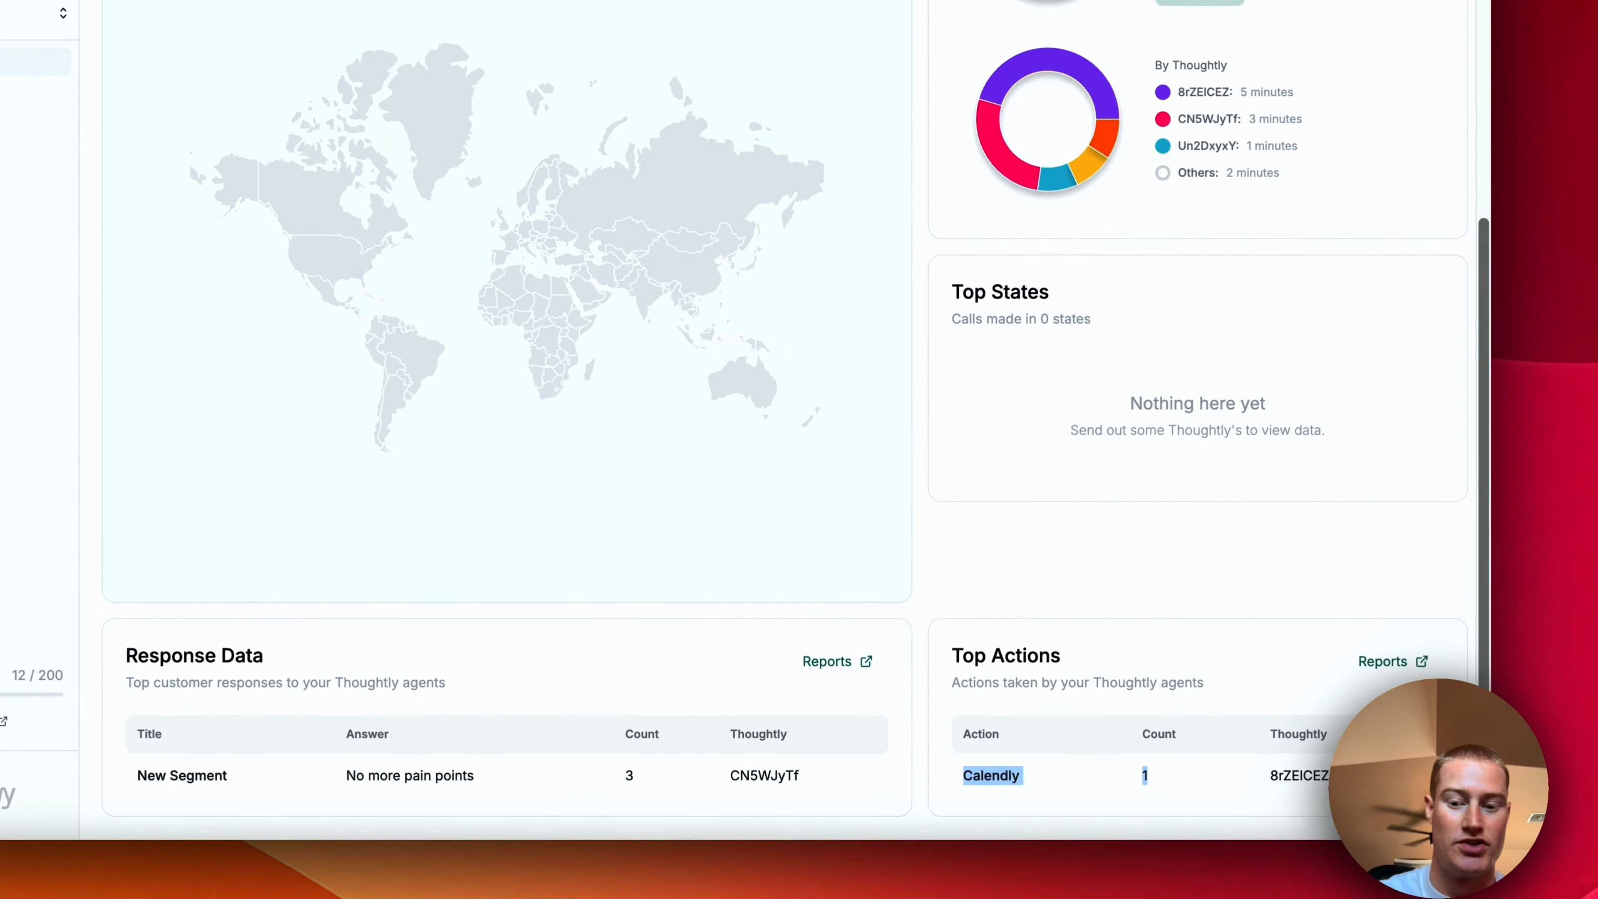
{"action": "scroll", "coordinate": [931, 693], "scroll_direction": "up", "scroll_amount": 5}
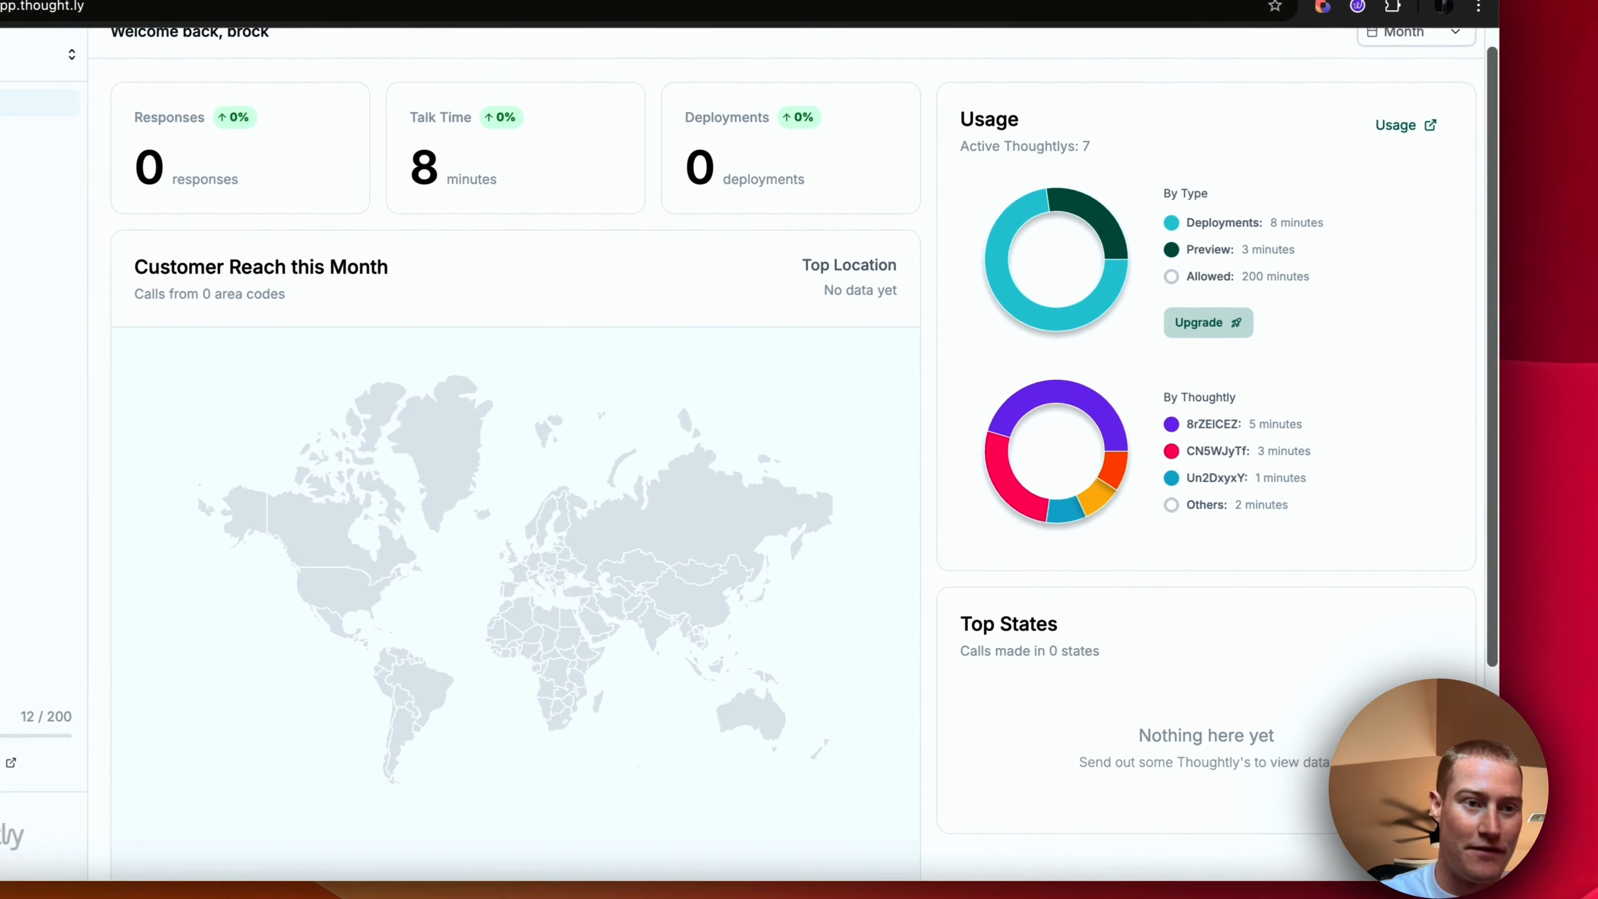
Open the Genius section and view the data sources of Apple.com and Parilla Menu.
{"action": "left_click", "coordinate": [221, 271]}
{"action": "left_click", "coordinate": [254, 314]}
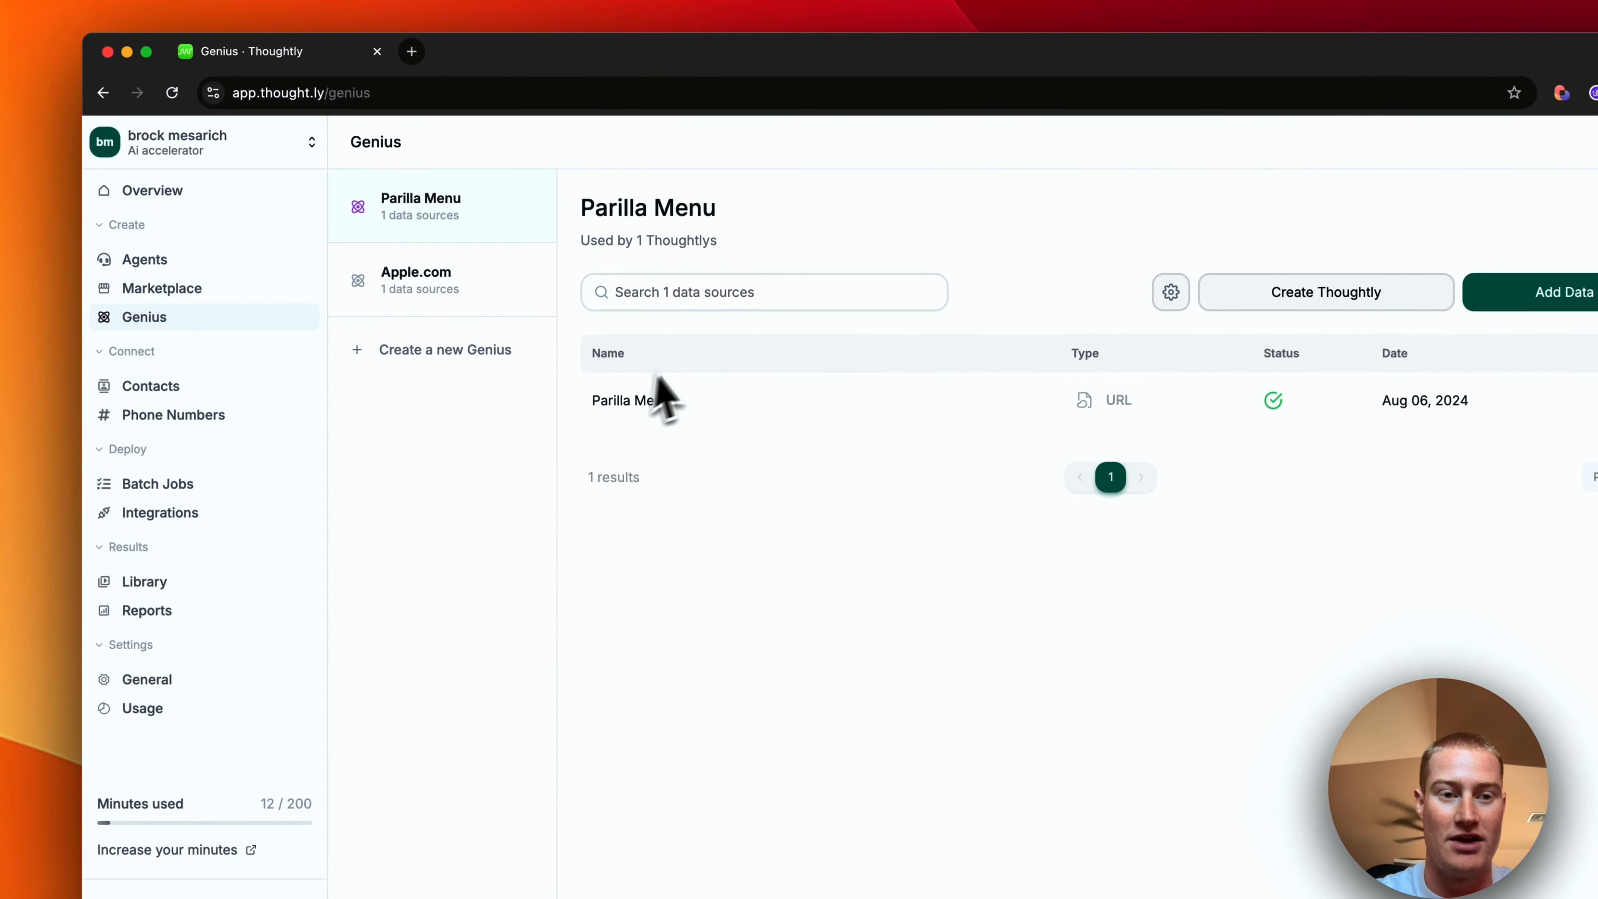
{"action": "left_click", "coordinate": [475, 291]}
{"action": "left_click", "coordinate": [485, 225]}
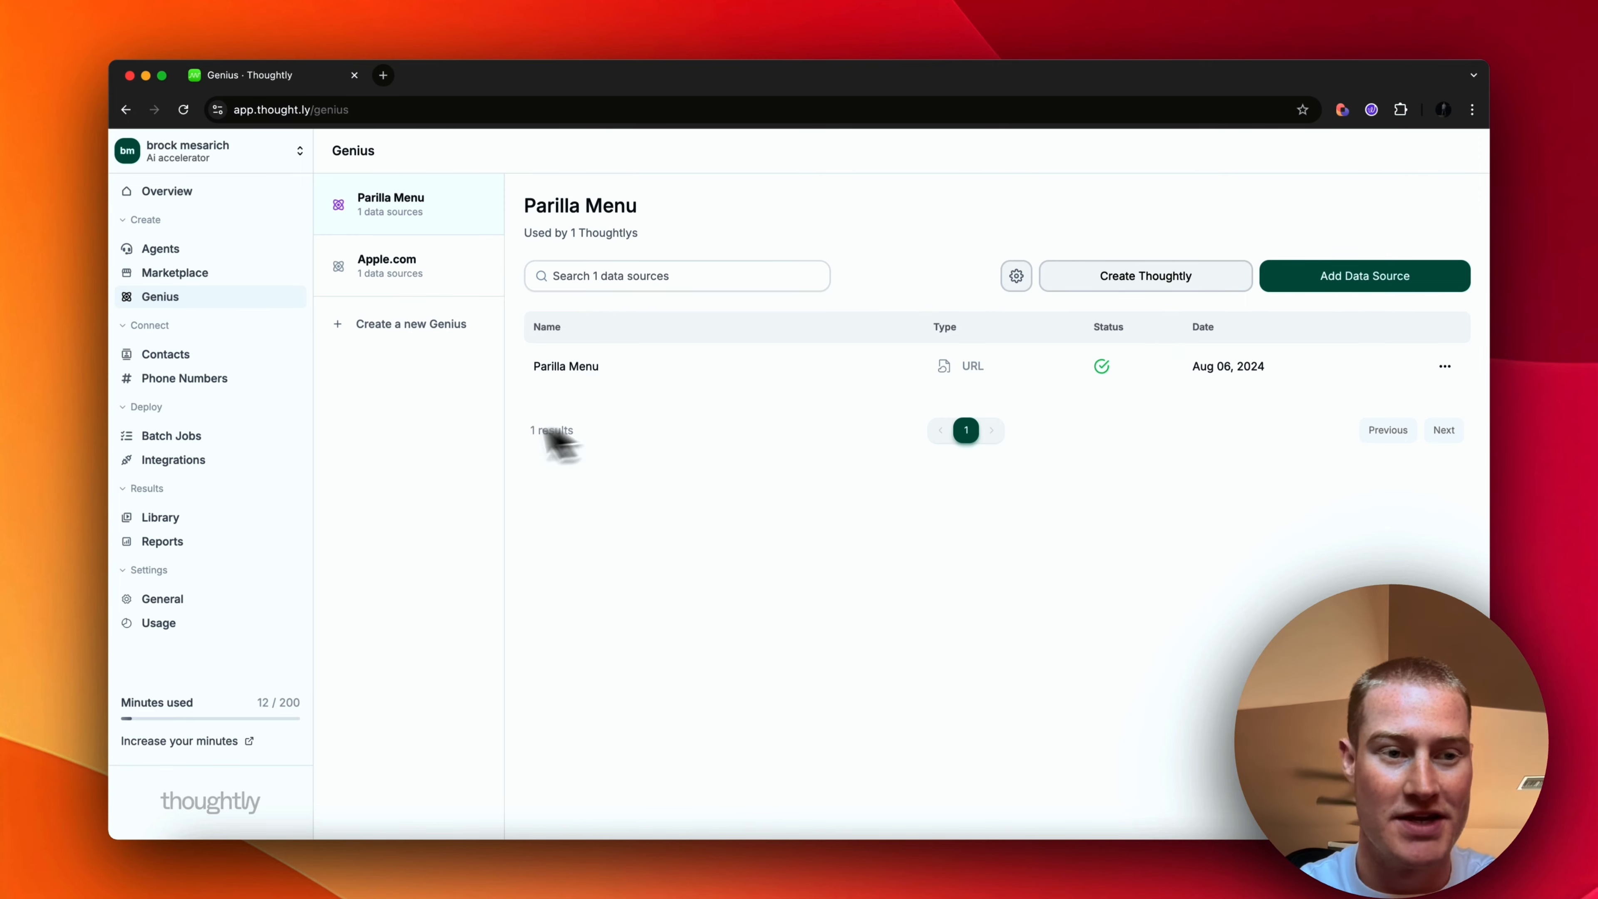
Look through the Contacts, Phone Numbers and Batch Jobs pages.
{"action": "left_click", "coordinate": [200, 360]}
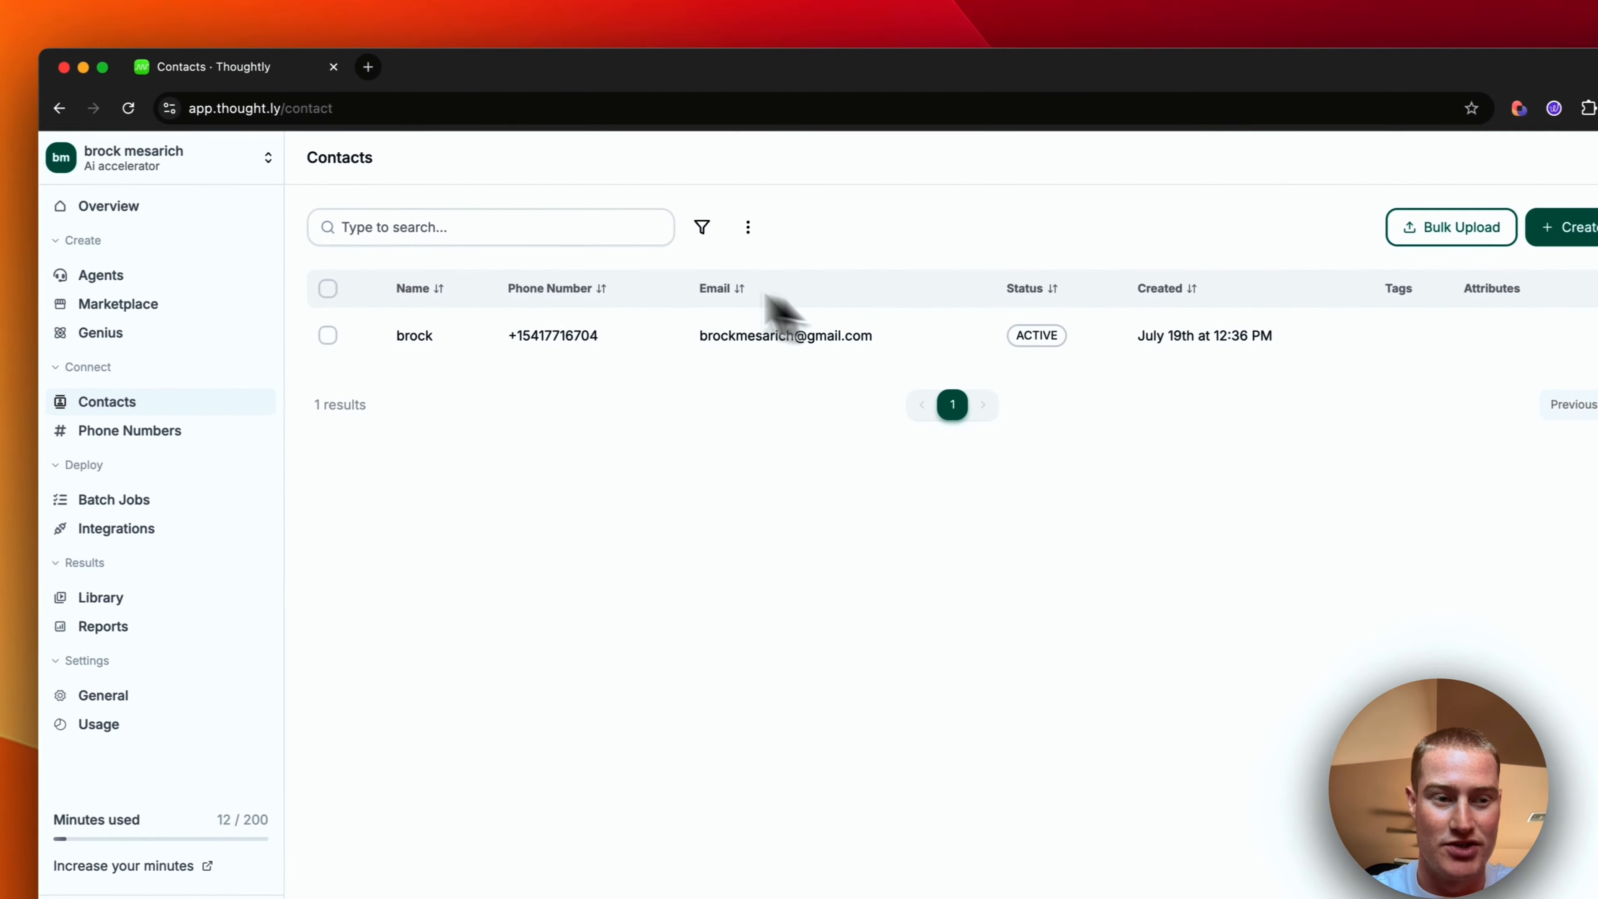
{"action": "left_click", "coordinate": [63, 435]}
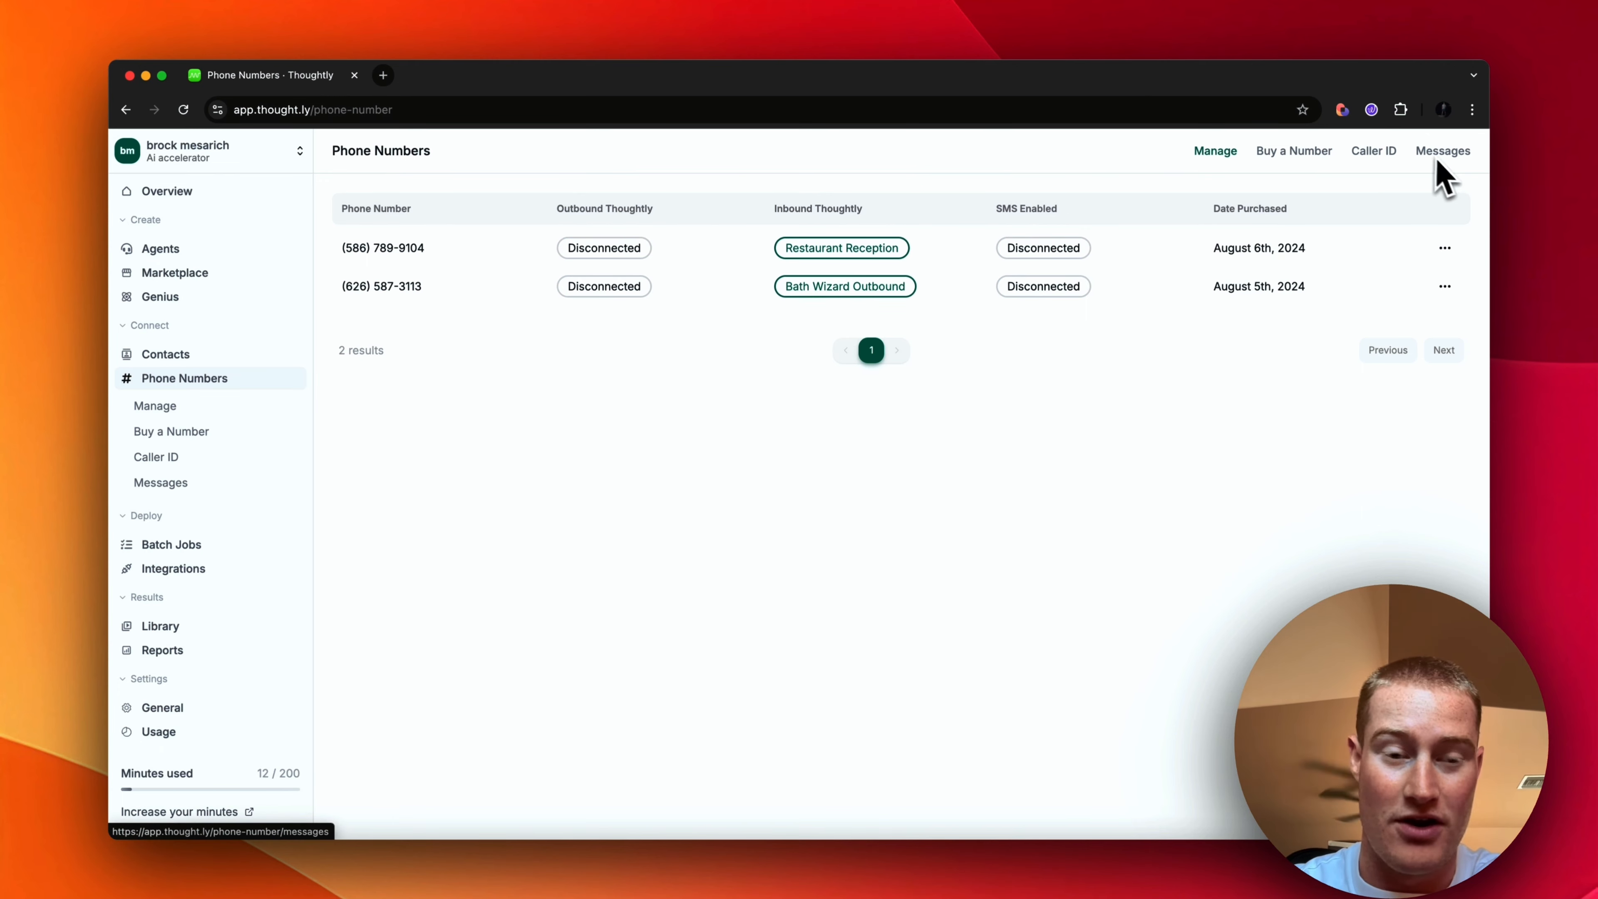
{"action": "scroll", "coordinate": [178, 511], "scroll_direction": "down", "scroll_amount": 1}
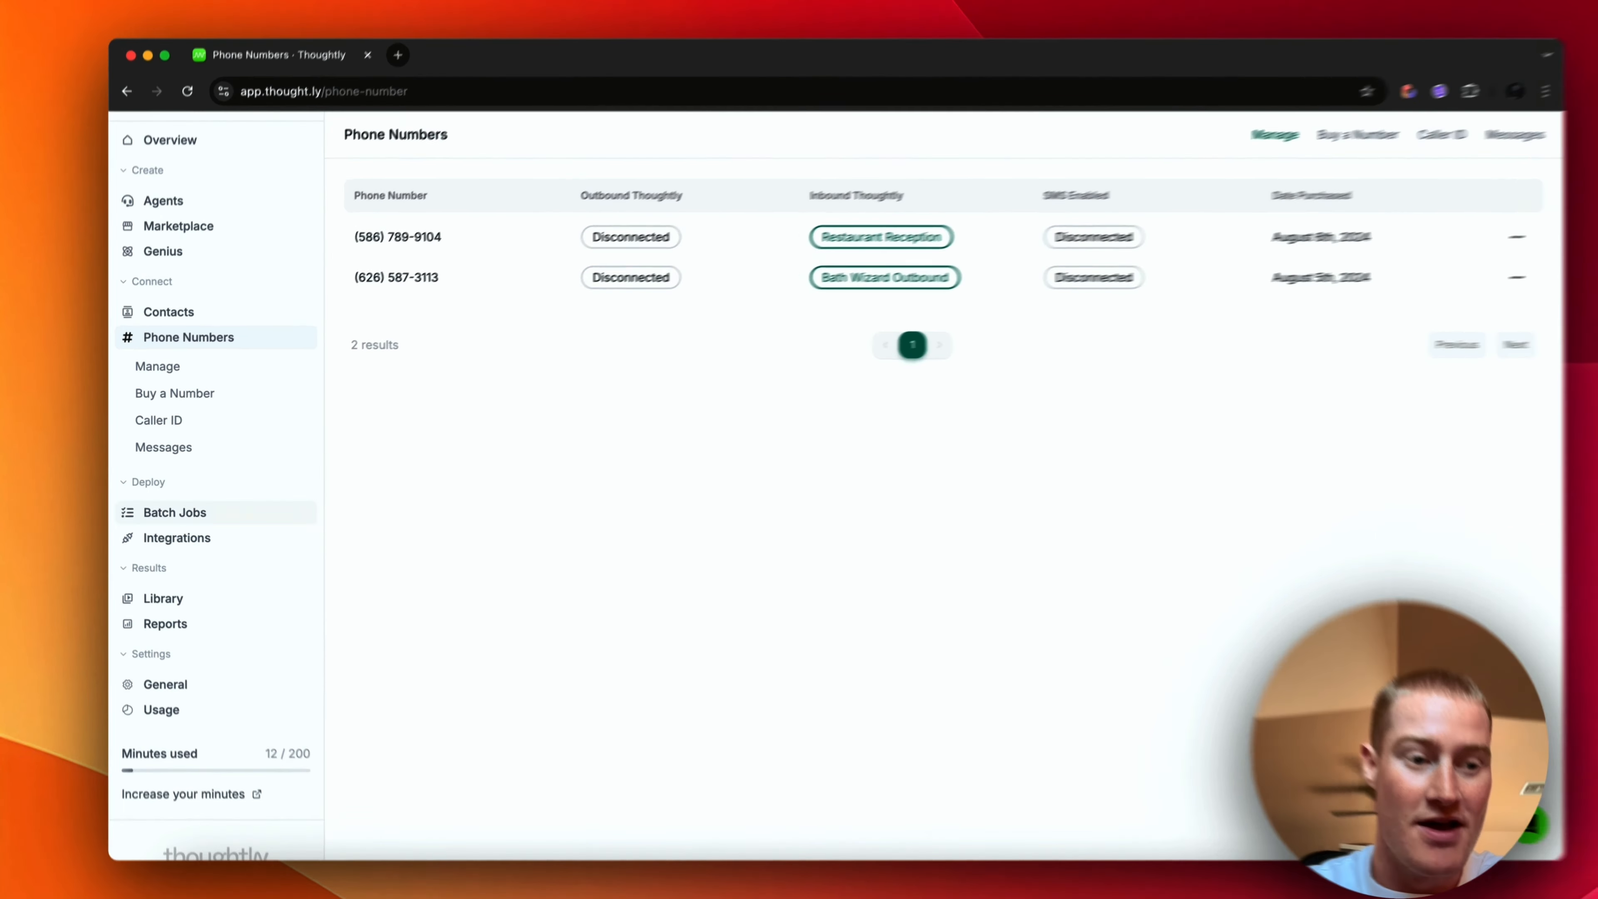
{"action": "left_click", "coordinate": [175, 512]}
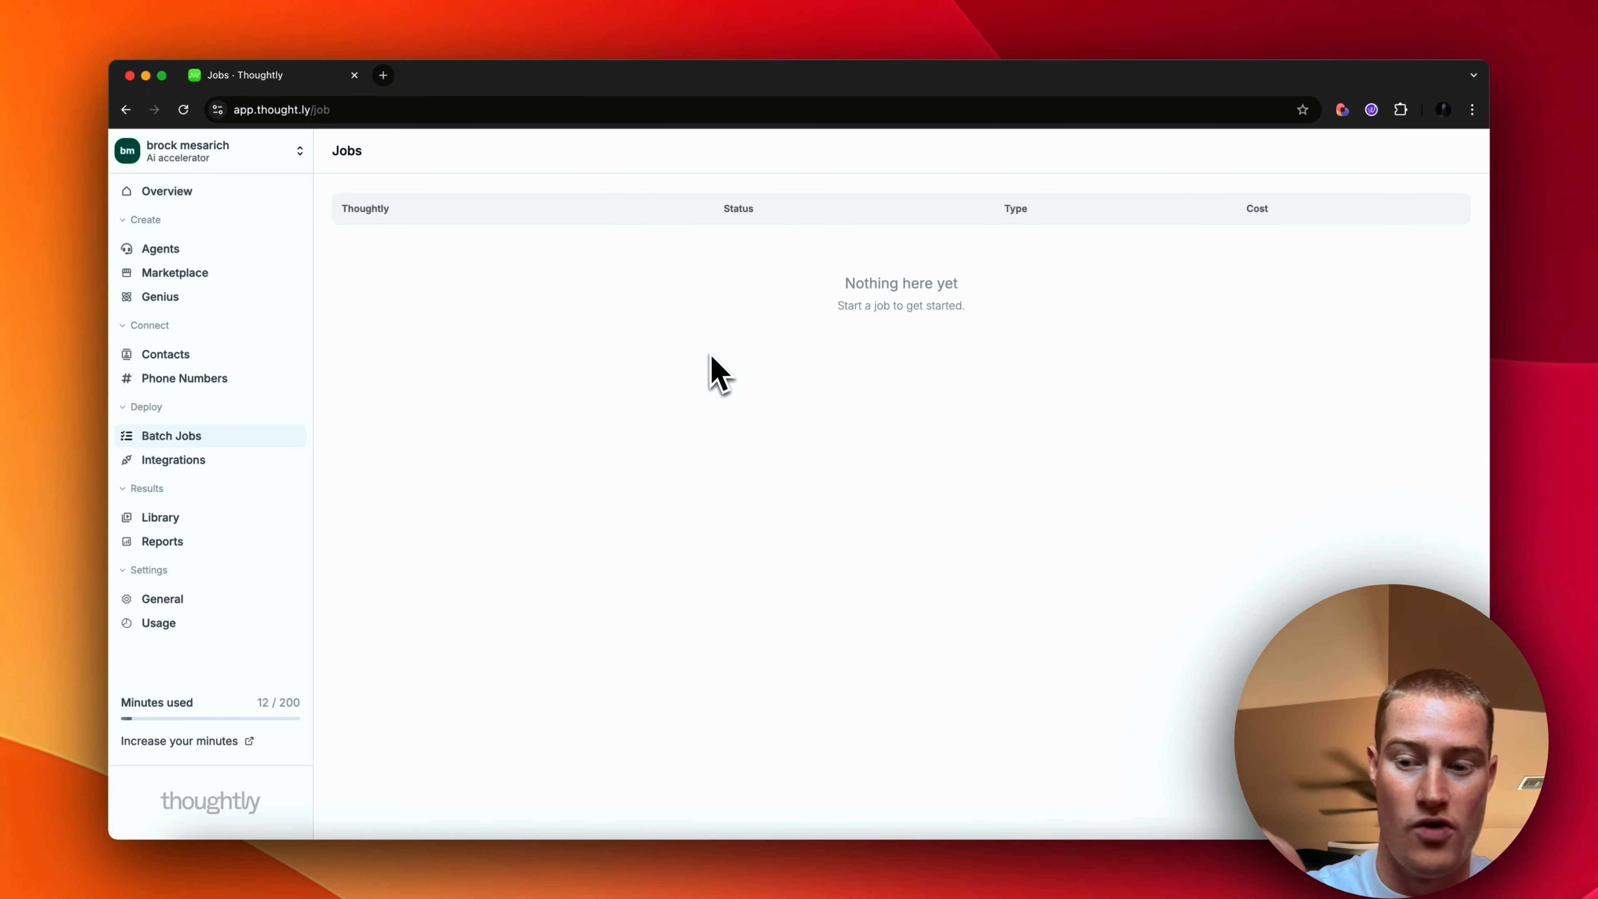
Examine the Integrations page, covering the connected apps, the available apps and the Zapier app list.
{"action": "left_click", "coordinate": [176, 463]}
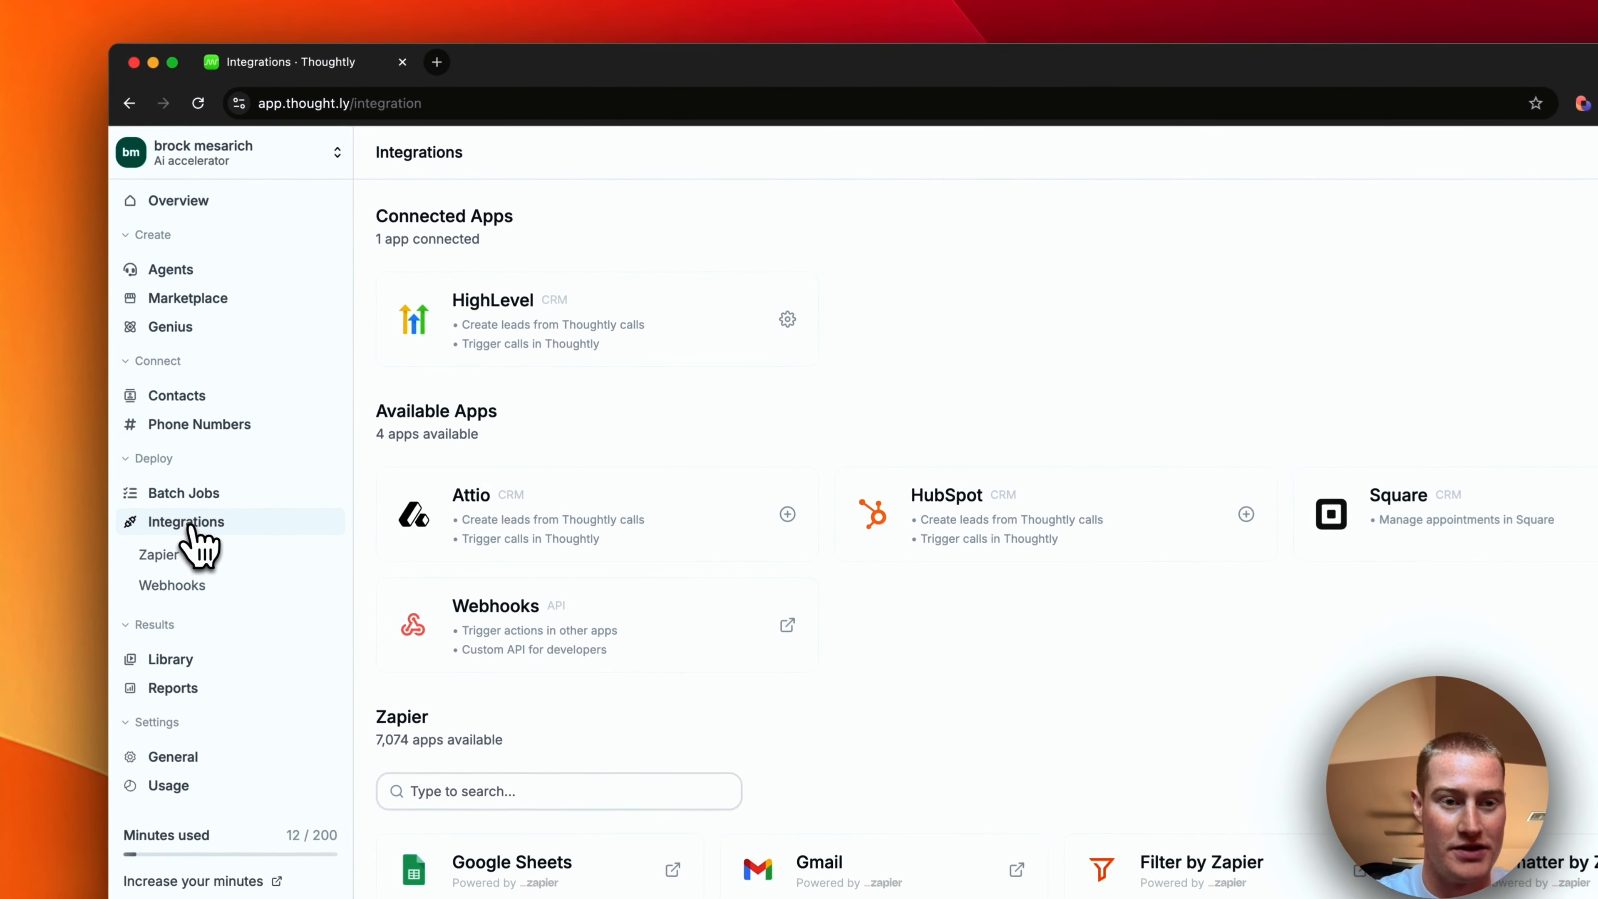
{"action": "scroll", "coordinate": [629, 421], "scroll_direction": "down", "scroll_amount": 2}
{"action": "scroll", "coordinate": [663, 397], "scroll_direction": "up", "scroll_amount": 2}
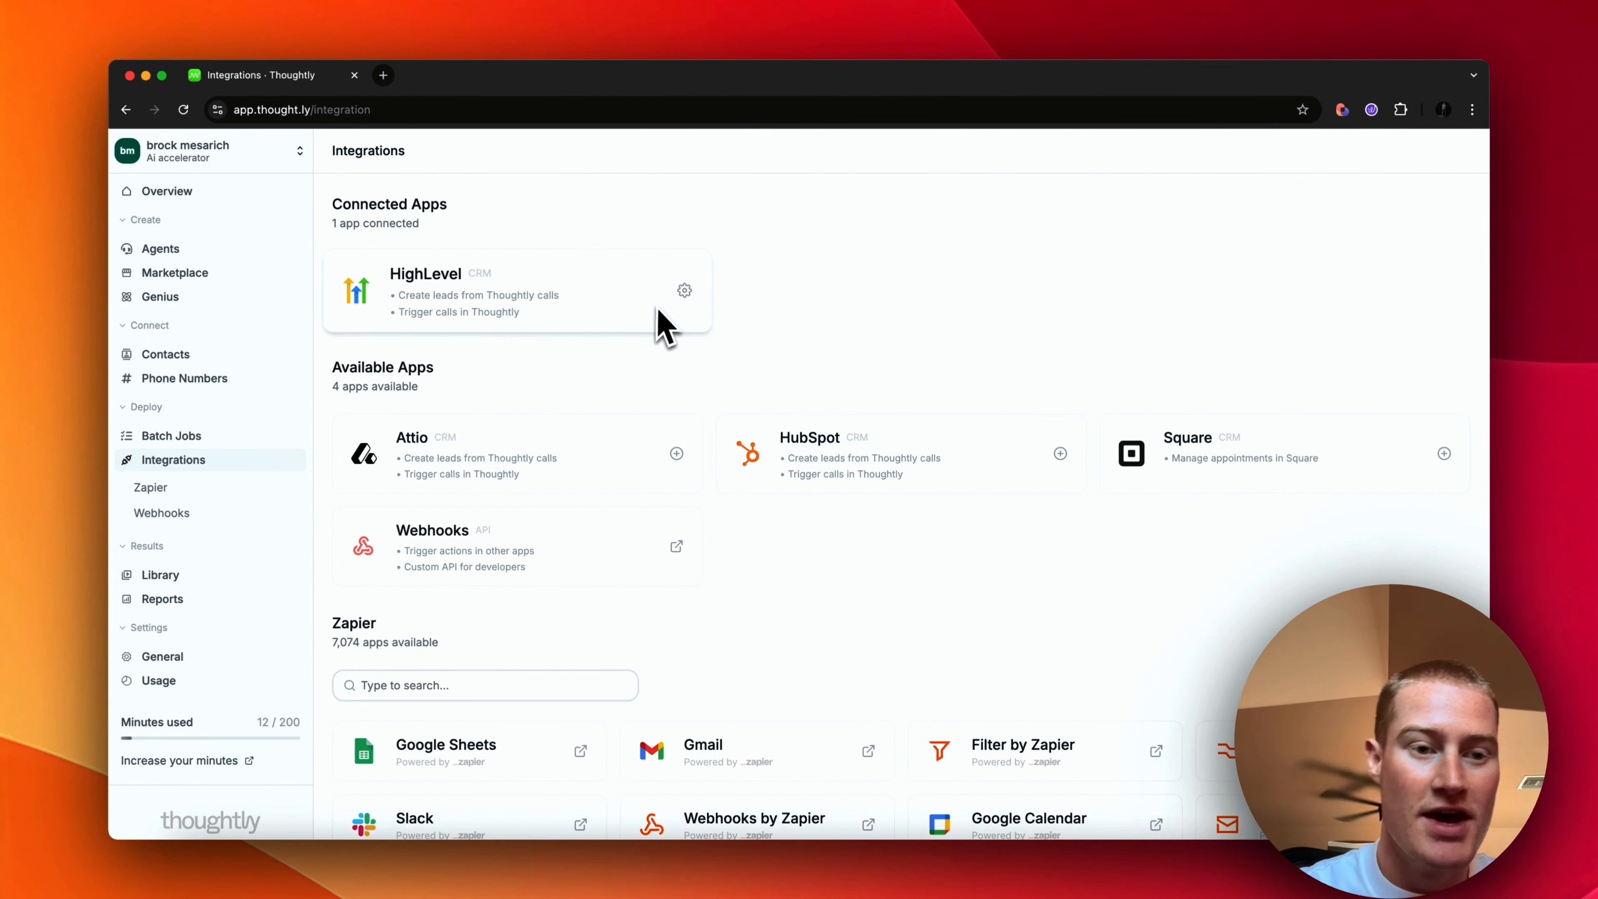
{"action": "scroll", "coordinate": [601, 522], "scroll_direction": "down", "scroll_amount": 3}
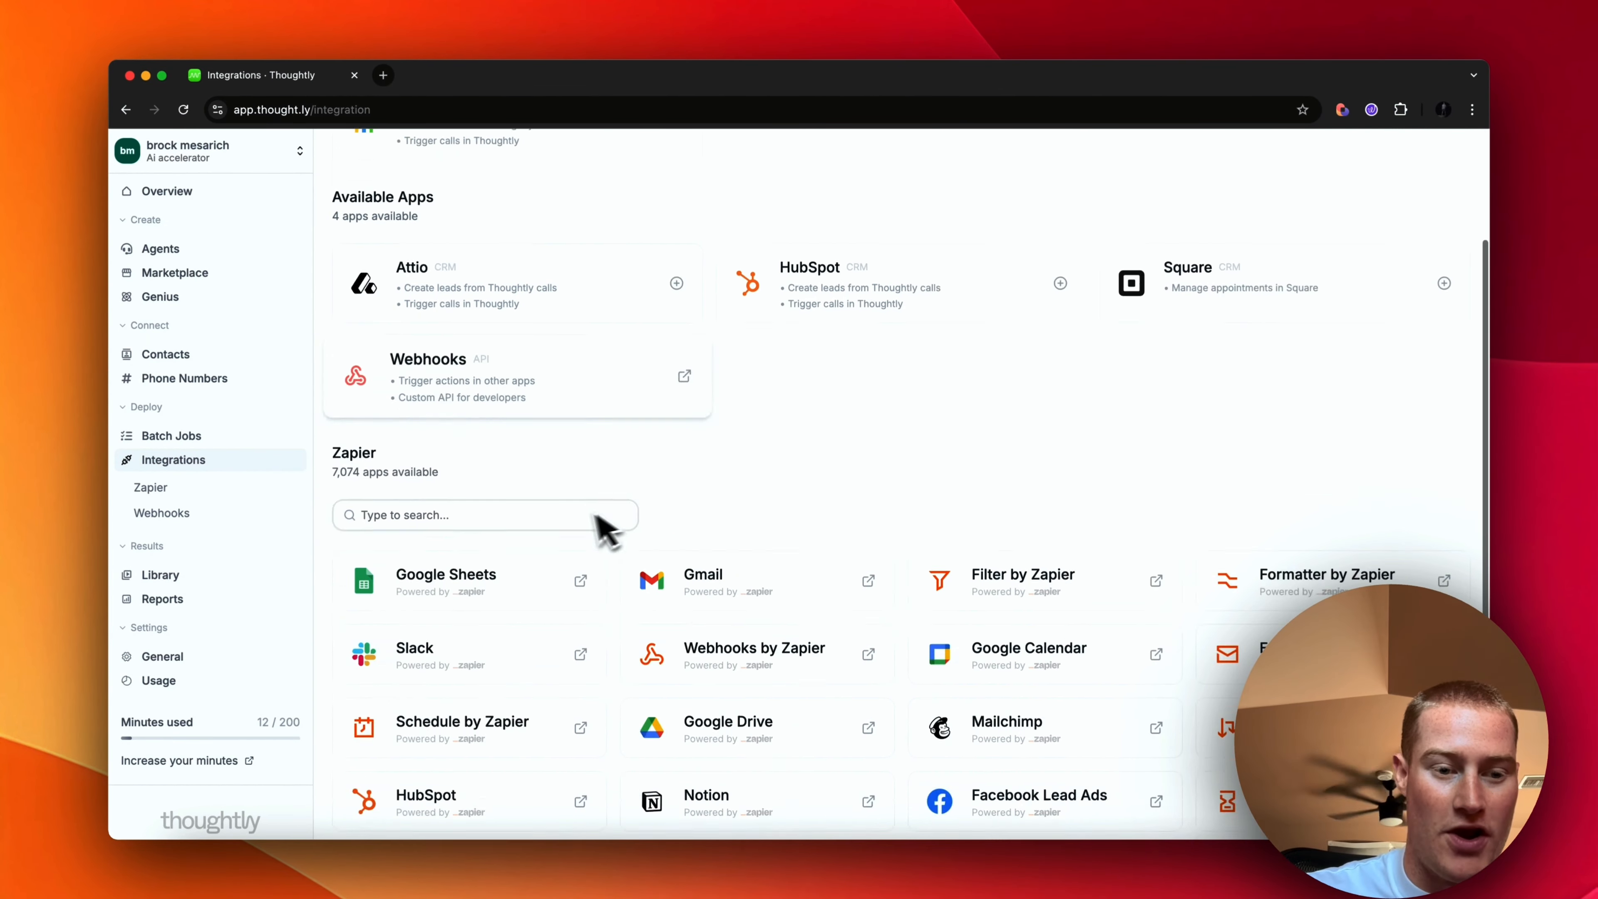
{"action": "scroll", "coordinate": [597, 516], "scroll_direction": "down", "scroll_amount": 4}
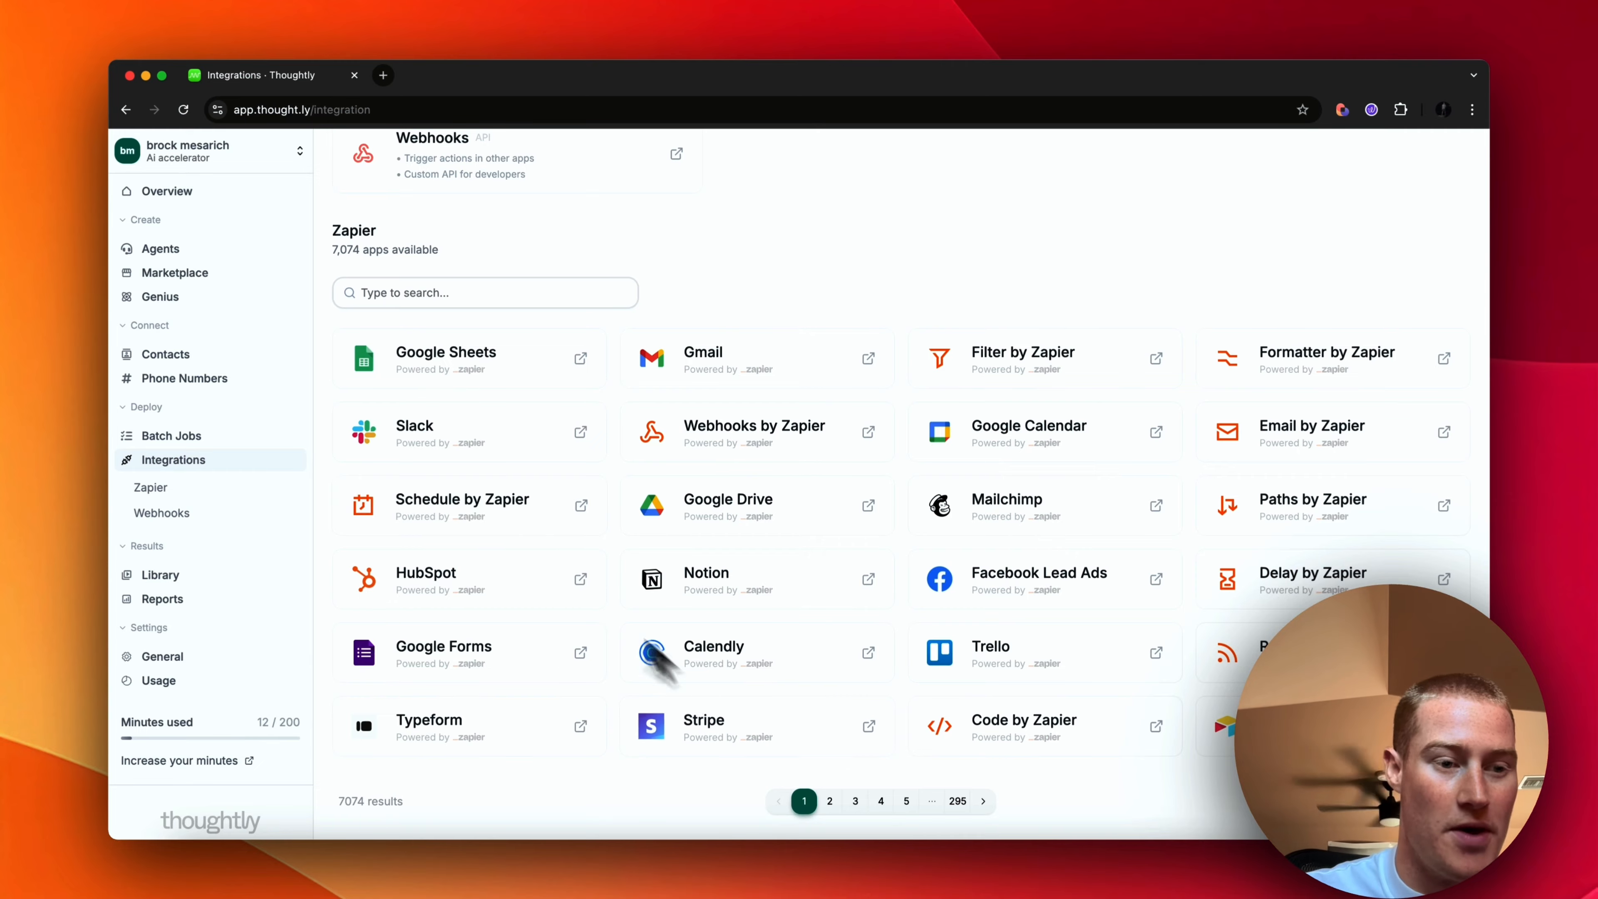
{"action": "scroll", "coordinate": [331, 609], "scroll_direction": "up", "scroll_amount": 3}
Browse the call library and open the details of the most recent Restaurant Reception call.
{"action": "left_click", "coordinate": [207, 574]}
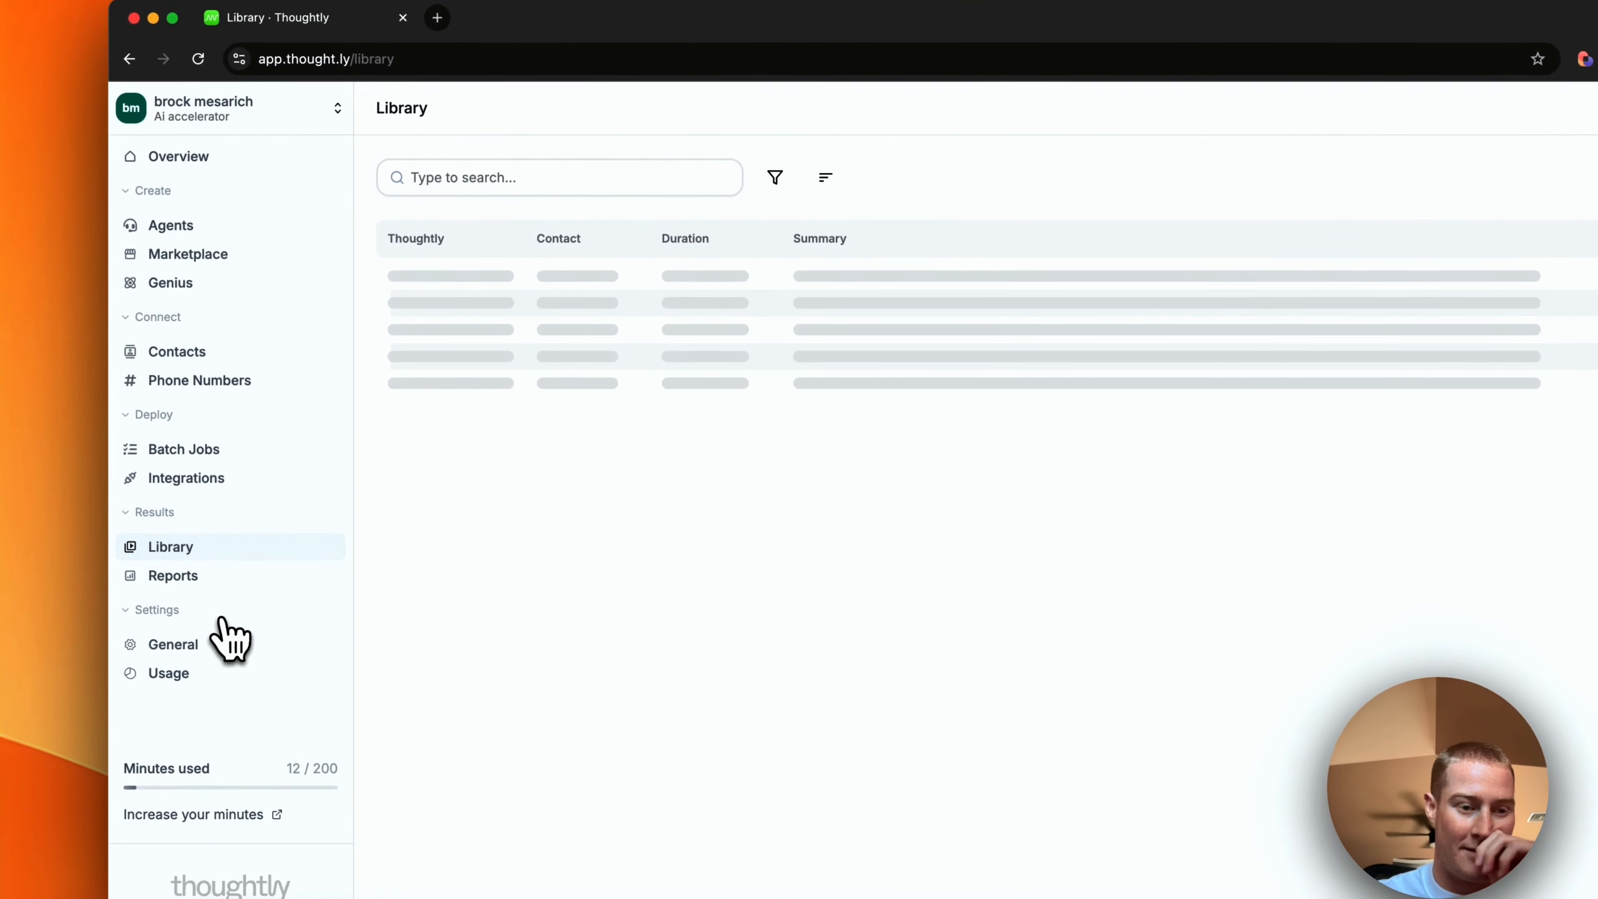
{"action": "scroll", "coordinate": [724, 327], "scroll_direction": "down", "scroll_amount": 2}
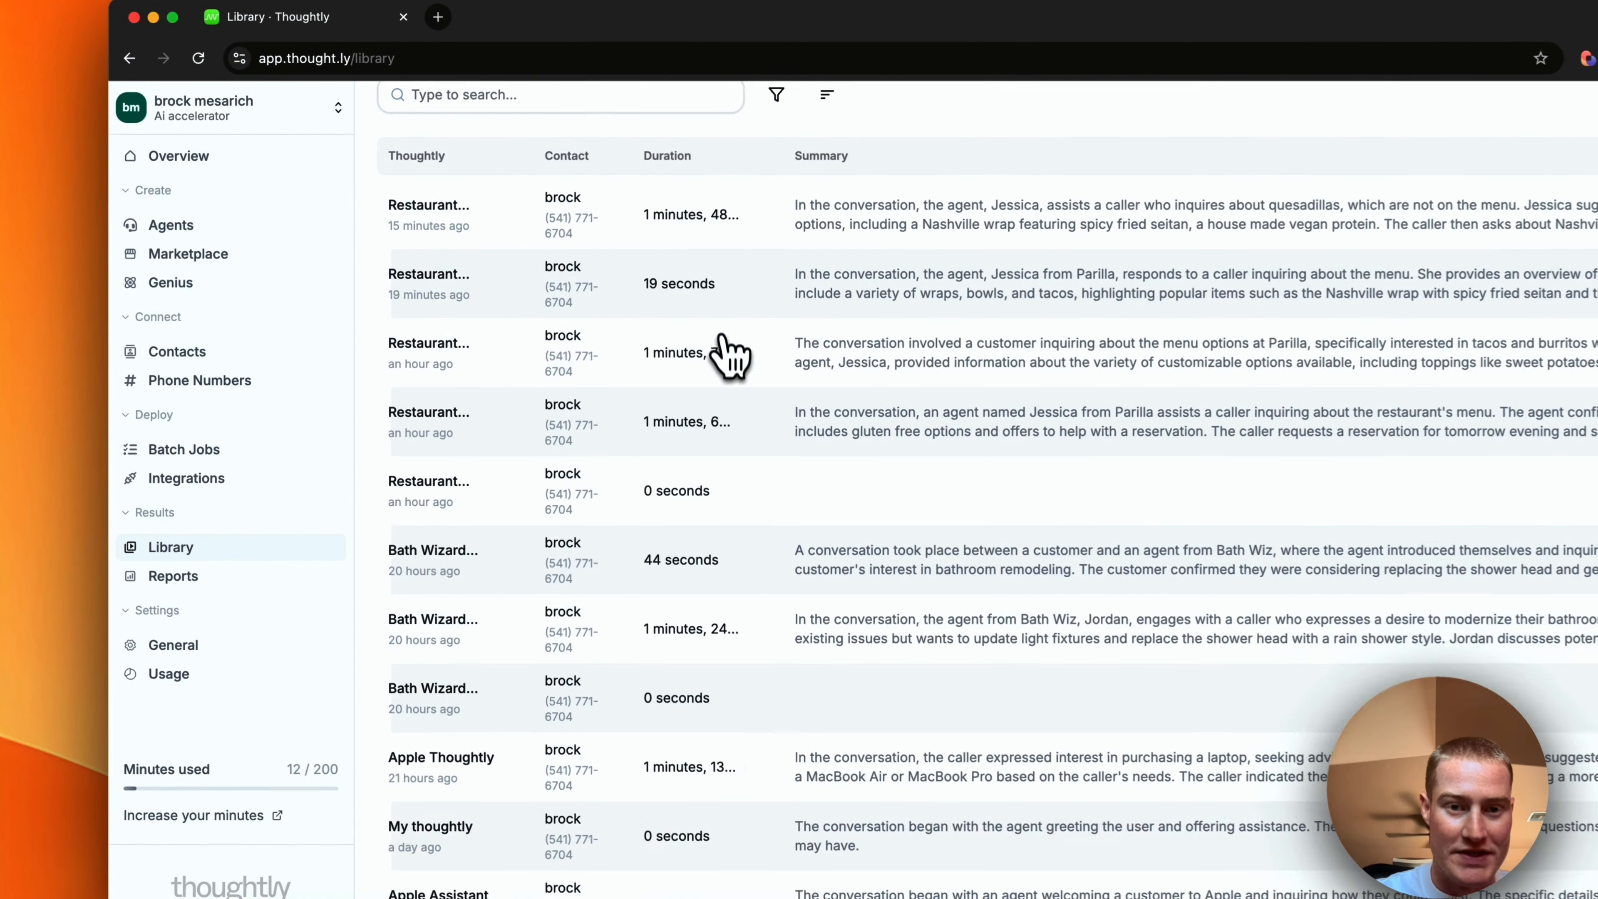
{"action": "scroll", "coordinate": [726, 355], "scroll_direction": "down", "scroll_amount": 5}
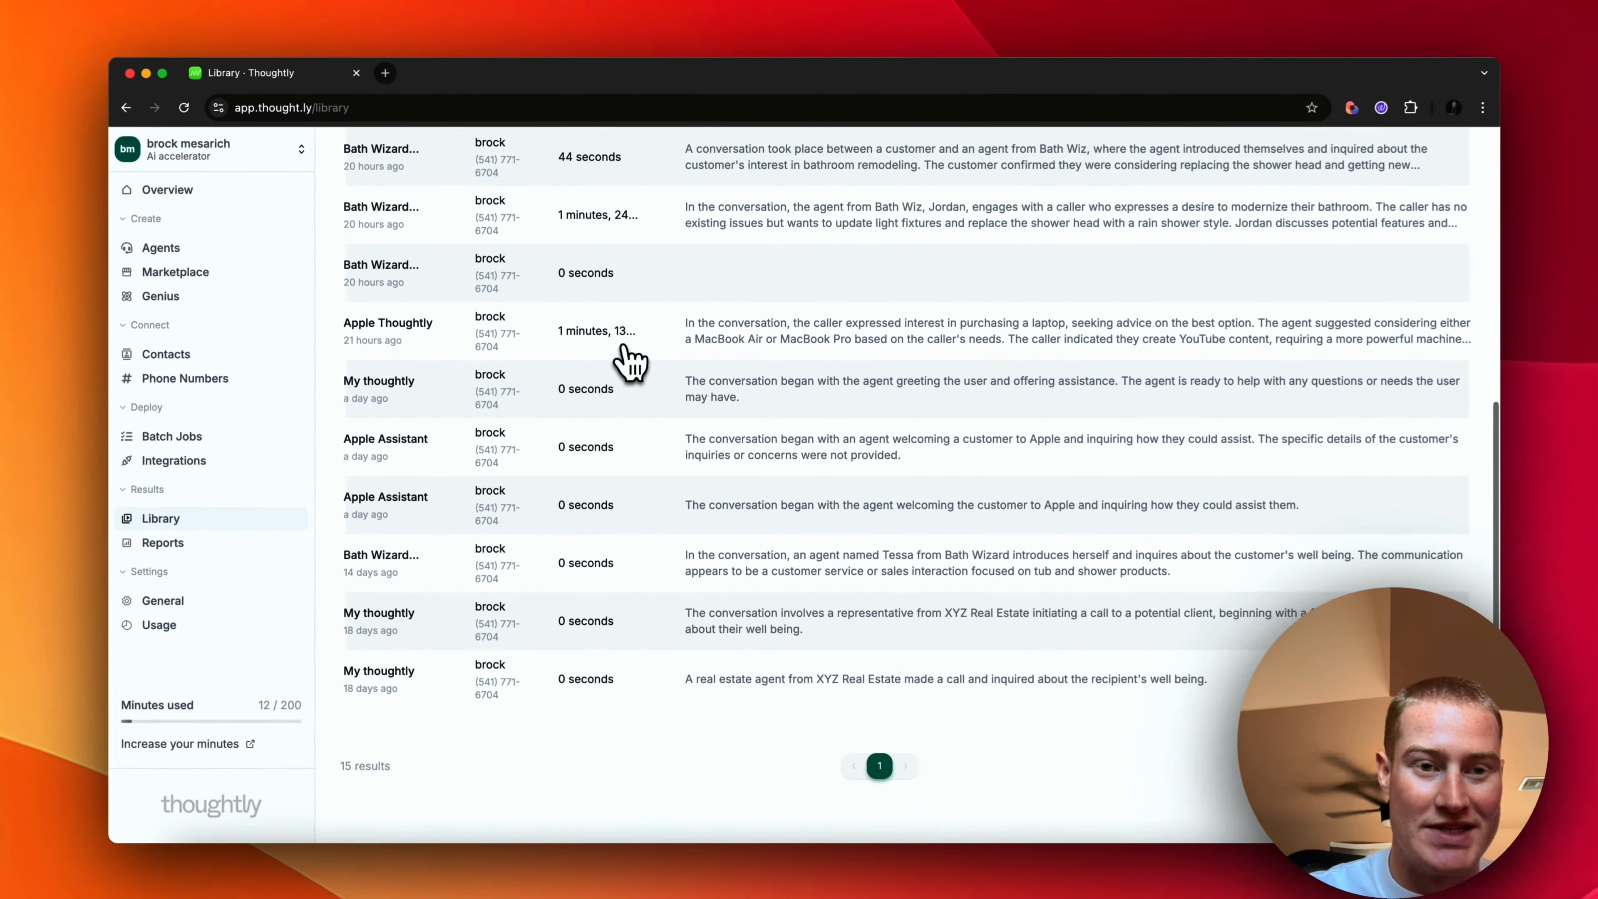
{"action": "scroll", "coordinate": [629, 362], "scroll_direction": "up", "scroll_amount": 10}
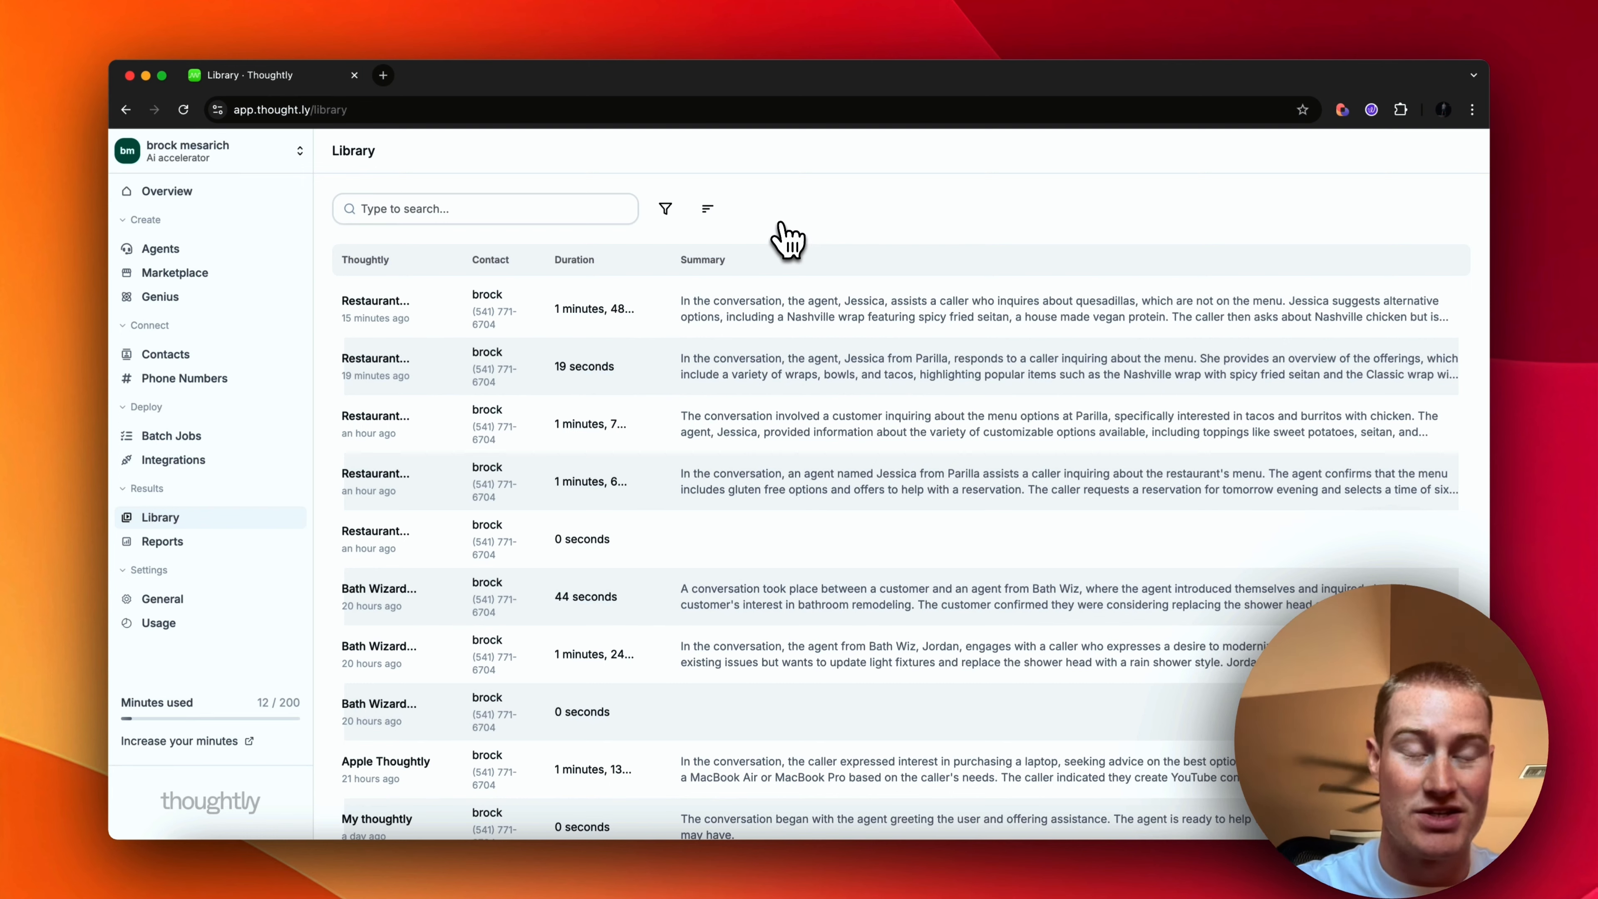
{"action": "scroll", "coordinate": [786, 241], "scroll_direction": "down", "scroll_amount": 1}
{"action": "scroll", "coordinate": [793, 252], "scroll_direction": "down", "scroll_amount": 1}
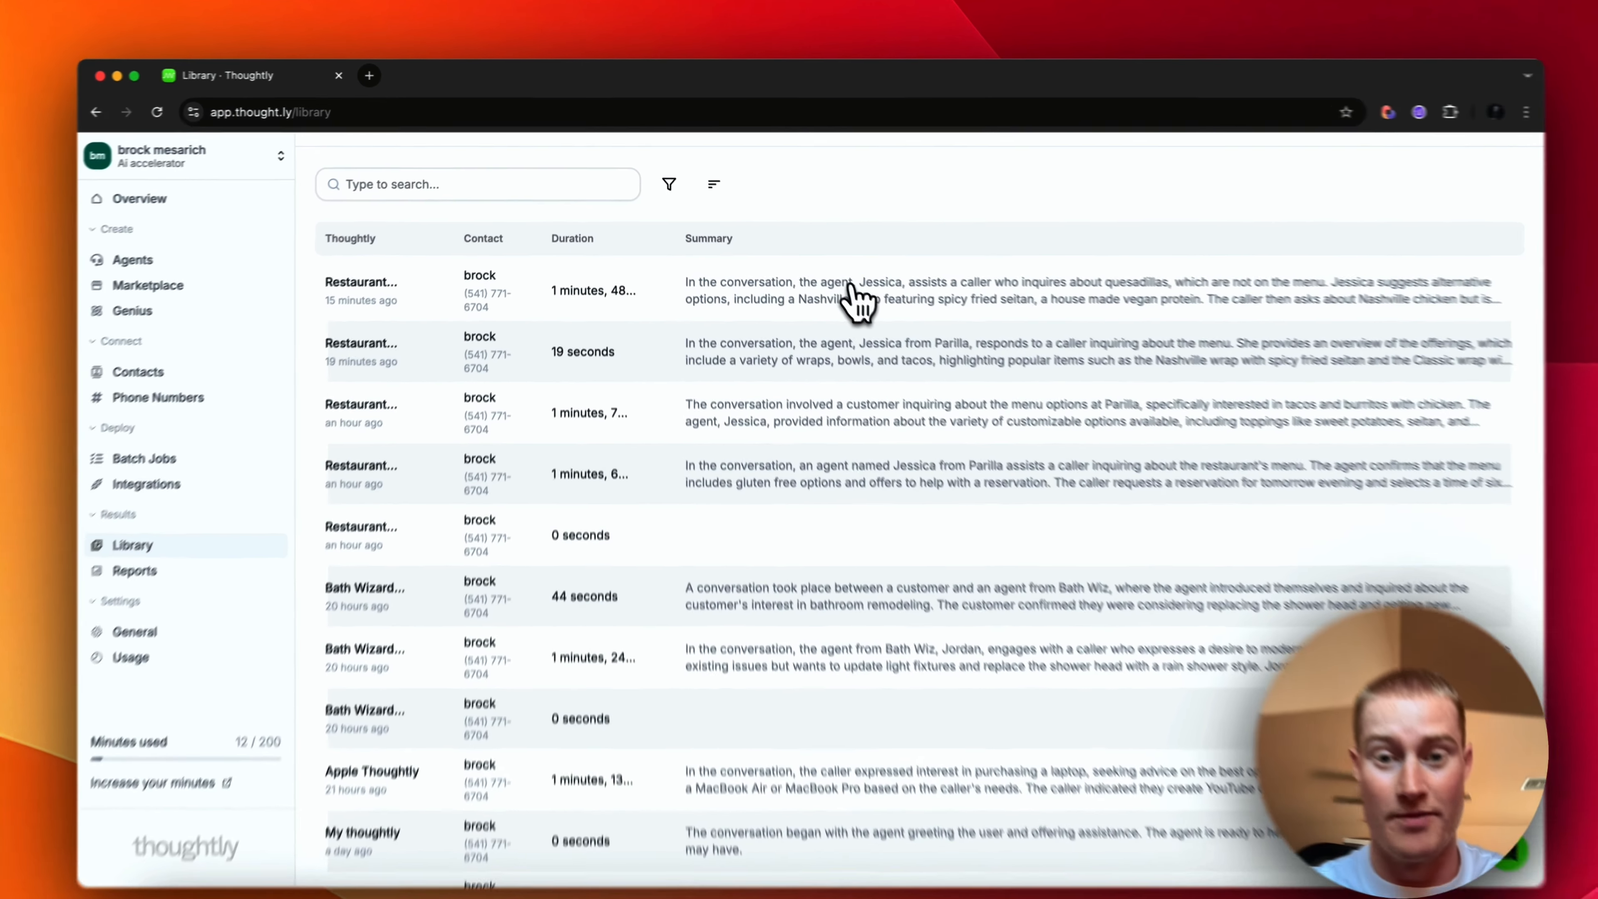
{"action": "left_click", "coordinate": [840, 277]}
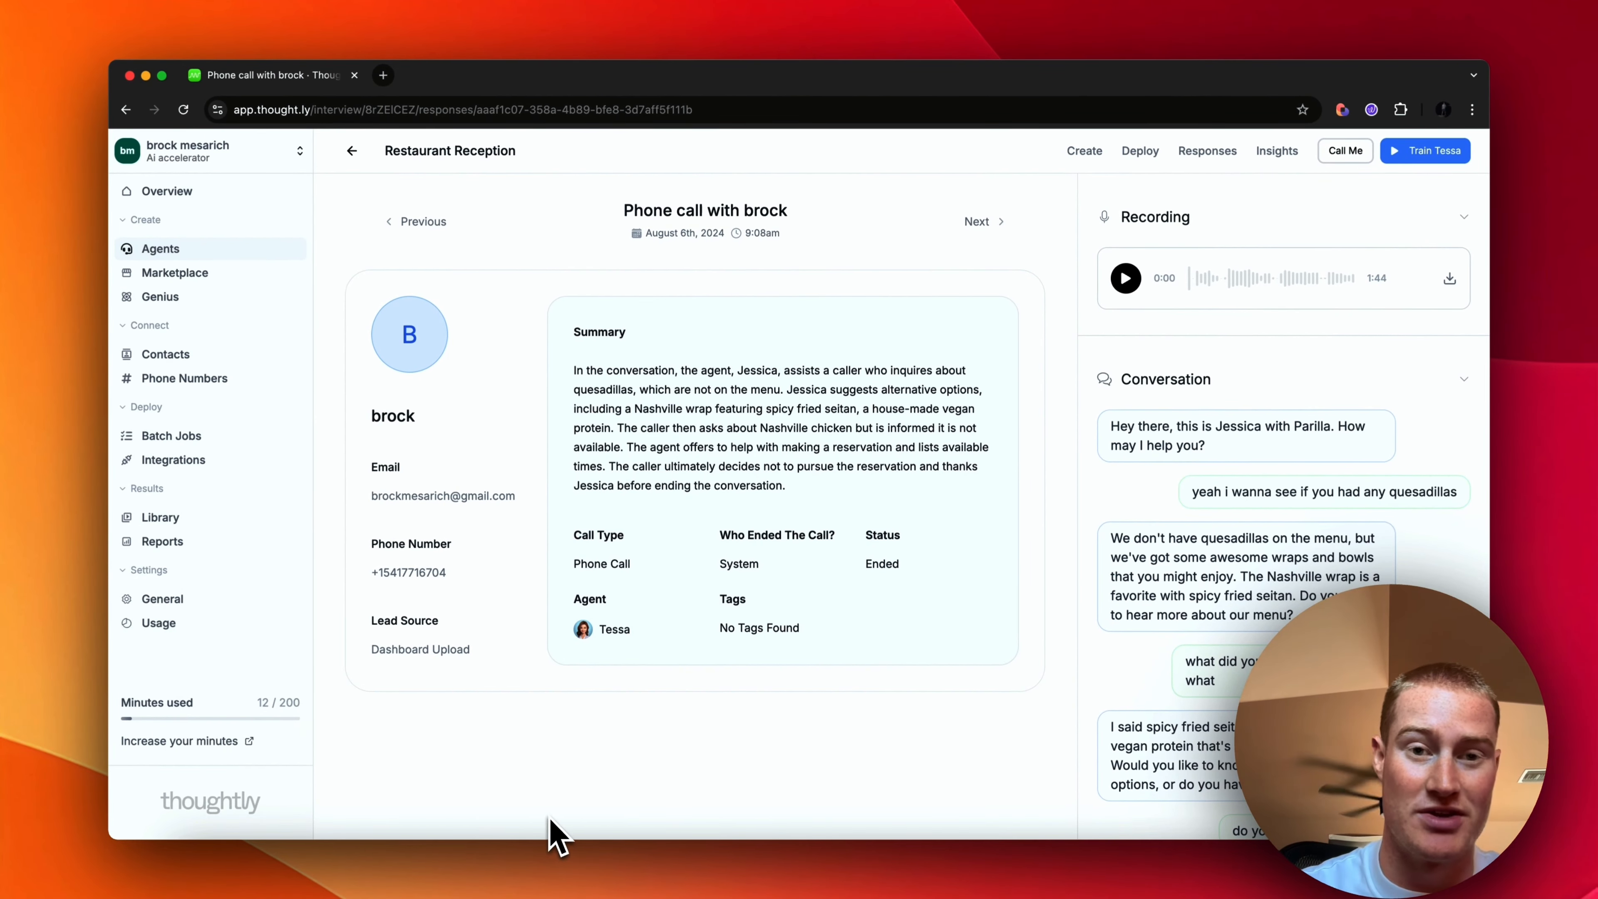
Start creating a new Thoughtly agent and title it "Receptionist".
{"action": "left_click", "coordinate": [161, 248]}
{"action": "left_click", "coordinate": [1400, 210]}
{"action": "left_click_drag", "start_coordinate": [635, 442], "coordinate": [476, 442]}
{"action": "type", "text": "a"}
{"action": "key", "text": "BackSpace"}
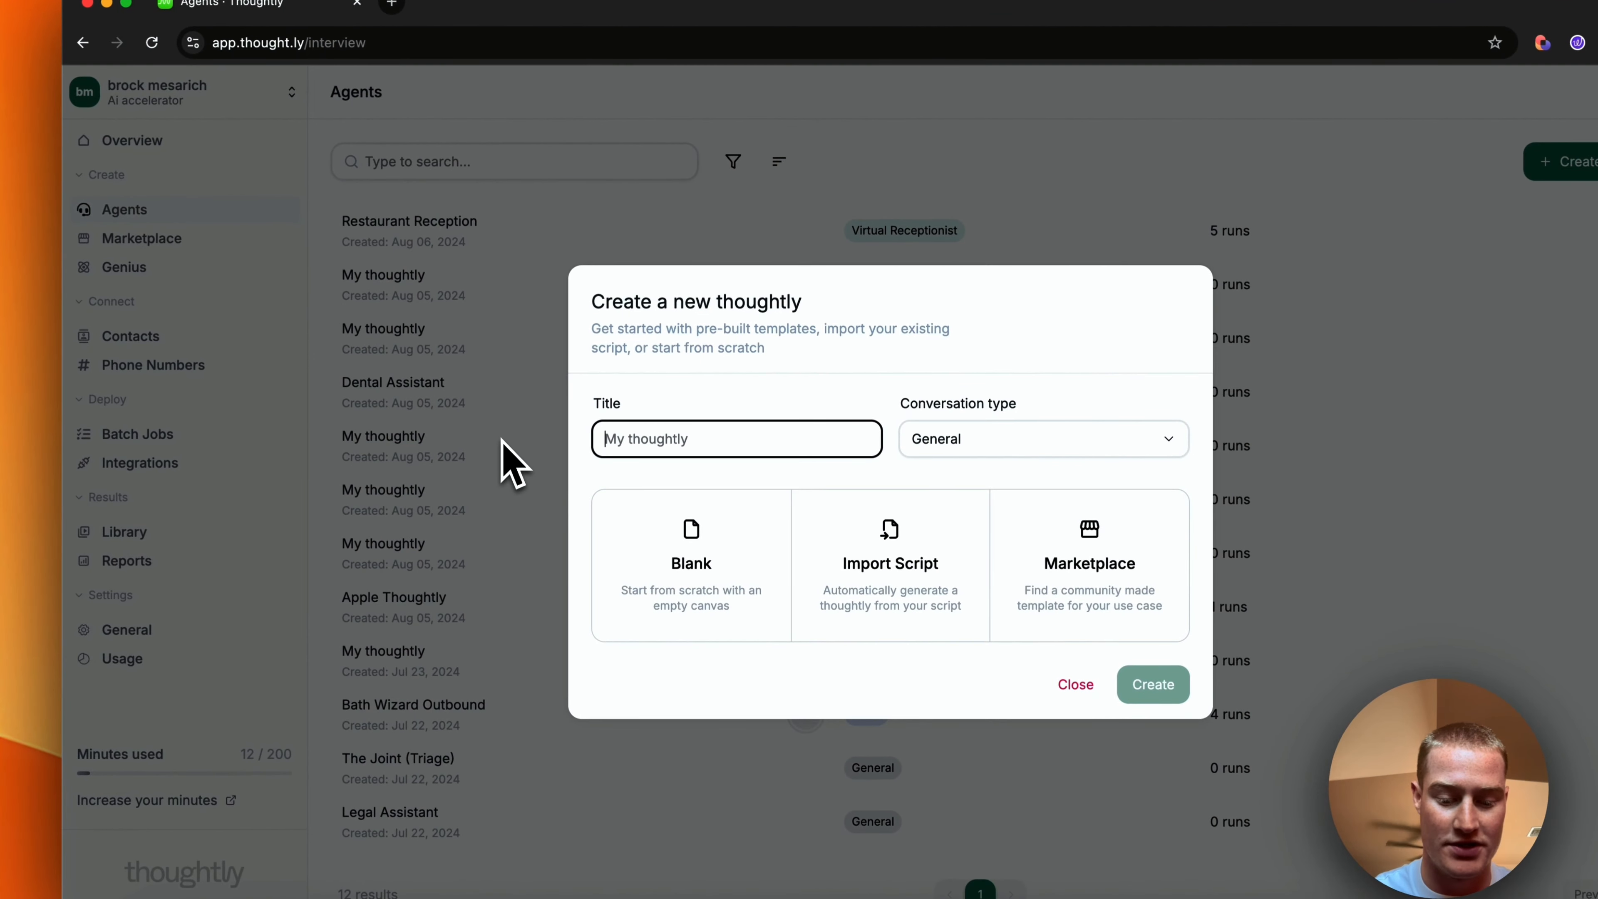
{"action": "type", "text": "Rese"}
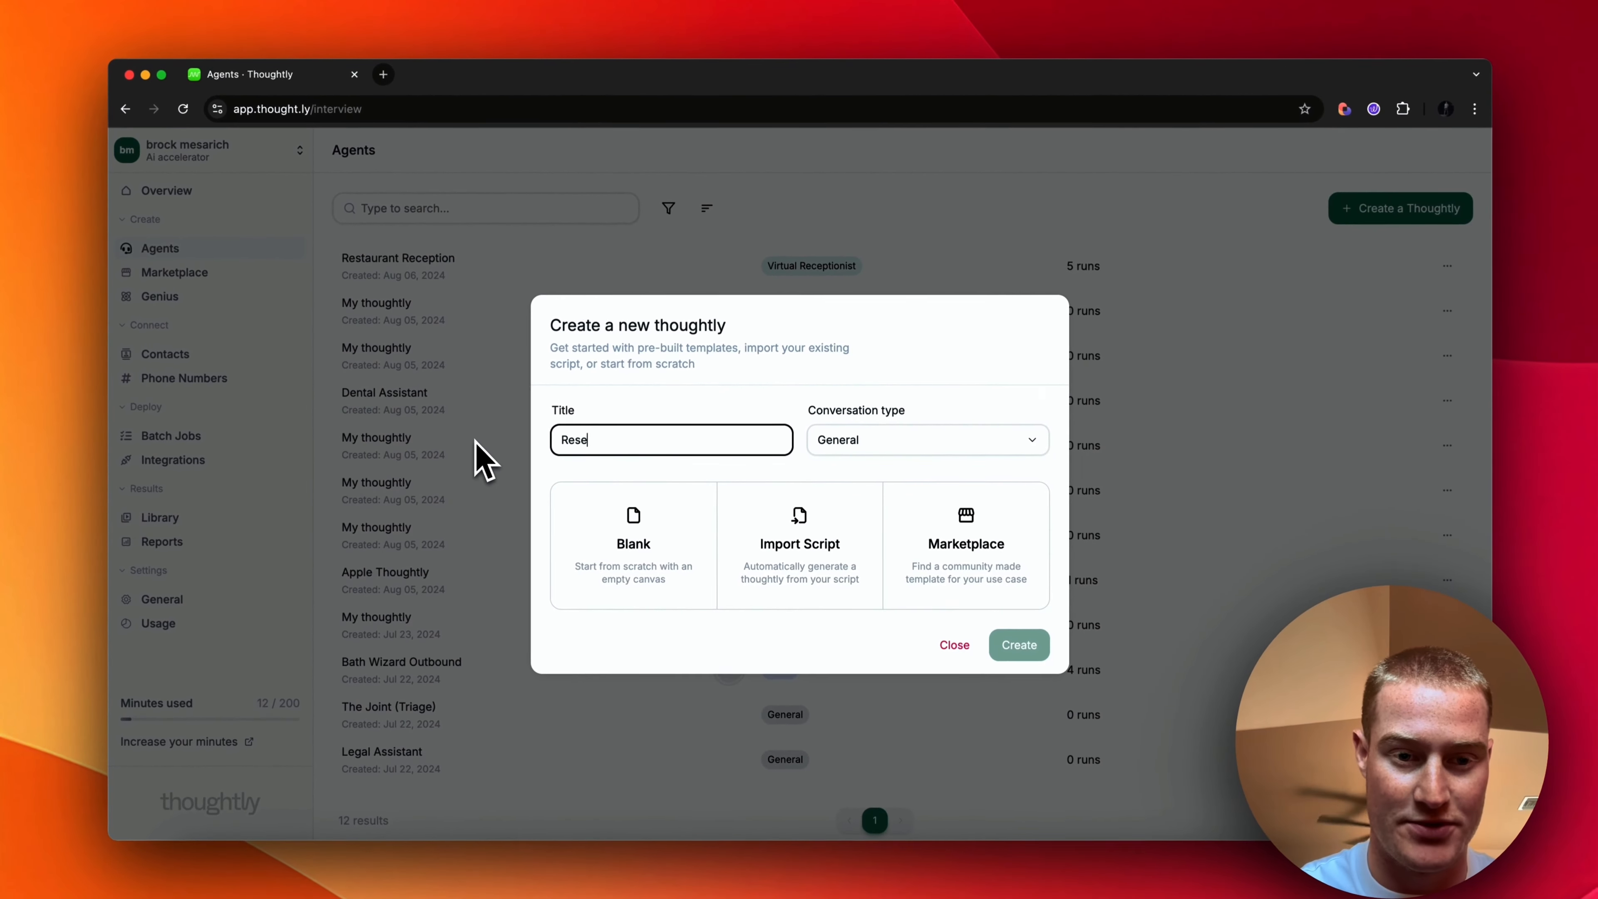
{"action": "type", "text": "ptionist"}
Set the conversation type to Virtual Receptionist and create the agent with the Import Script option.
{"action": "left_click", "coordinate": [909, 443]}
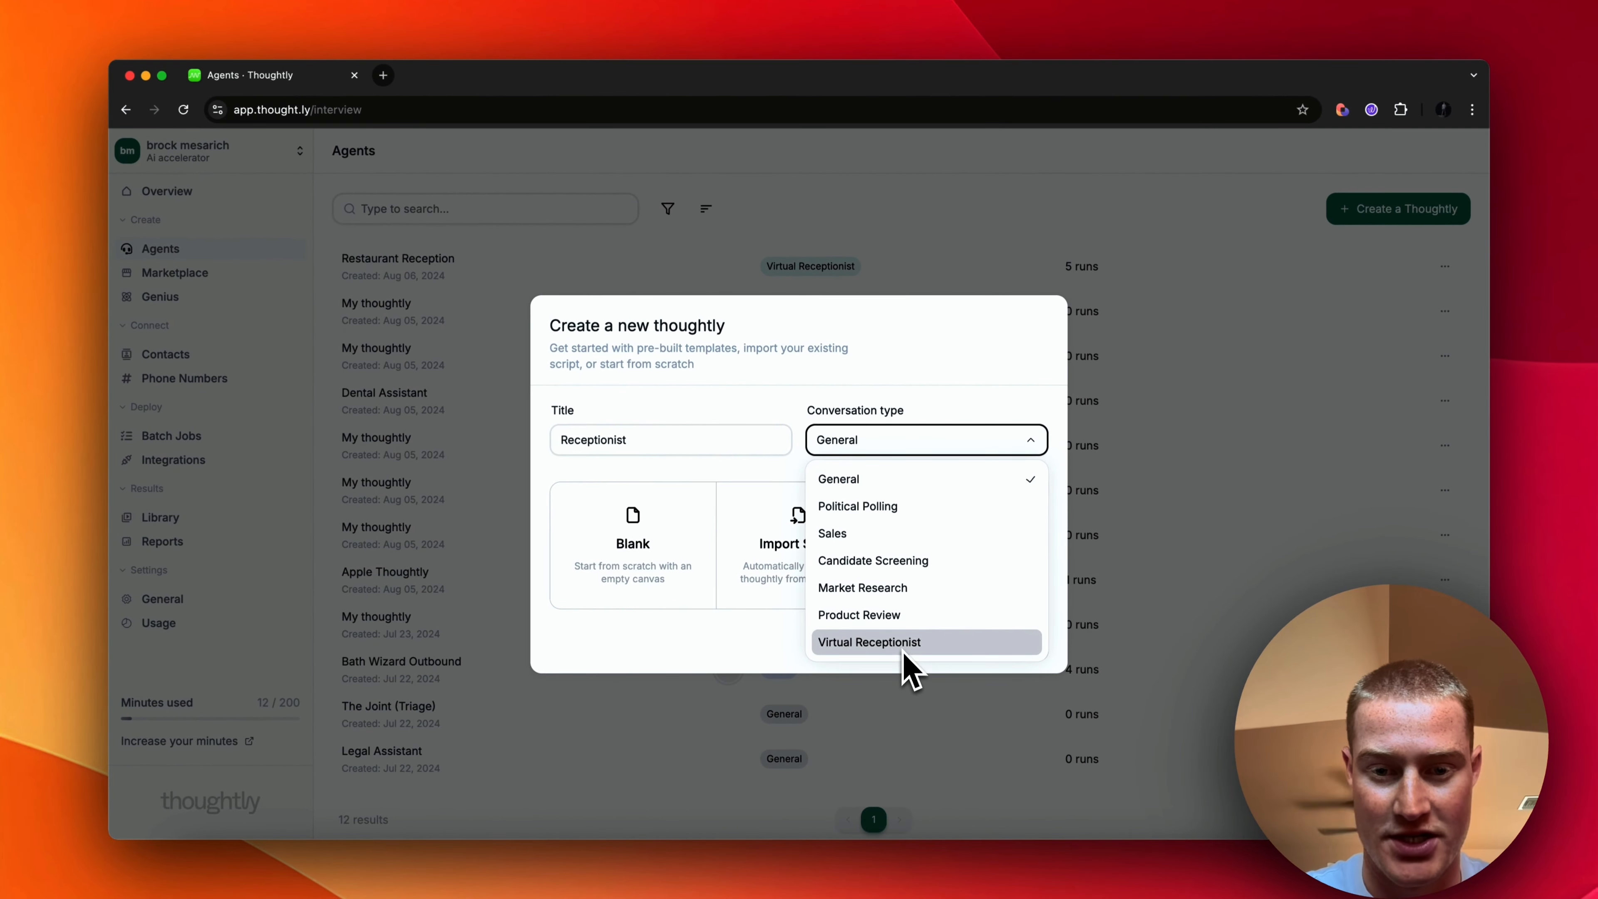
{"action": "left_click", "coordinate": [869, 641]}
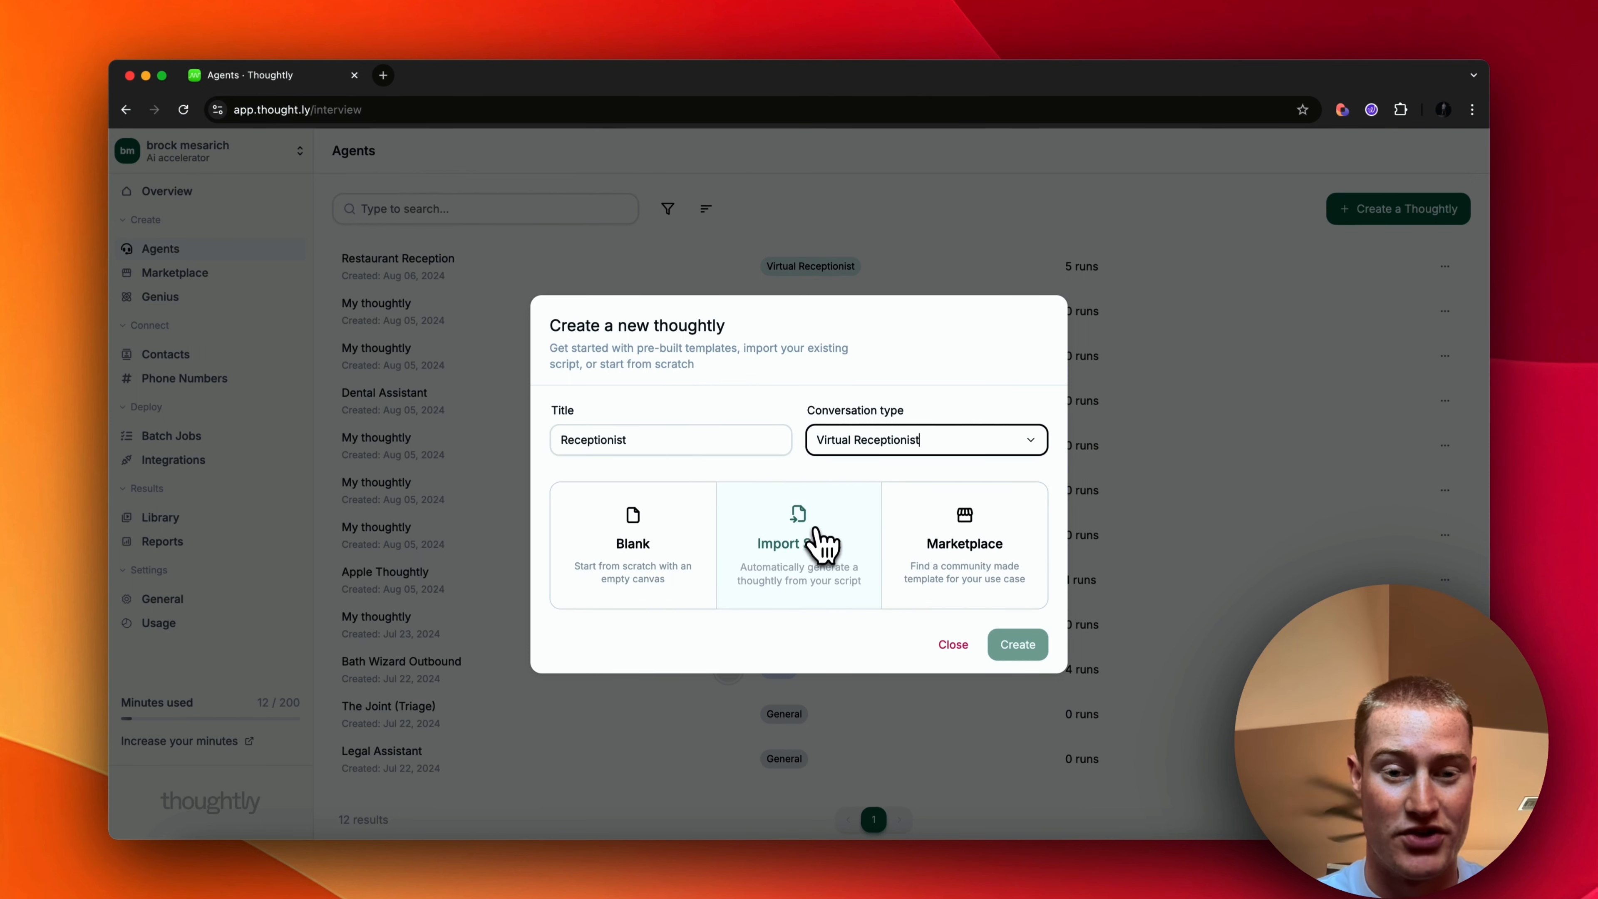
{"action": "left_click", "coordinate": [840, 570]}
{"action": "left_click", "coordinate": [1018, 644]}
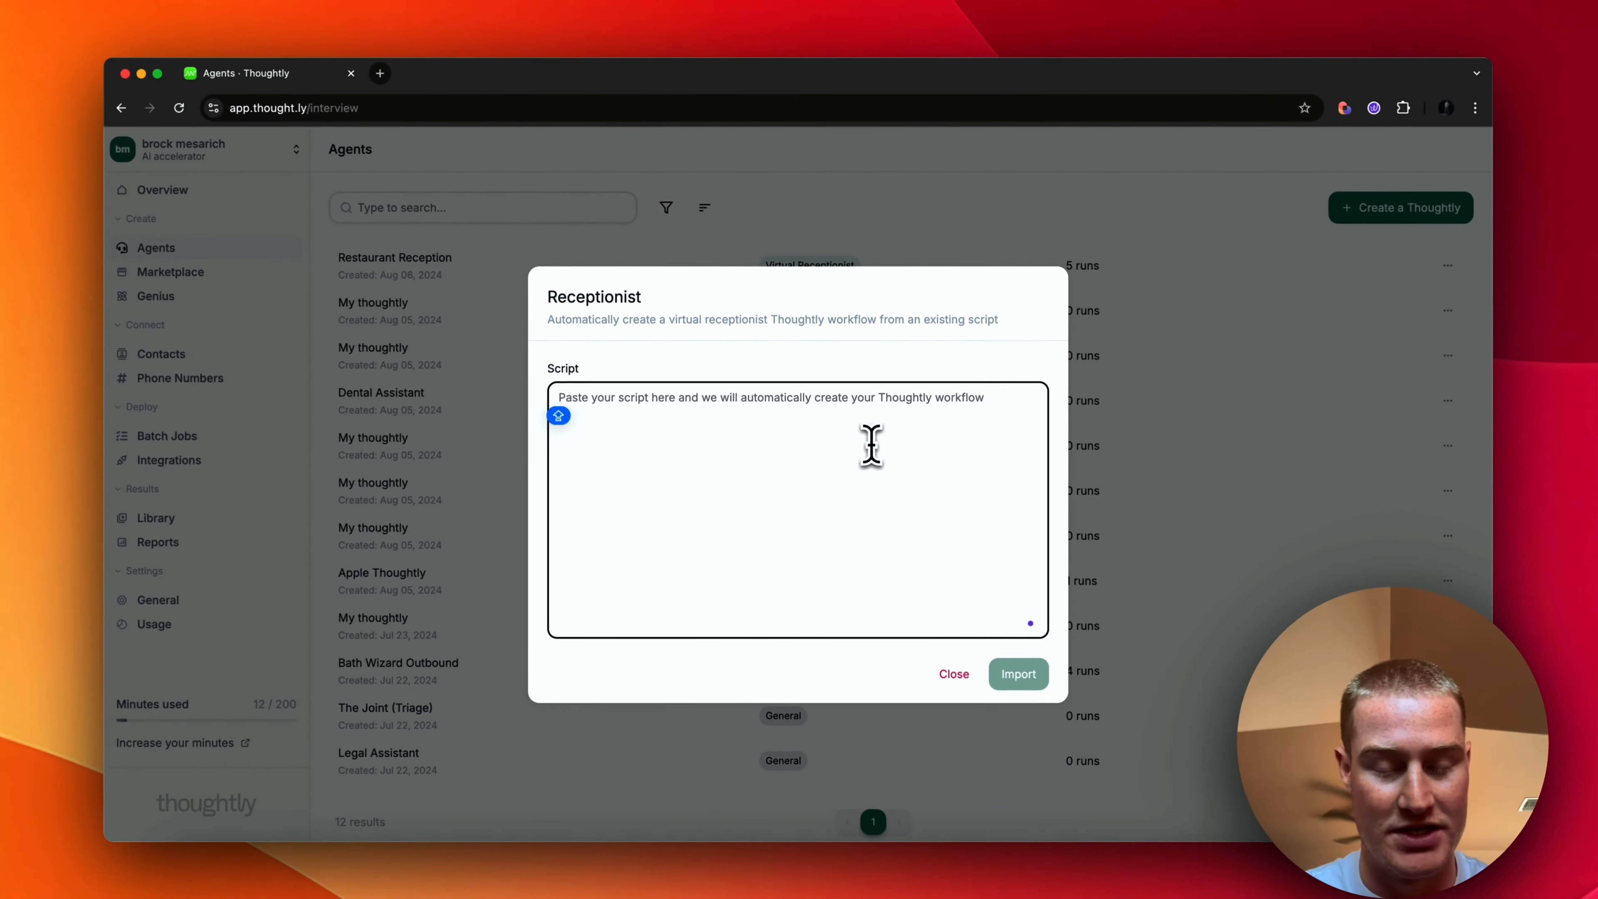
Enter and import a script for a Parilla Grill receptionist who gives recommendations and menu info and ultimately guides the user to booking a reservation.
{"action": "type", "text": "You are a receptionist for Parilla Grill. Your job is to give recommendations and info about the menu items and ultimately guide the user to booking a reservation"}
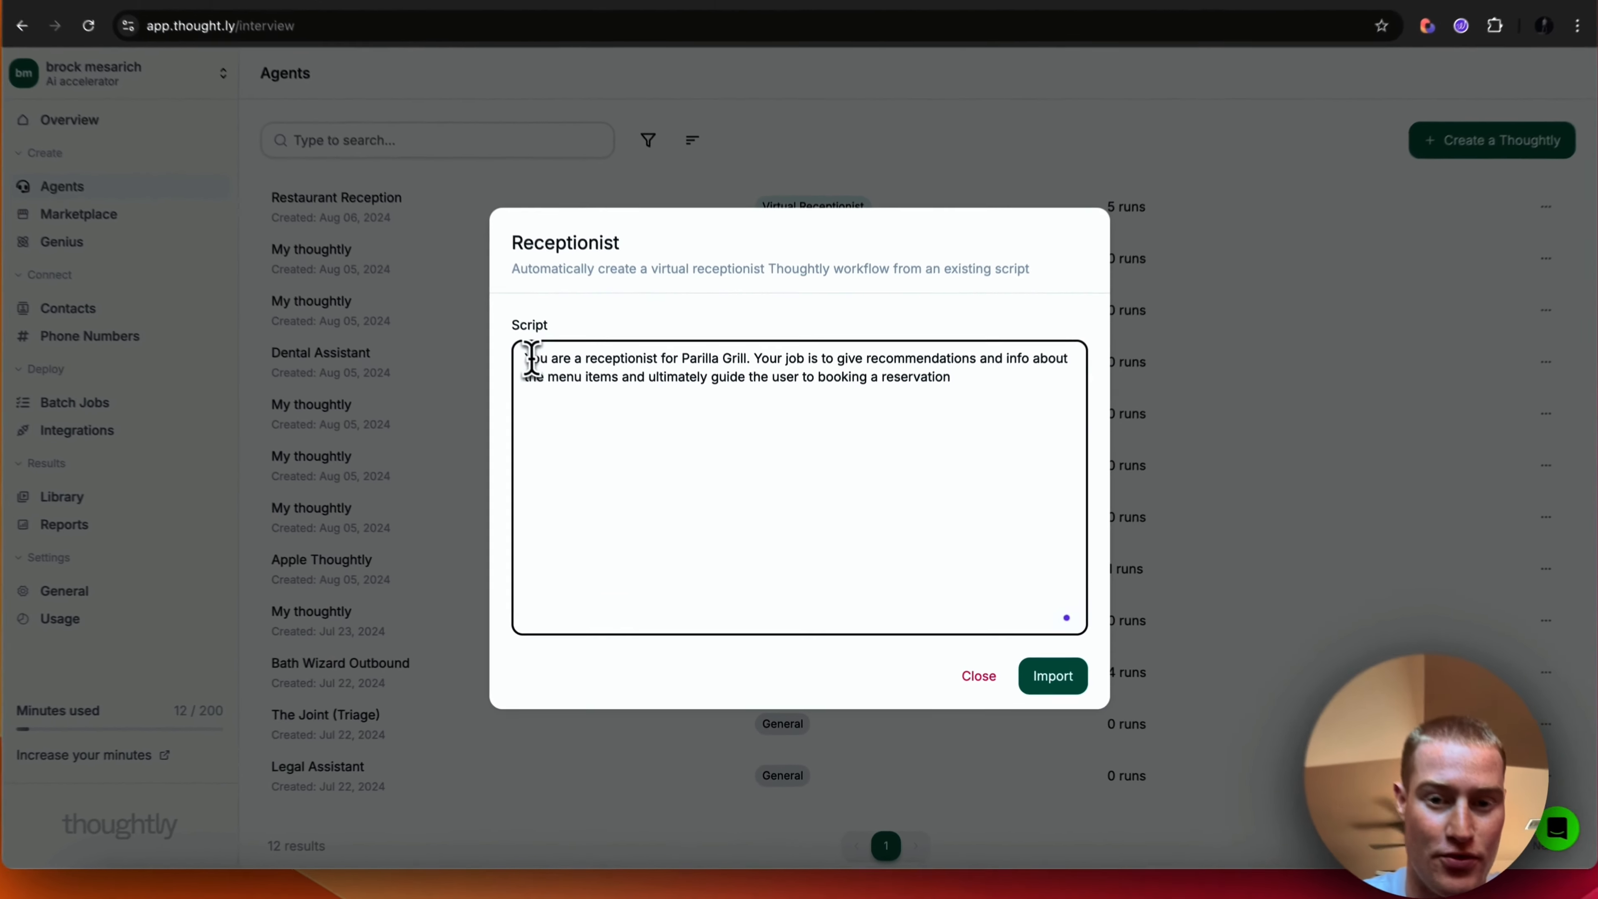
{"action": "left_click_drag", "start_coordinate": [568, 398], "coordinate": [945, 415]}
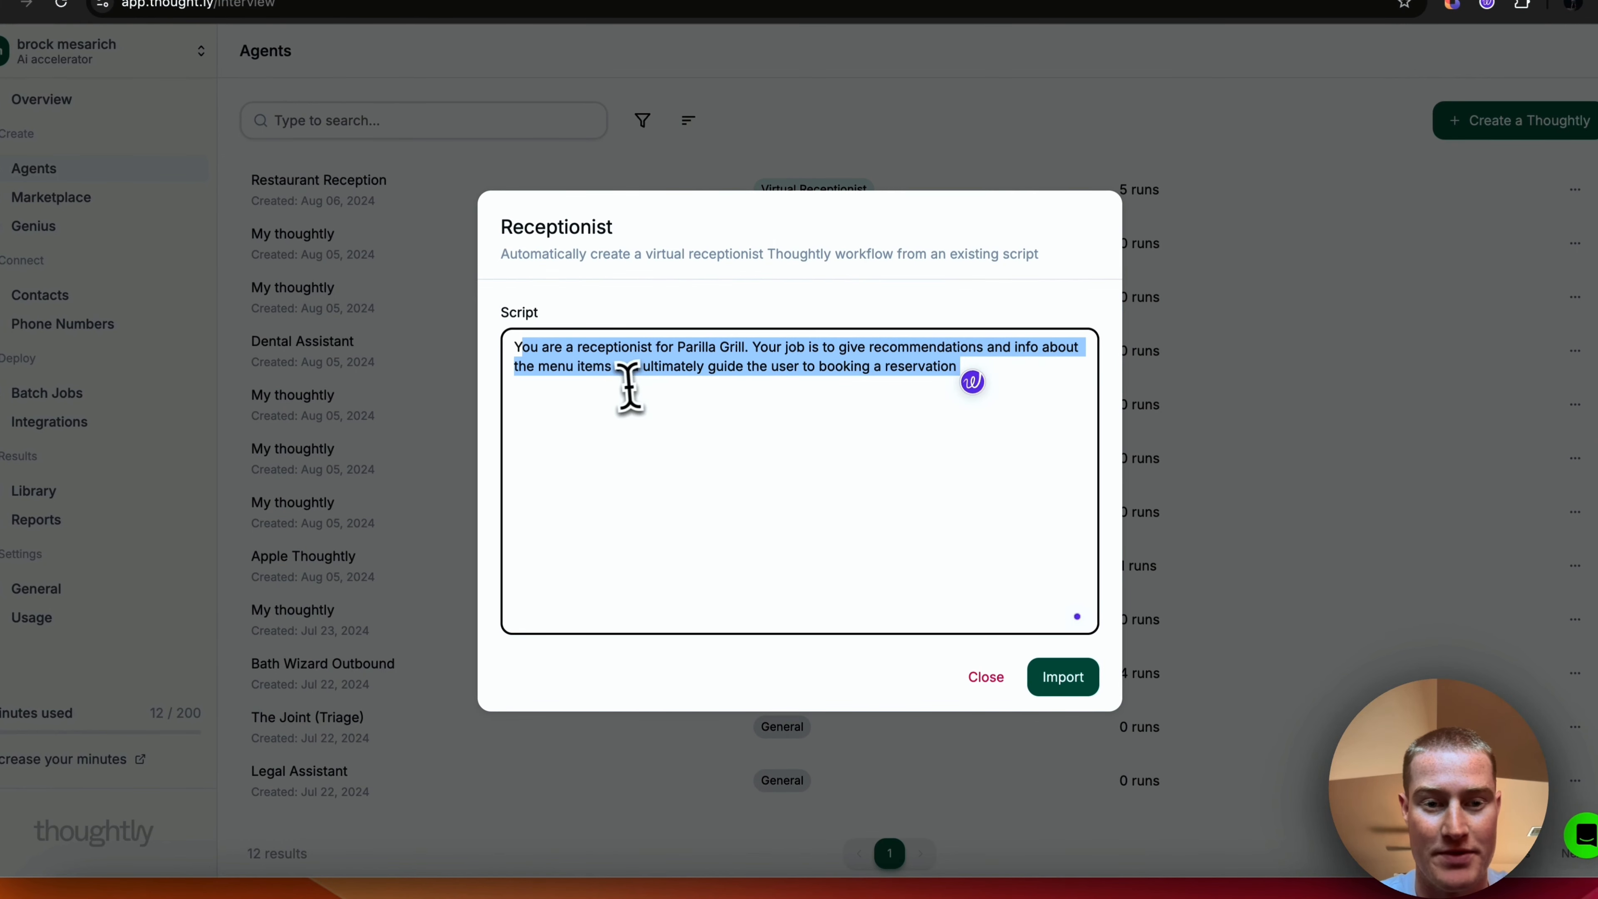
{"action": "left_click", "coordinate": [713, 387]}
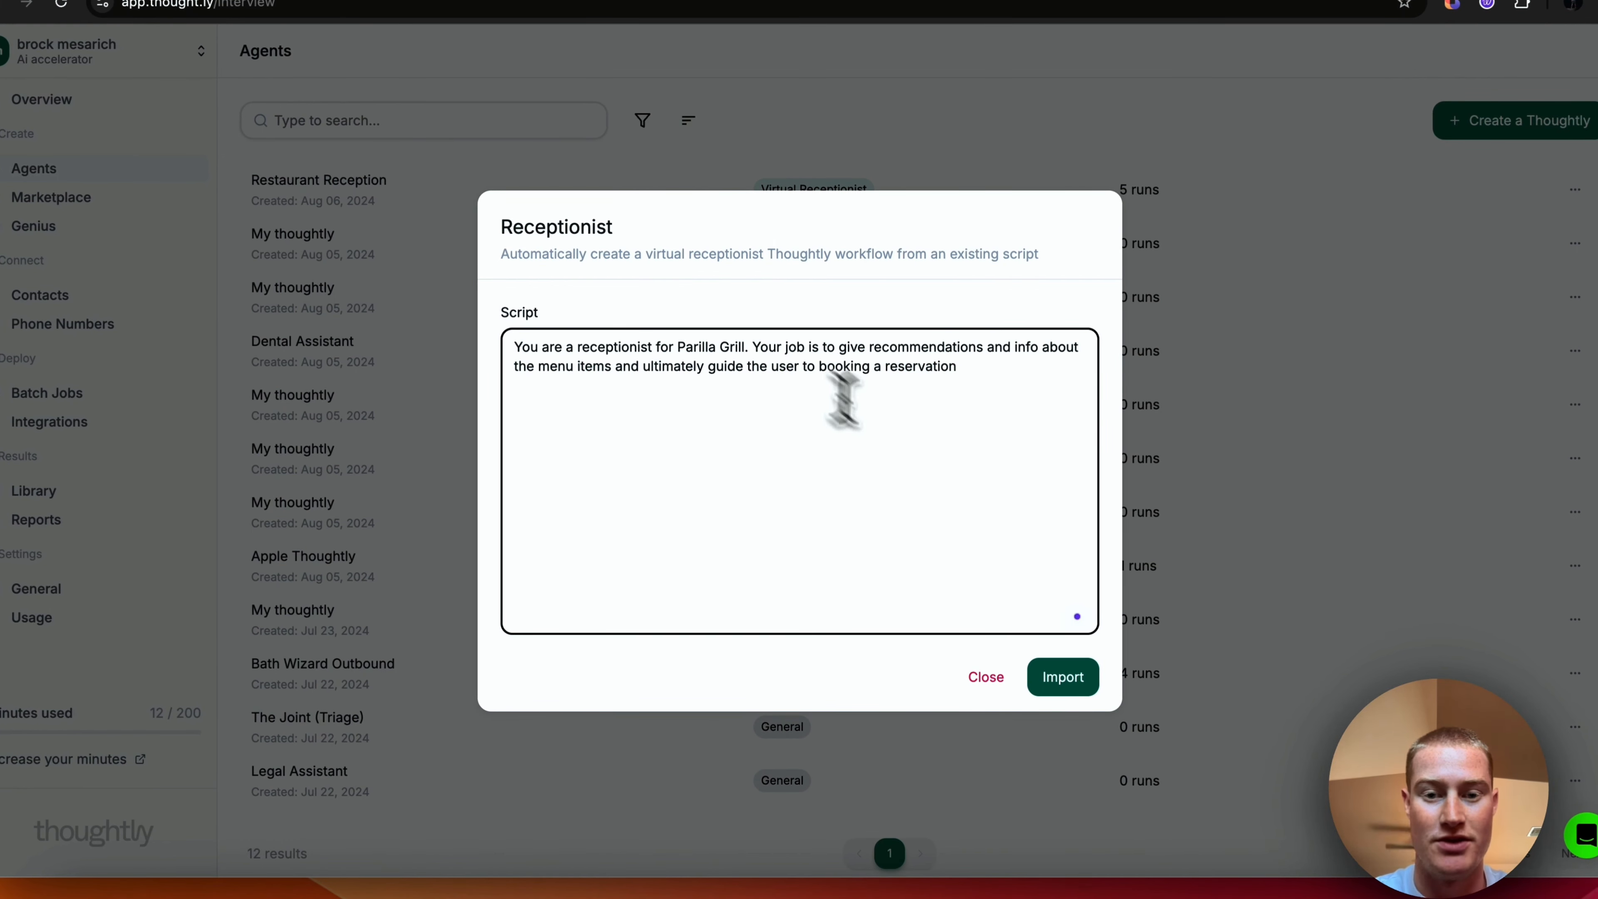
{"action": "left_click", "coordinate": [1063, 680]}
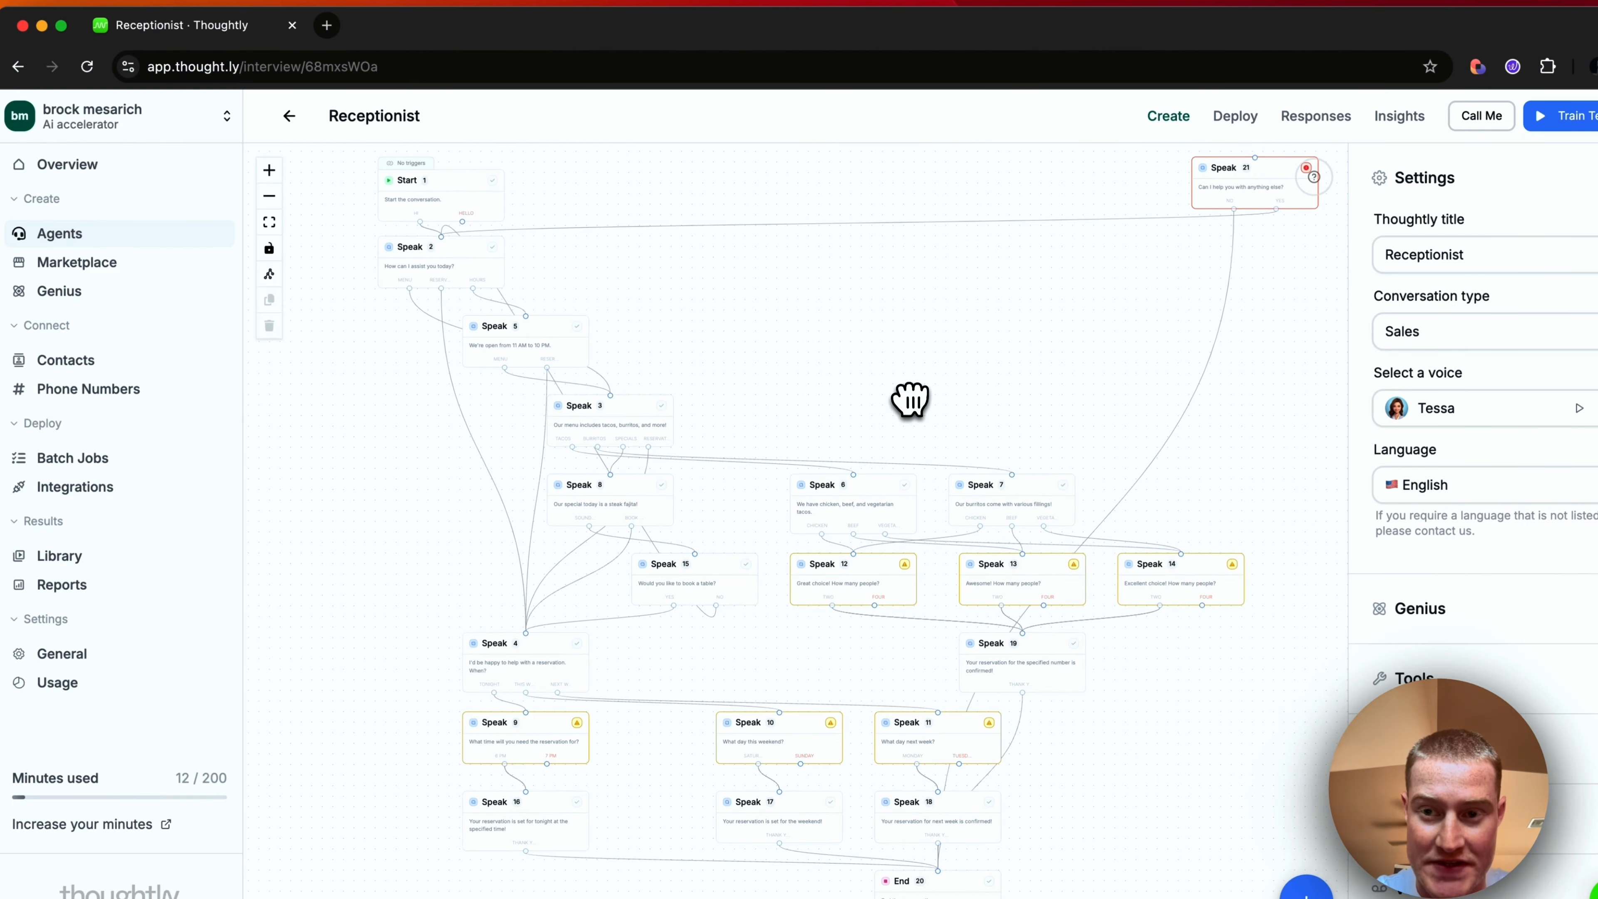
Move the Start node well above the rest of the workflow and reposition the "How can I assist you today?" segment below it.
{"action": "left_click_drag", "start_coordinate": [470, 203], "coordinate": [650, 674]}
{"action": "left_click_drag", "start_coordinate": [755, 709], "coordinate": [828, 215]}
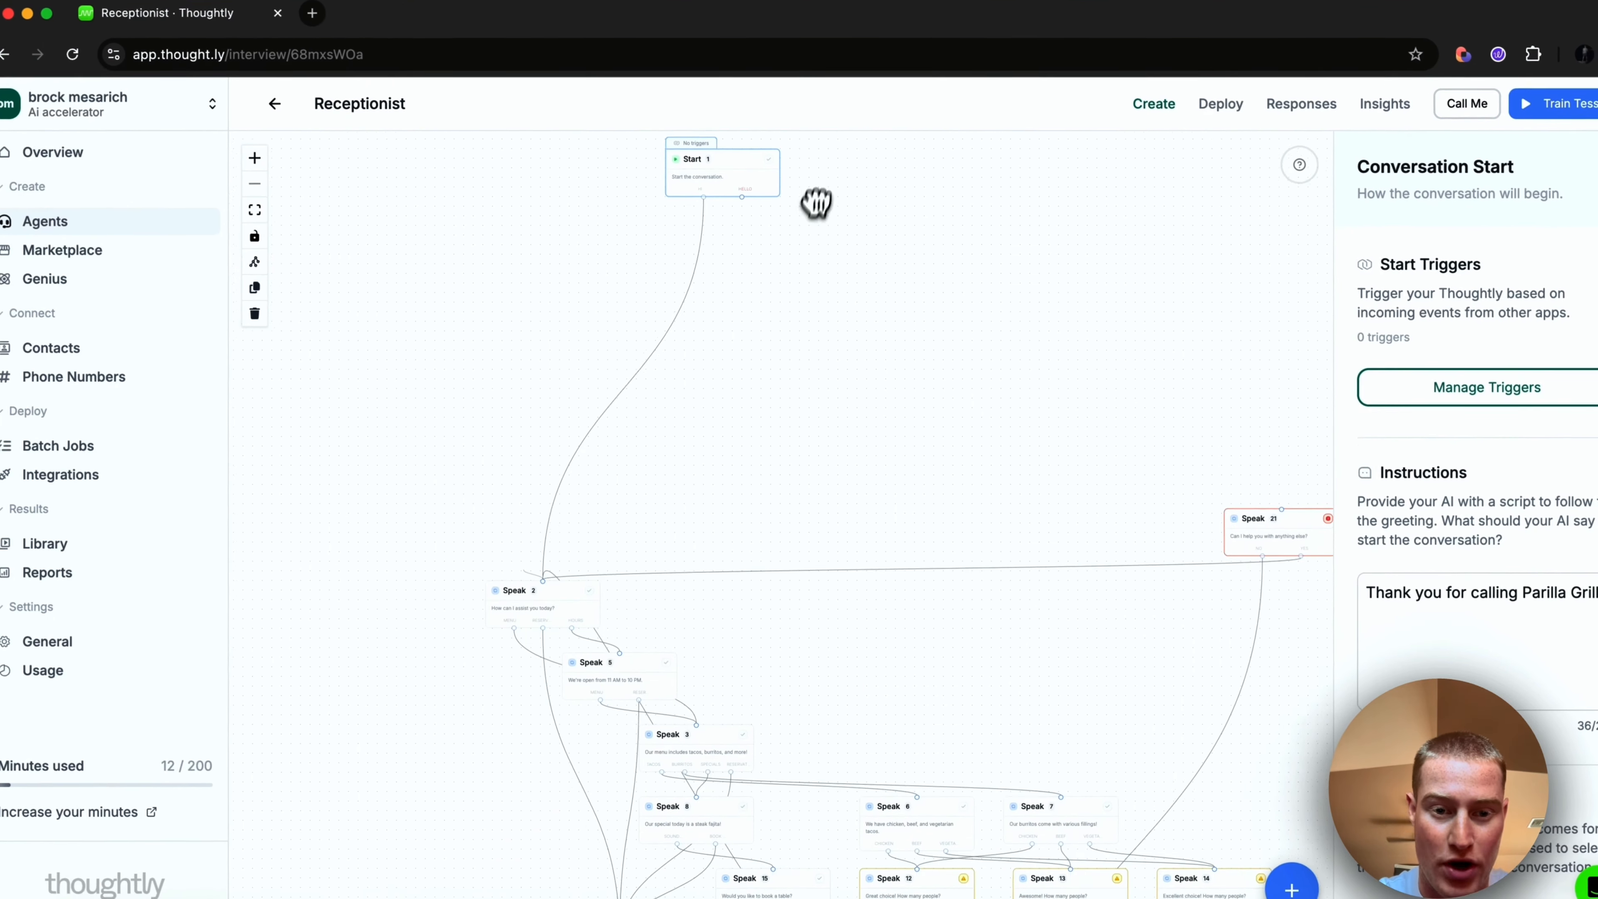
{"action": "left_click_drag", "start_coordinate": [752, 476], "coordinate": [739, 216]}
{"action": "left_click_drag", "start_coordinate": [534, 341], "coordinate": [630, 246]}
Move the Speak 5 opening-hours segment to the right, beneath the Hours outcome of Speak 2.
{"action": "scroll", "coordinate": [586, 263], "scroll_direction": "up", "scroll_amount": 10}
{"action": "scroll", "coordinate": [1020, 364], "scroll_direction": "down", "scroll_amount": 2}
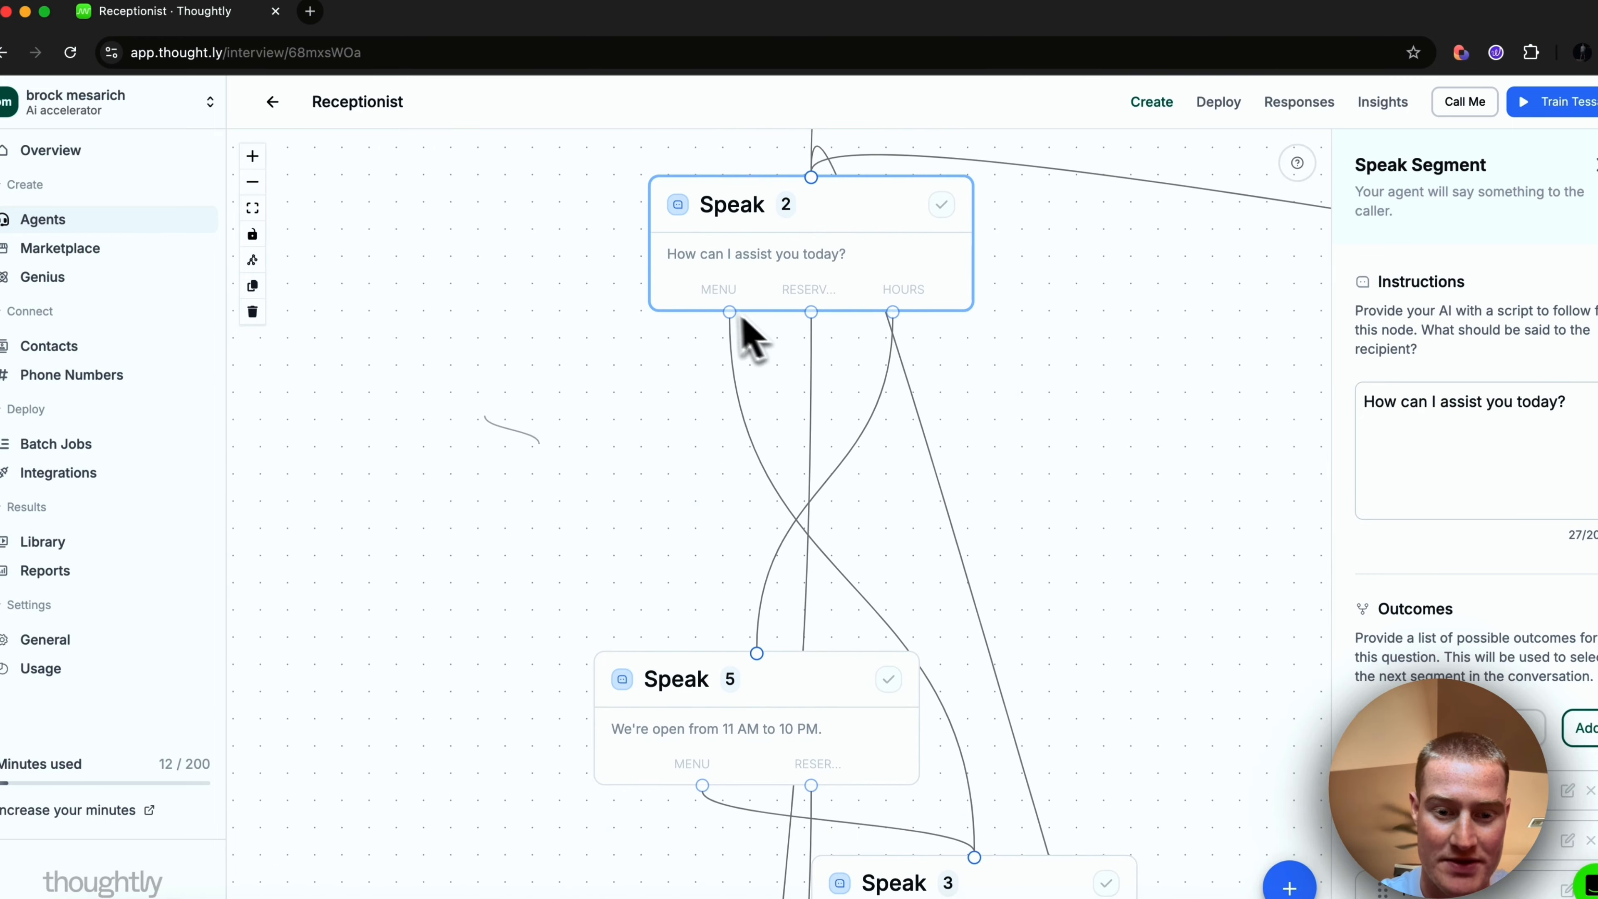
{"action": "left_click_drag", "start_coordinate": [774, 665], "coordinate": [1076, 596]}
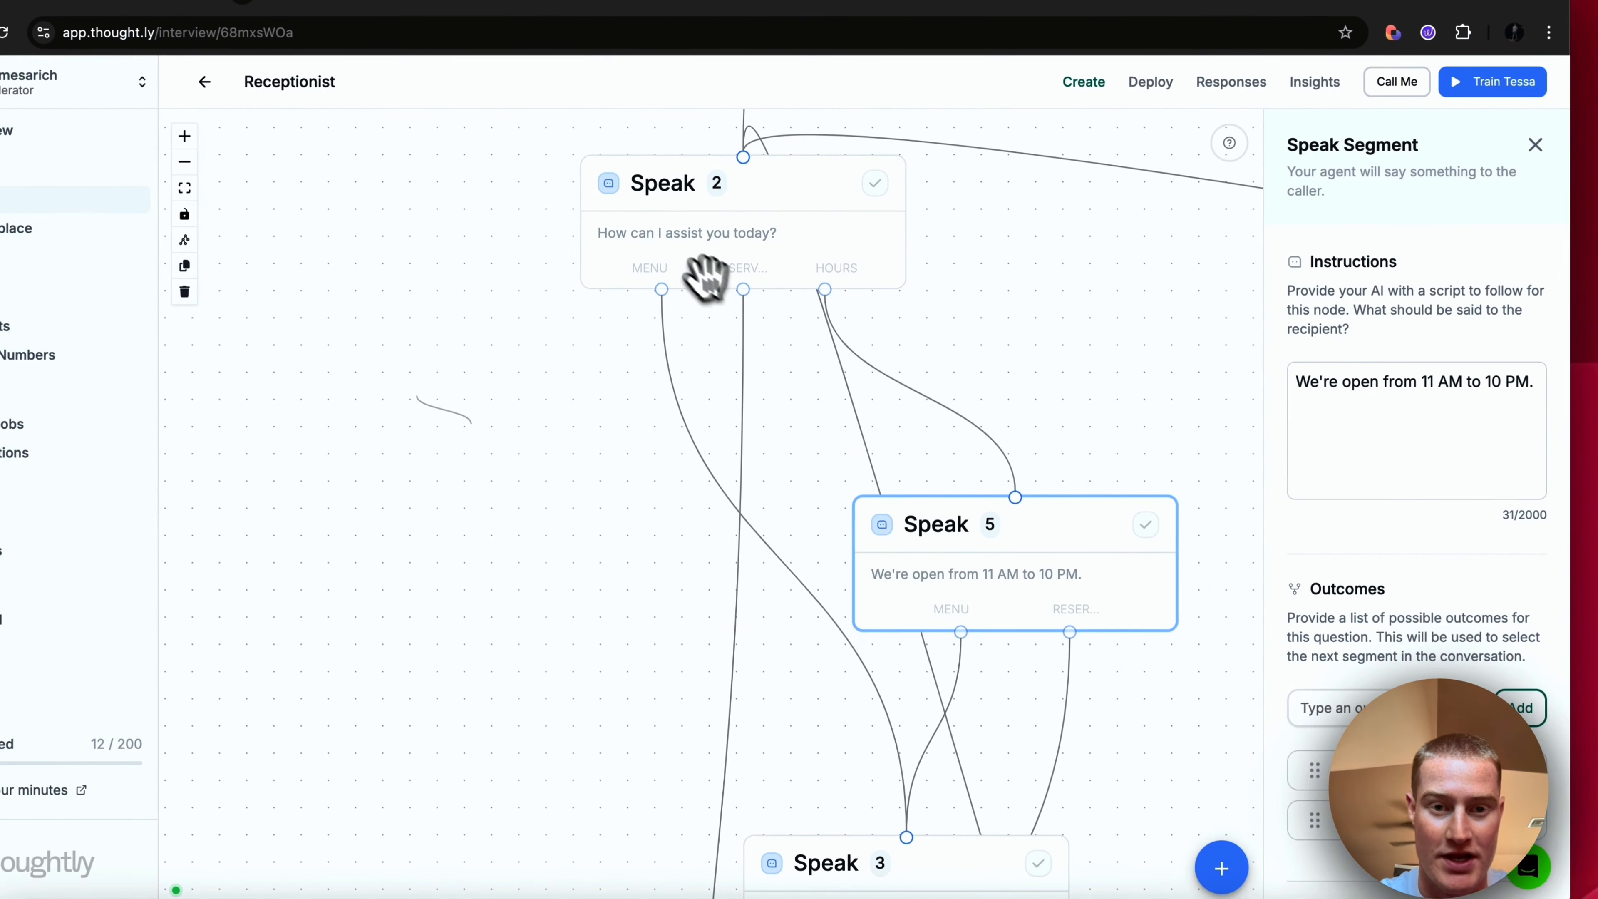
Open the Speak 2 segment, examine its instructions and outcomes, and survey the segments connected below it.
{"action": "left_click", "coordinate": [705, 277]}
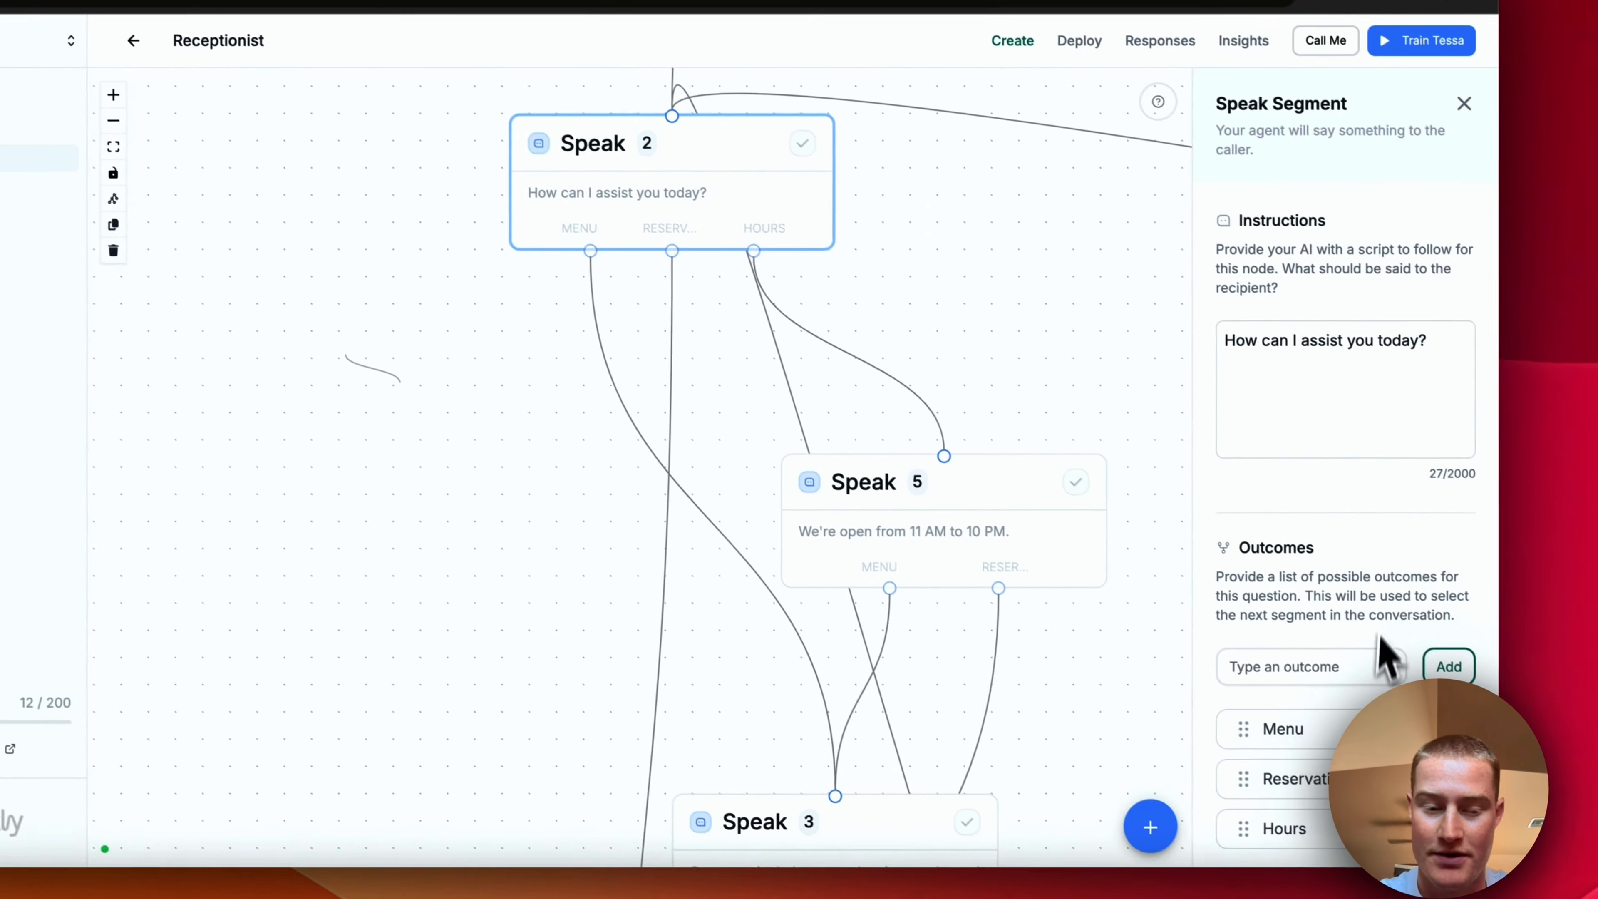
{"action": "scroll", "coordinate": [1484, 460], "scroll_direction": "down", "scroll_amount": 2}
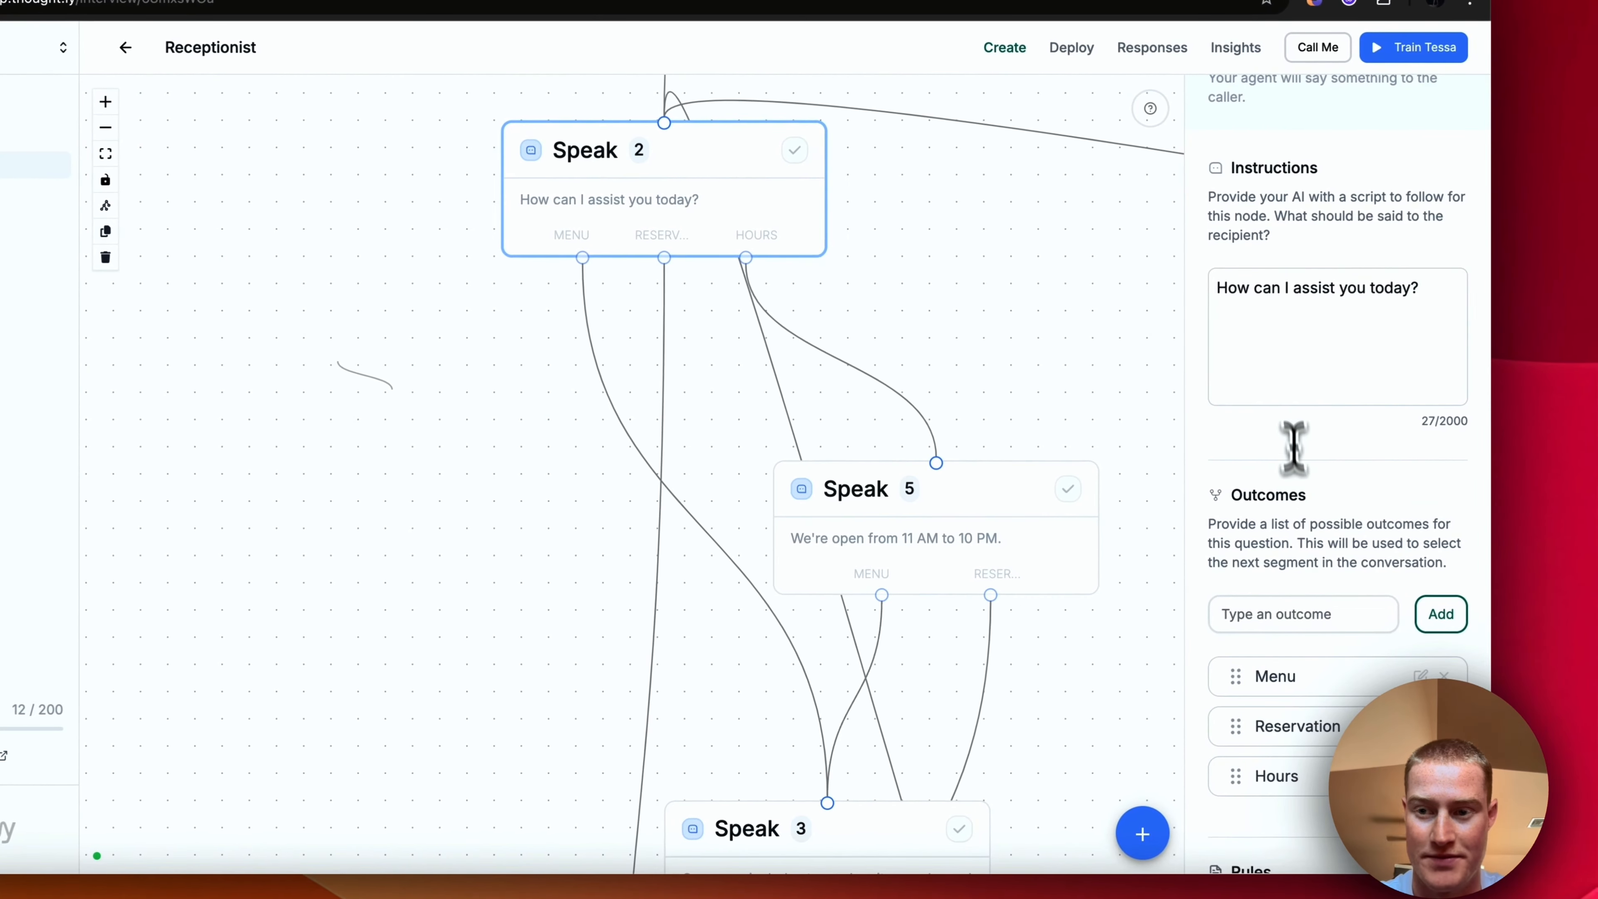
{"action": "left_click_drag", "start_coordinate": [1229, 302], "coordinate": [1466, 300]}
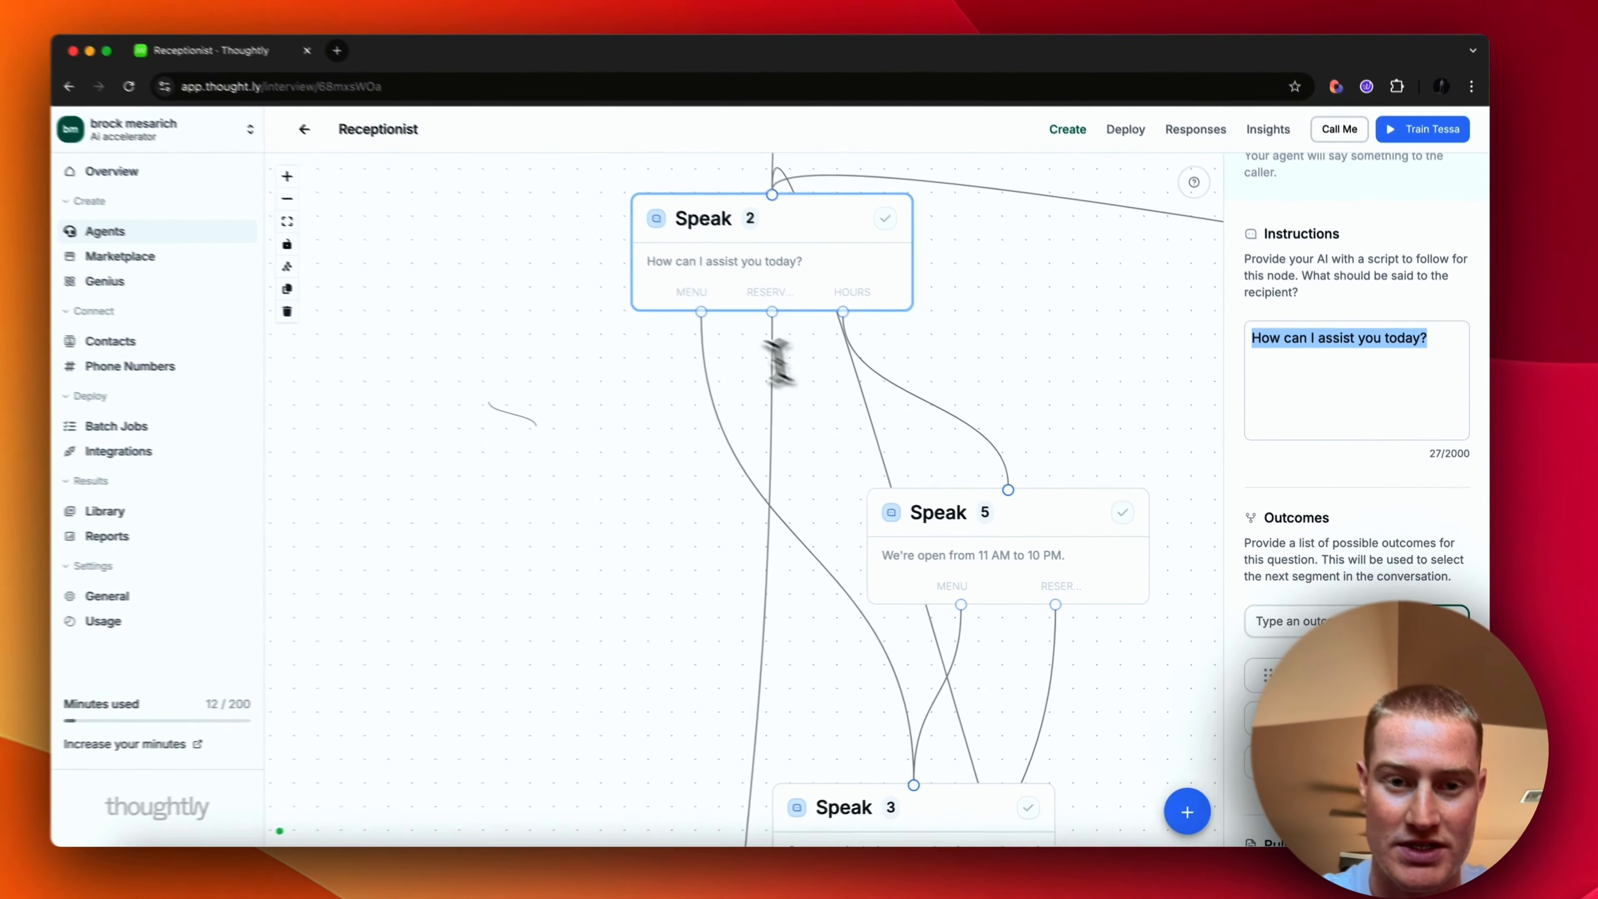
{"action": "scroll", "coordinate": [735, 345], "scroll_direction": "down", "scroll_amount": 1}
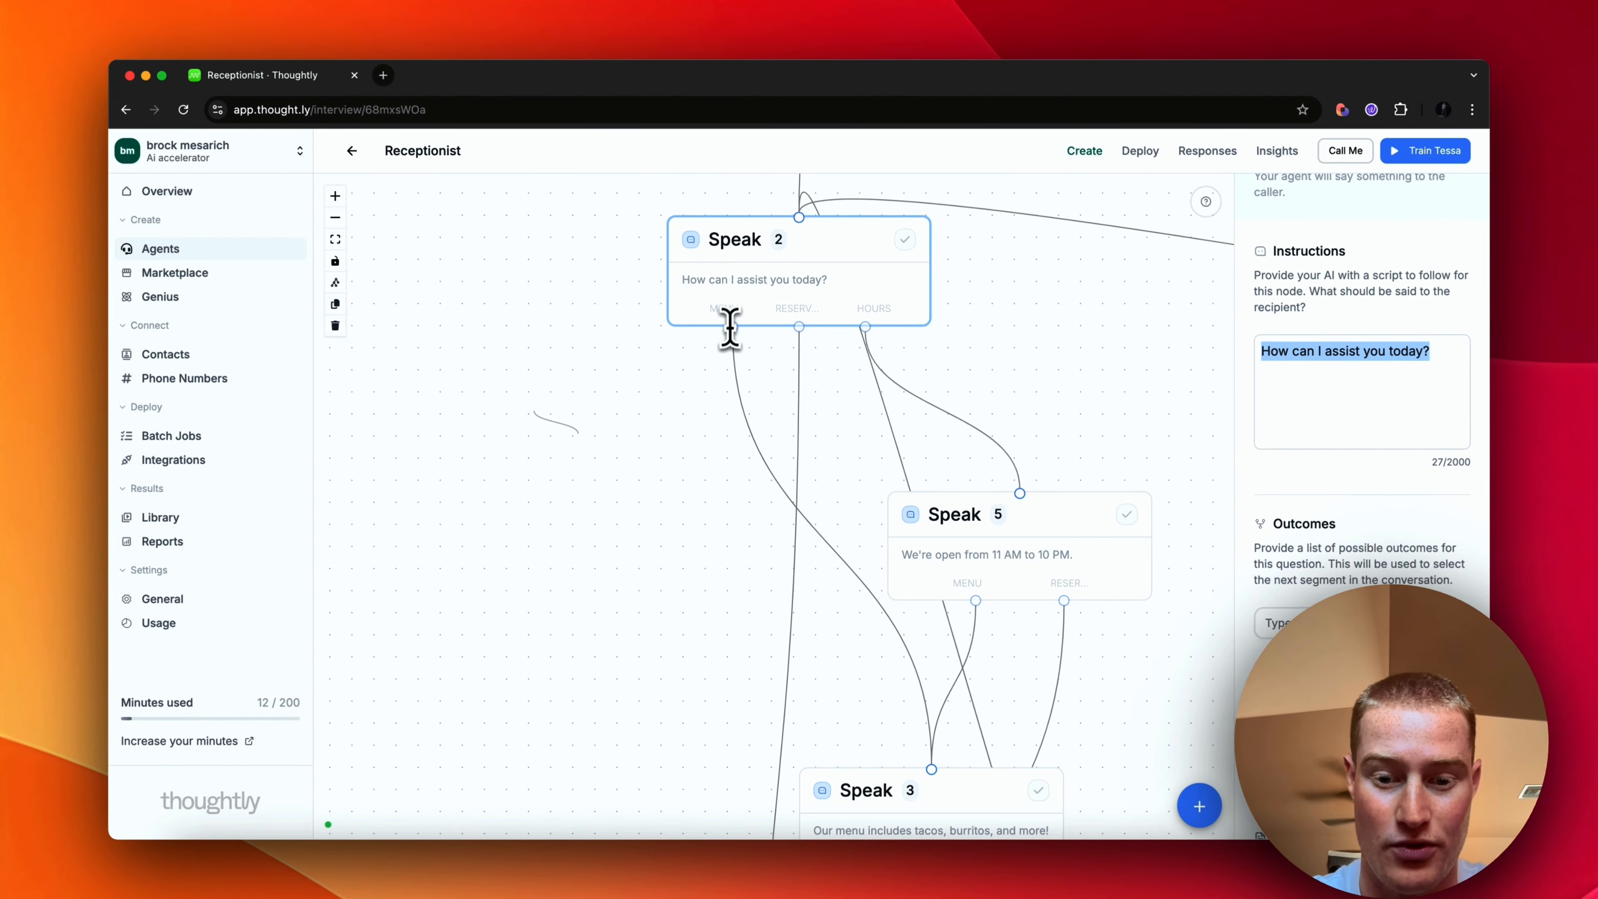
{"action": "left_click", "coordinate": [881, 705]}
{"action": "scroll", "coordinate": [881, 705], "scroll_direction": "down", "scroll_amount": 1}
{"action": "left_click_drag", "start_coordinate": [881, 705], "coordinate": [807, 406]}
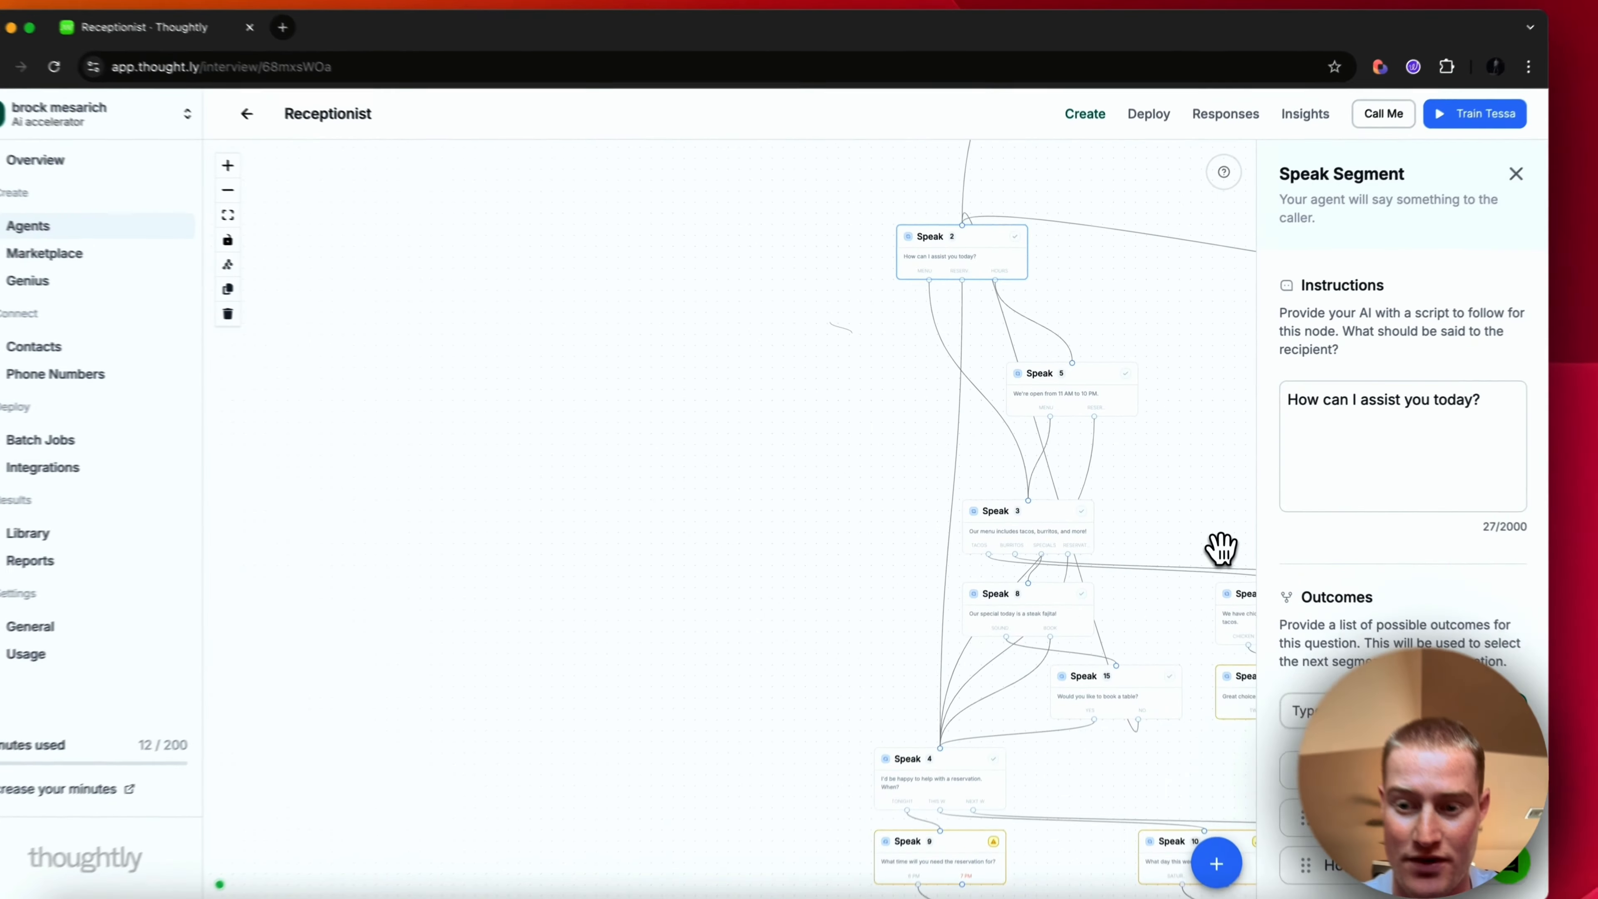
Survey the lower segments of the imported Receptionist workflow, following the menu and reservation branches.
{"action": "left_click_drag", "start_coordinate": [1221, 549], "coordinate": [864, 439]}
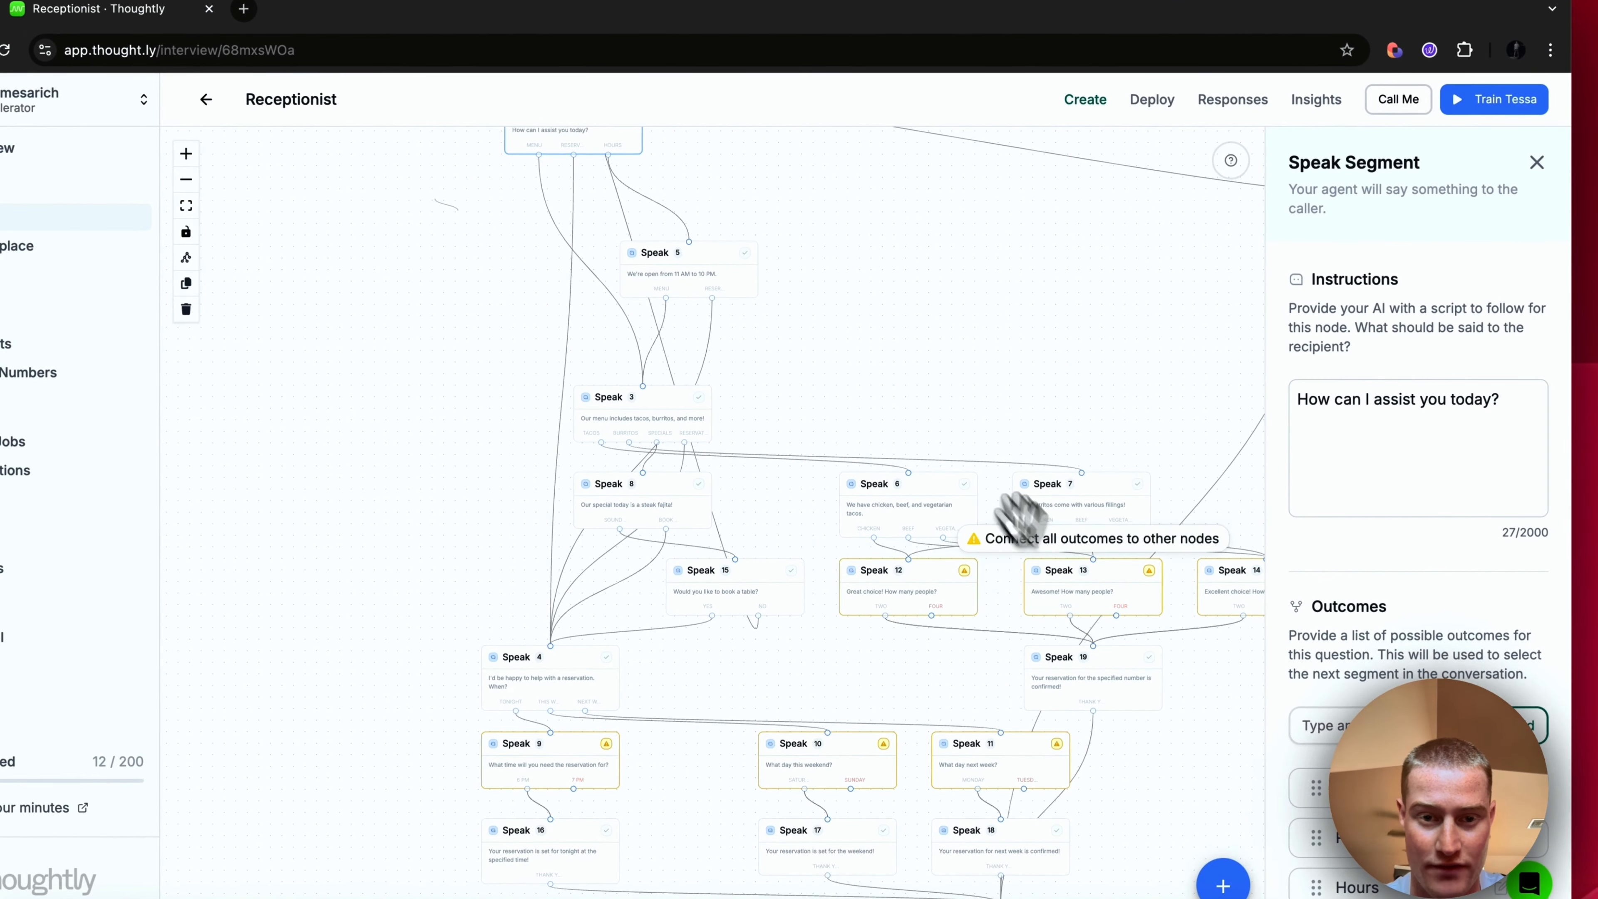
{"action": "left_click_drag", "start_coordinate": [923, 386], "coordinate": [1001, 647]}
{"action": "left_click_drag", "start_coordinate": [864, 478], "coordinate": [842, 394]}
{"action": "scroll", "coordinate": [625, 233], "scroll_direction": "down", "scroll_amount": 2}
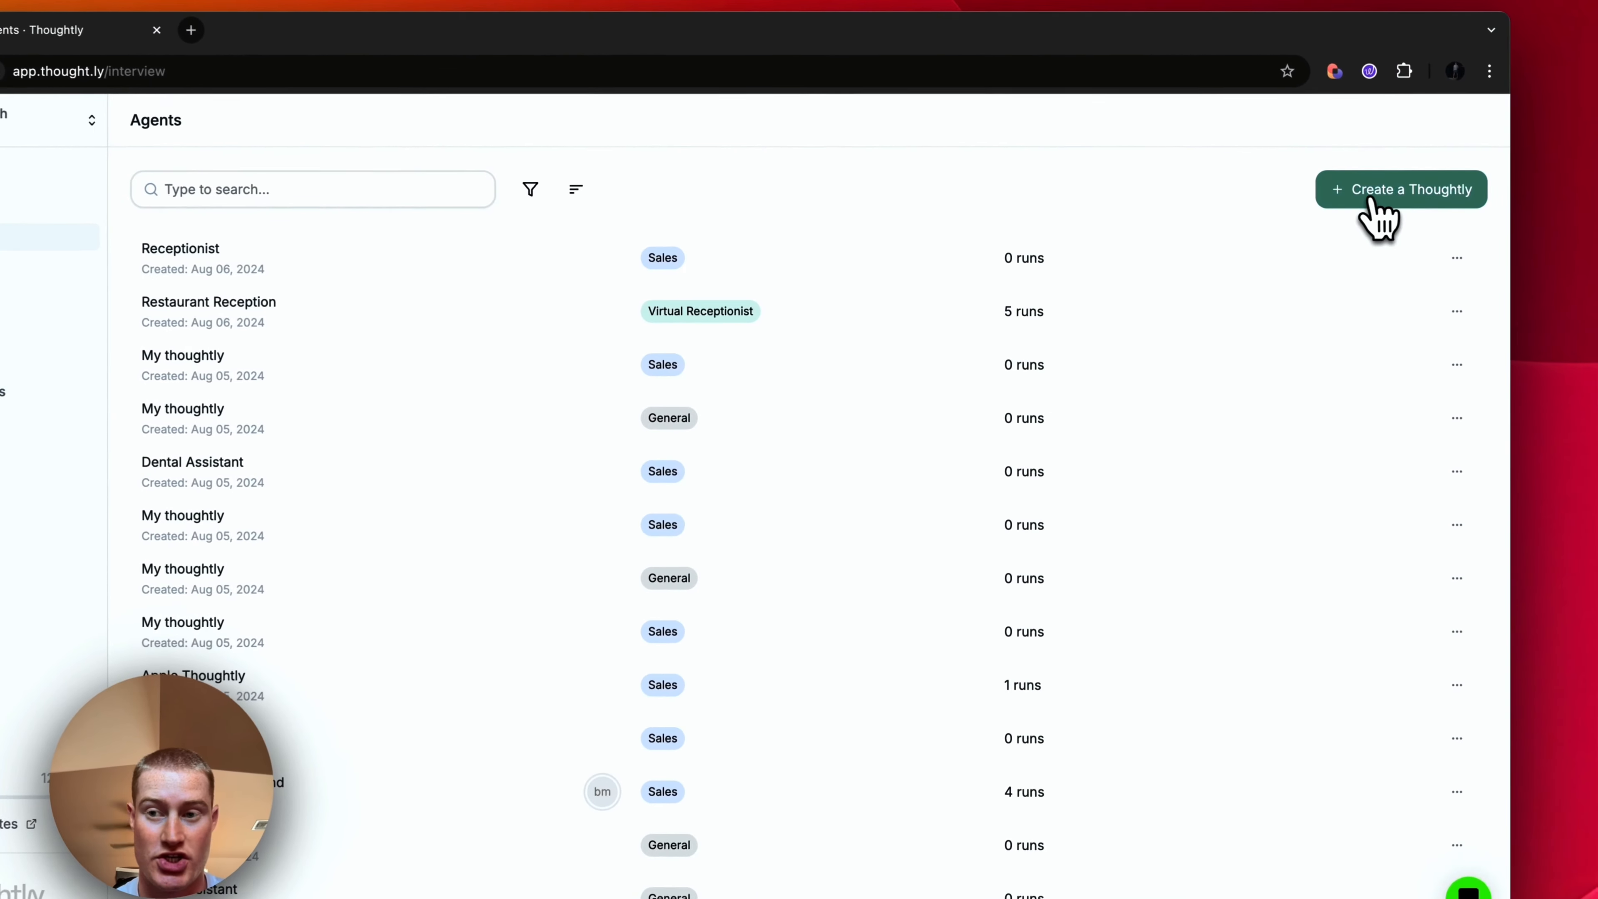
Create a new Thoughtly named Parilla Receptionist from the agents list.
{"action": "left_click", "coordinate": [1375, 210]}
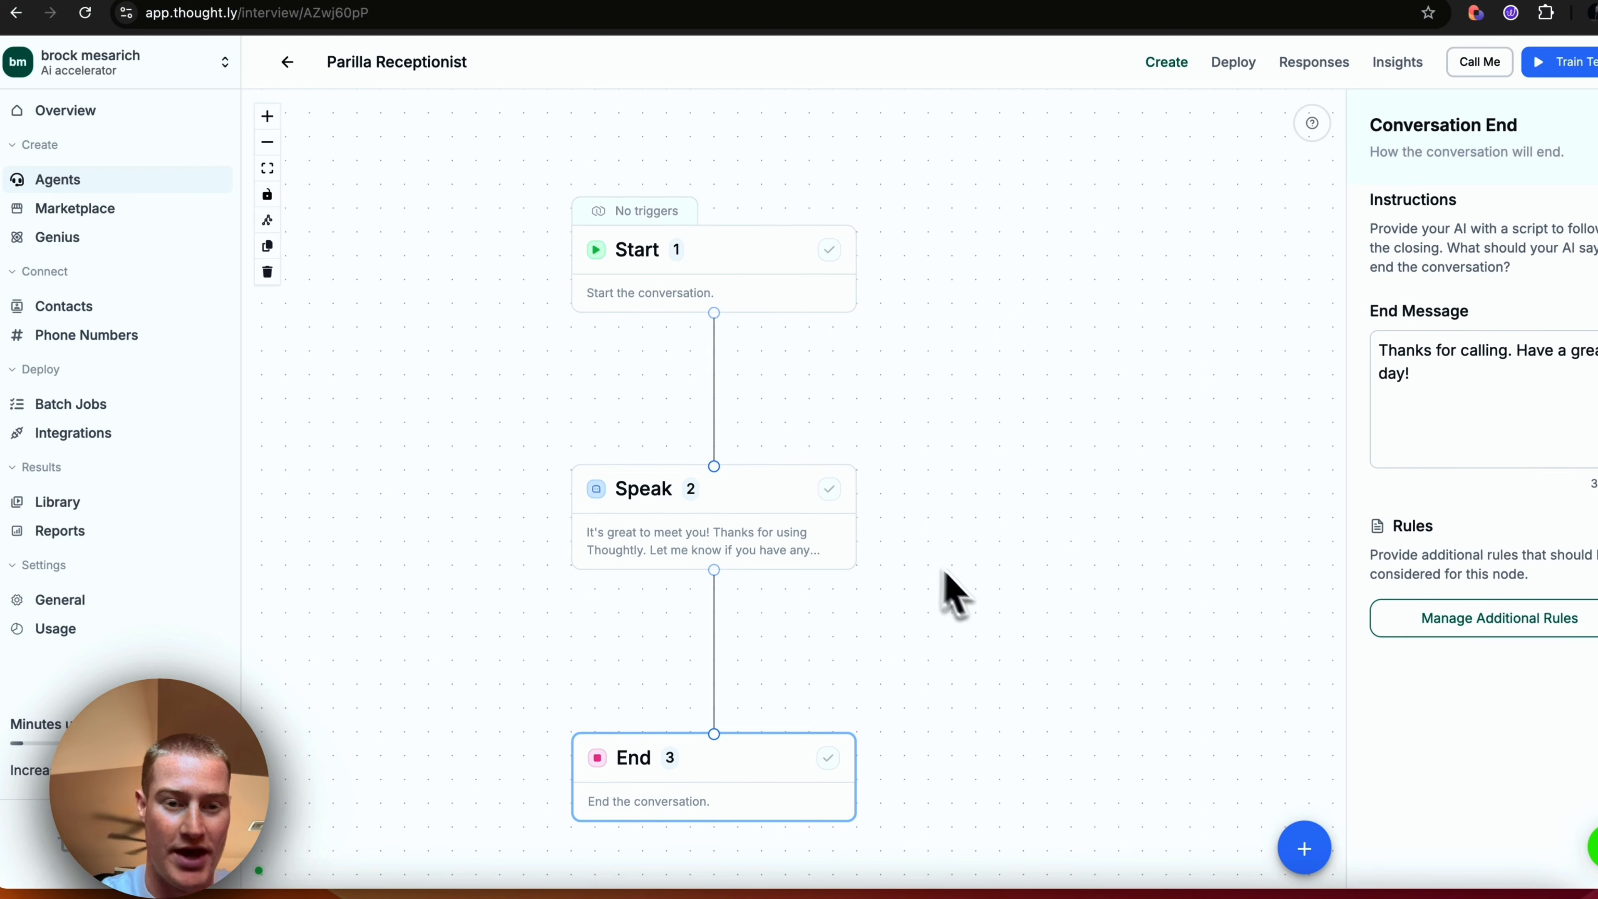
{"action": "scroll", "coordinate": [974, 436], "scroll_direction": "down", "scroll_amount": 2}
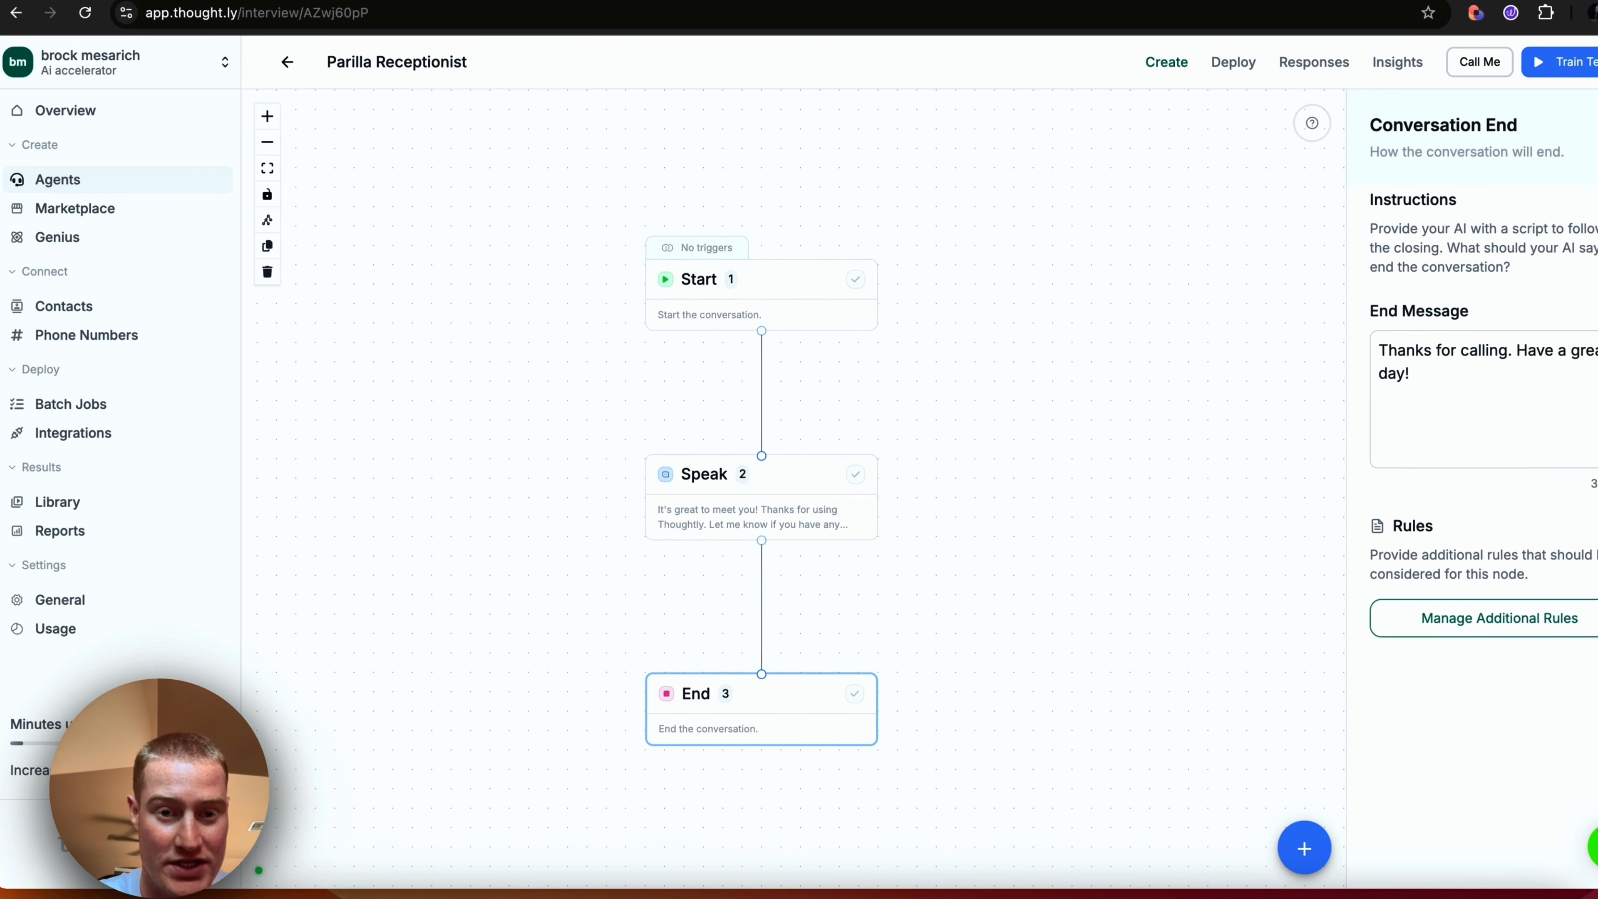
Replace the Start segment's greeting instructions with "**[Follow additional rules to obtain objective]**".
{"action": "left_click", "coordinate": [753, 307]}
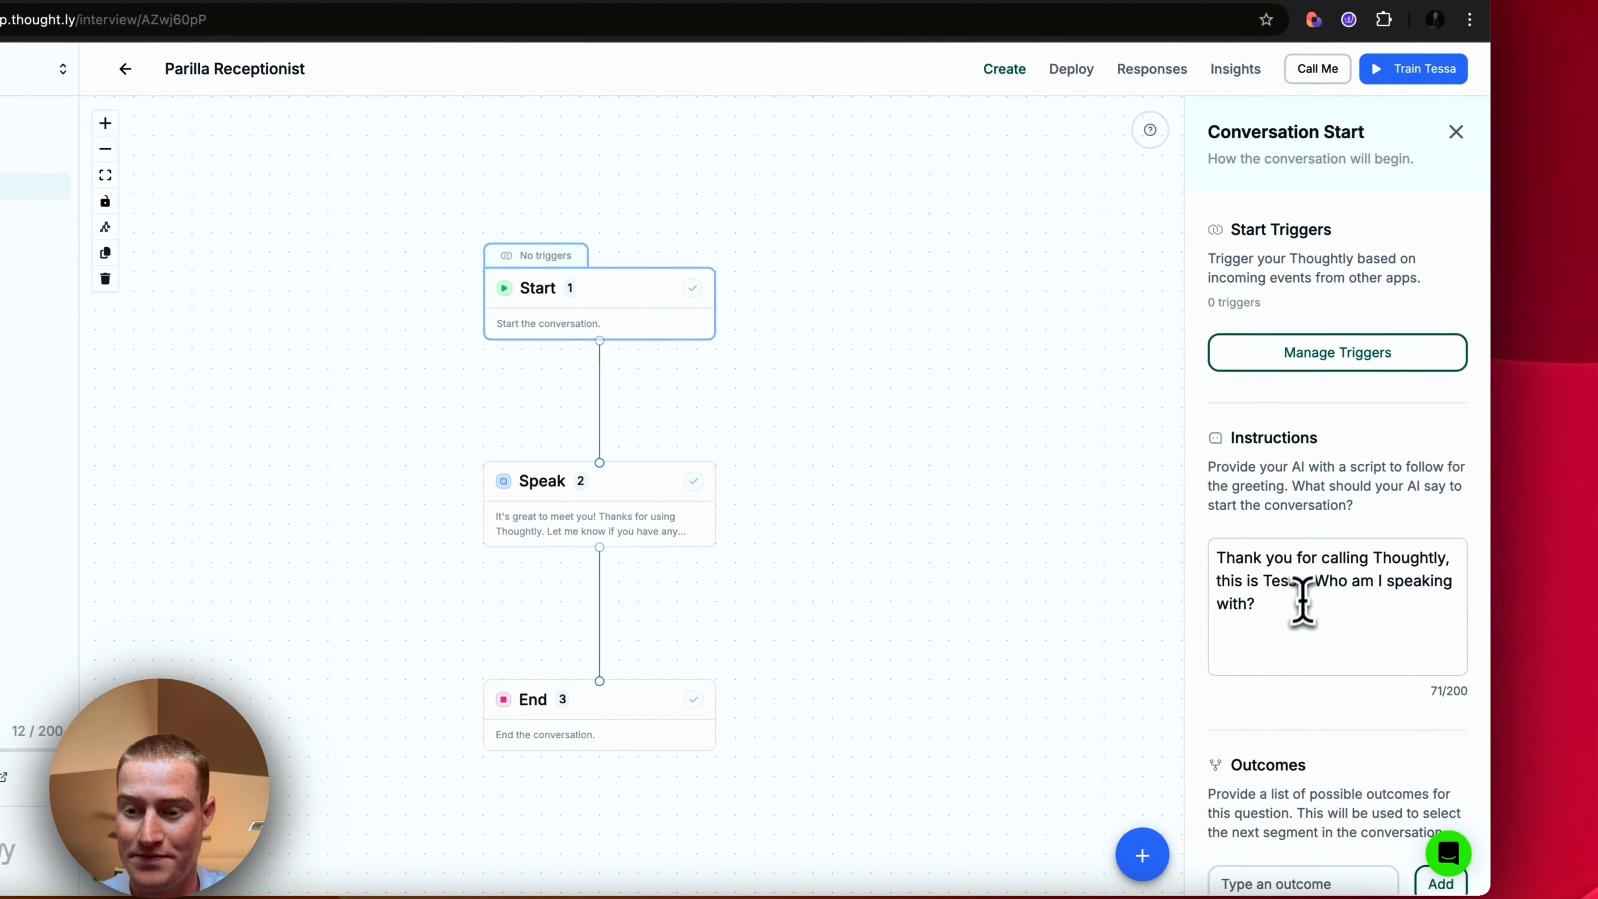
{"action": "left_click_drag", "start_coordinate": [1394, 603], "coordinate": [1281, 531]}
{"action": "key", "text": "BackSpace"}
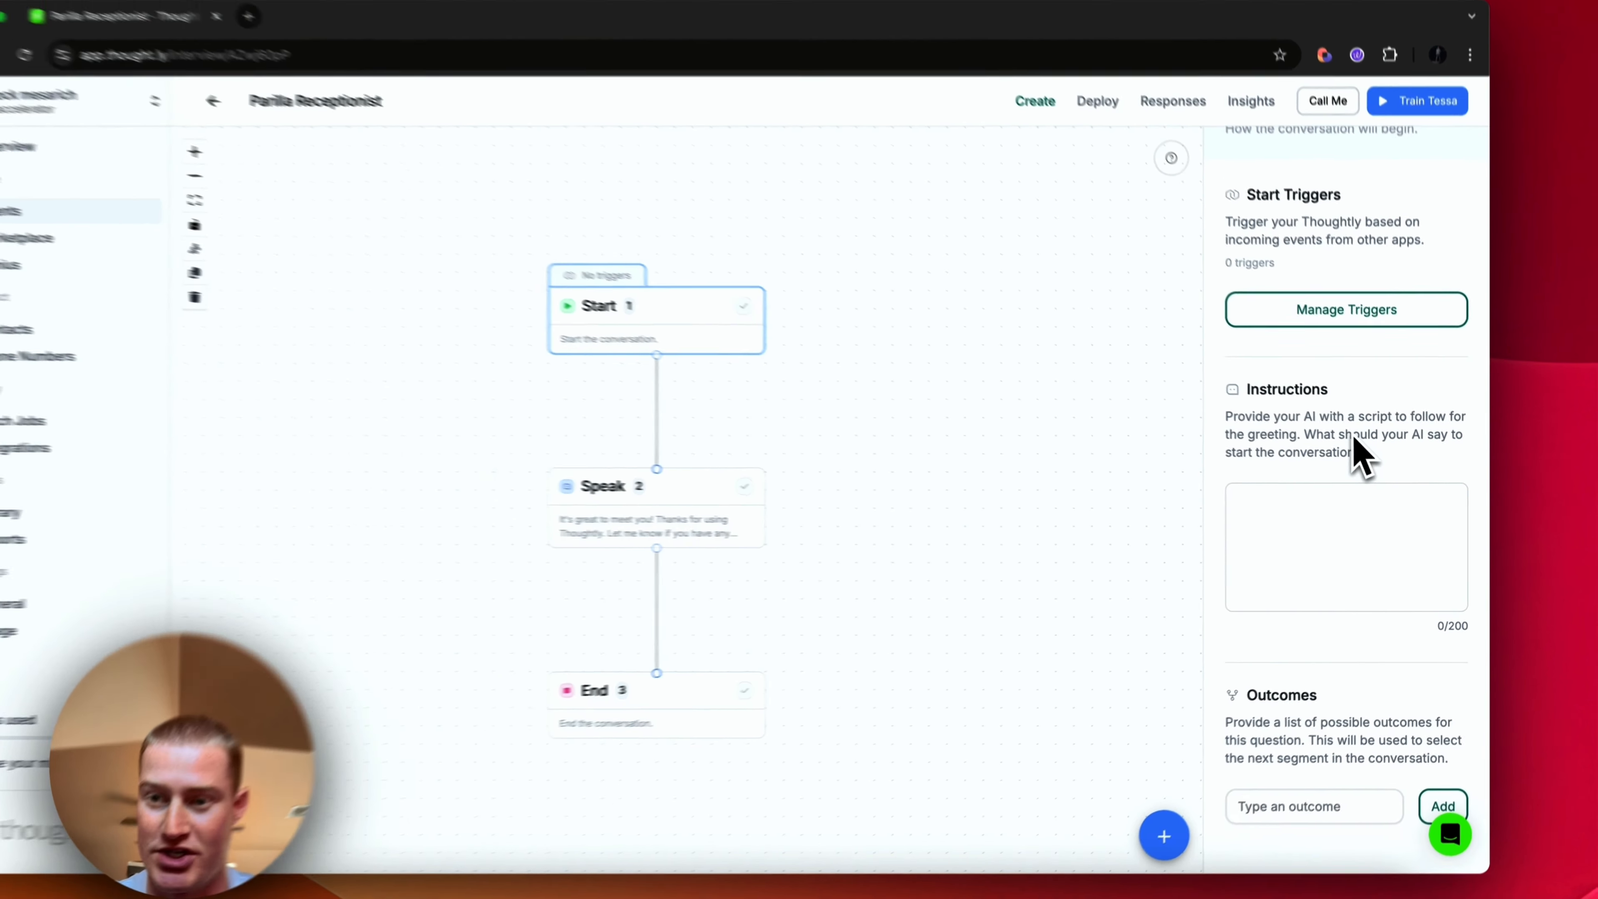
{"action": "scroll", "coordinate": [1366, 465], "scroll_direction": "down", "scroll_amount": 1}
{"action": "type", "text": "**[Follow additional rules to obtain objective]**"}
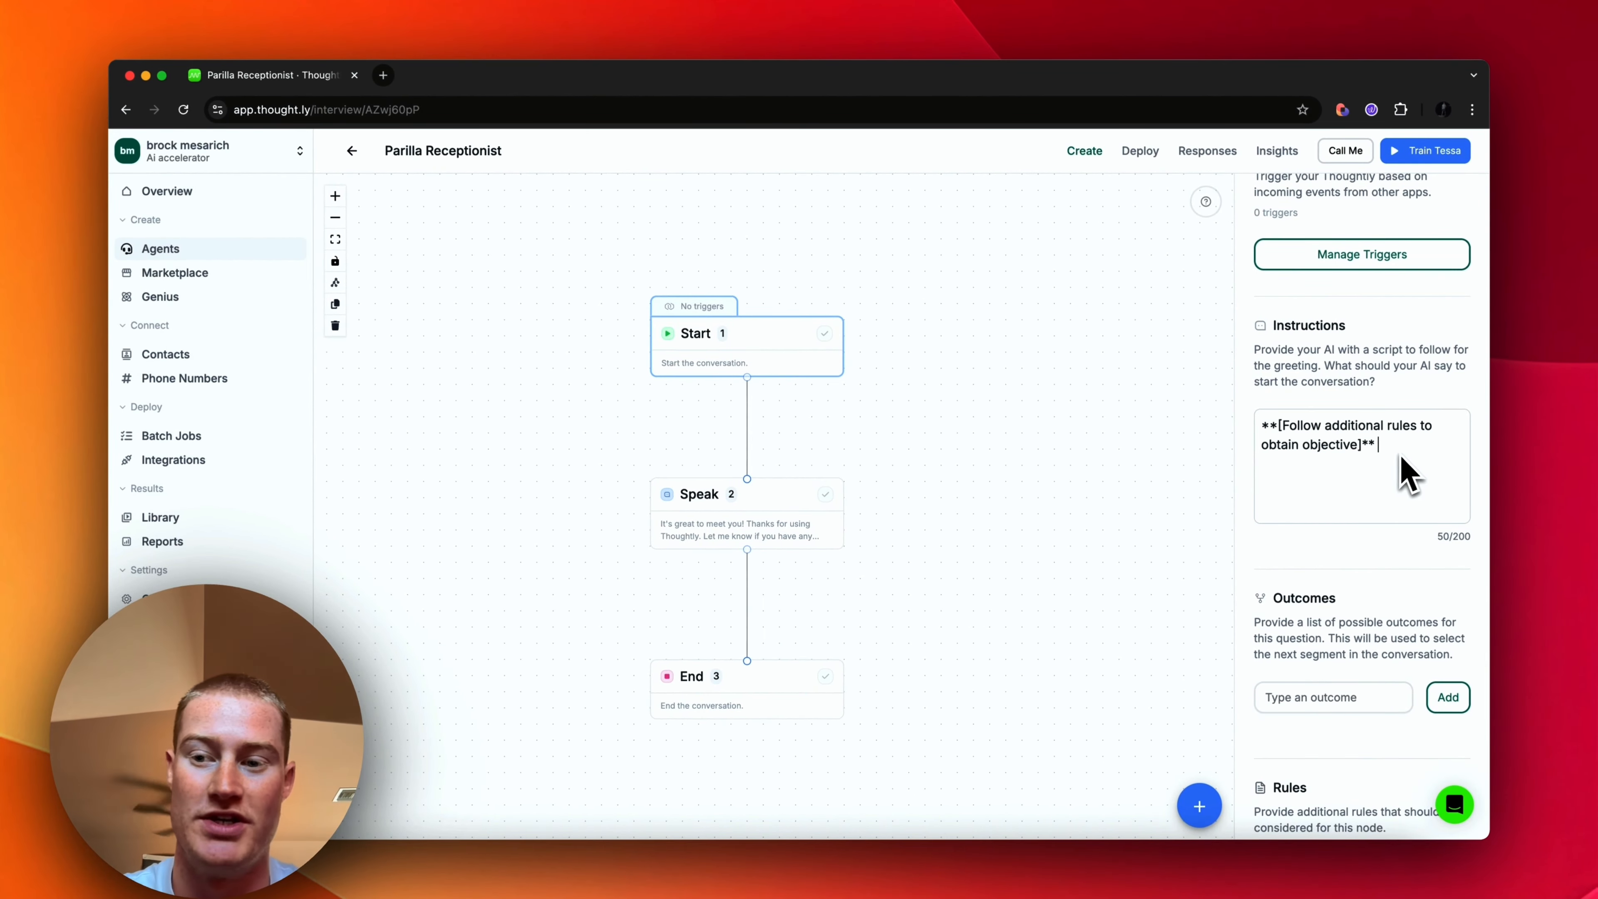
Open the Start segment's additional rules and add rules on identifying the caller's need, natural conversation, acknowledging questions and the Parilla greeting.
{"action": "scroll", "coordinate": [1372, 397], "scroll_direction": "down", "scroll_amount": 1}
{"action": "scroll", "coordinate": [1378, 391], "scroll_direction": "down", "scroll_amount": 2}
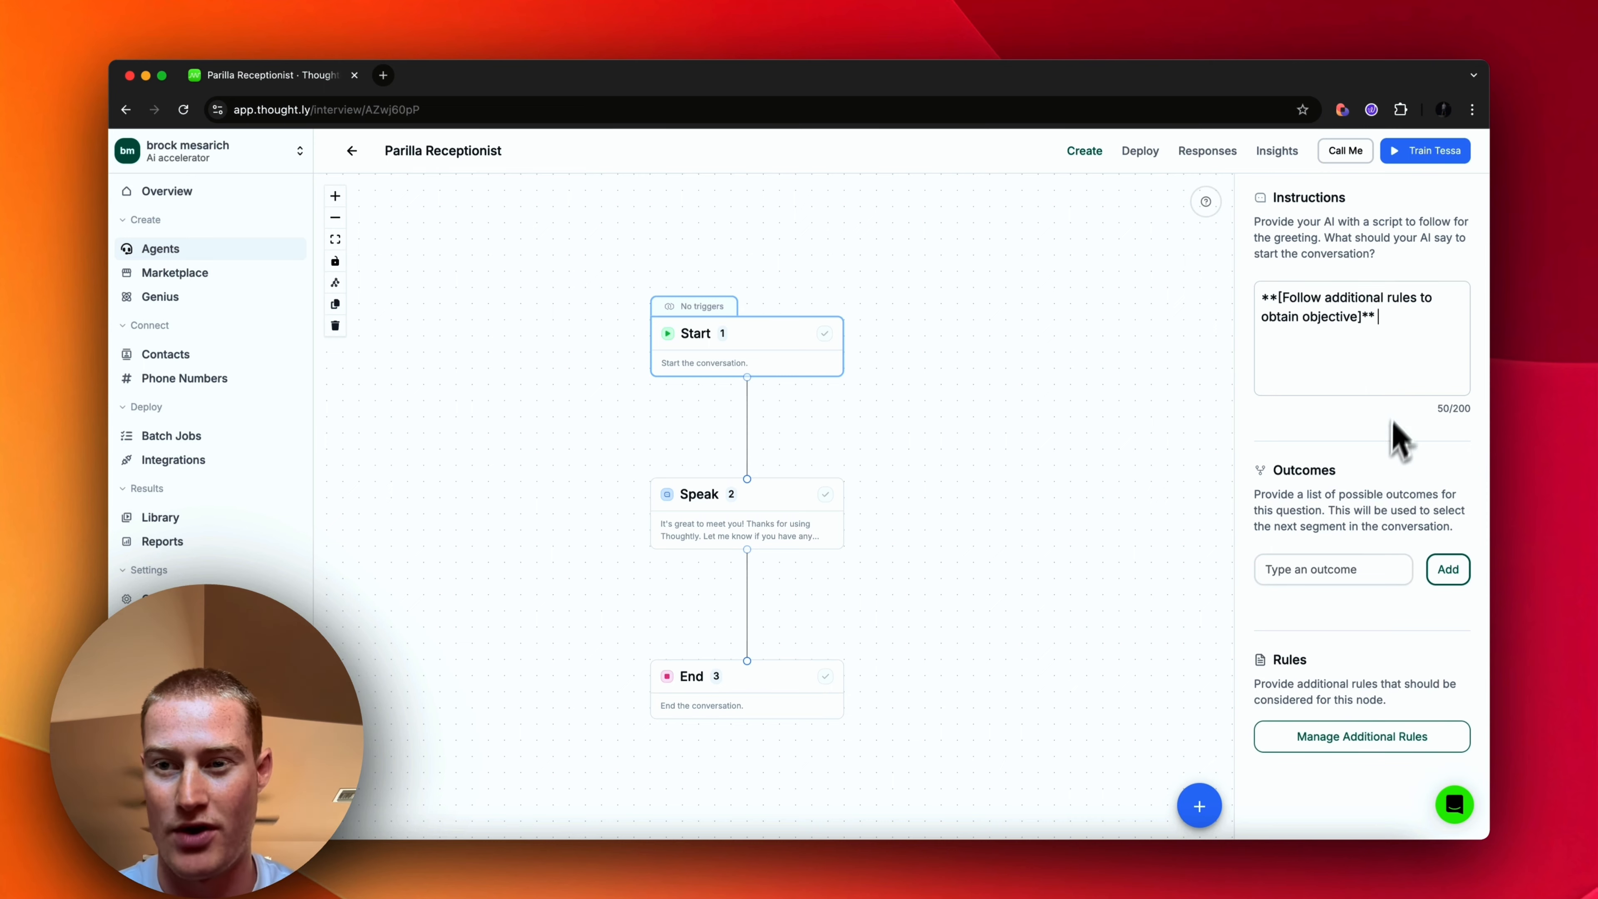
{"action": "scroll", "coordinate": [1403, 421], "scroll_direction": "up", "scroll_amount": 2}
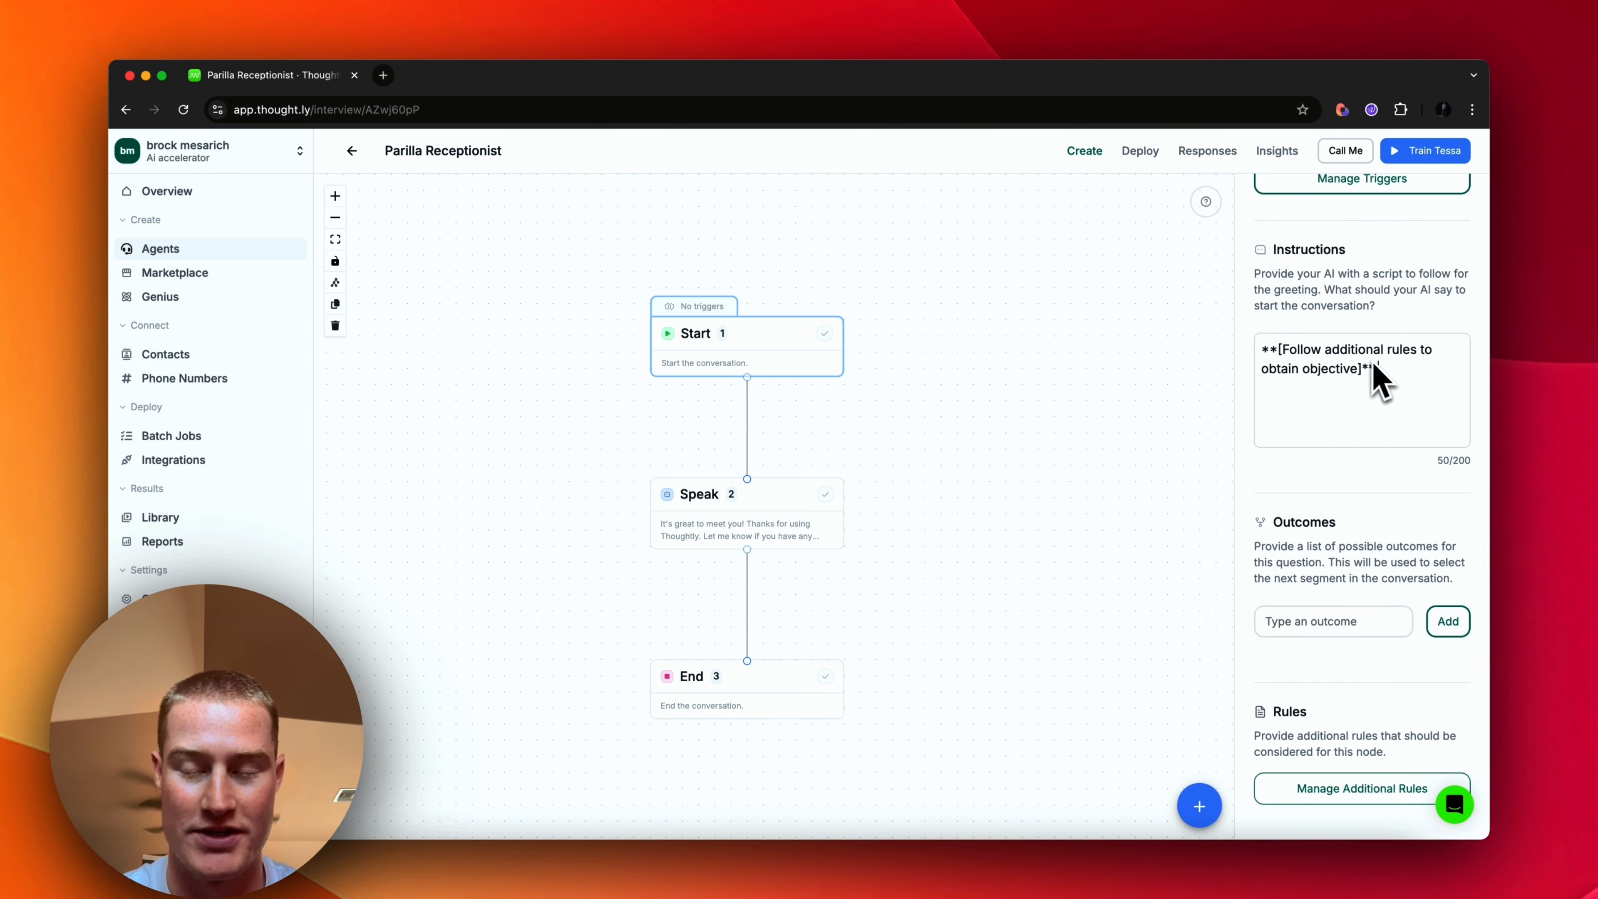
{"action": "scroll", "coordinate": [1412, 533], "scroll_direction": "down", "scroll_amount": 2}
{"action": "left_click", "coordinate": [1359, 736]}
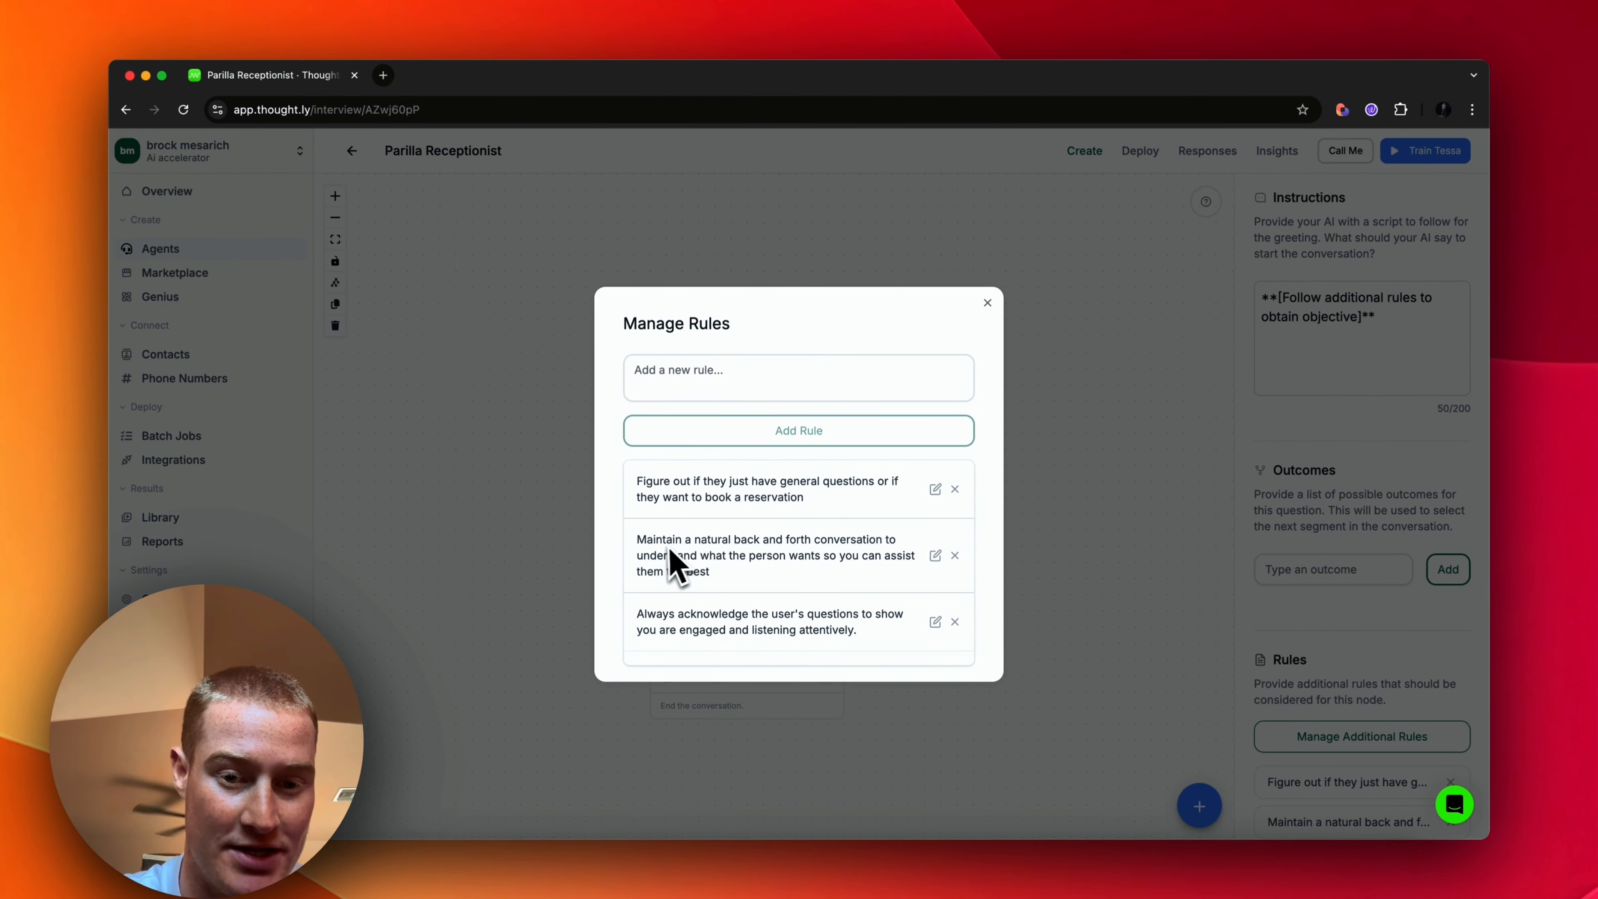
Review the Start segment's rules on natural conversation, acknowledging questions and the opening greeting, leaving their wording as it is, and close them.
{"action": "scroll", "coordinate": [666, 562], "scroll_direction": "down", "scroll_amount": 1}
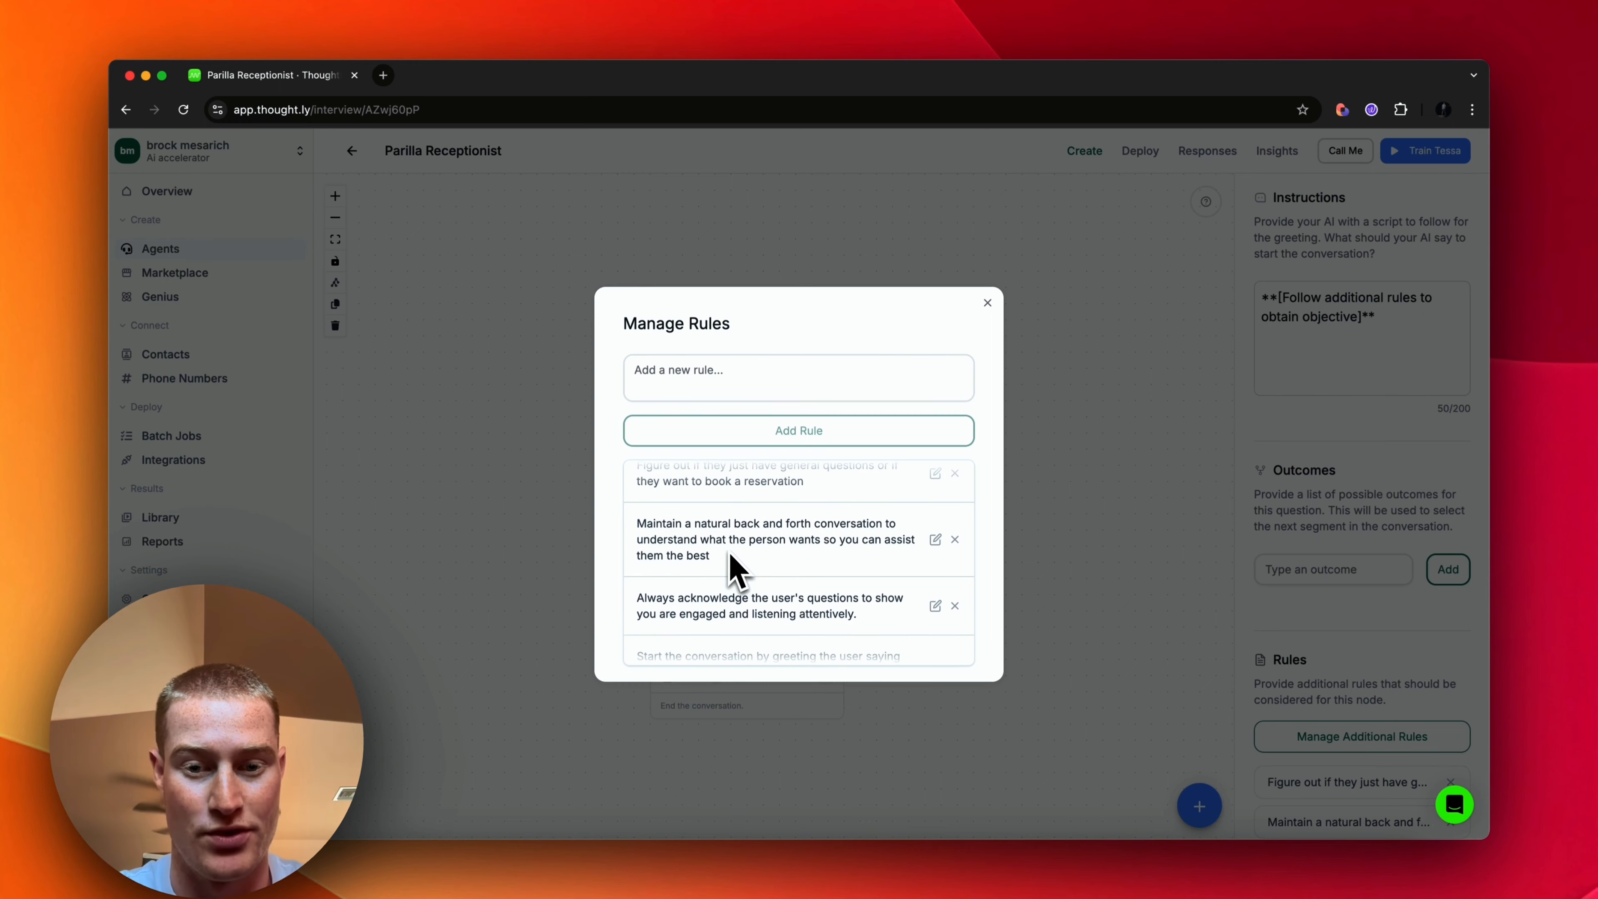
{"action": "scroll", "coordinate": [731, 565], "scroll_direction": "down", "scroll_amount": 1}
{"action": "scroll", "coordinate": [733, 560], "scroll_direction": "down", "scroll_amount": 2}
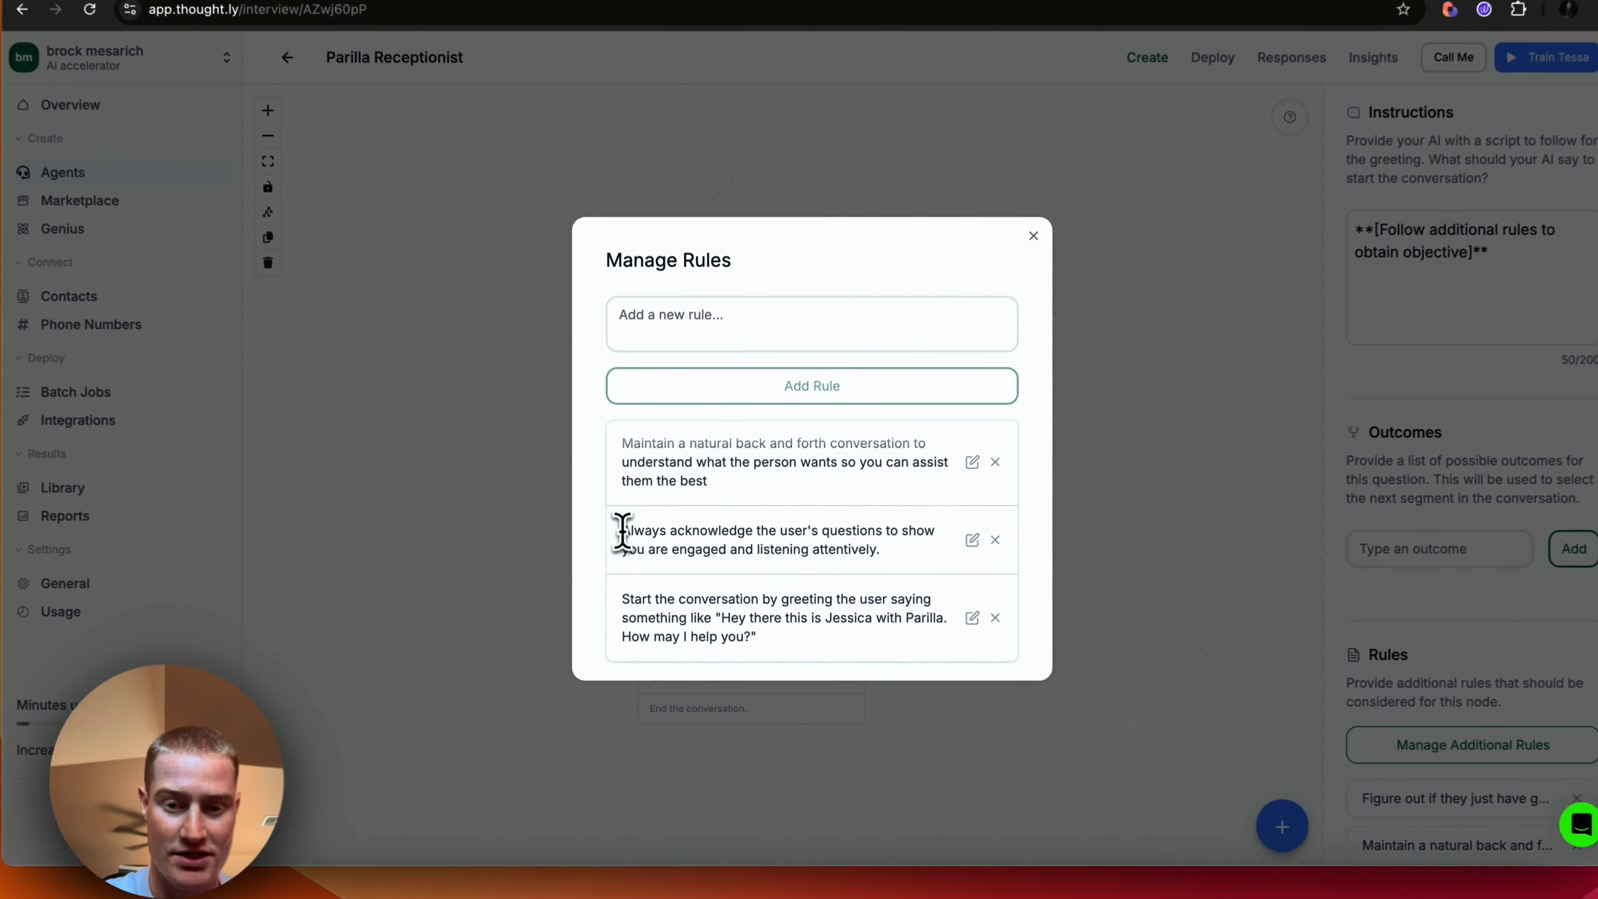
{"action": "left_click_drag", "start_coordinate": [622, 532], "coordinate": [923, 564]}
{"action": "left_click", "coordinate": [923, 563]}
{"action": "left_click", "coordinate": [752, 635]}
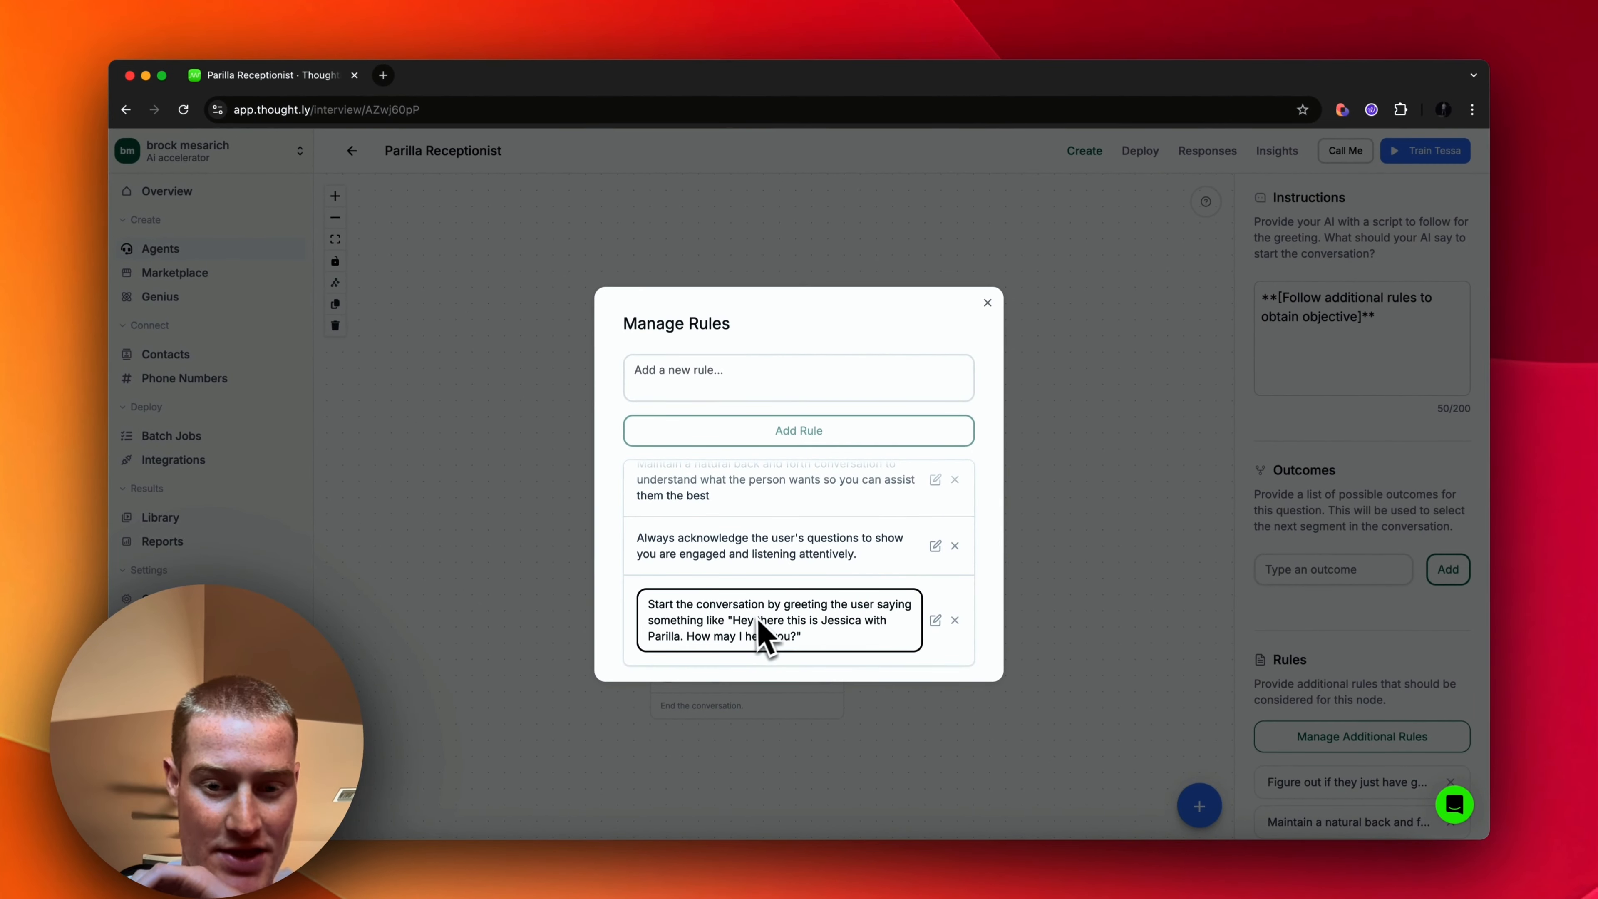
{"action": "left_click", "coordinate": [891, 347]}
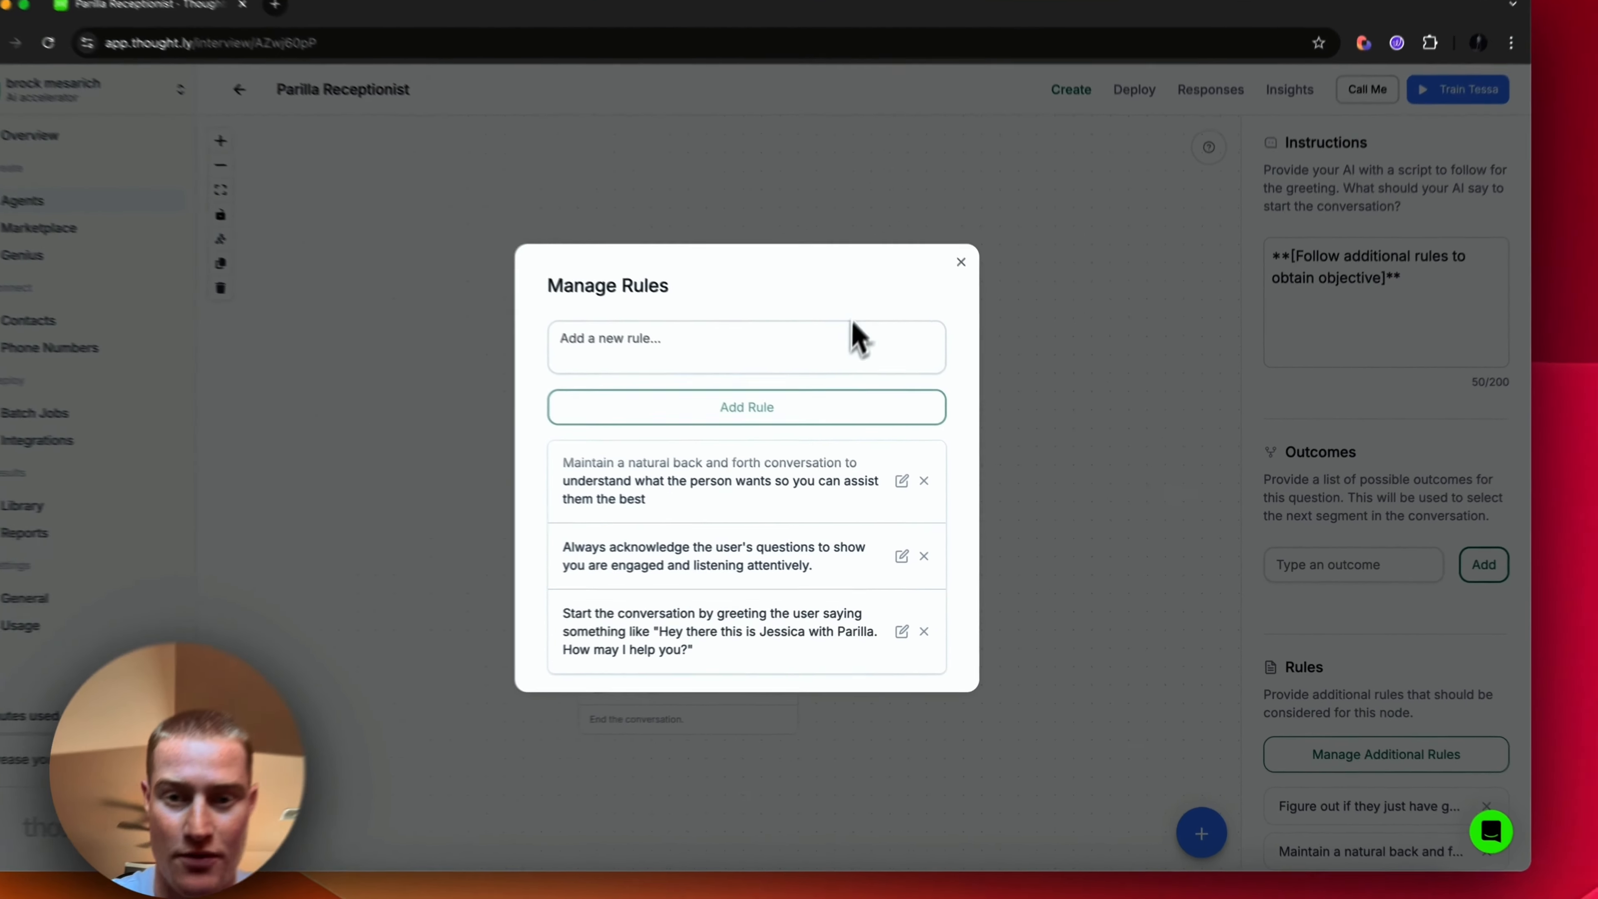
{"action": "left_click", "coordinate": [961, 262]}
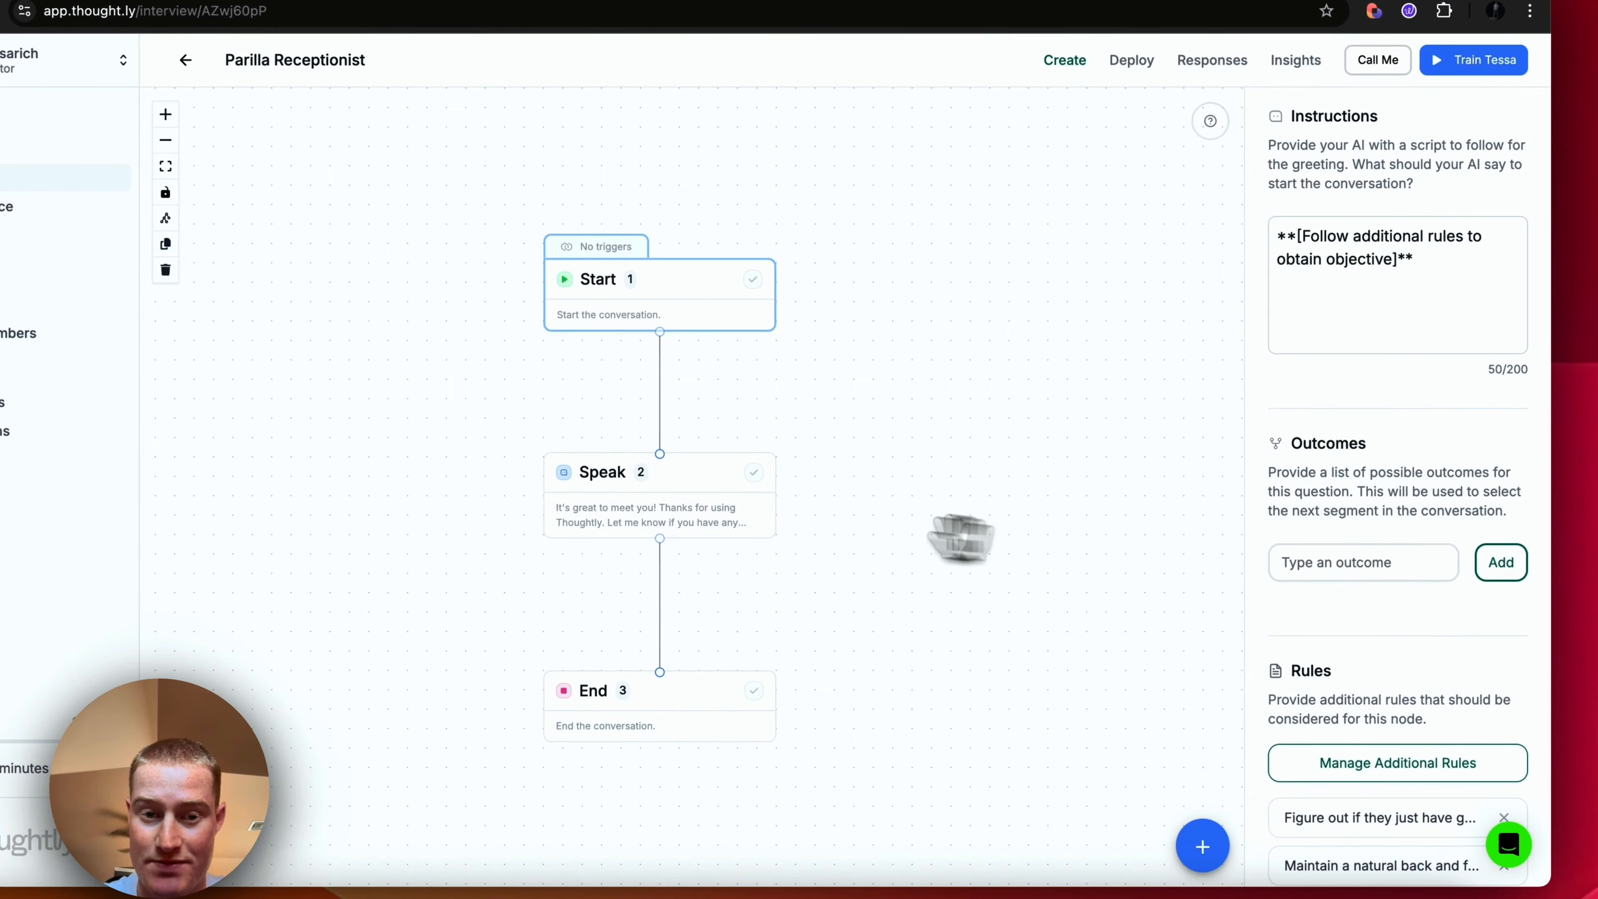
Delete the Speak segment between Start and End, and move the End segment lower on the canvas.
{"action": "left_click_drag", "start_coordinate": [686, 475], "coordinate": [663, 507]}
{"action": "key", "text": "BackSpace"}
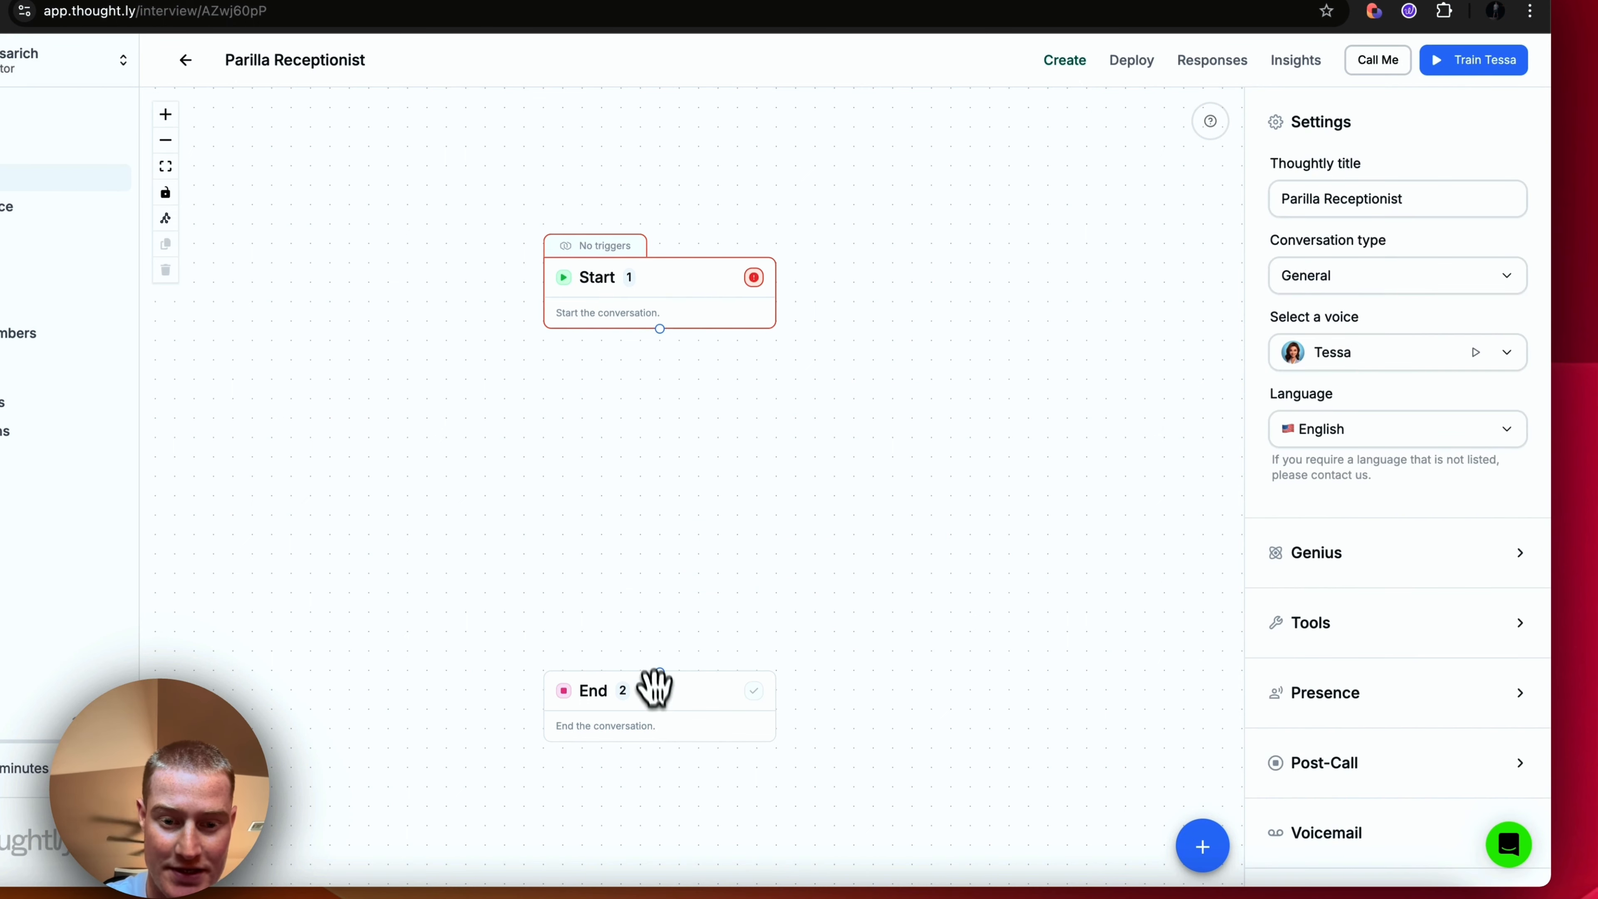
{"action": "left_click_drag", "start_coordinate": [653, 688], "coordinate": [655, 765]}
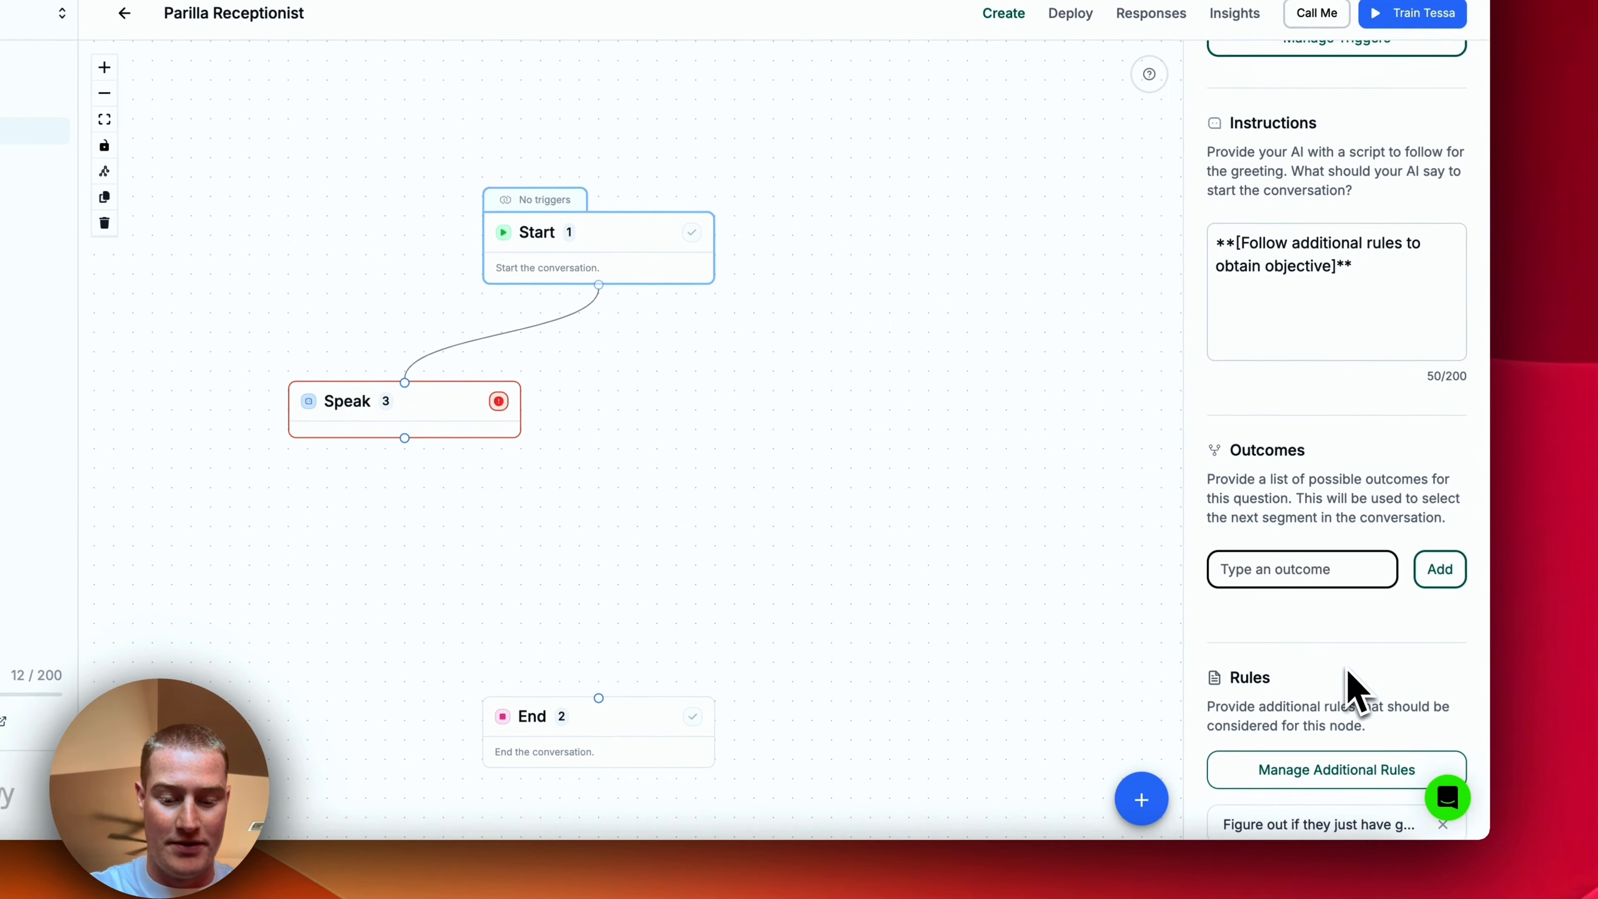
Add the outcomes "They have questions" and "They want to book a reservation" to the Start segment.
{"action": "type", "text": "They have "}
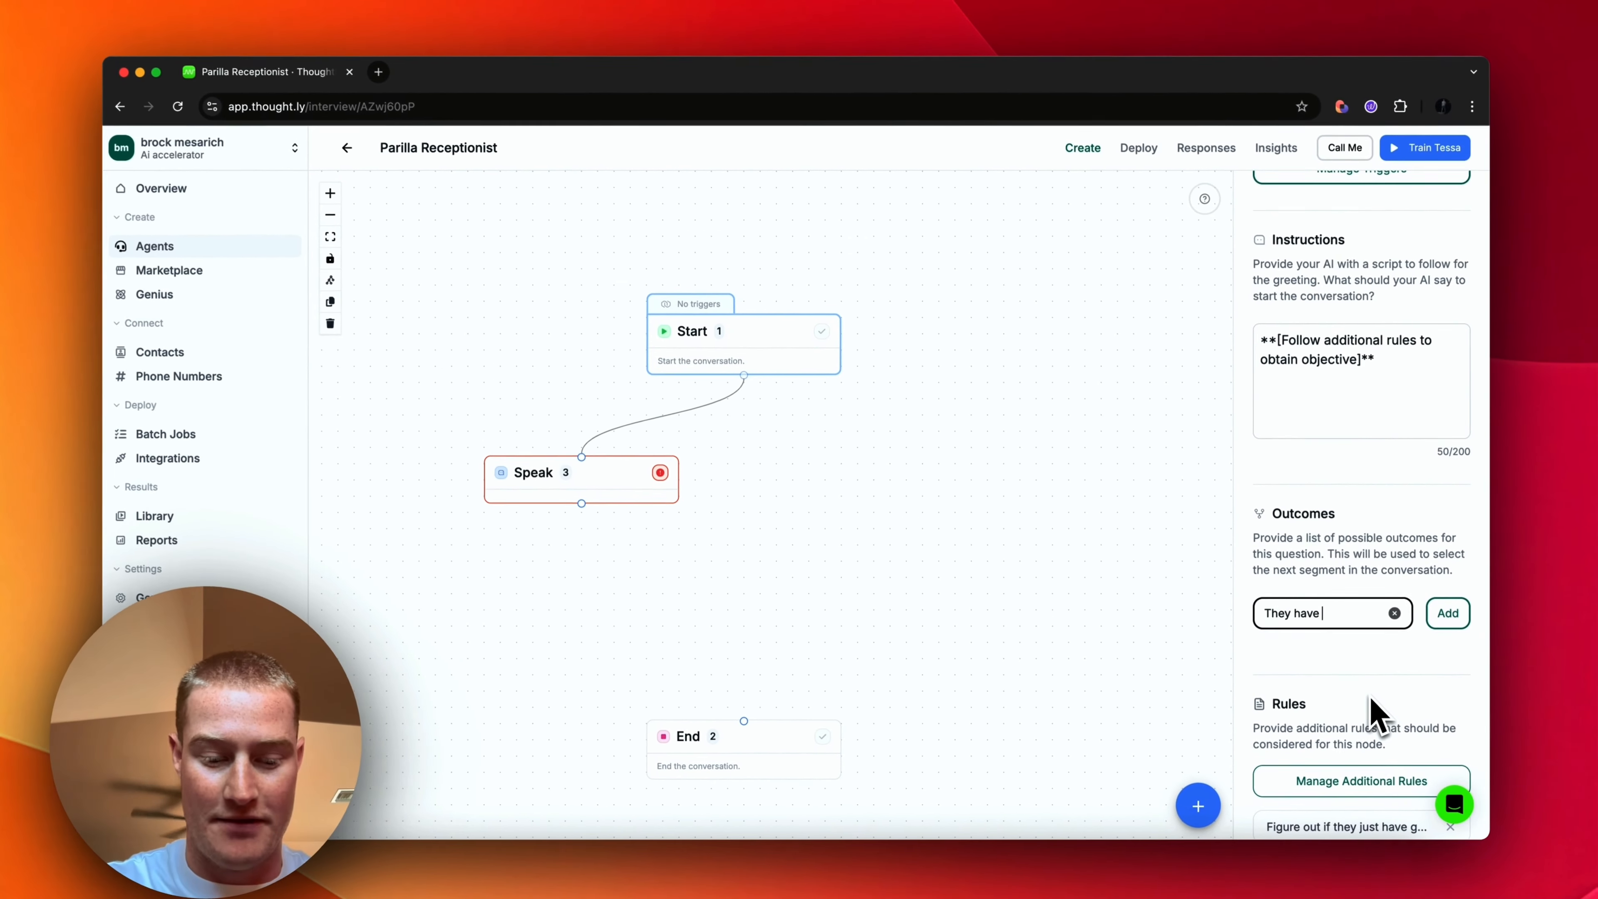
{"action": "type", "text": "questions"}
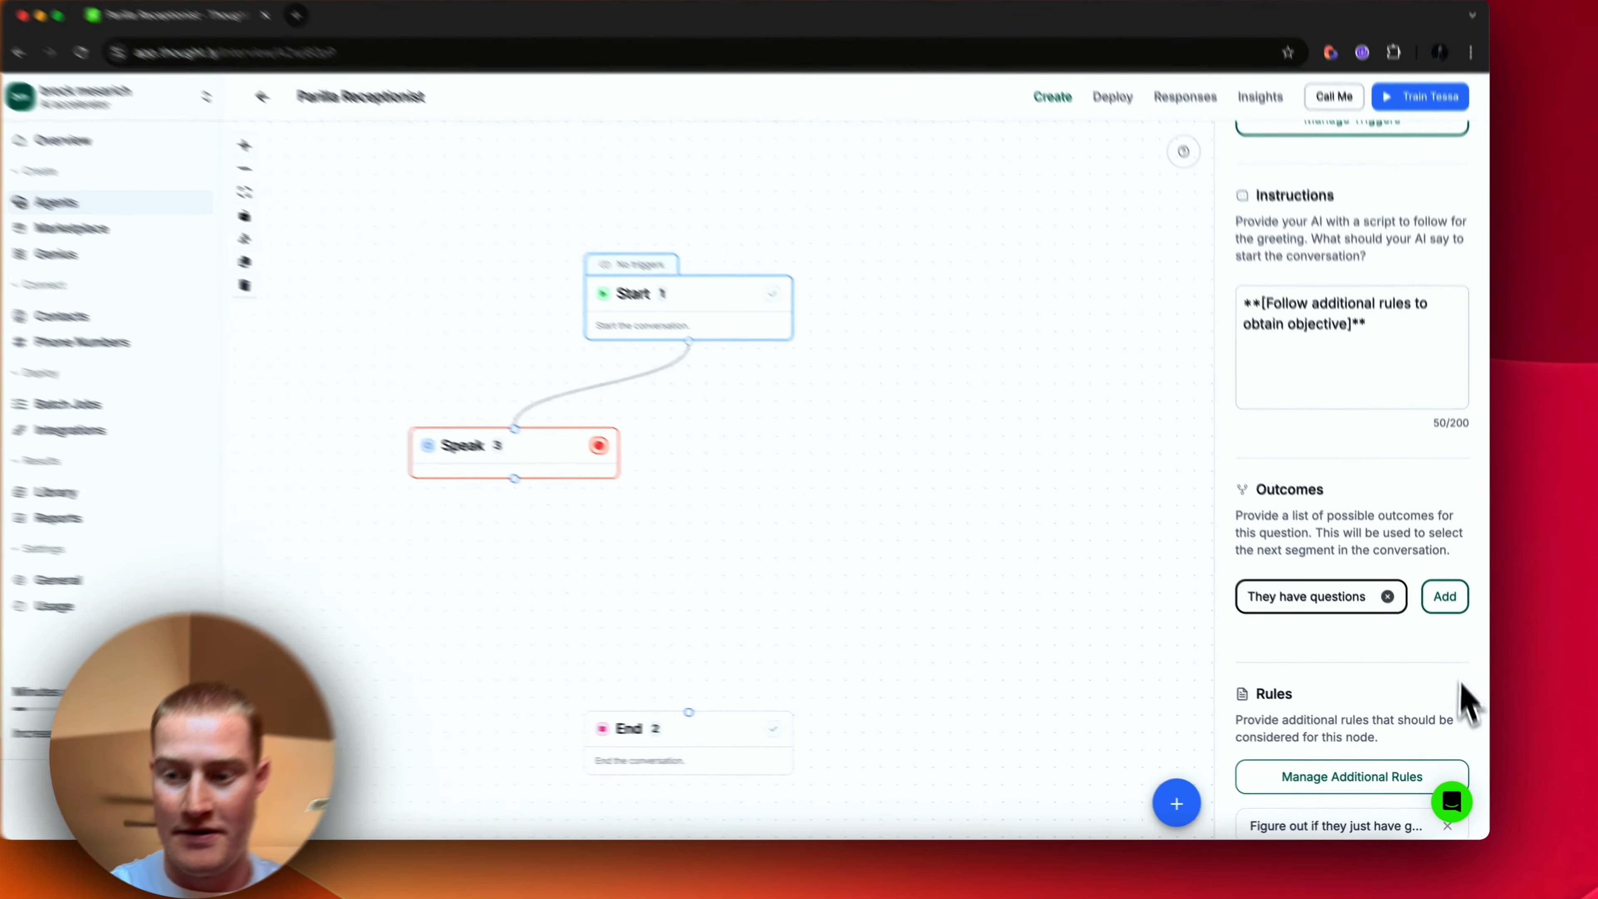
{"action": "left_click", "coordinate": [1445, 596]}
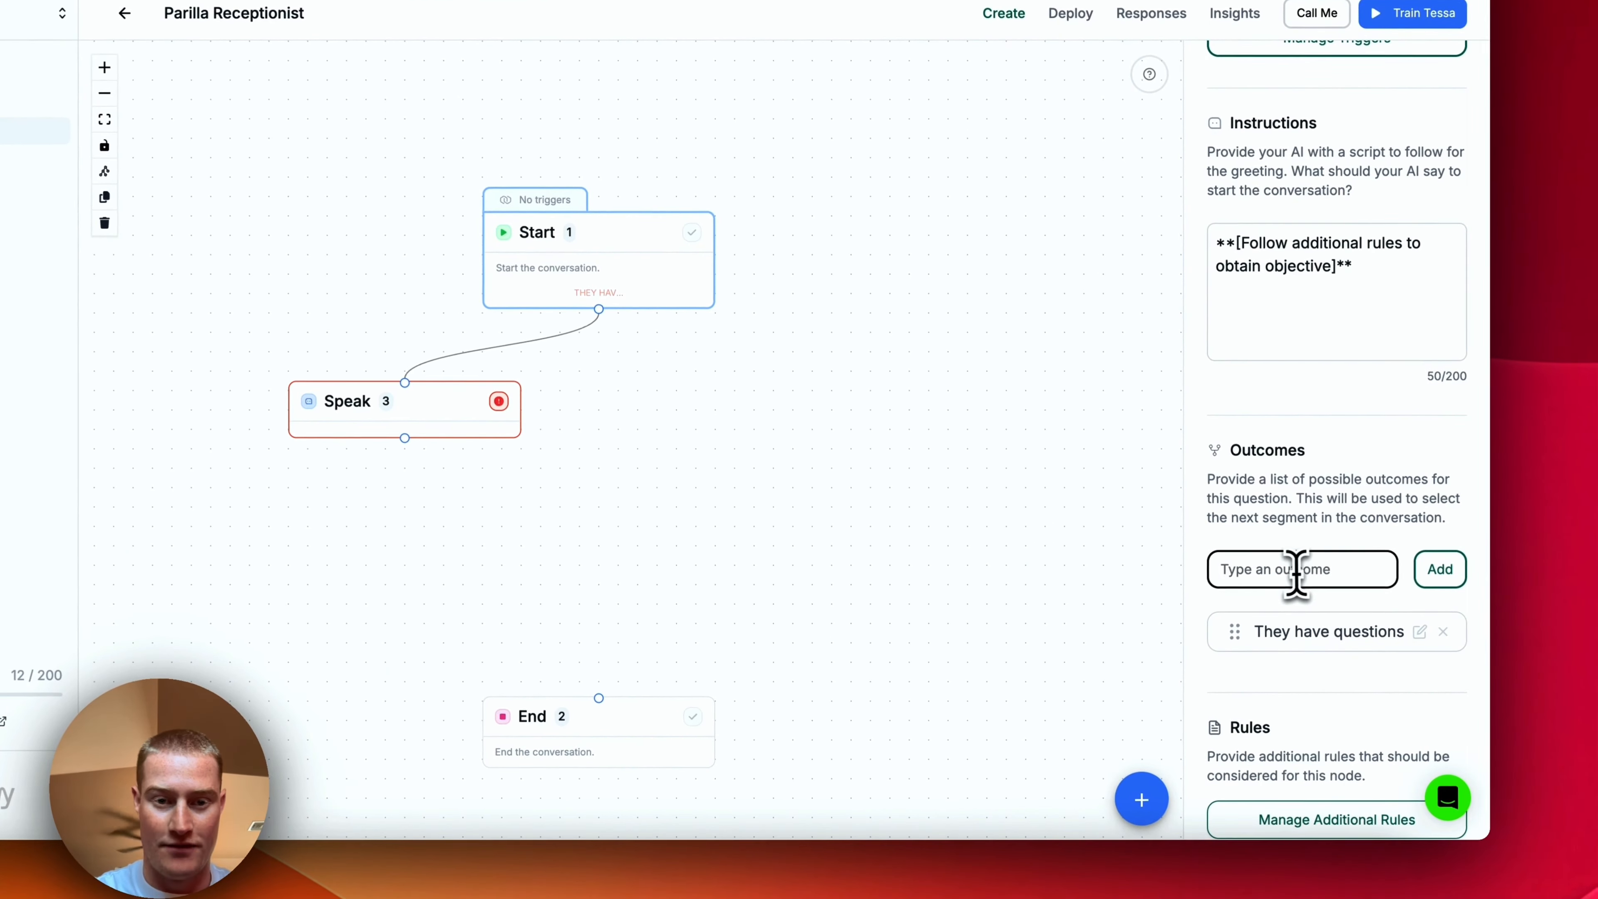
{"action": "type", "text": "They want to book a reservation"}
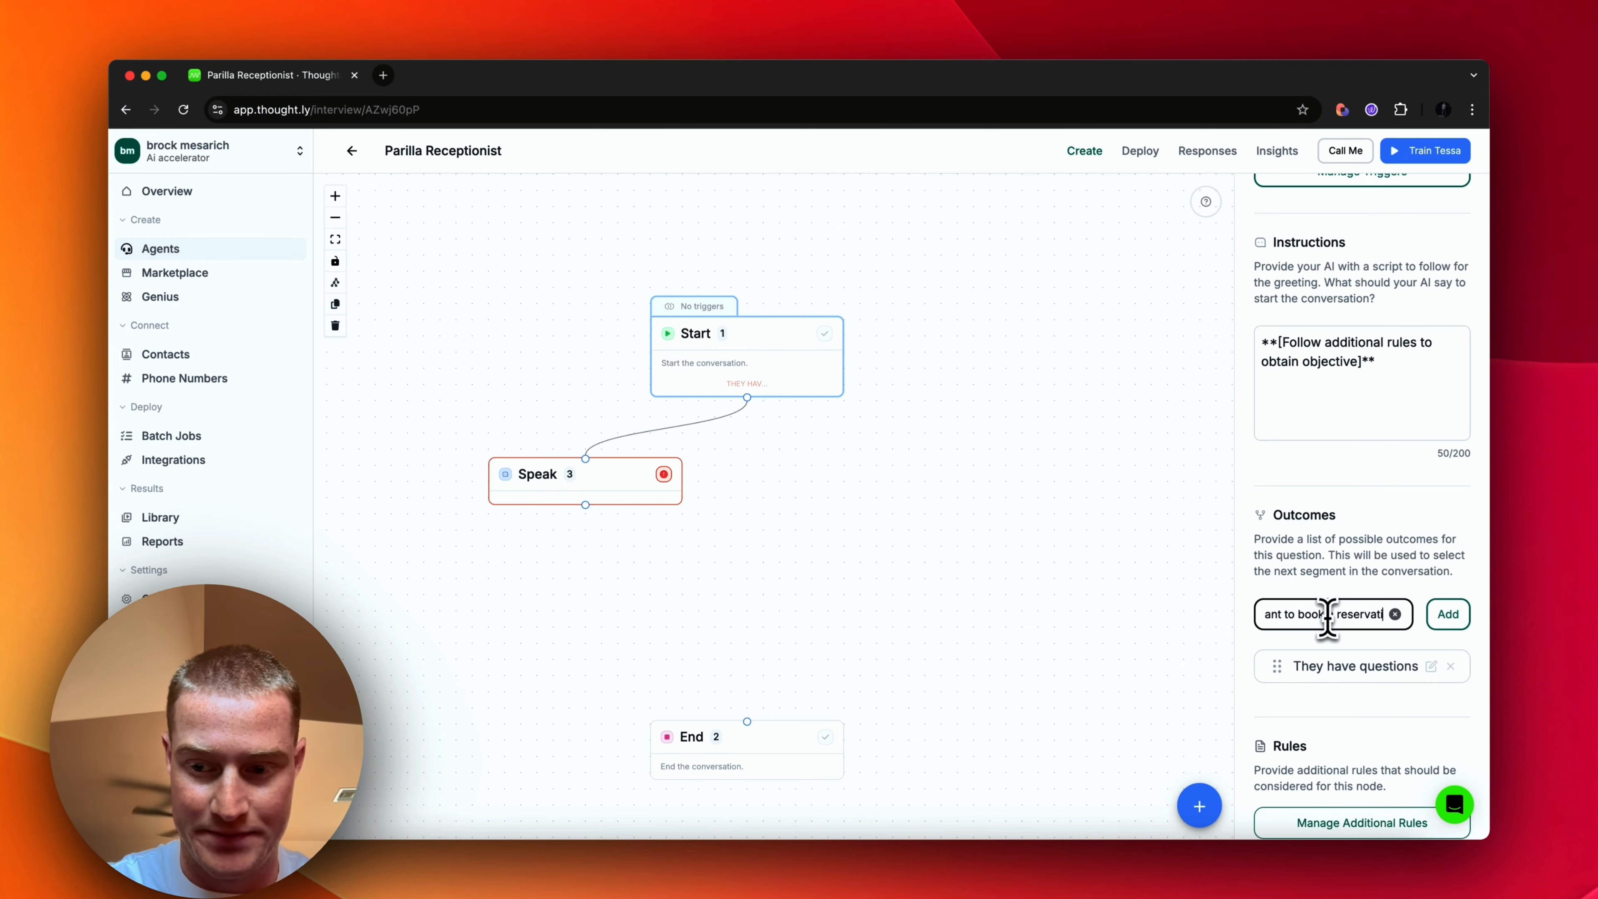
{"action": "key", "text": "Return"}
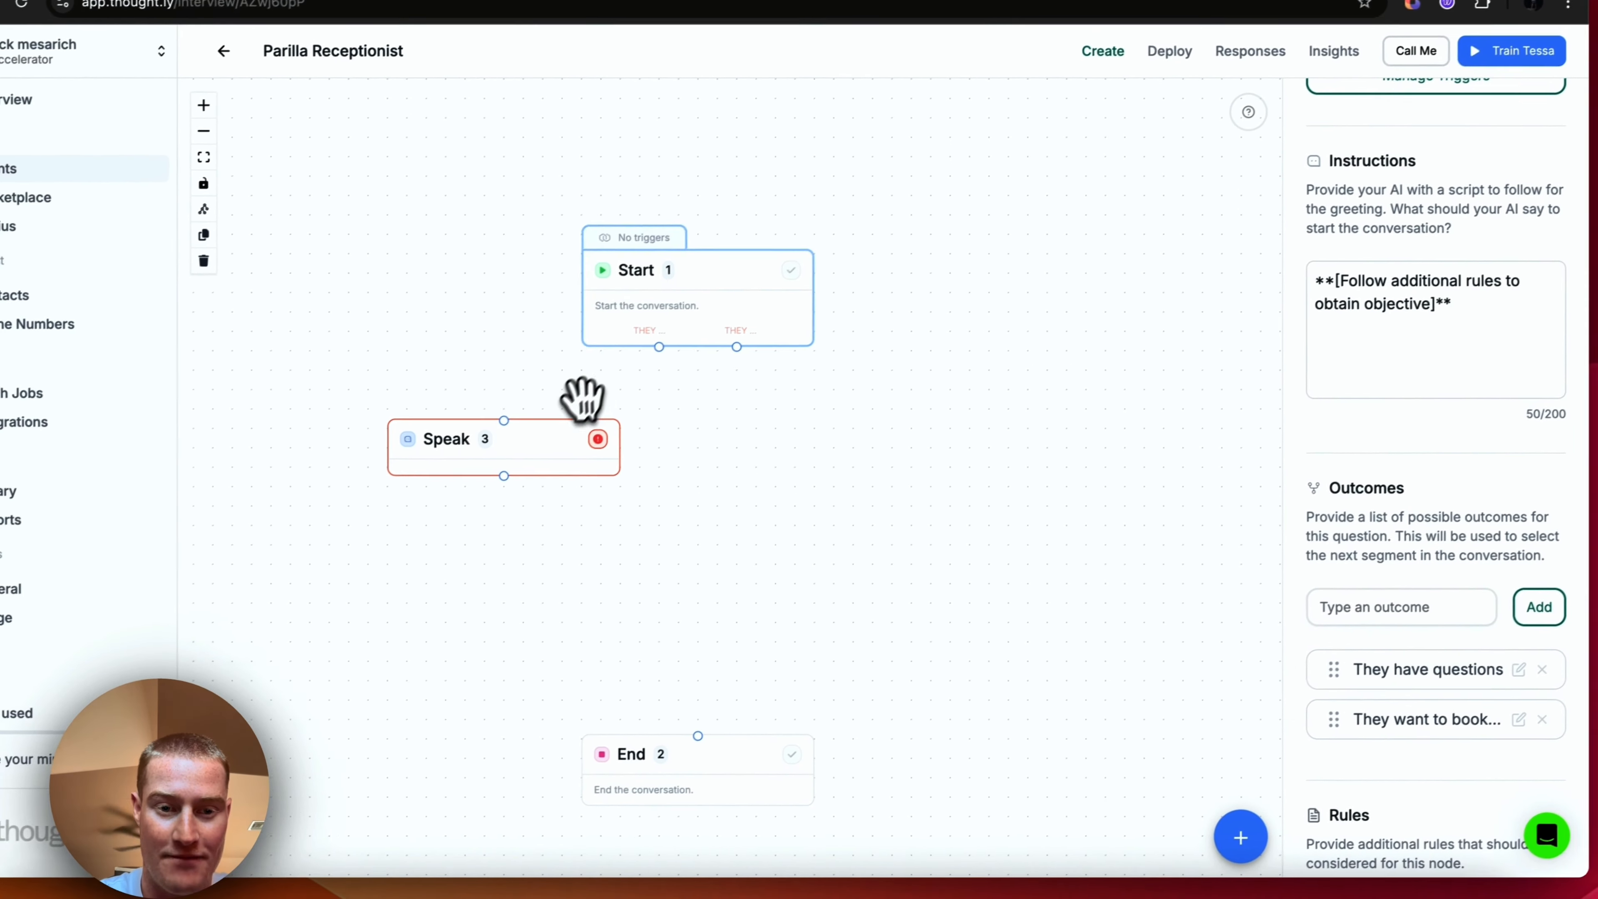
Connect Start's questions outcome to the Speak segment and its reservation outcome to a new Action segment placed right of Speak.
{"action": "left_click_drag", "start_coordinate": [521, 442], "coordinate": [520, 468]}
{"action": "left_click_drag", "start_coordinate": [672, 339], "coordinate": [534, 448]}
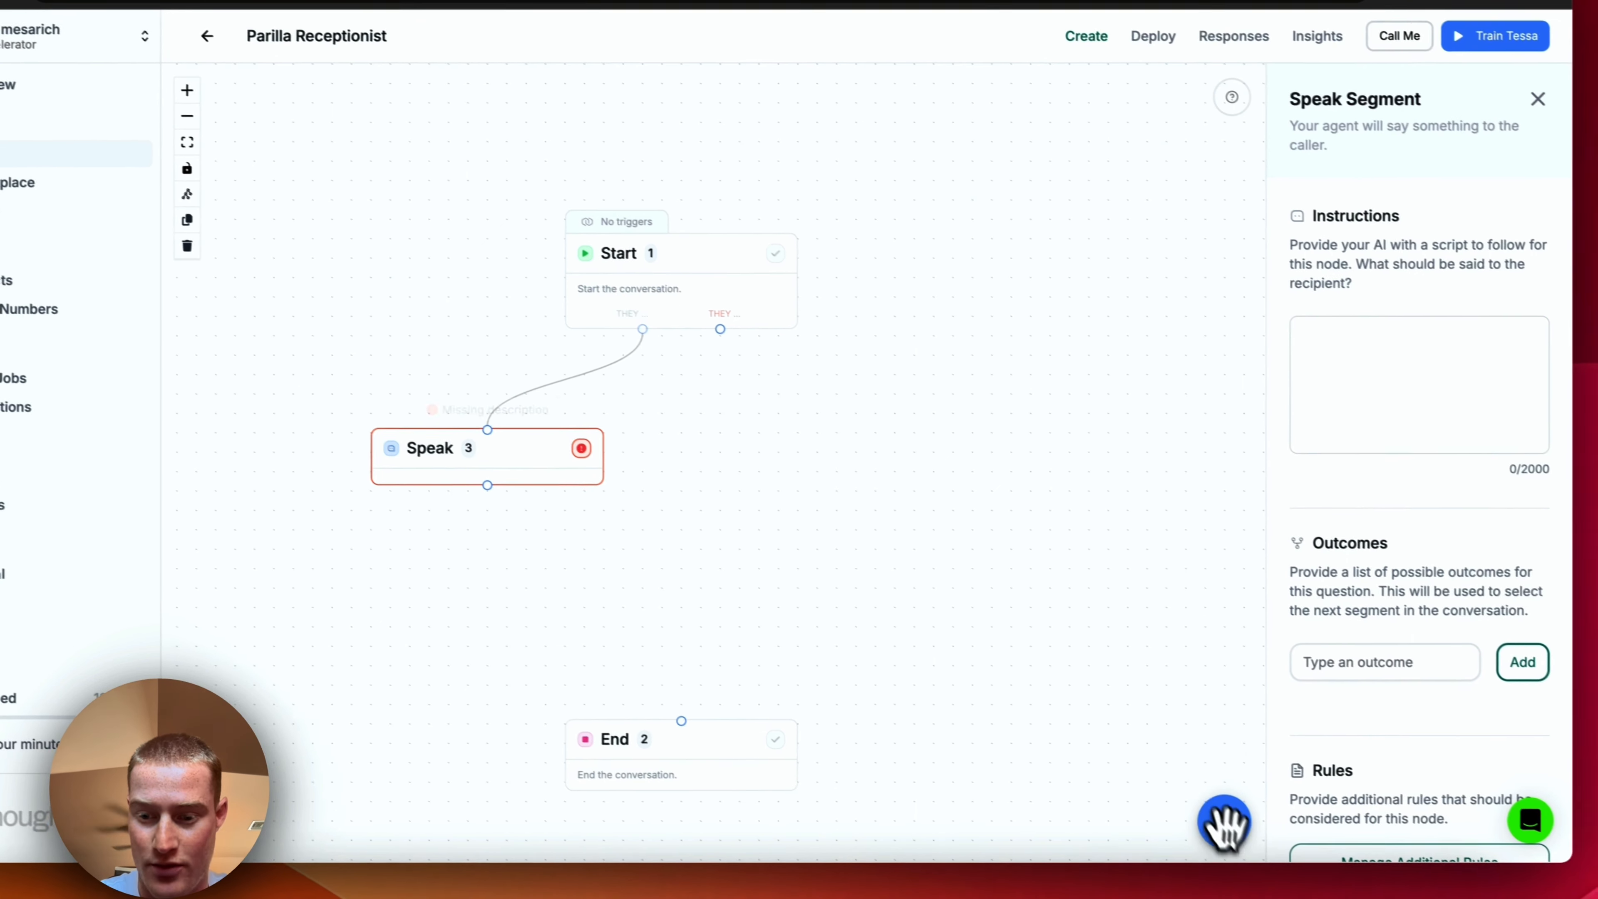
{"action": "left_click", "coordinate": [1223, 821]}
{"action": "left_click", "coordinate": [1224, 655]}
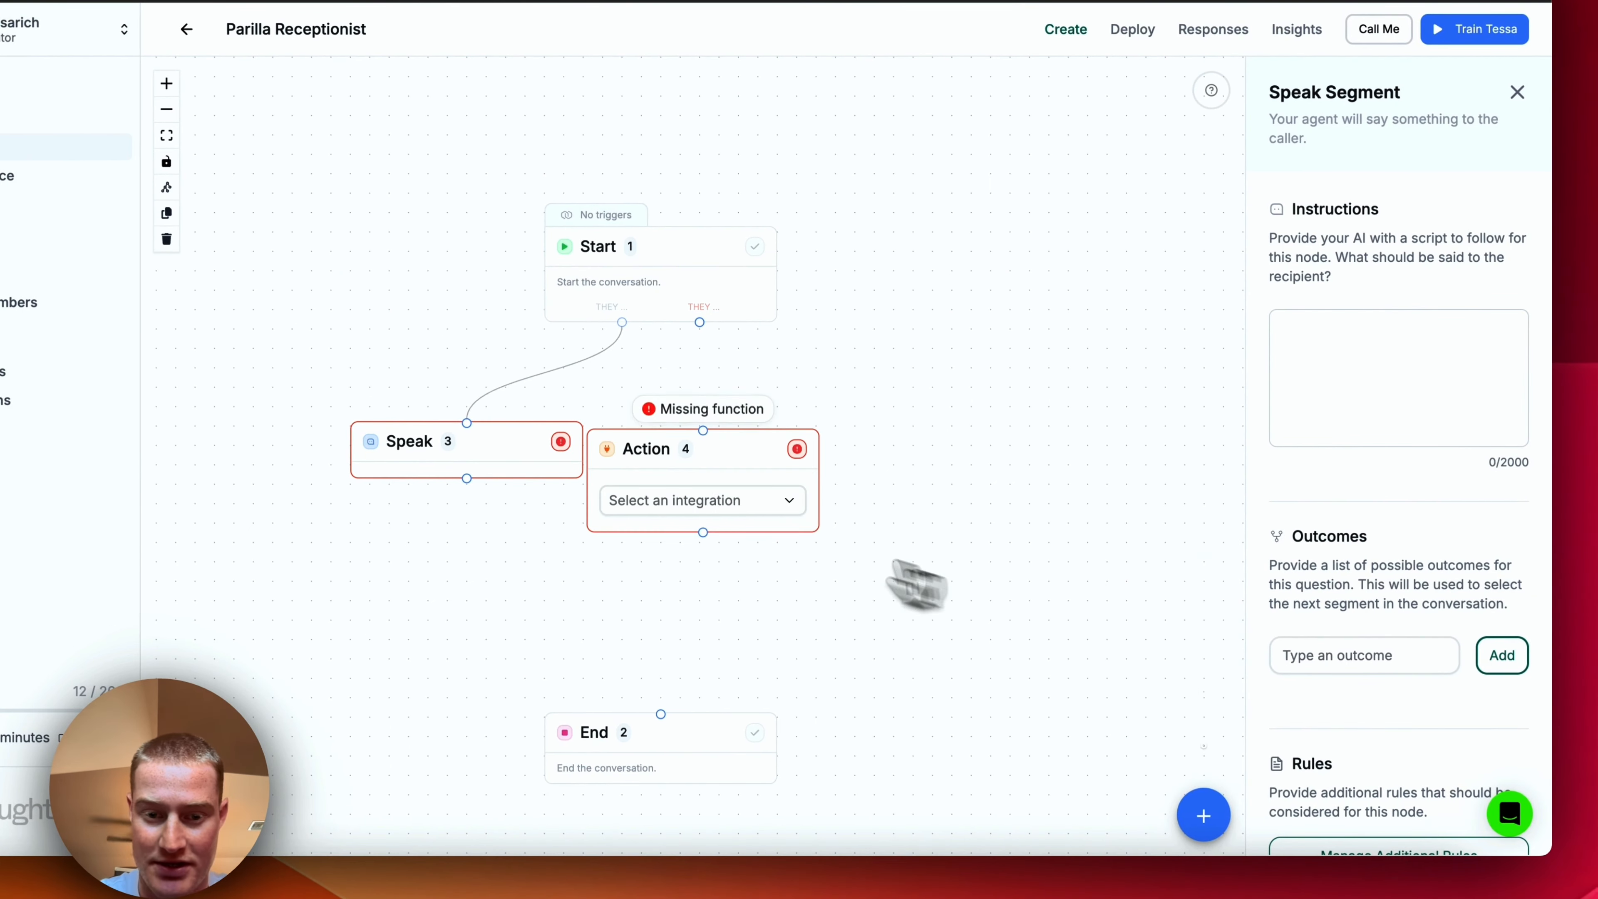
{"action": "left_click_drag", "start_coordinate": [658, 465], "coordinate": [833, 437]}
{"action": "left_click_drag", "start_coordinate": [700, 322], "coordinate": [881, 398]}
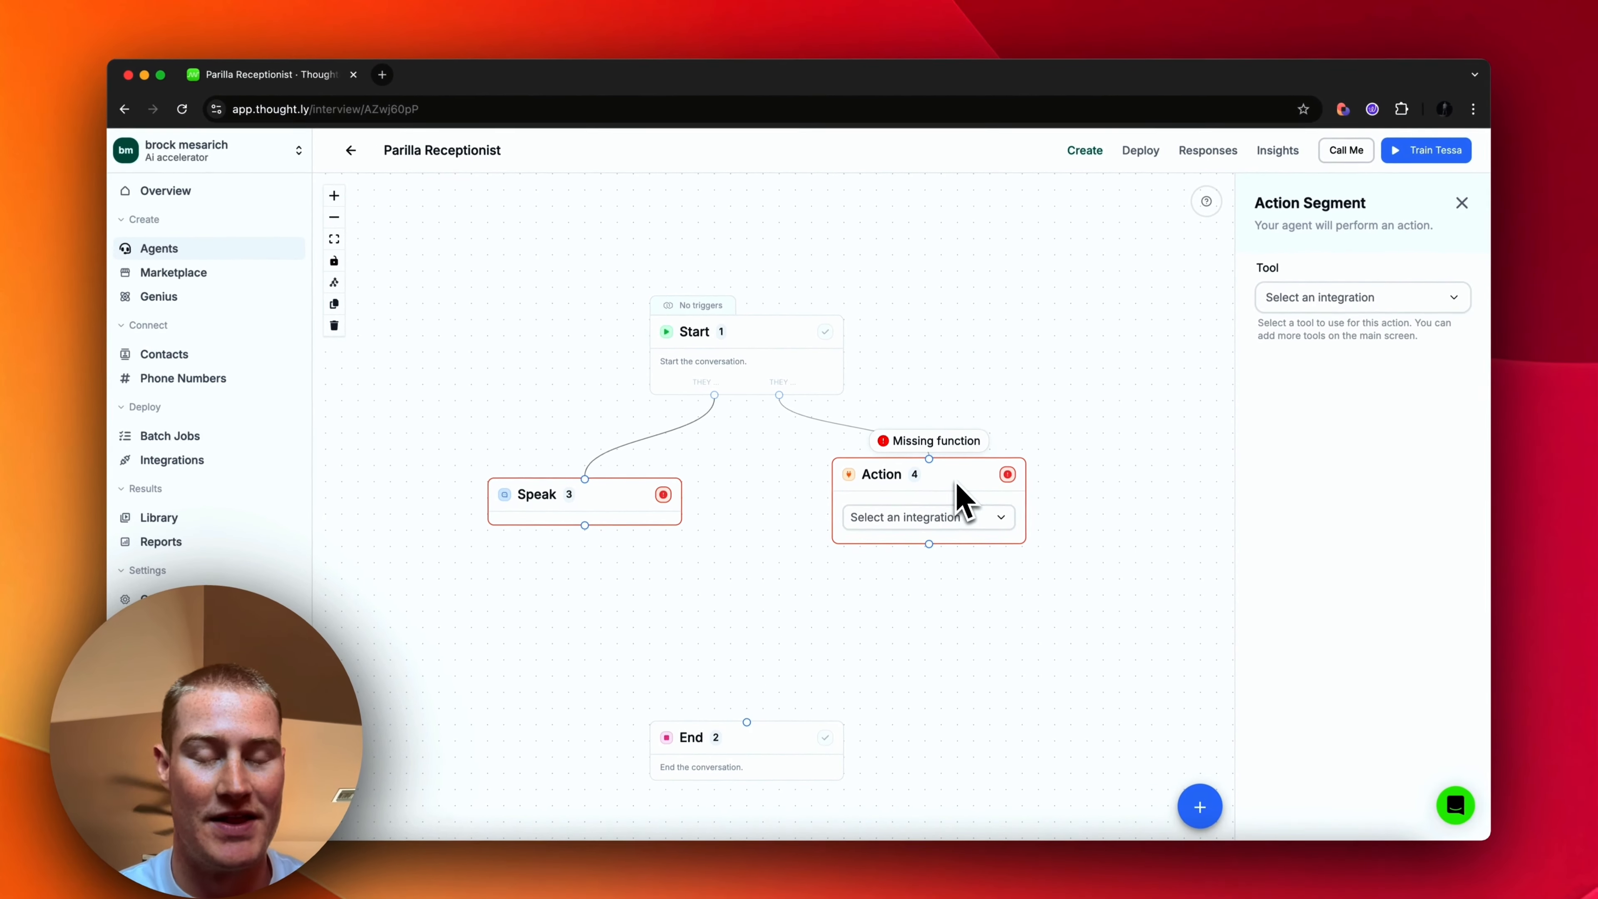
Give the Speak segment below Start the instructions "**[Follow additional rules to obtain objective]**".
{"action": "left_click", "coordinate": [781, 491]}
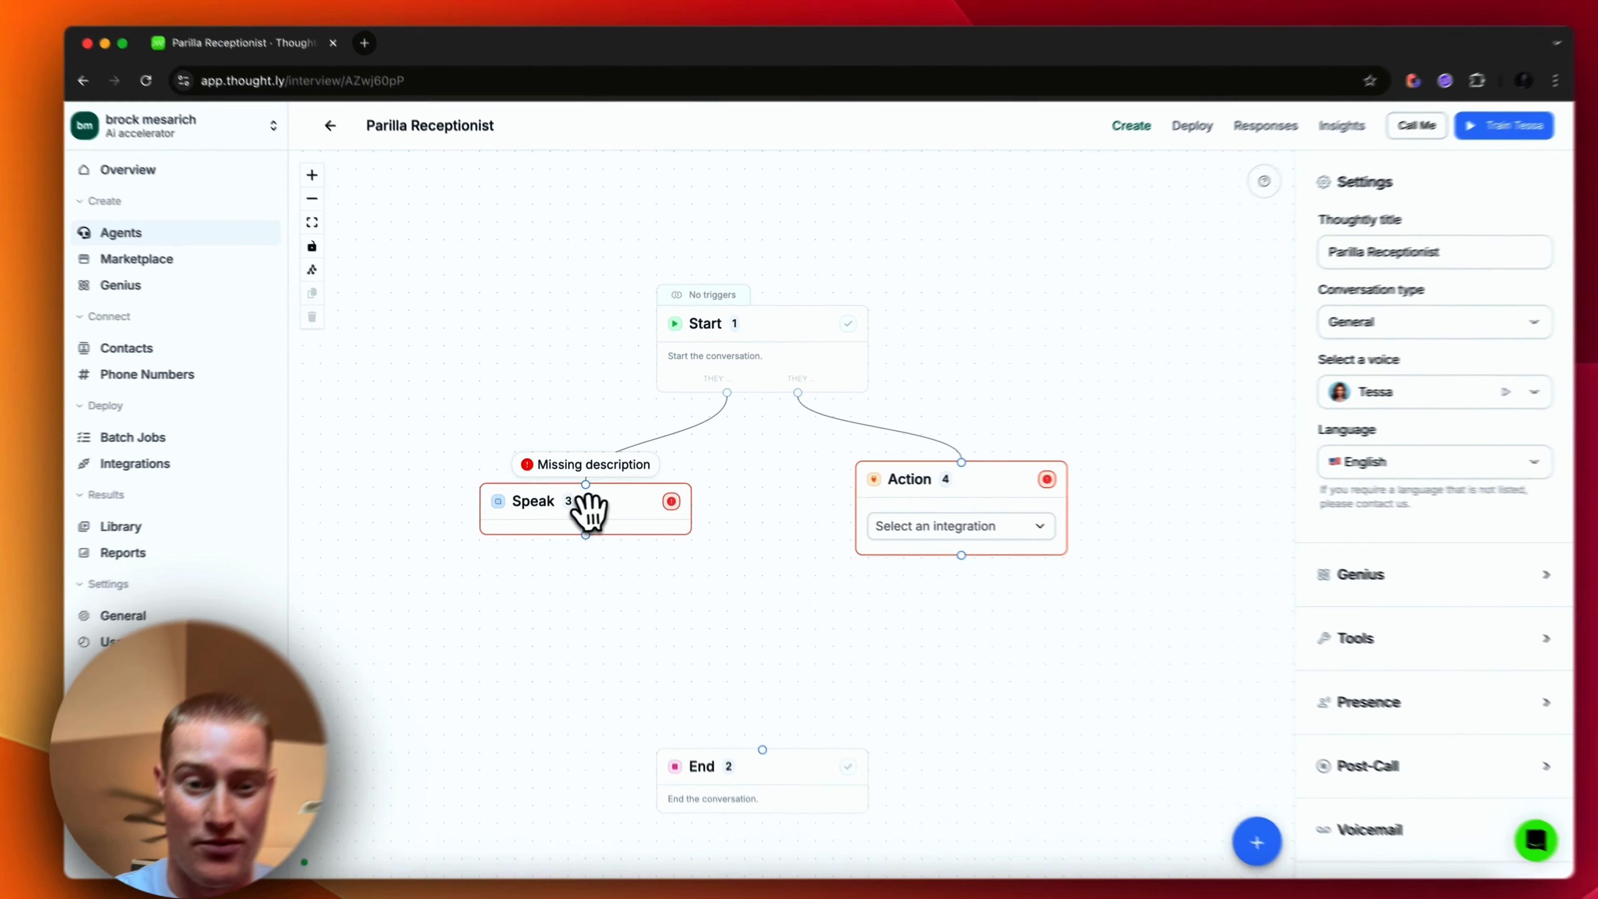
{"action": "left_click", "coordinate": [588, 507]}
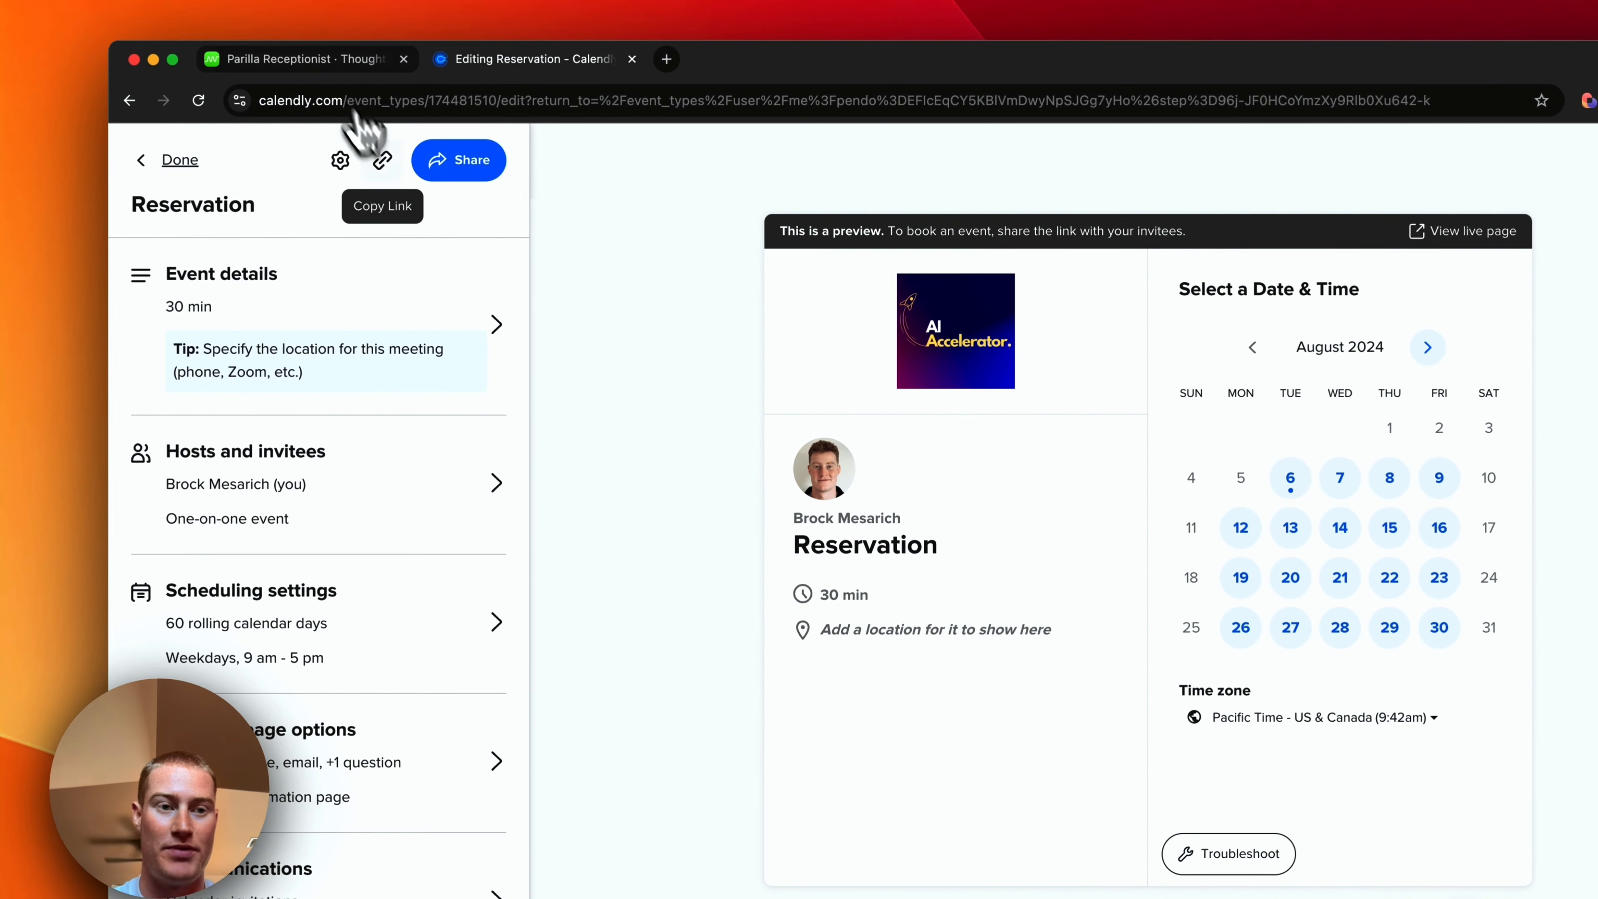
Return from Calendly to Thoughtly and save a Calendly tool with the Reservation event's link and the America/New_York timezone.
{"action": "left_click", "coordinate": [349, 59]}
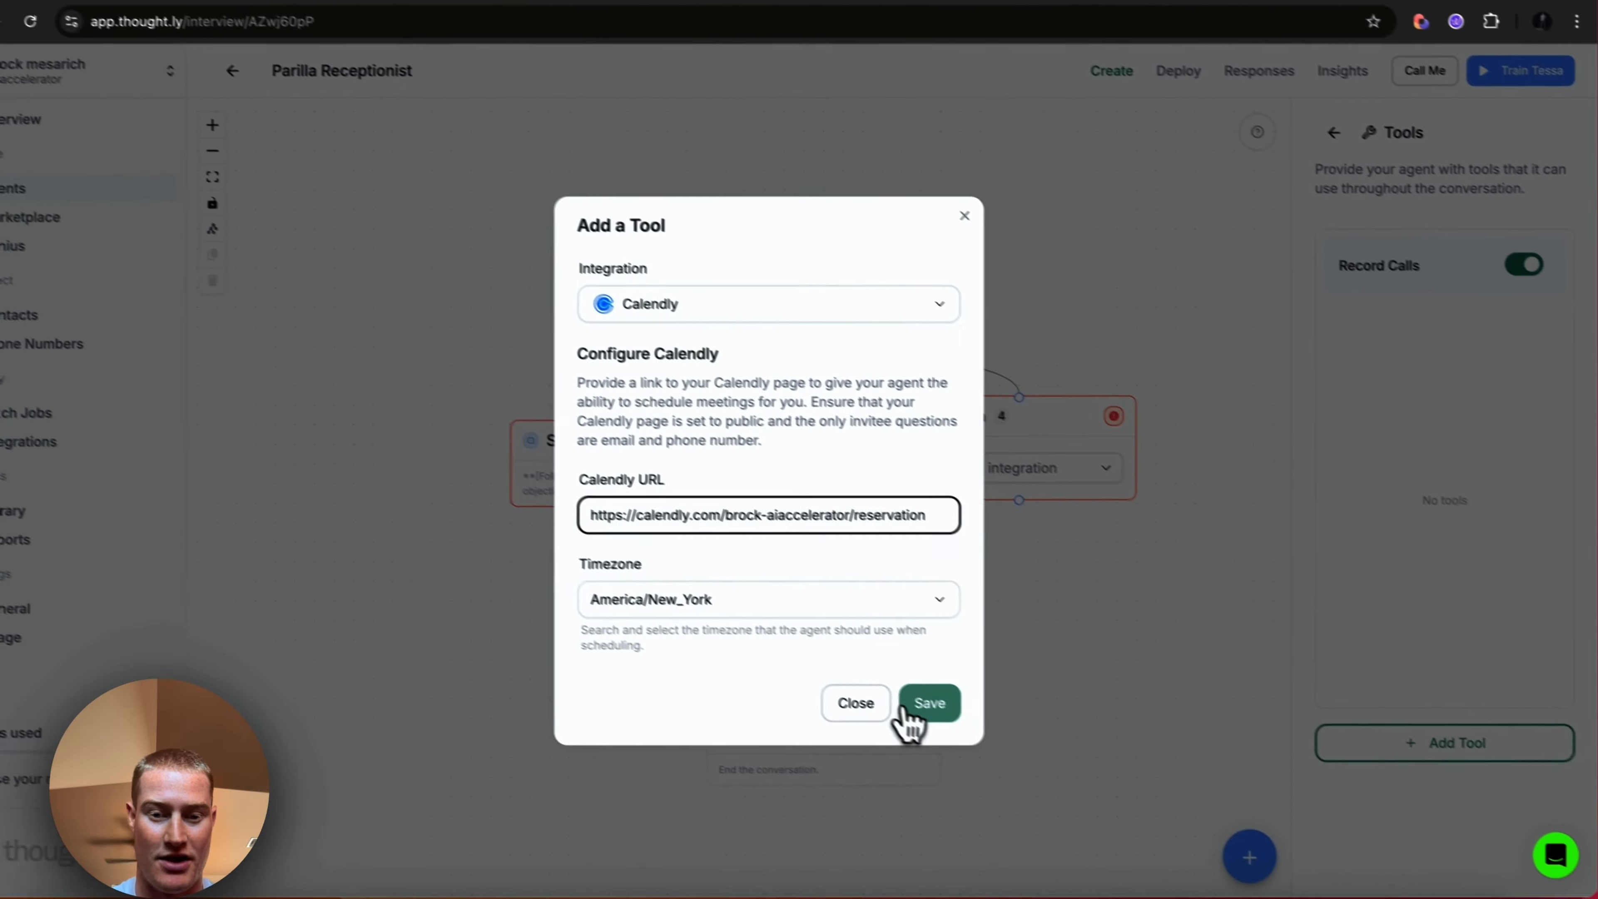
{"action": "left_click", "coordinate": [1098, 783]}
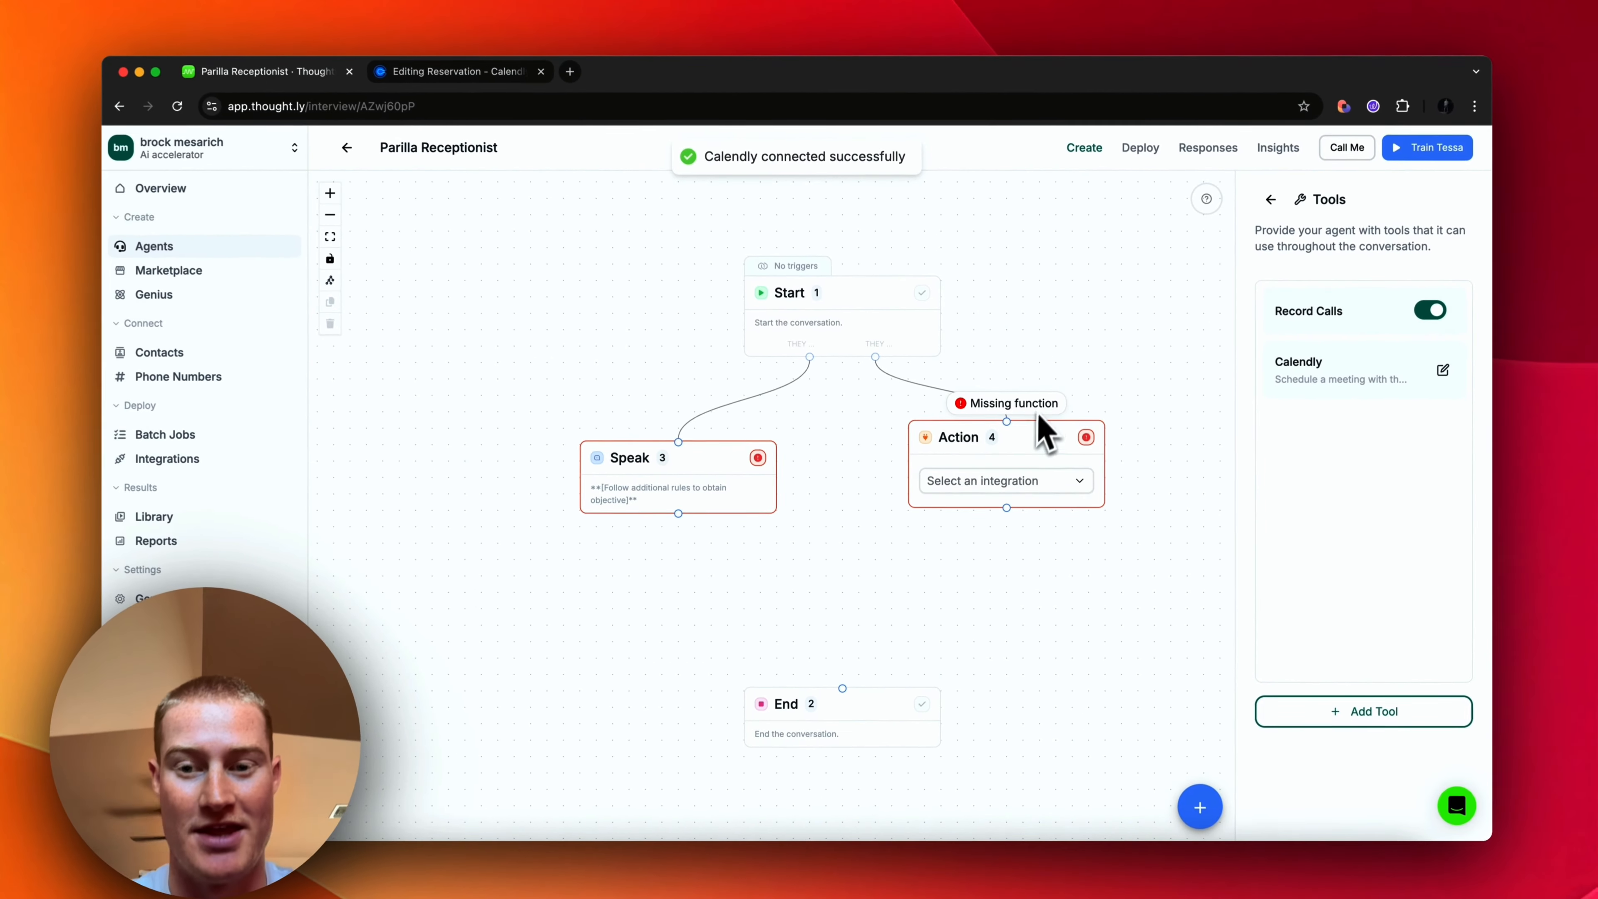
Set the Action segment's integration to Calendly.
{"action": "left_click", "coordinate": [1006, 482]}
{"action": "scroll", "coordinate": [1028, 560], "scroll_direction": "down", "scroll_amount": 1}
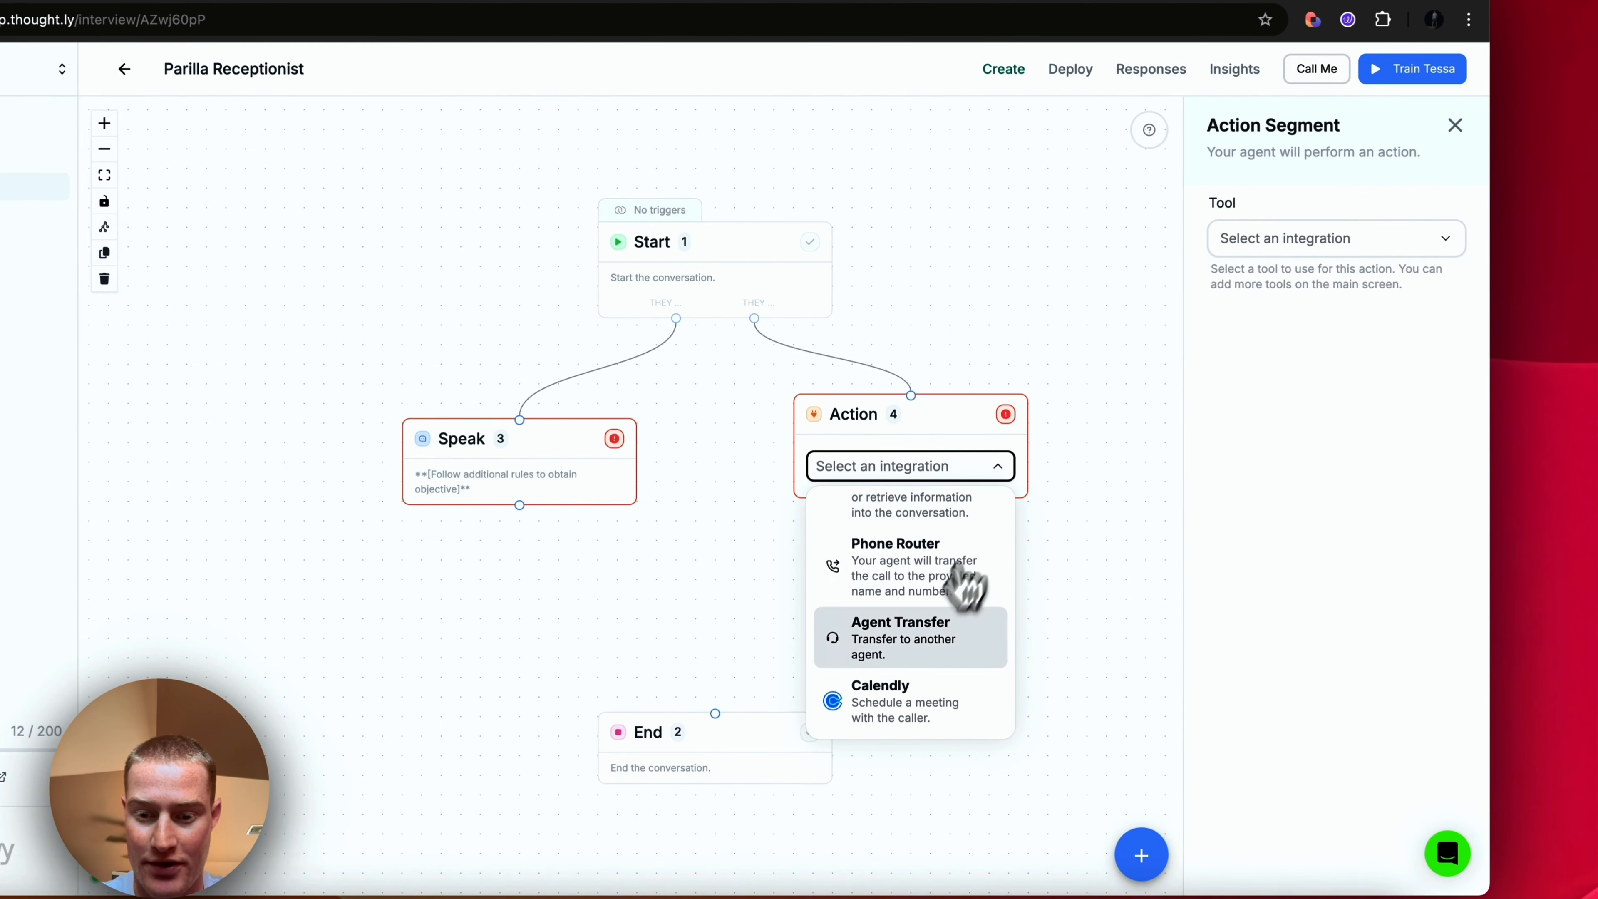
{"action": "left_click", "coordinate": [923, 711]}
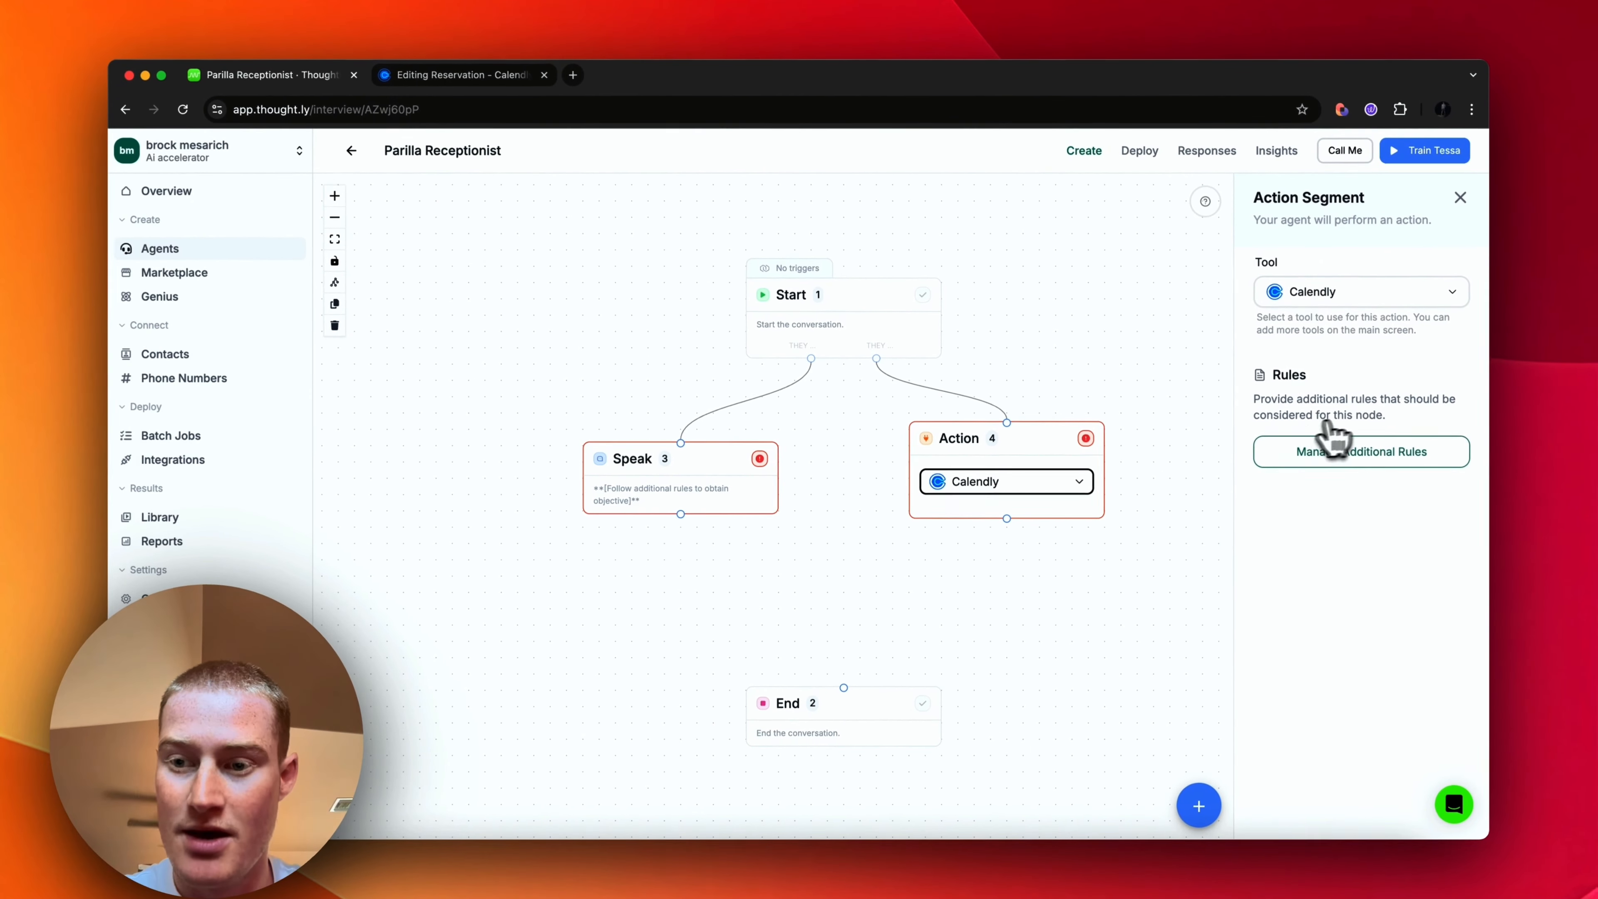
Add the rule "Book a call based on the calendar availability" to the Calendly Action segment and close its rules.
{"action": "left_click", "coordinate": [1344, 456]}
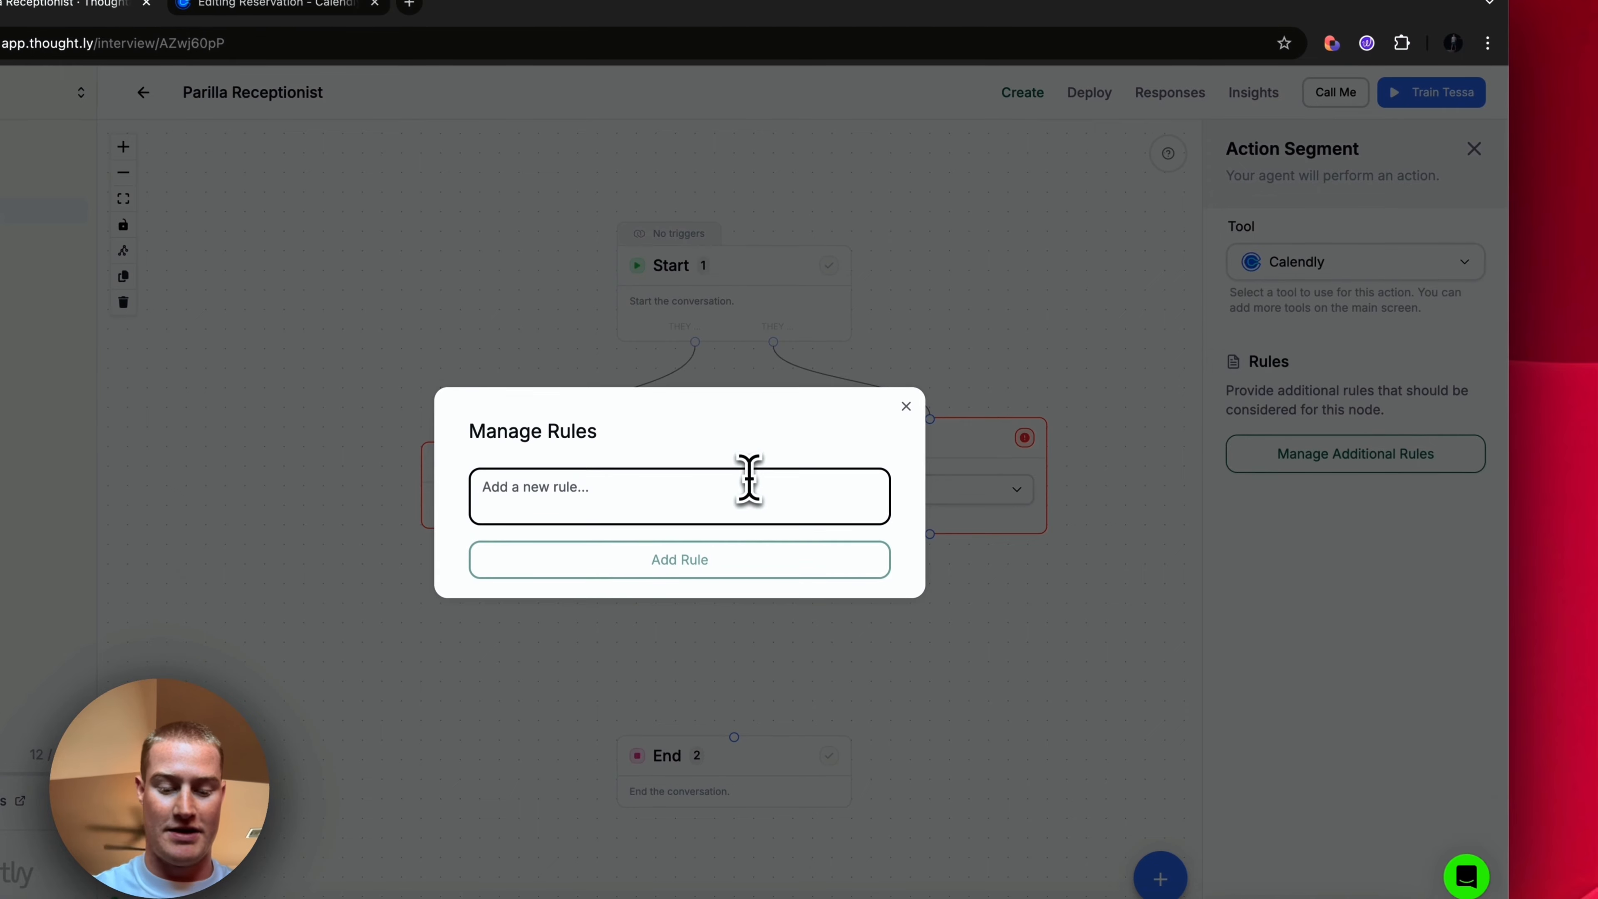
{"action": "type", "text": "Book a call based on the calendar availability"}
{"action": "left_click", "coordinate": [724, 560]}
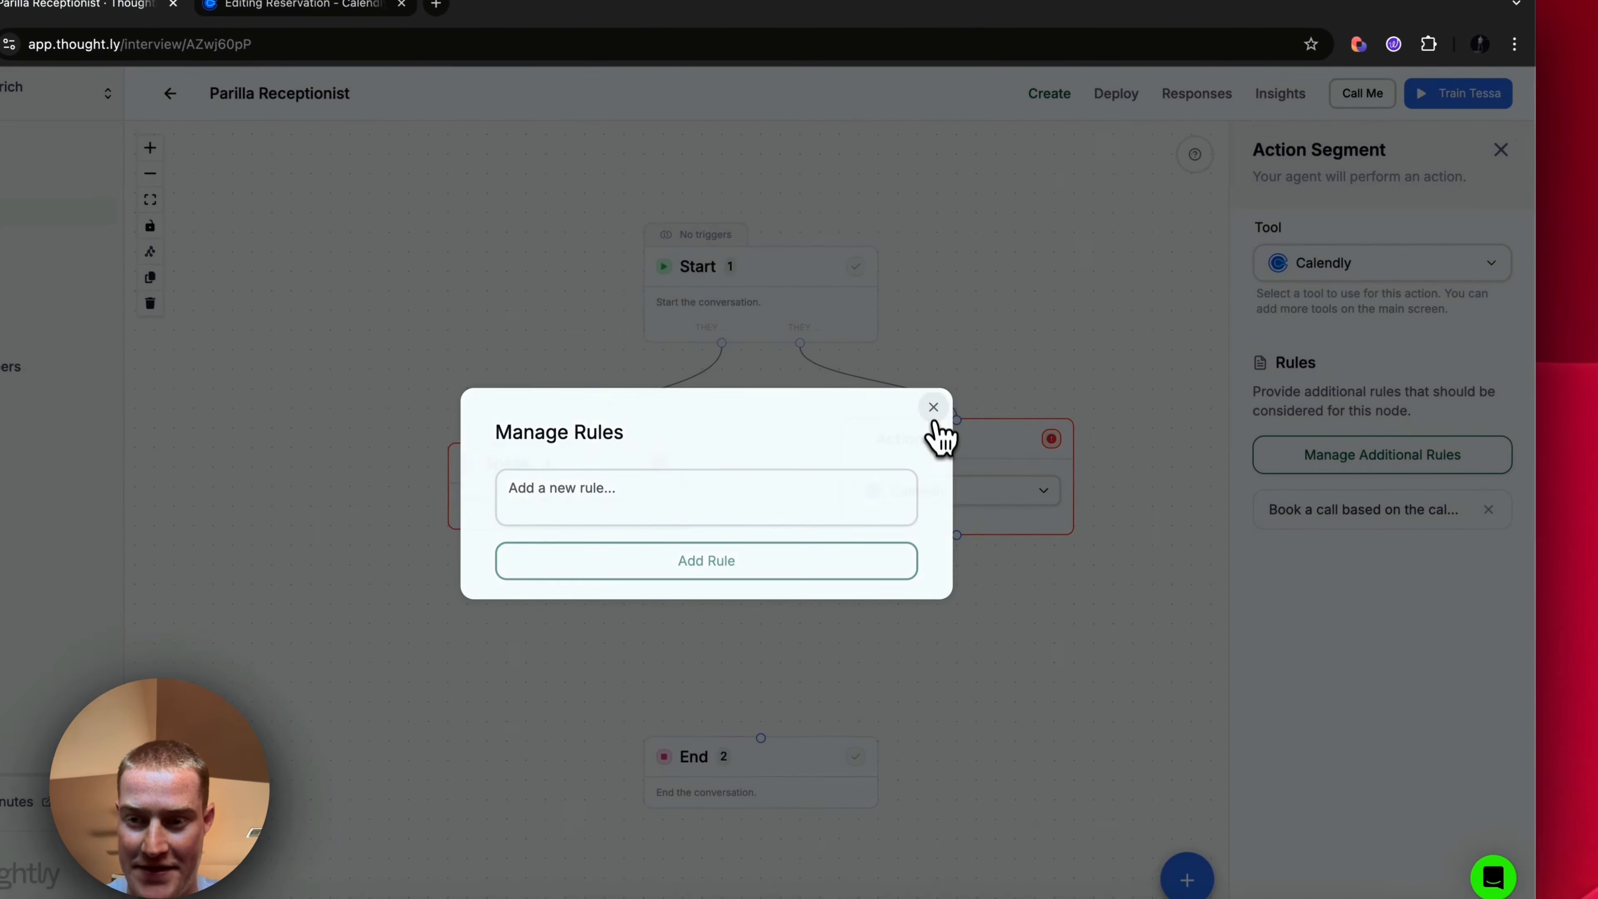
{"action": "left_click", "coordinate": [934, 419]}
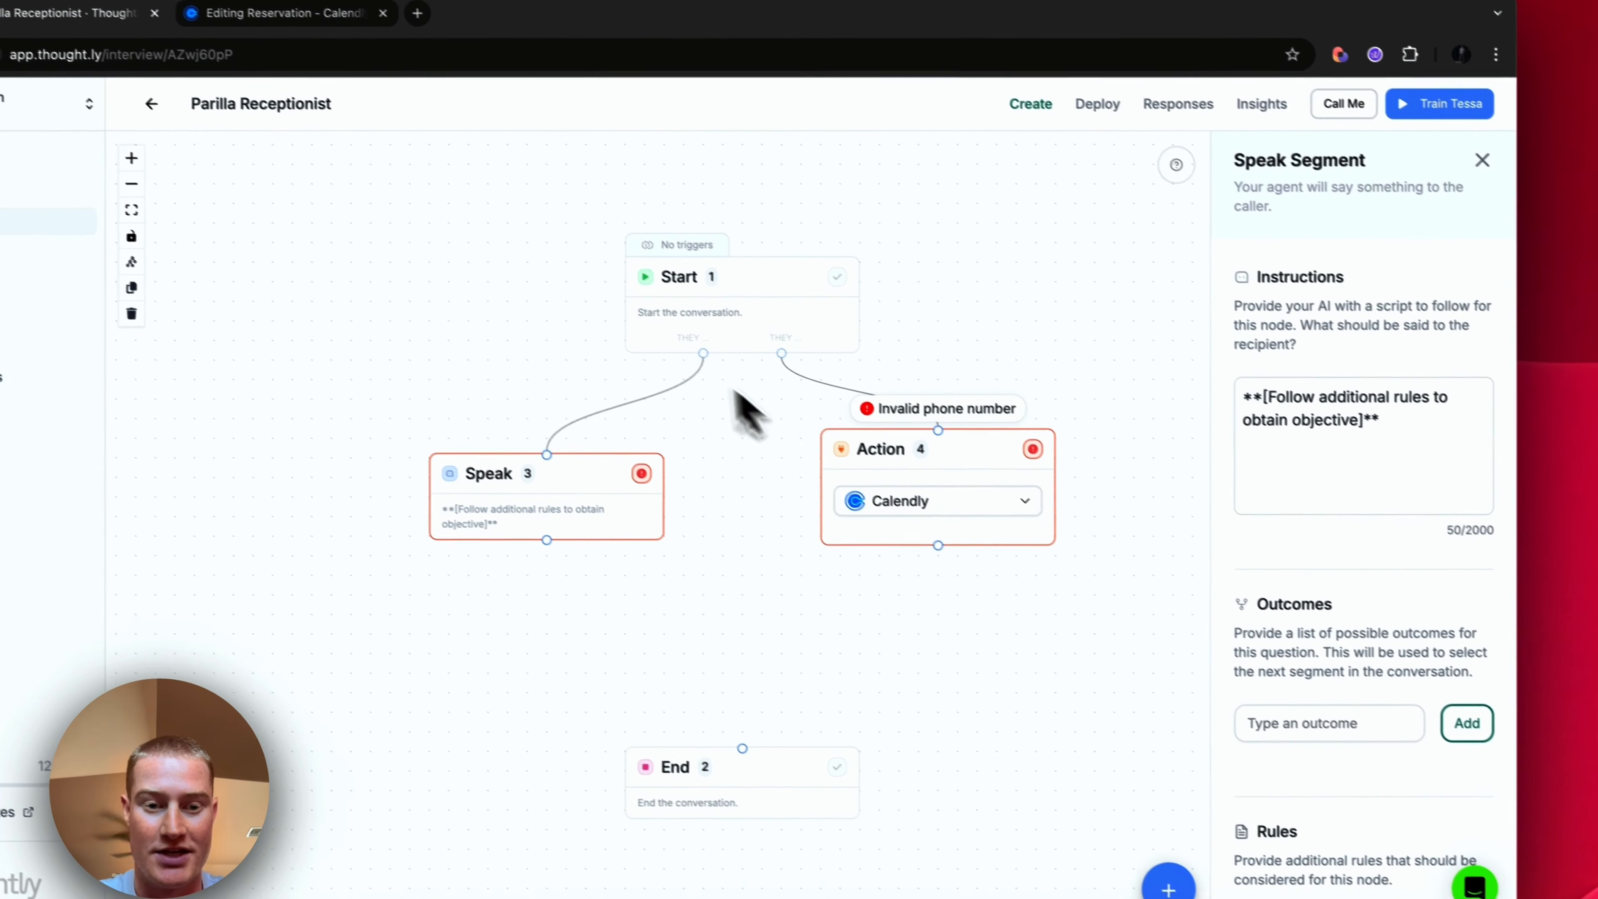
Add the rule "Continue answering their questions until they no longer have any" to the Speak segment.
{"action": "left_click", "coordinate": [727, 315]}
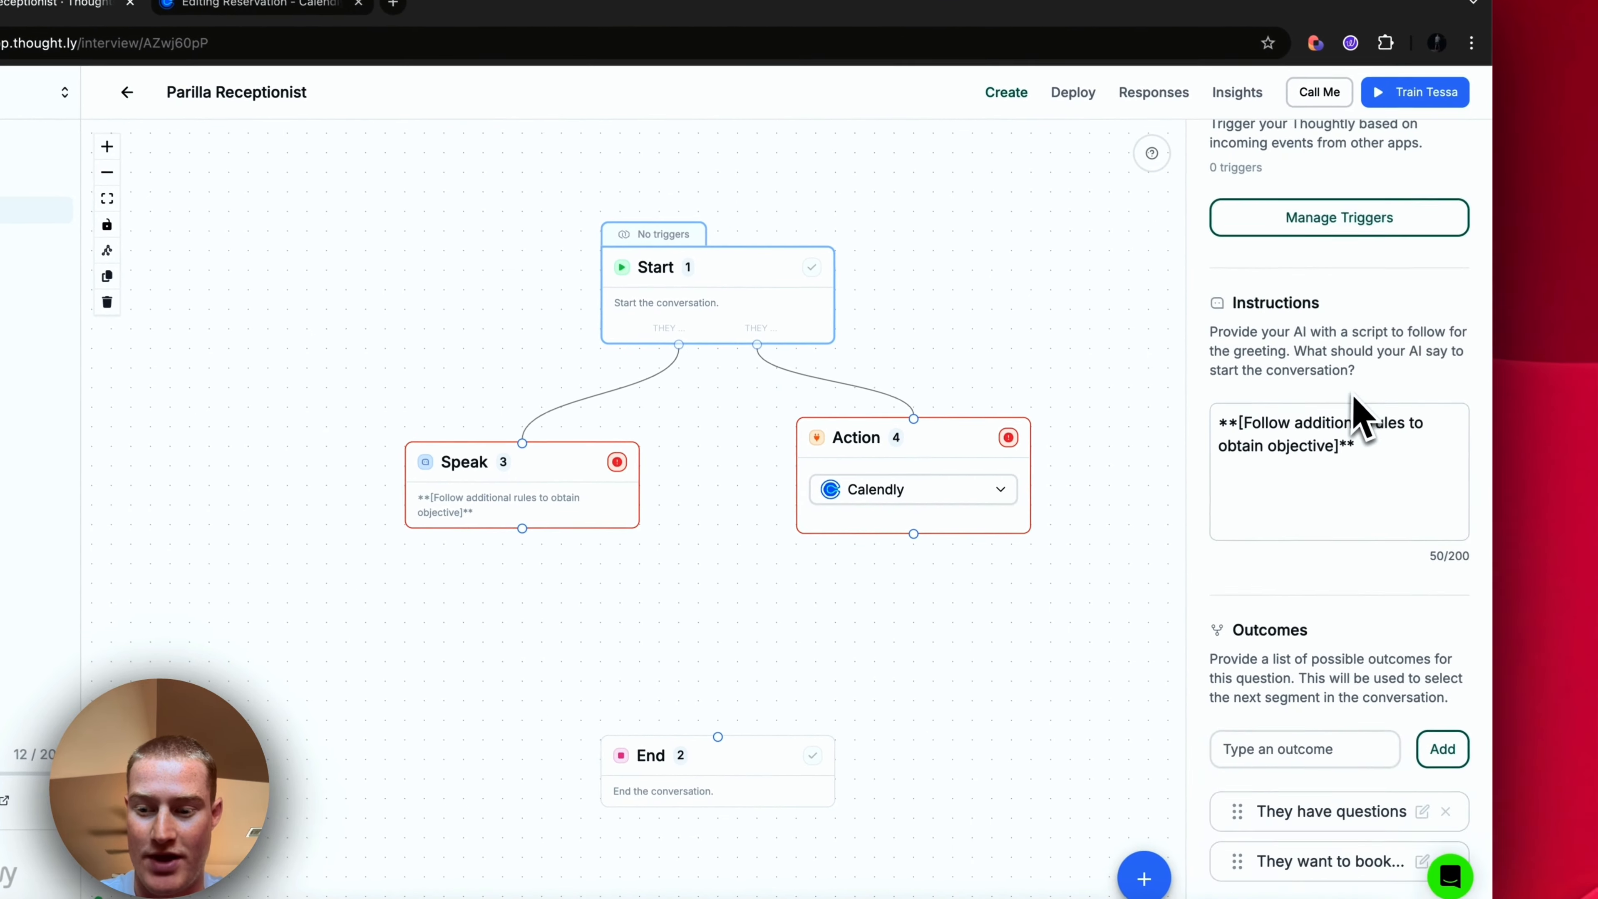
{"action": "scroll", "coordinate": [1360, 418], "scroll_direction": "down", "scroll_amount": 5}
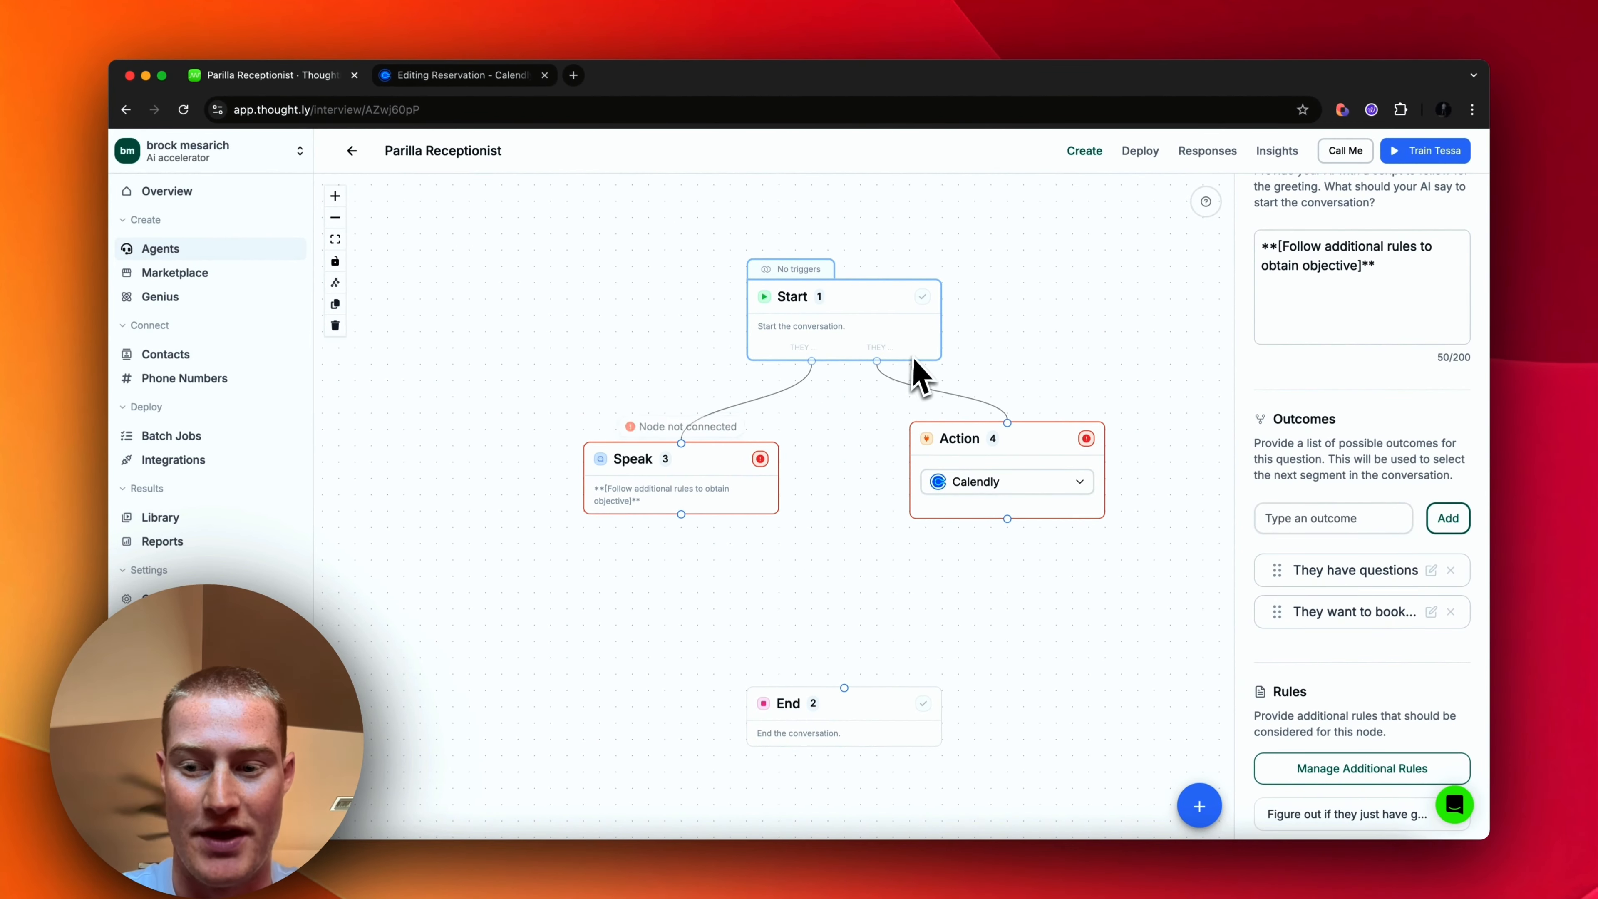
{"action": "left_click", "coordinate": [686, 469]}
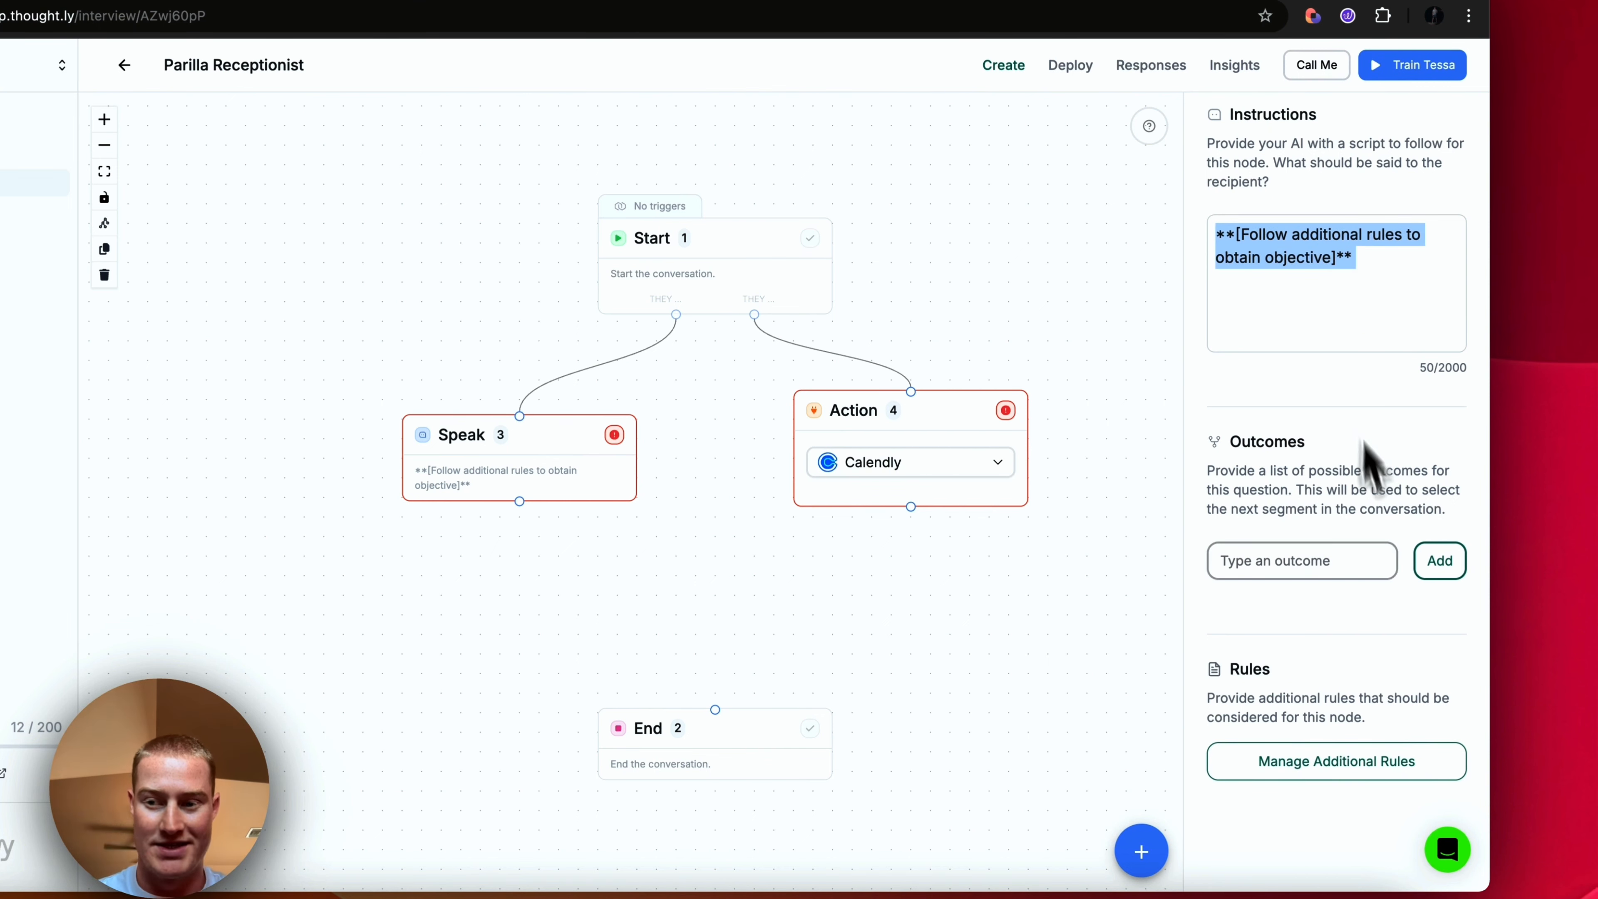
{"action": "scroll", "coordinate": [1372, 535], "scroll_direction": "up", "scroll_amount": 3}
{"action": "scroll", "coordinate": [1328, 787], "scroll_direction": "down", "scroll_amount": 3}
{"action": "left_click", "coordinate": [1336, 762]}
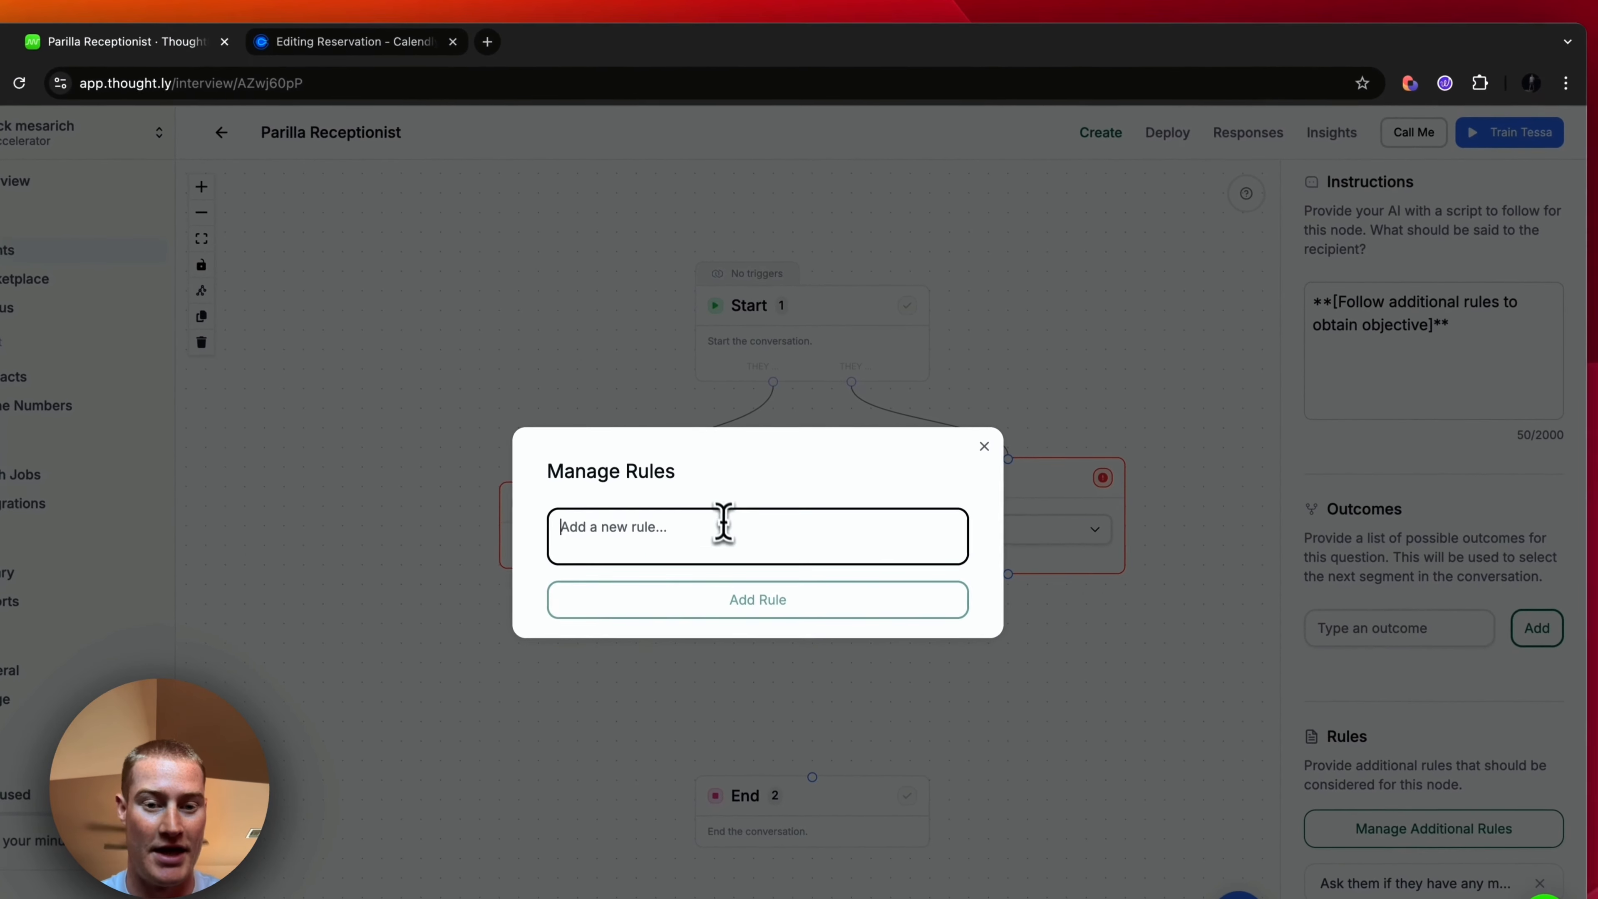
{"action": "type", "text": "Continue answering their questions until they no longer have any"}
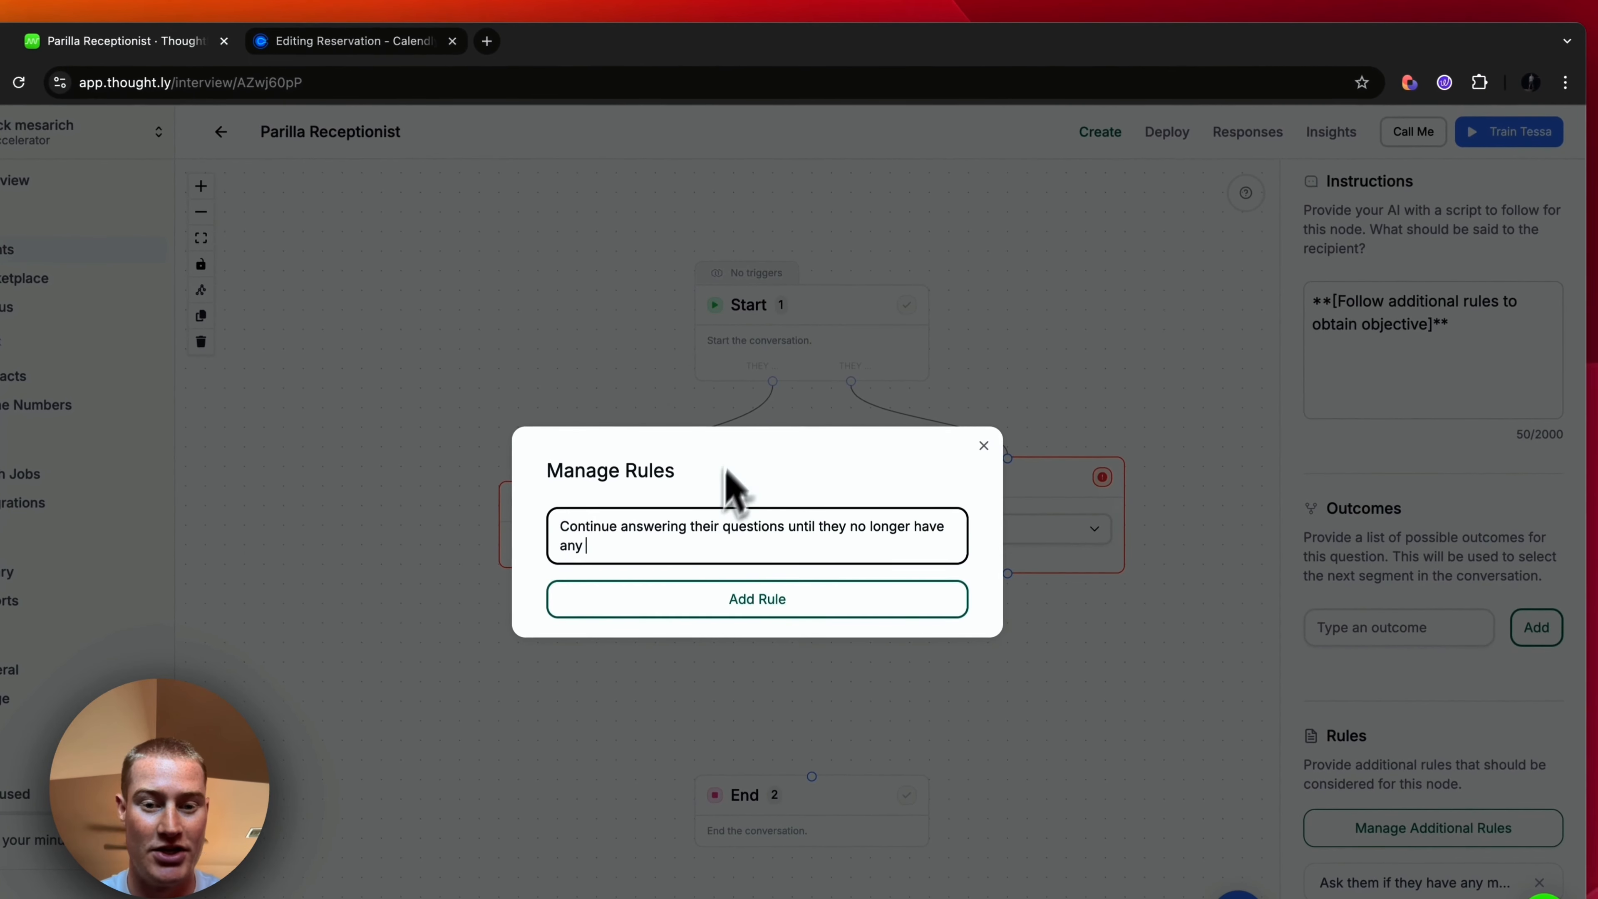
{"action": "left_click", "coordinate": [818, 603]}
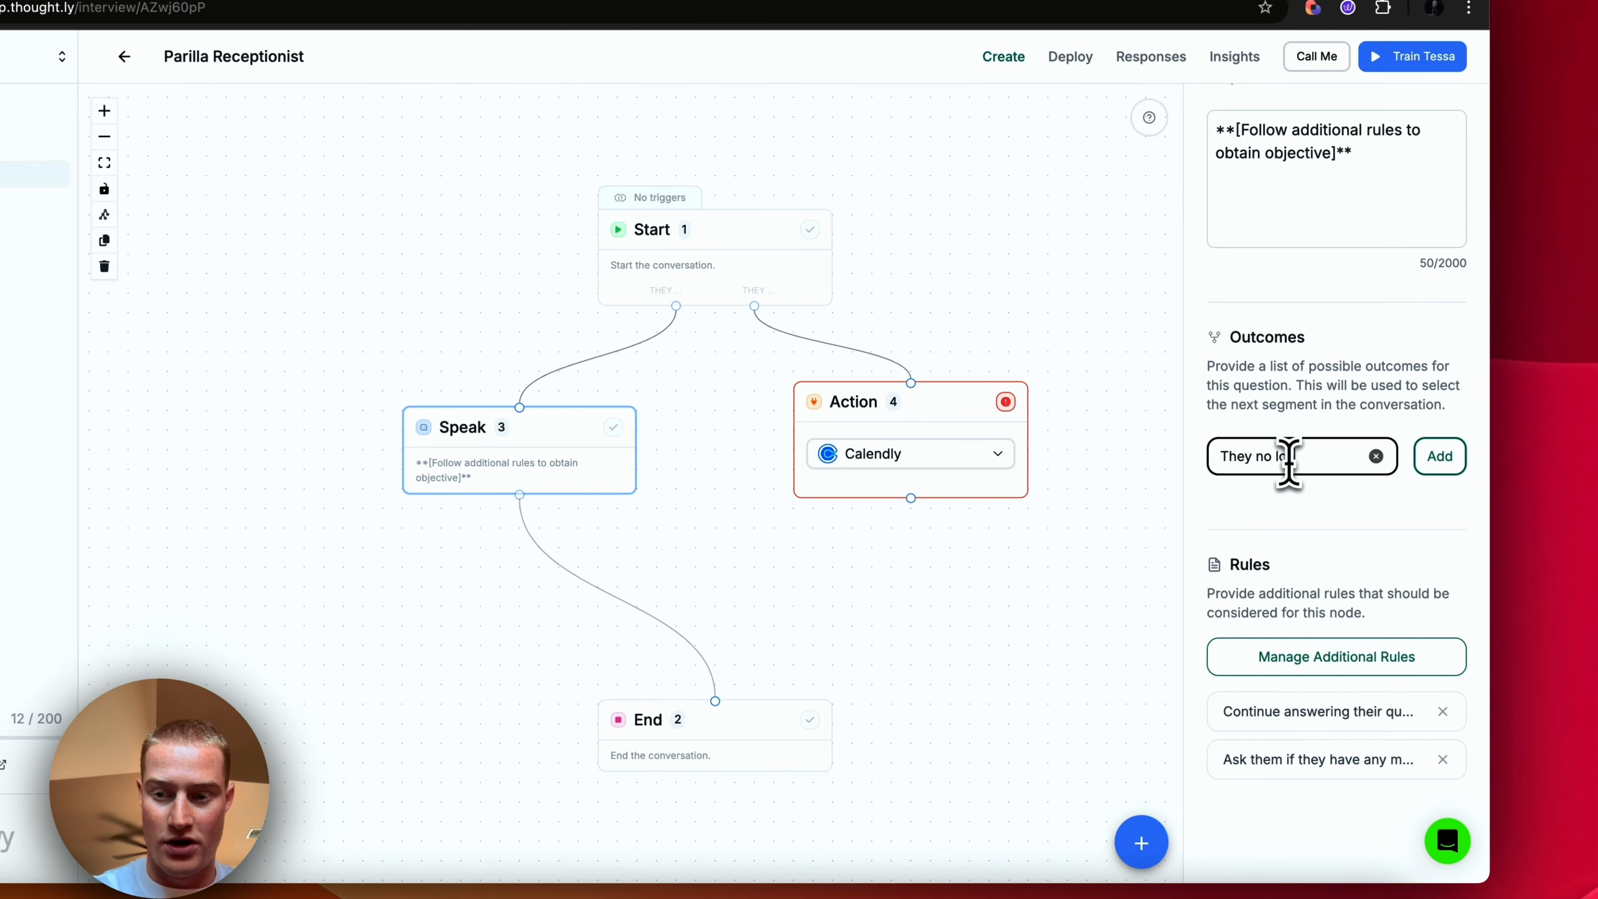
Add the outcome "They no longer have any questions" to the Speak segment.
{"action": "type", "text": "nger have any qw"}
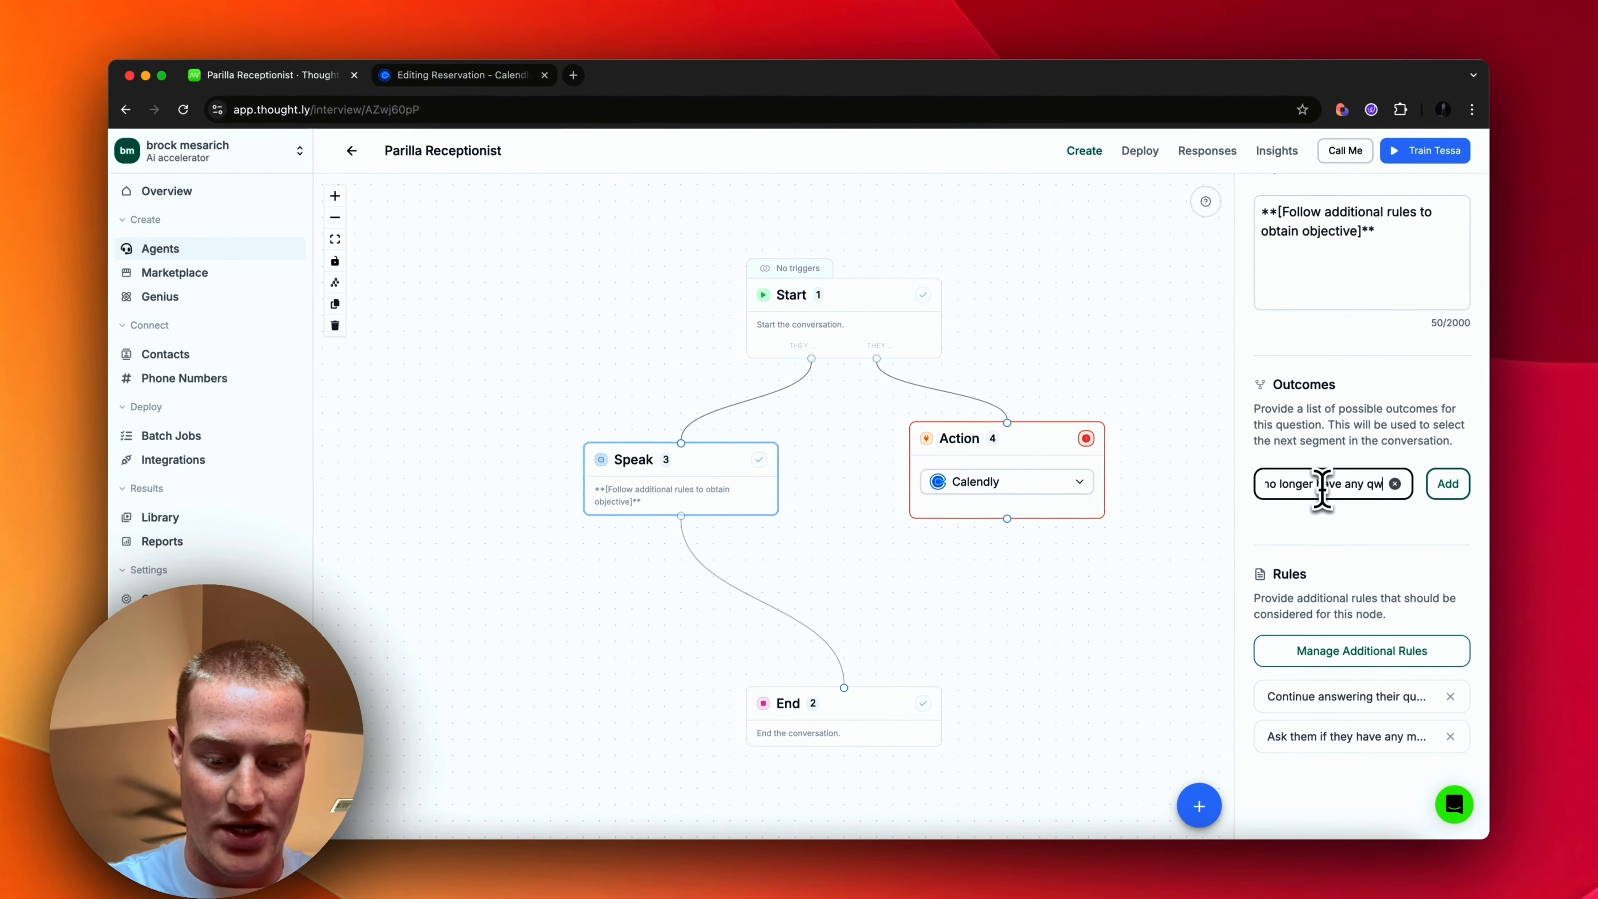
{"action": "key", "text": "BackSpace"}
{"action": "type", "text": "ues"}
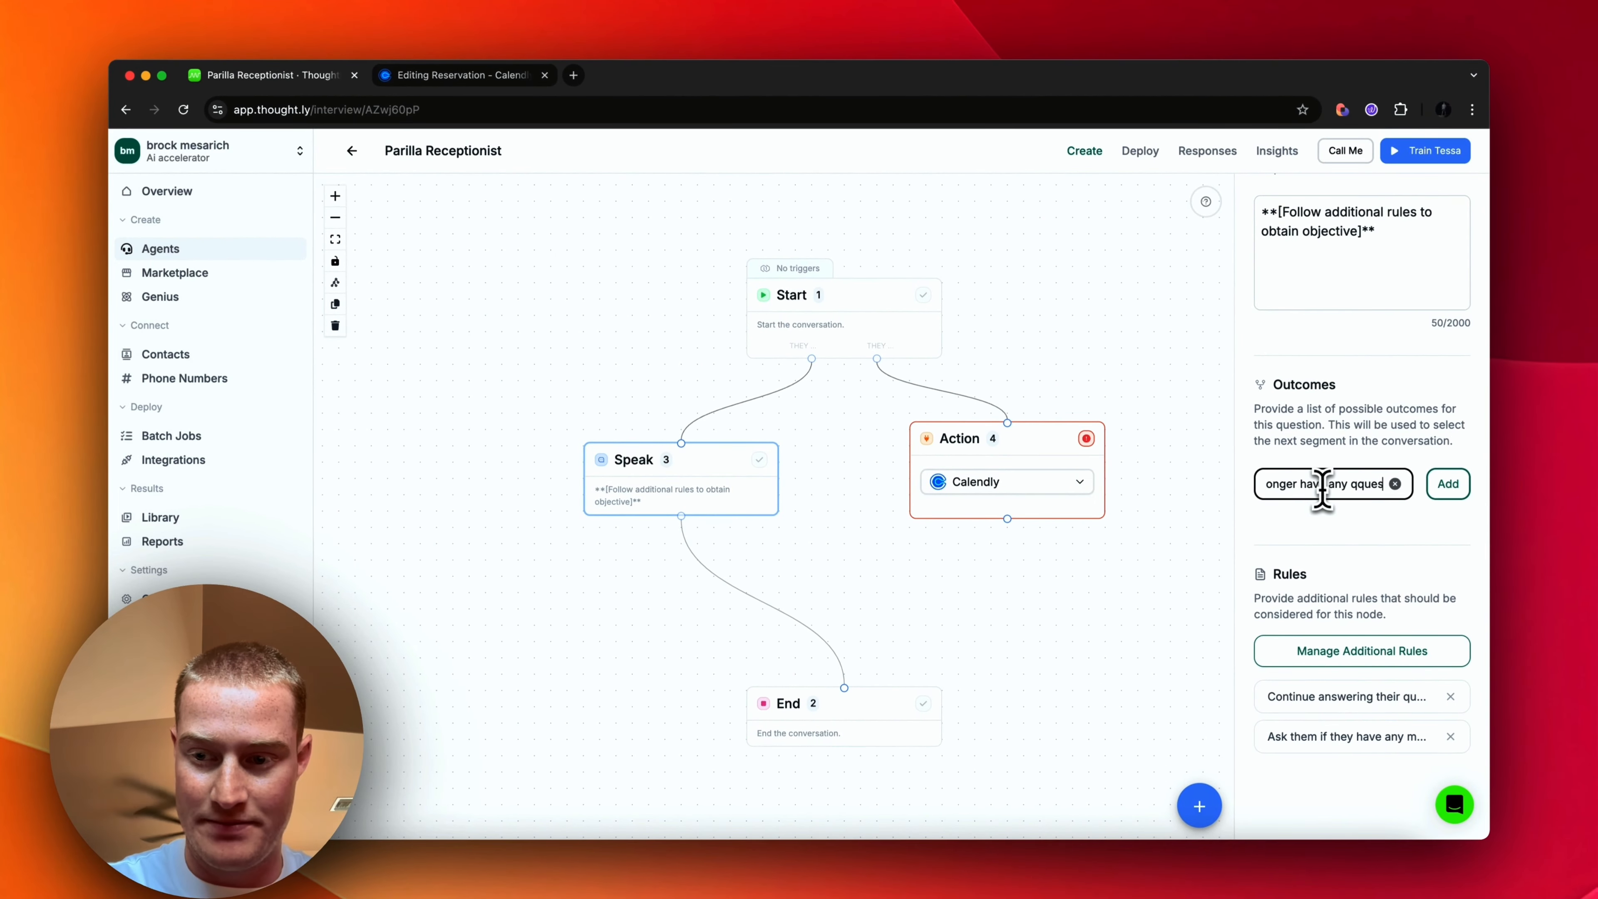
{"action": "left_click", "coordinate": [690, 564]}
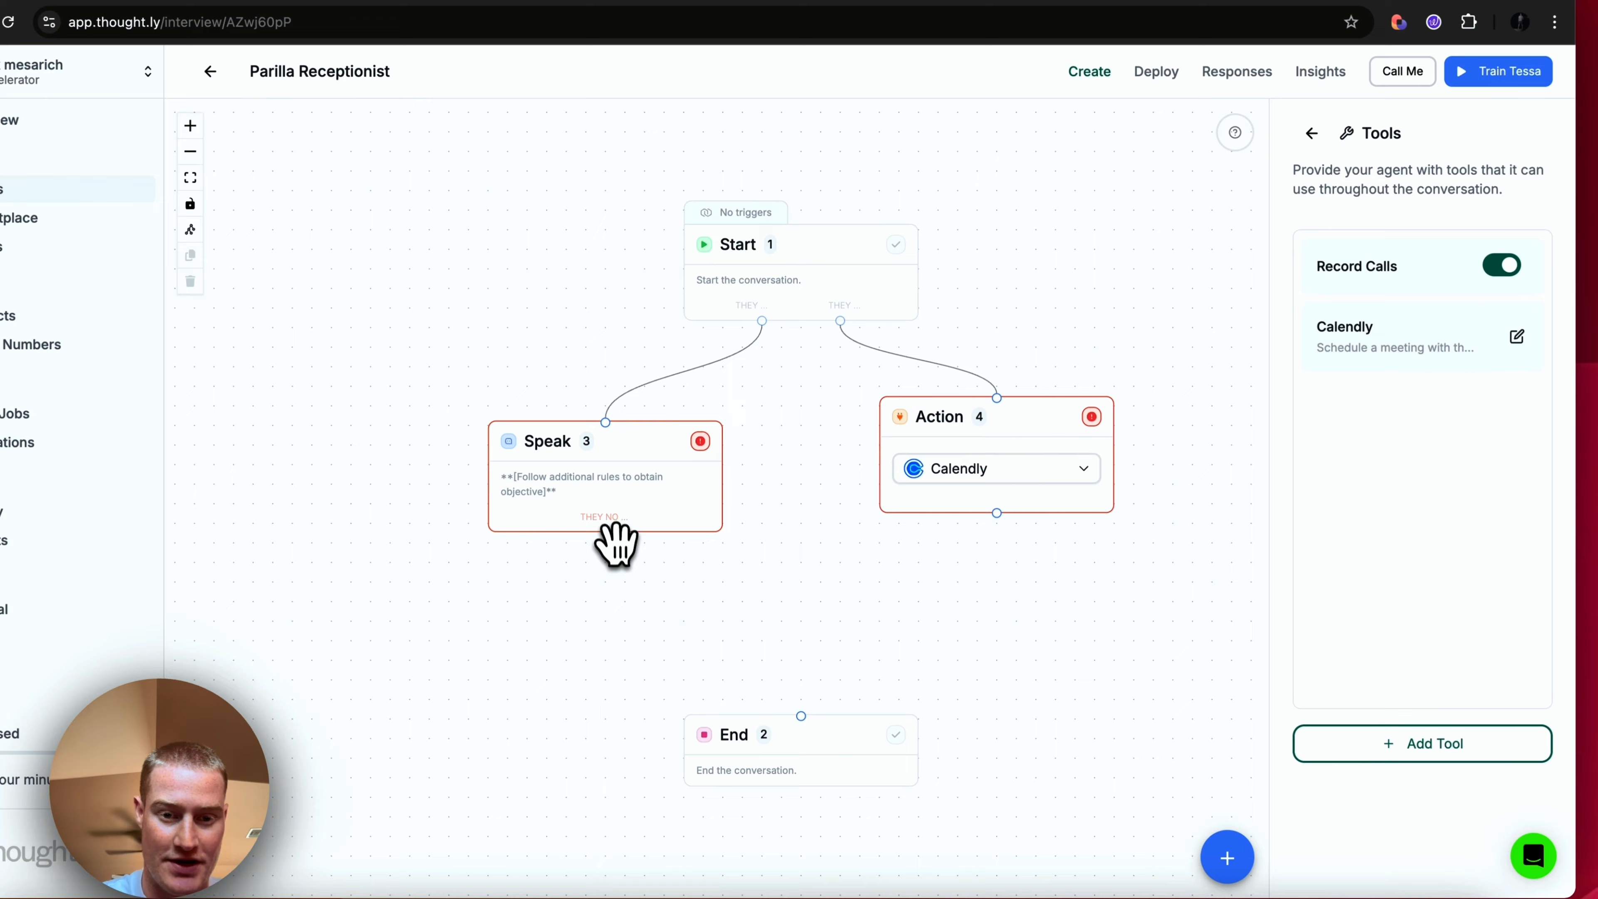
Add the Speak outcome "They want to book a reservation", and connect the no-more-questions outcome to End and the booking outcome to the Calendly Action.
{"action": "left_click", "coordinate": [649, 500]}
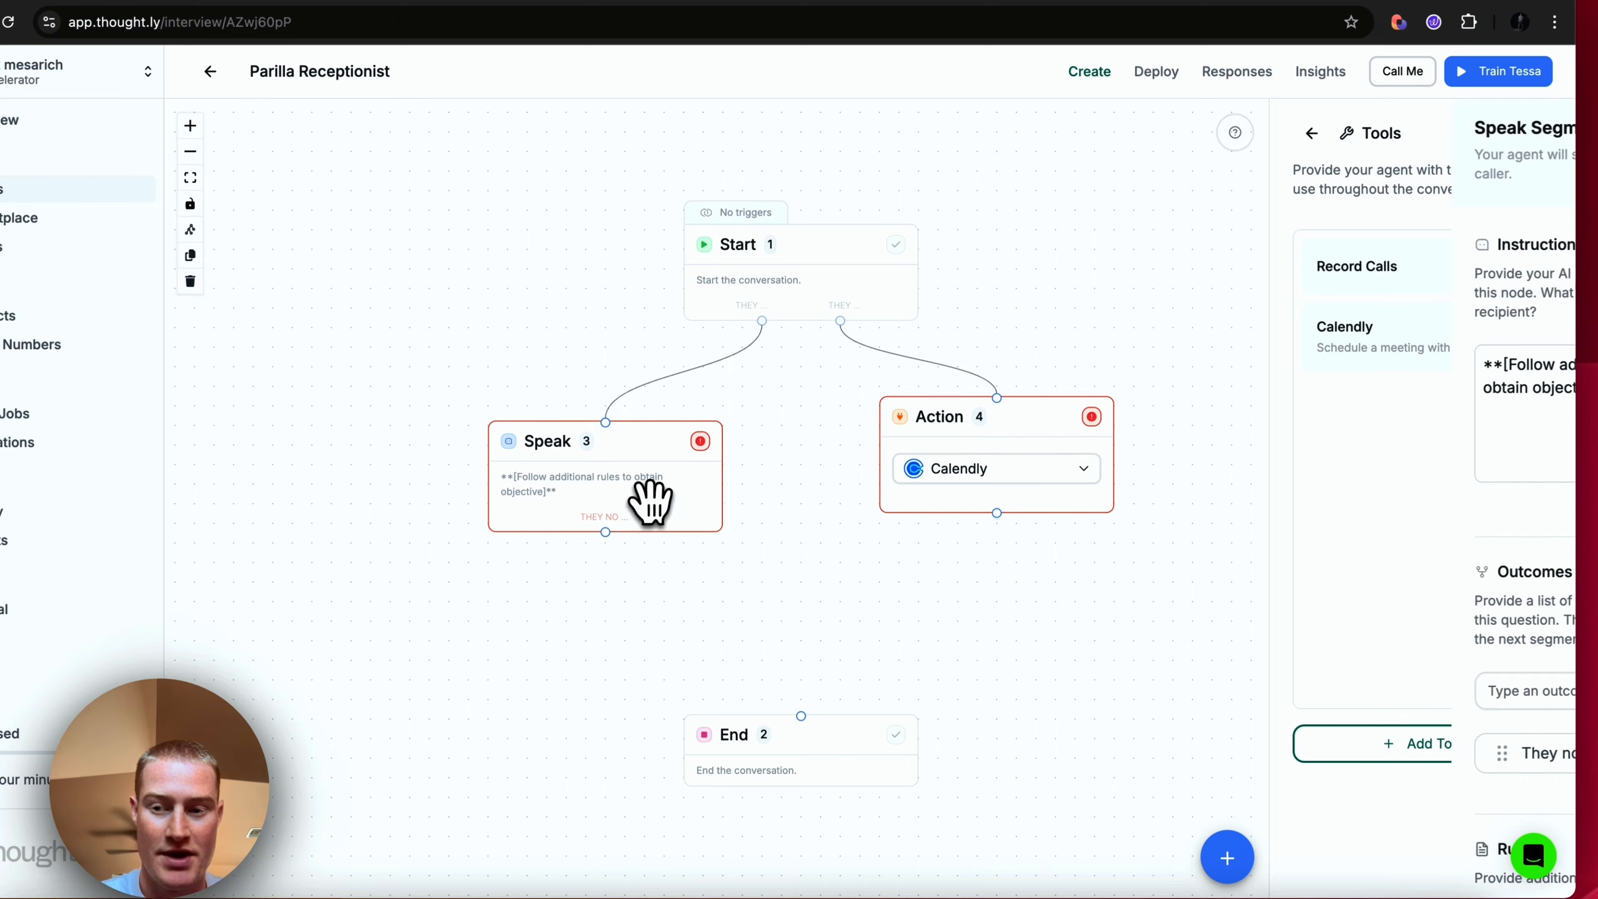
{"action": "scroll", "coordinate": [1410, 535], "scroll_direction": "down", "scroll_amount": 3}
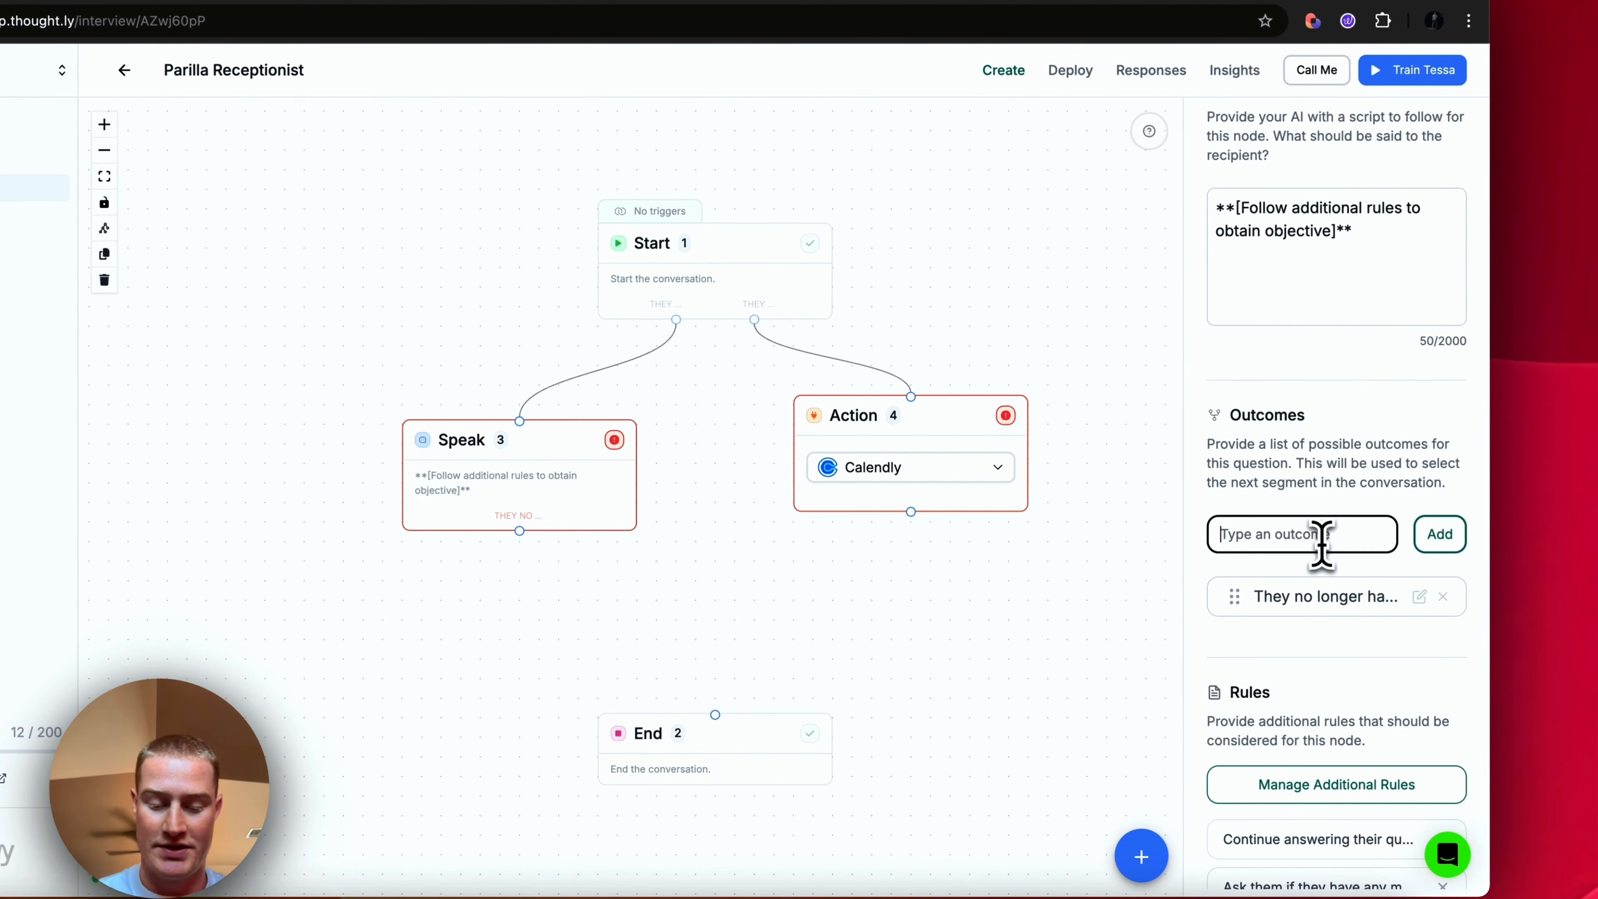
{"action": "left_click", "coordinate": [1322, 545]}
{"action": "type", "text": "They want to"}
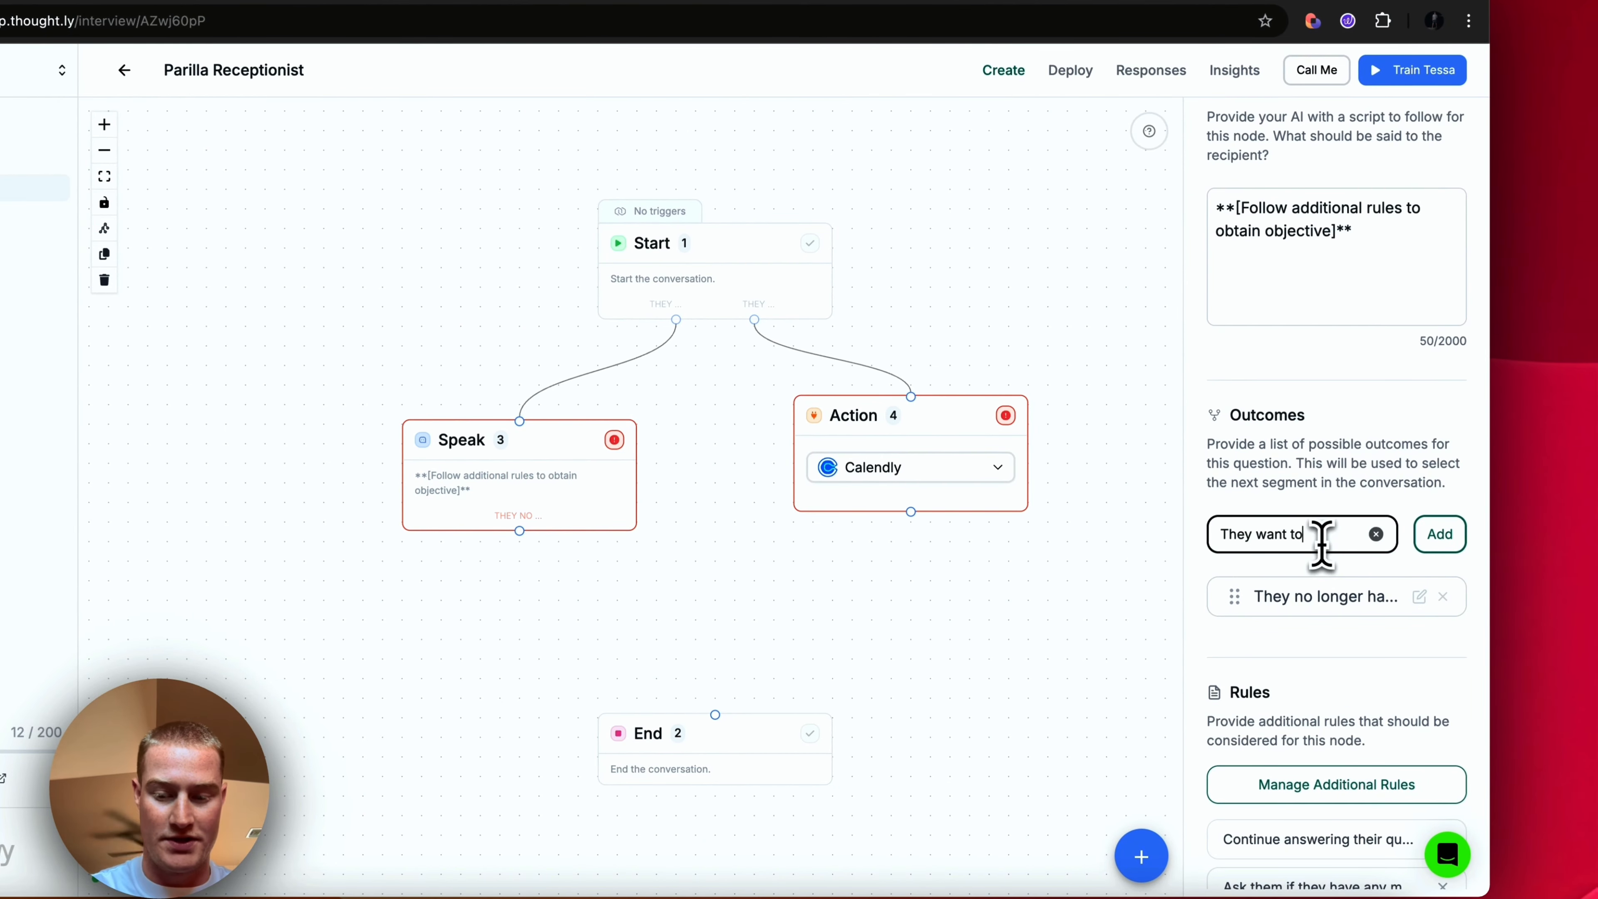
{"action": "type", "text": " book a reserva"}
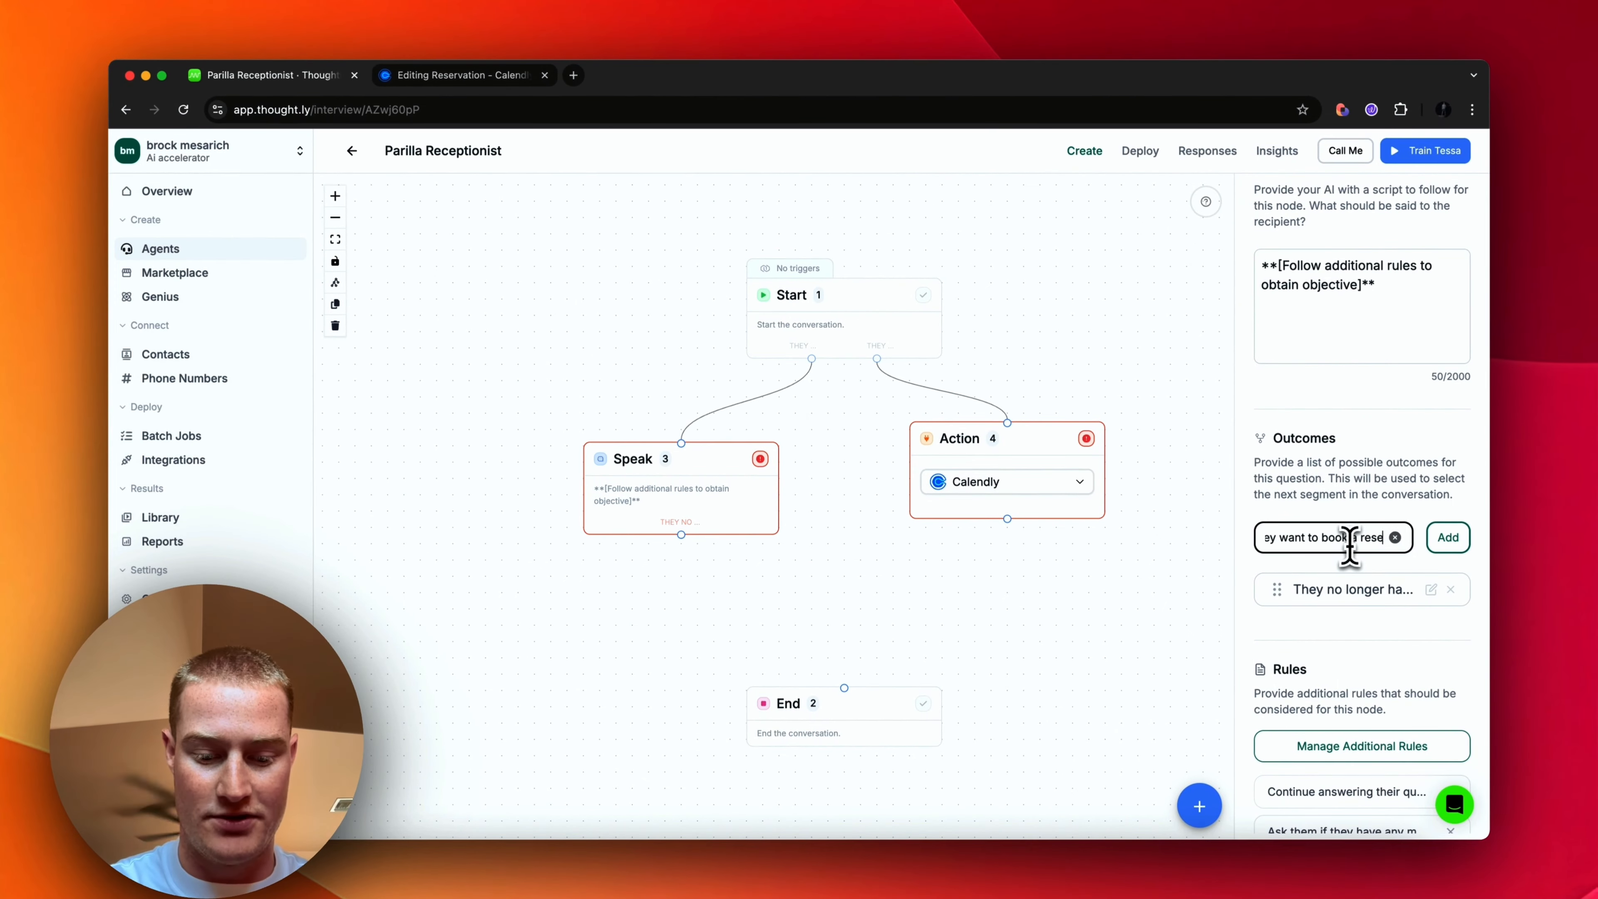
{"action": "key", "text": "Return"}
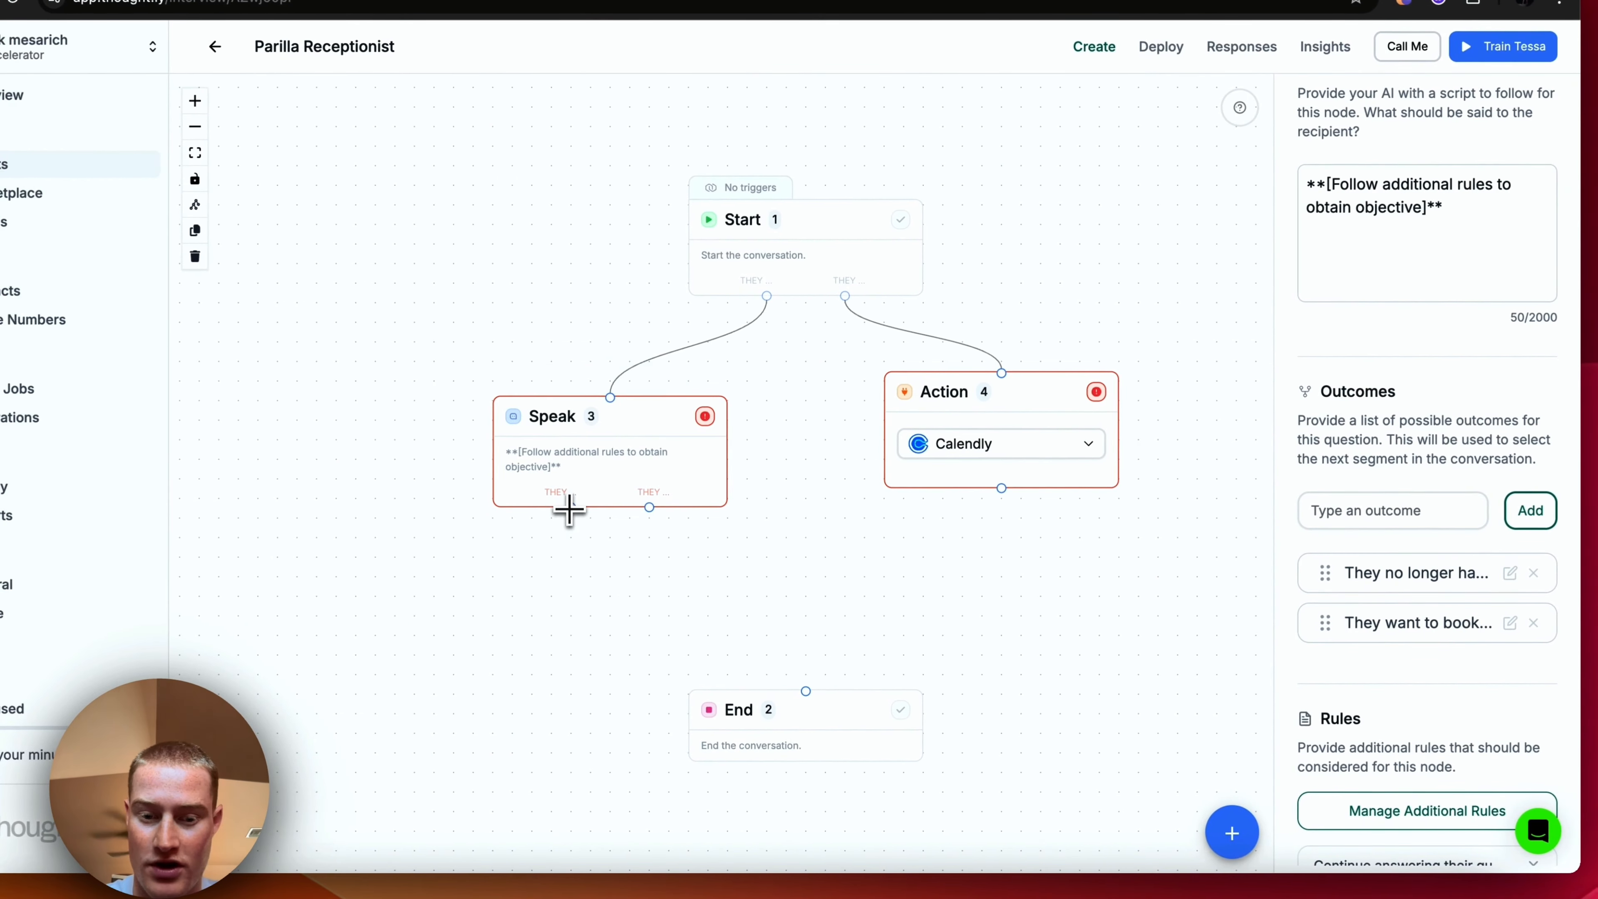
{"action": "left_click", "coordinate": [799, 685]}
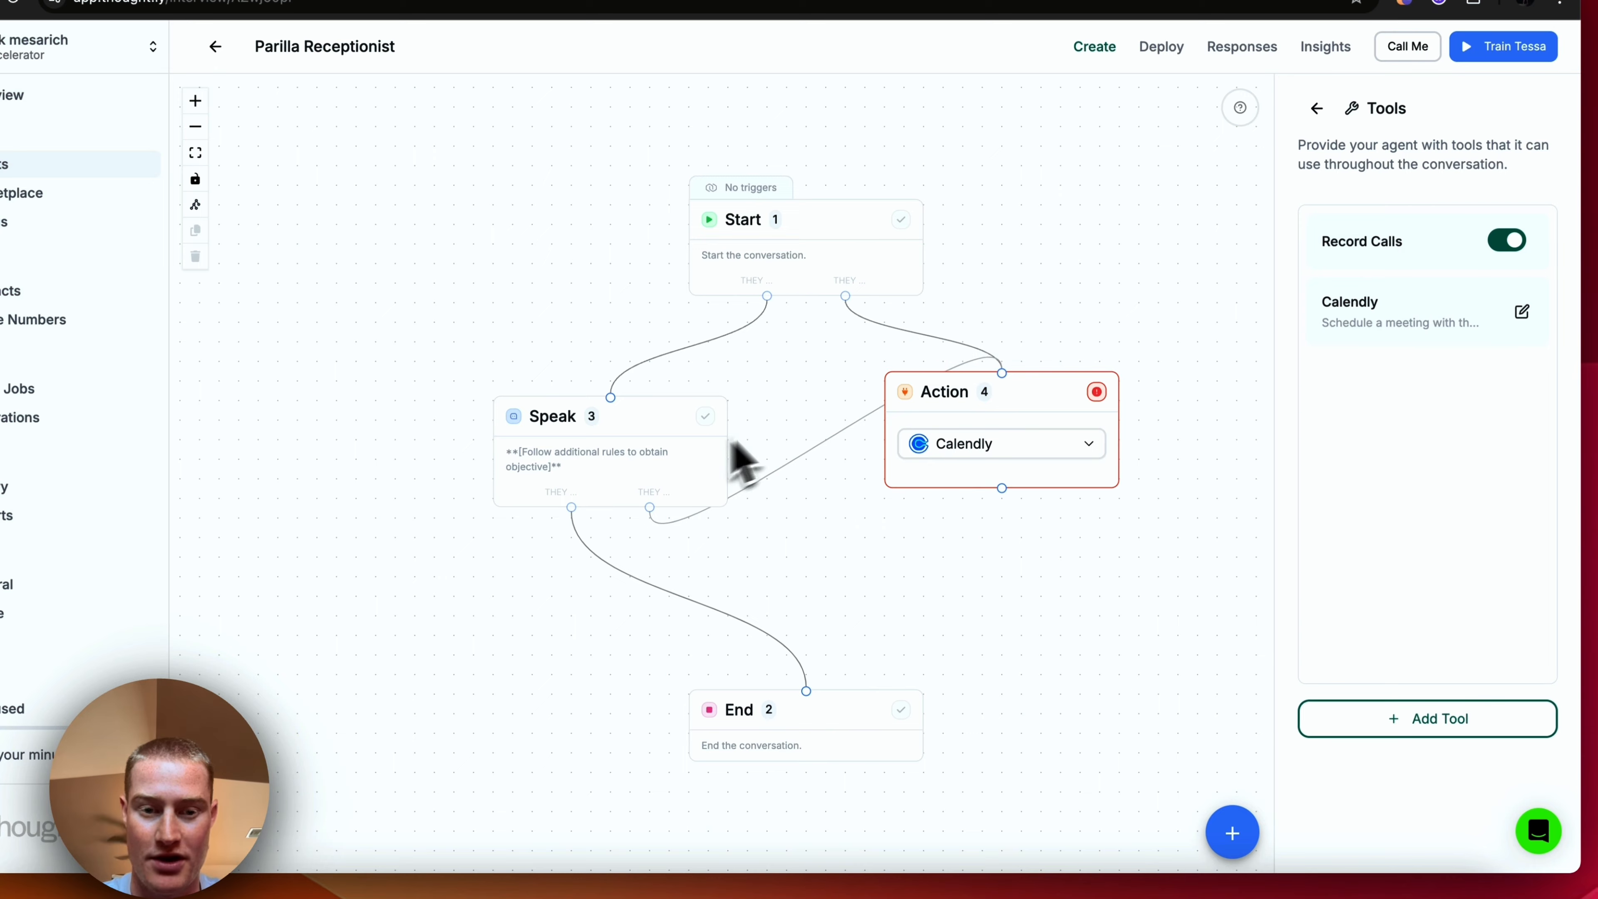
{"action": "left_click", "coordinate": [1013, 413]}
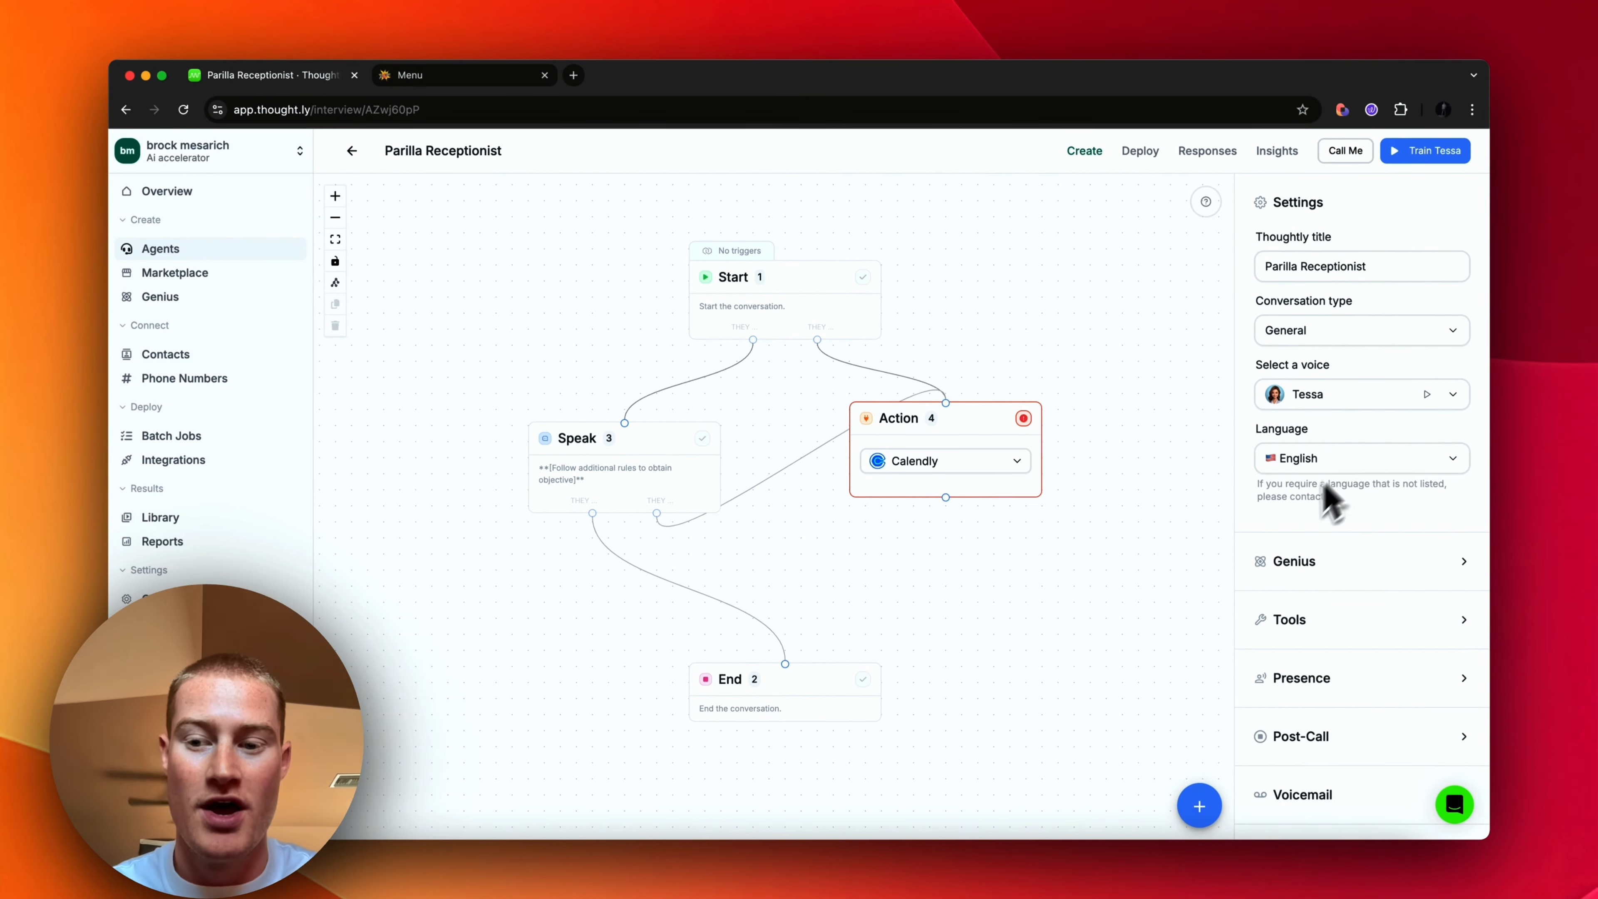
Examine which Genius databases the agent can be given in its settings.
{"action": "scroll", "coordinate": [1309, 529], "scroll_direction": "down", "scroll_amount": 2}
{"action": "left_click", "coordinate": [1287, 544]}
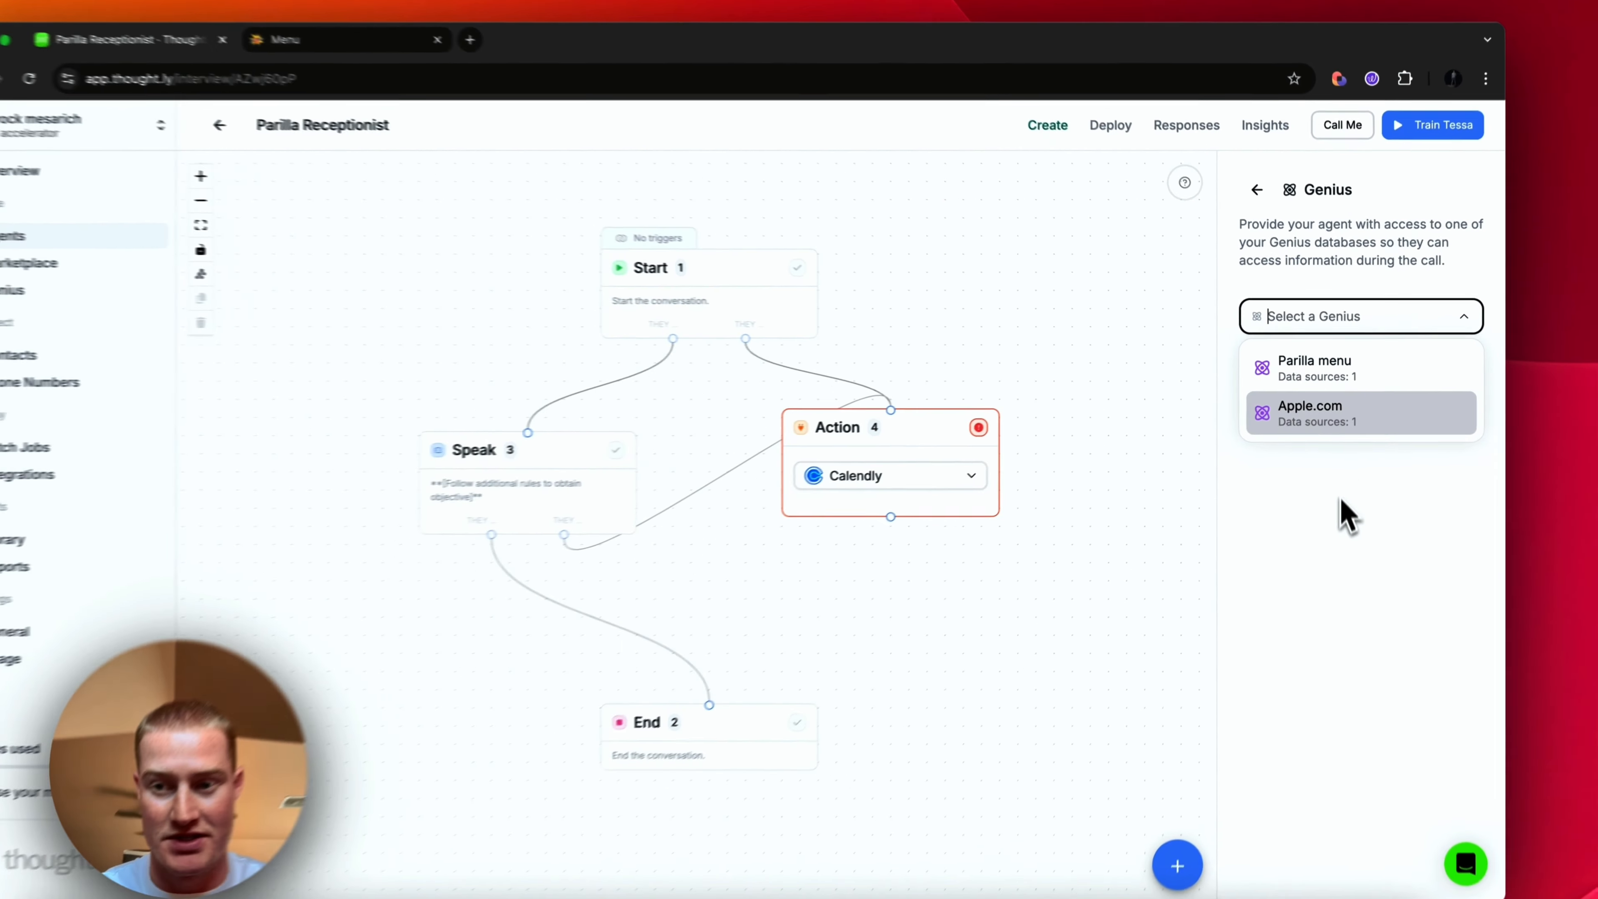
{"action": "left_click", "coordinate": [1344, 479]}
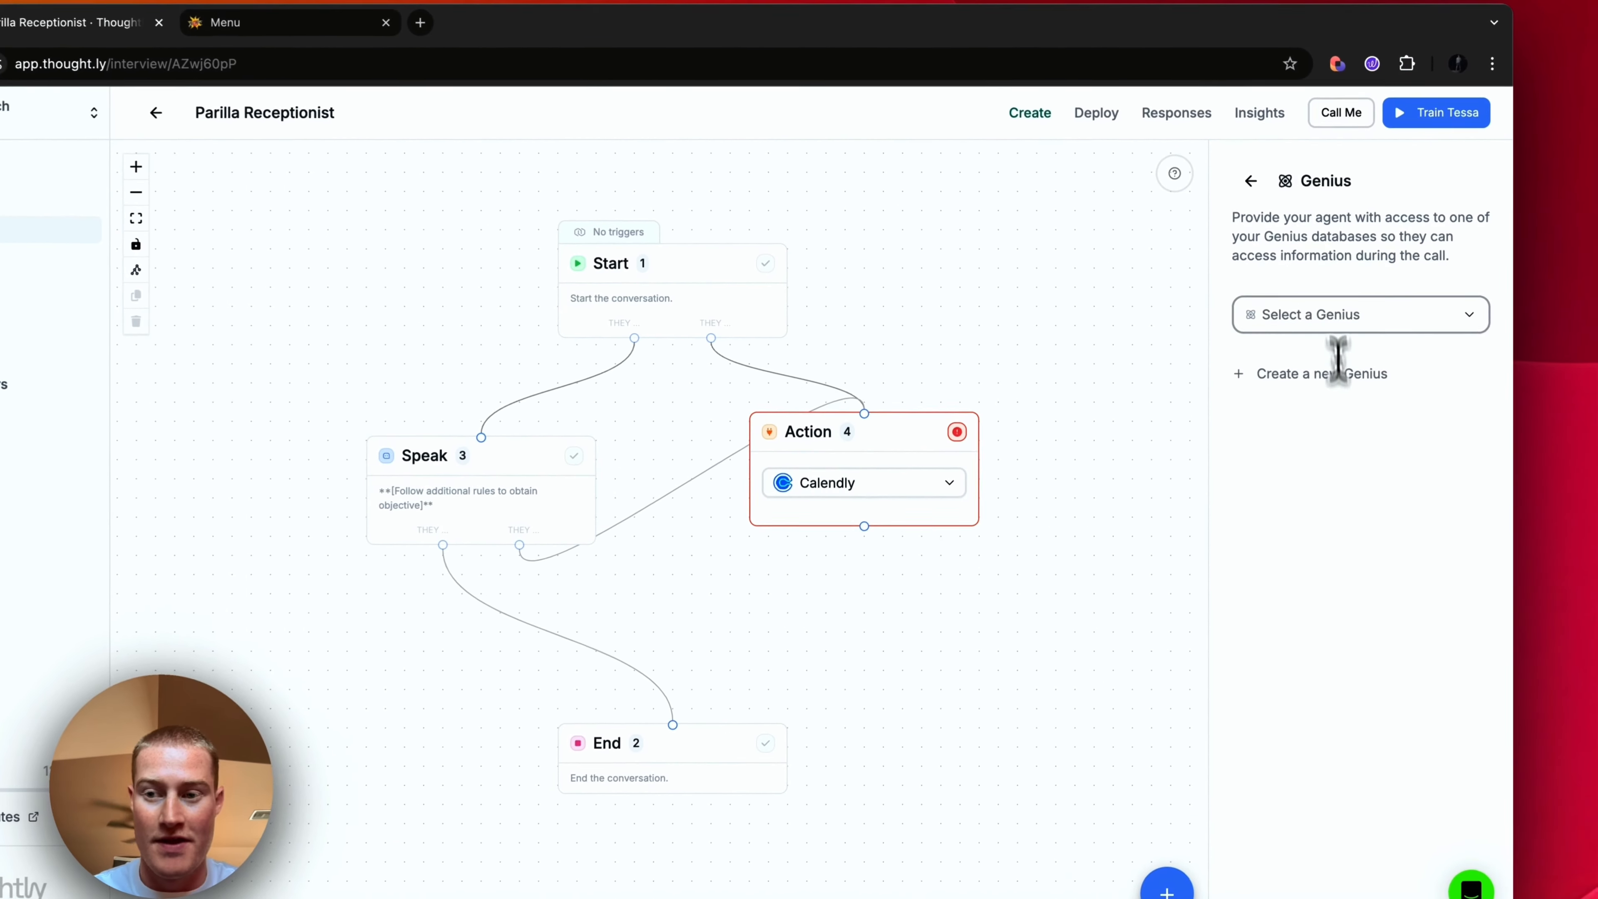
{"action": "left_click", "coordinate": [1351, 324]}
{"action": "left_click", "coordinate": [1356, 462]}
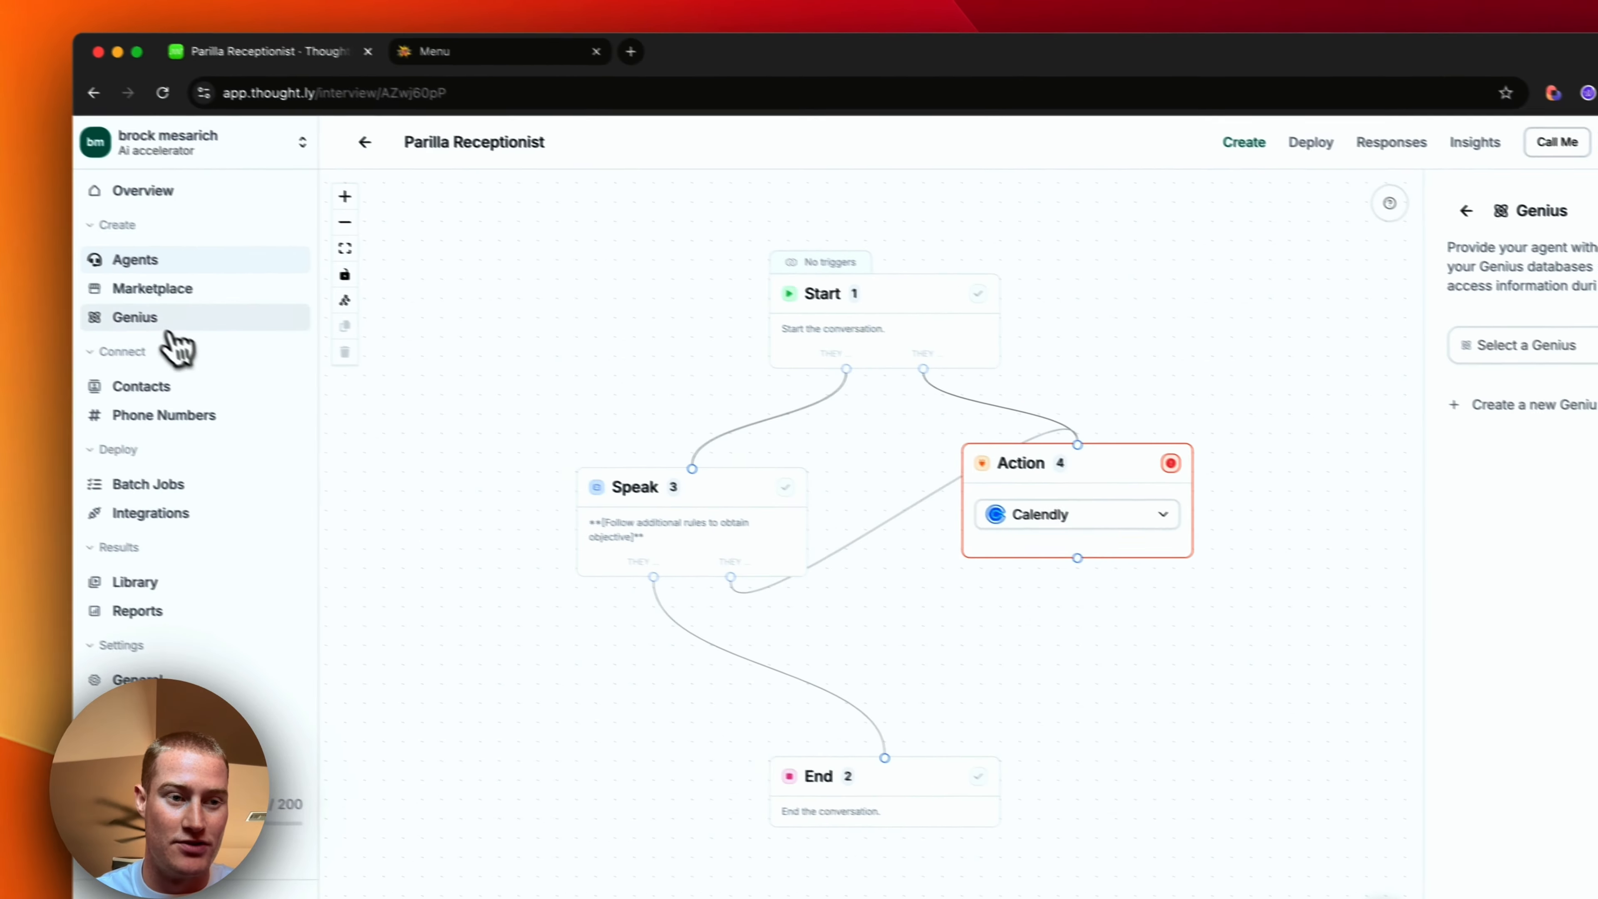
Create a new Genius database named "Parilla Menu 2".
{"action": "left_click", "coordinate": [169, 334]}
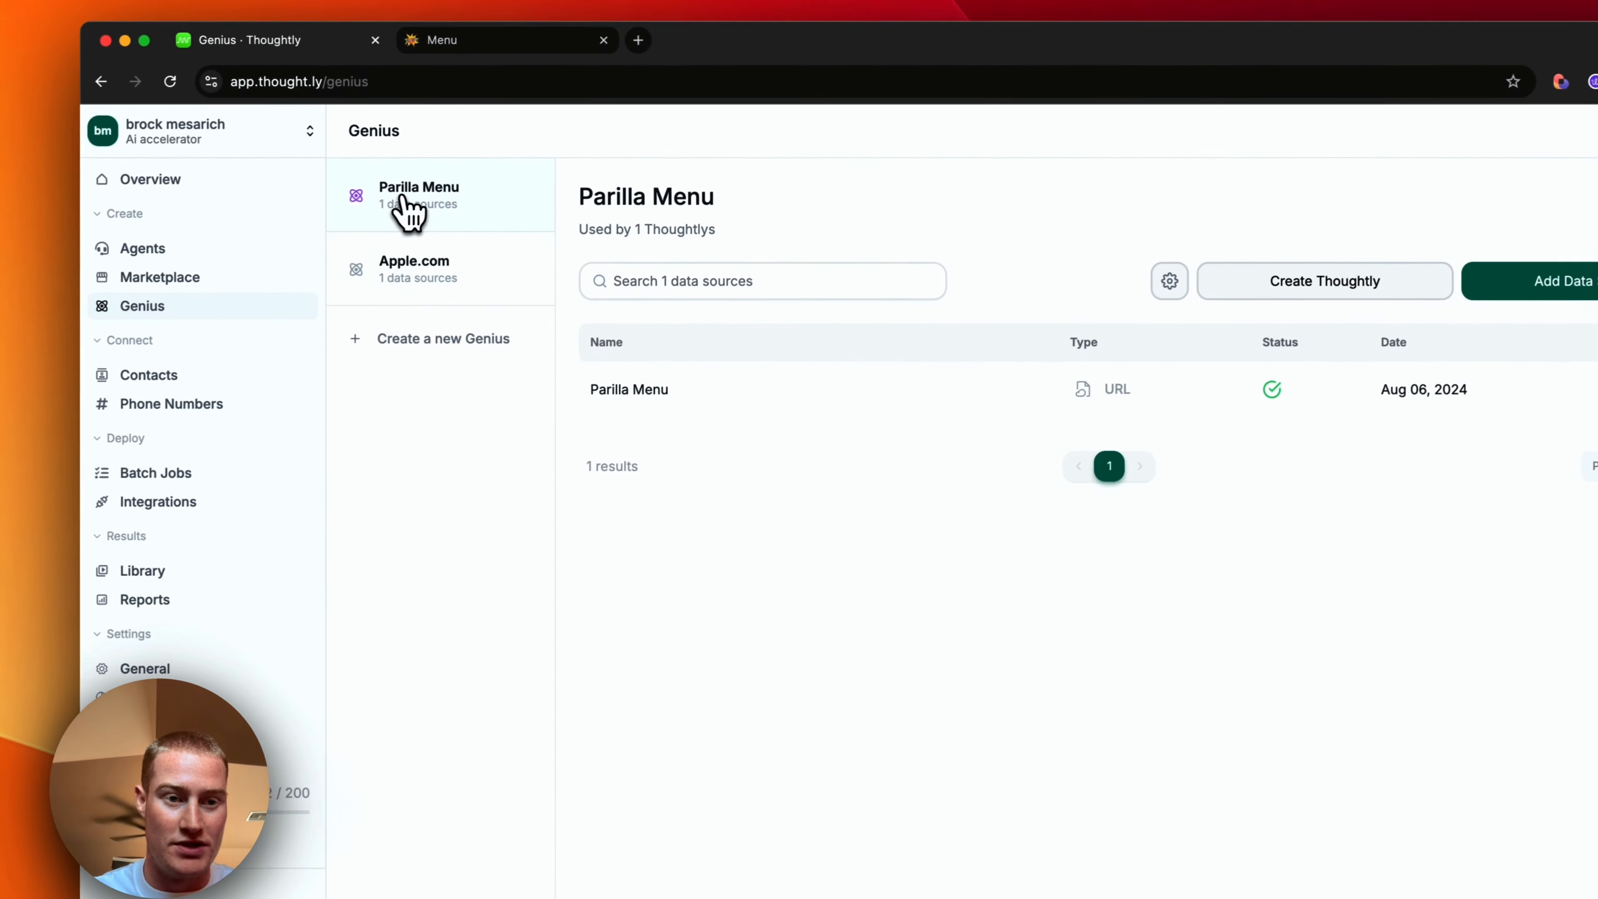
{"action": "left_click", "coordinate": [277, 373]}
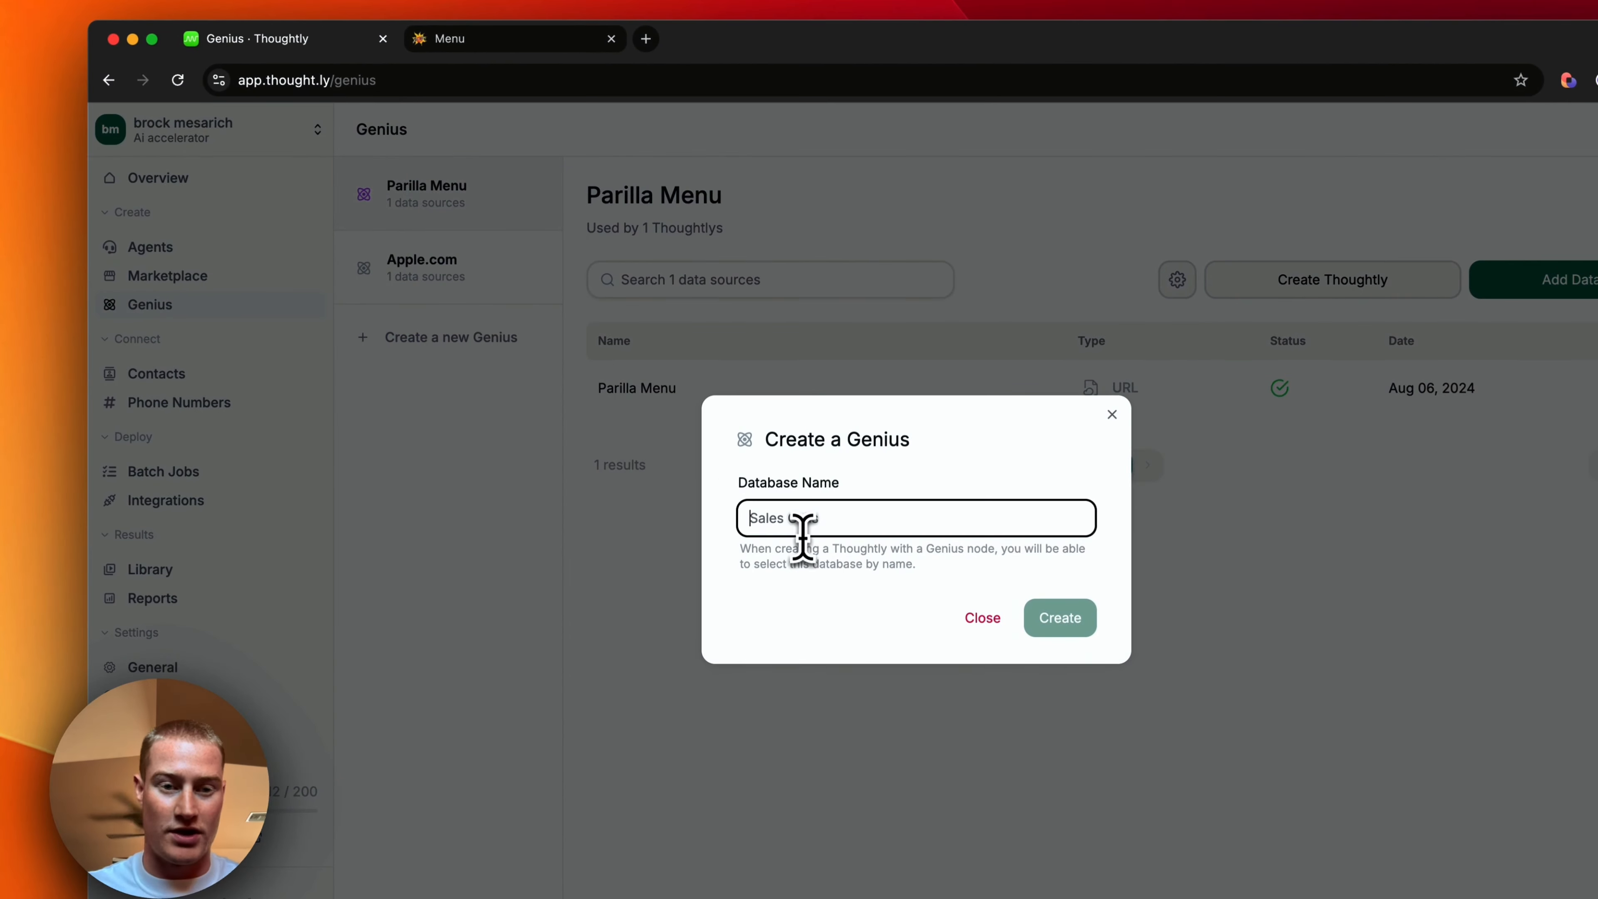
{"action": "type", "text": "Parilla Menu"}
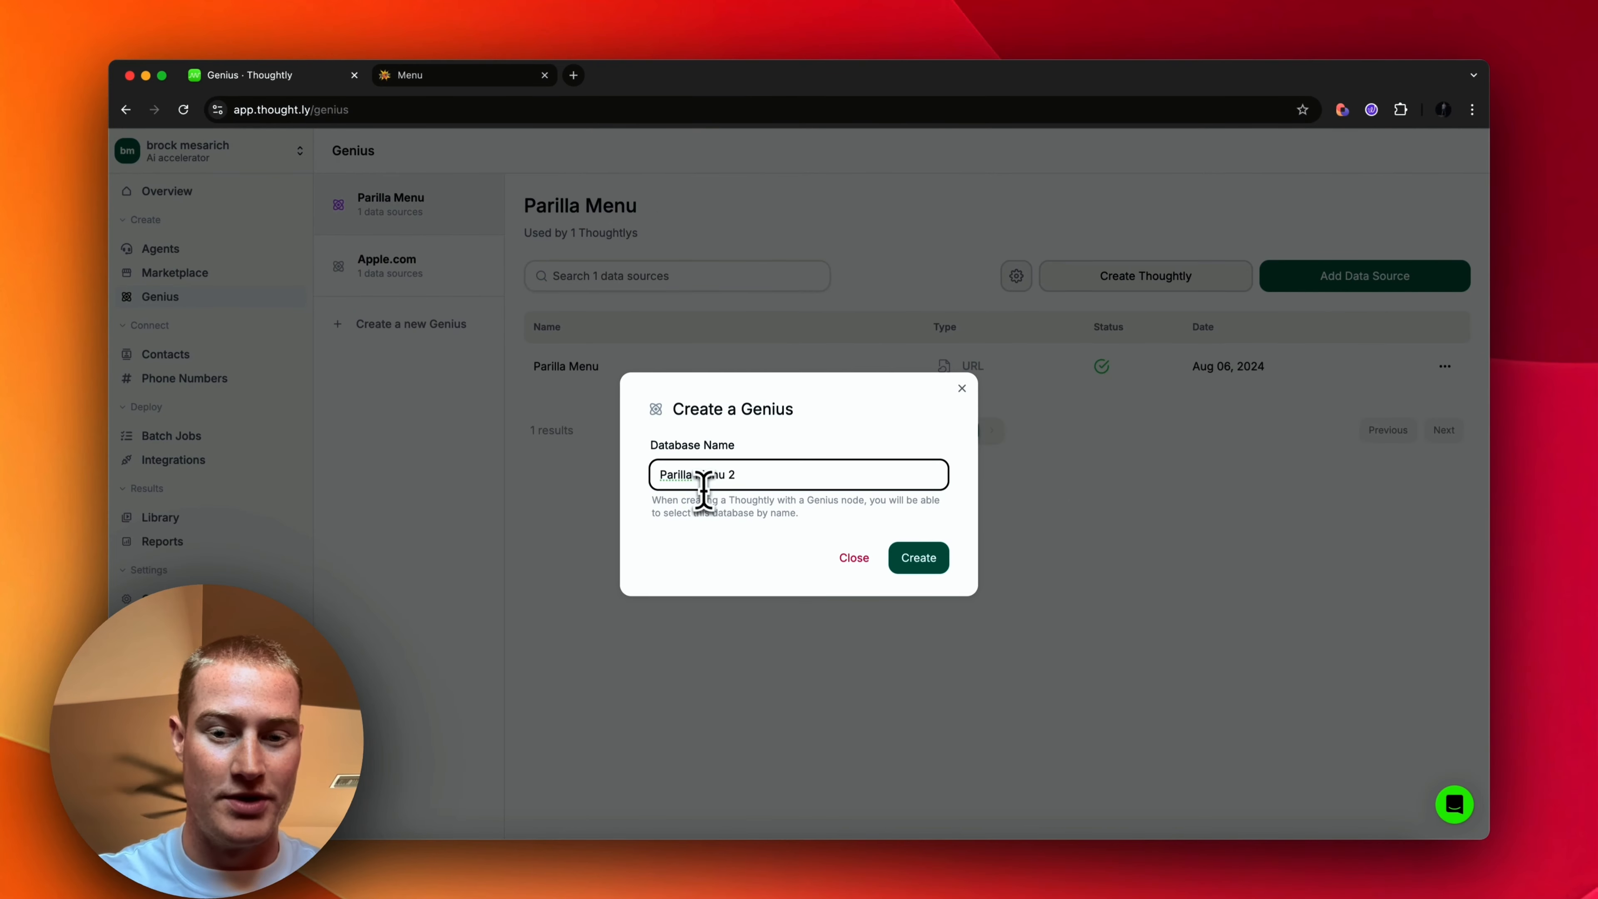
{"action": "type", "text": " 2"}
{"action": "left_click", "coordinate": [918, 558]}
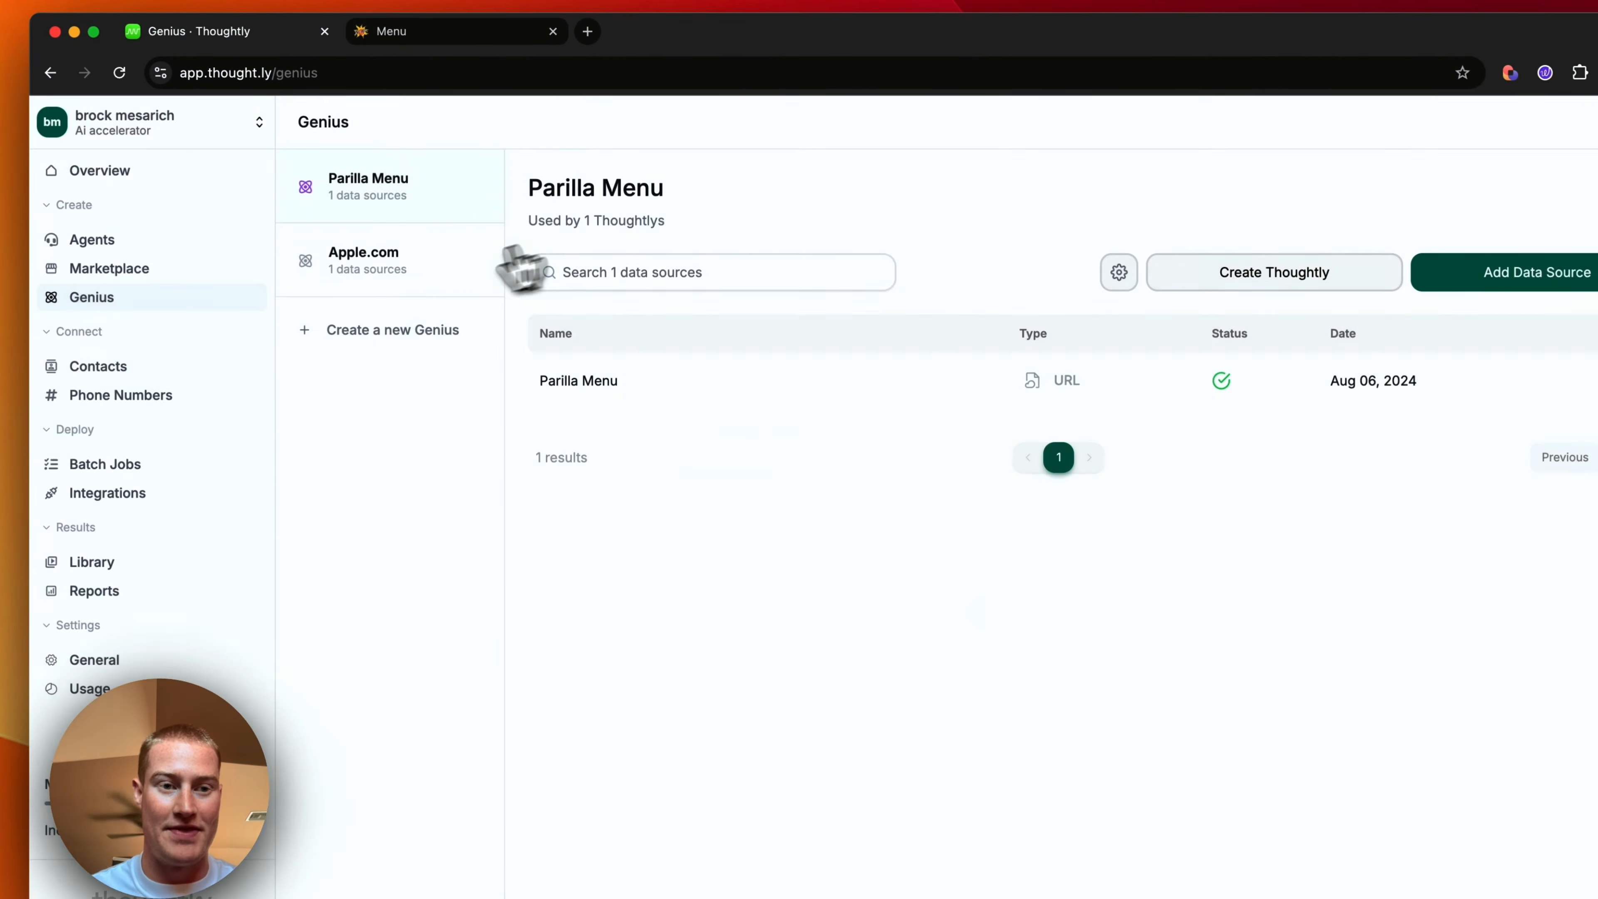
{"action": "left_click", "coordinate": [422, 209]}
{"action": "left_click", "coordinate": [1542, 277]}
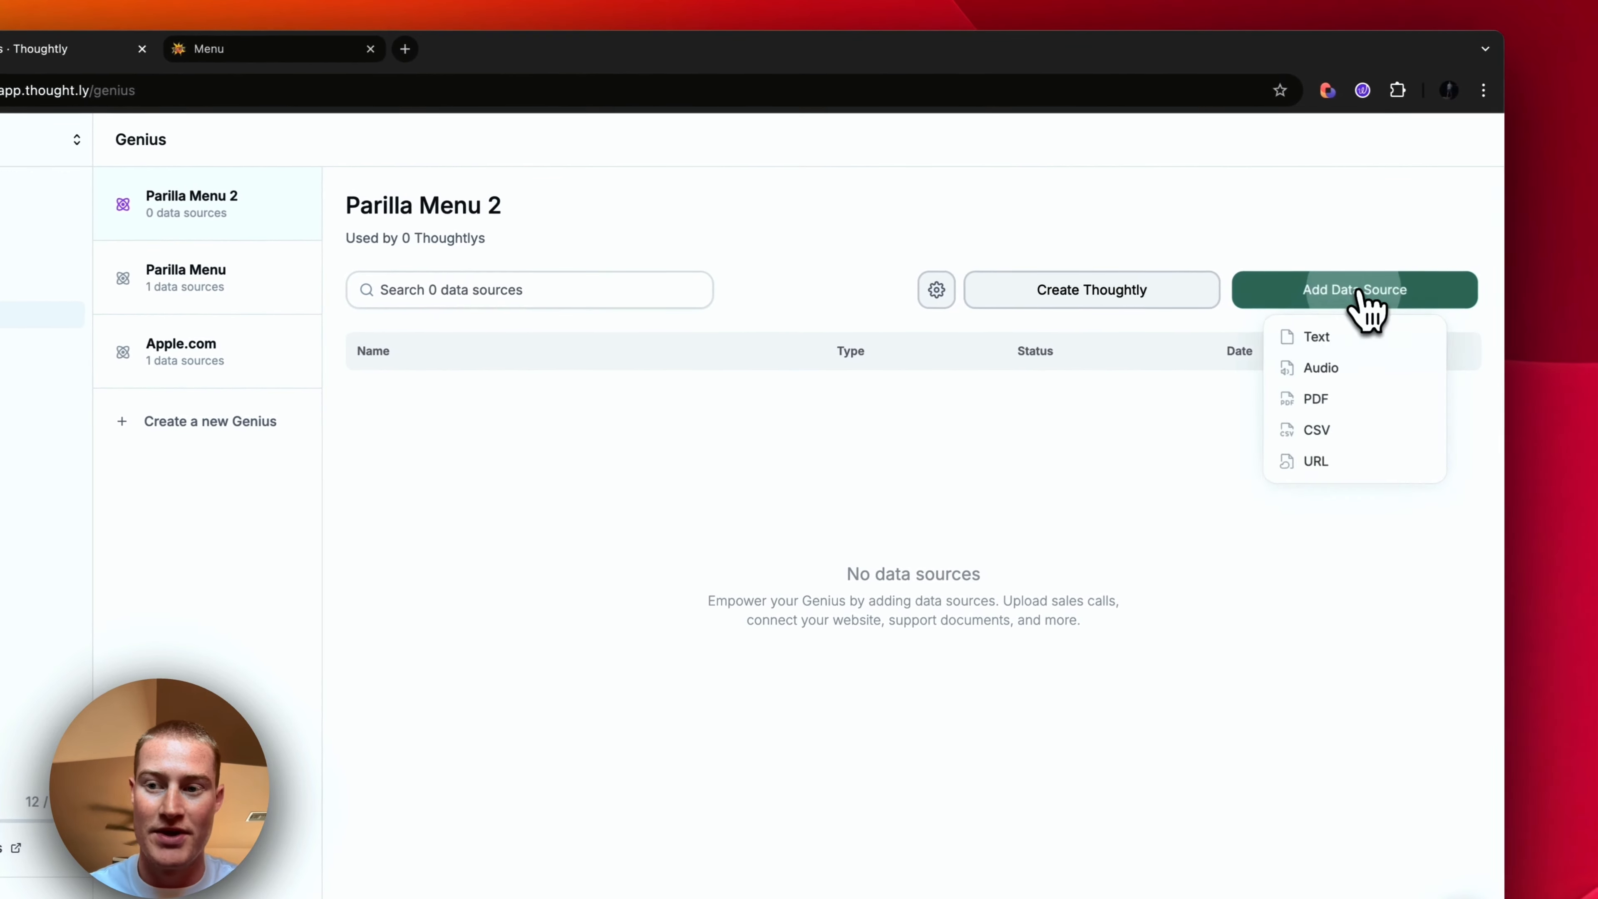
{"action": "left_click", "coordinate": [1334, 469]}
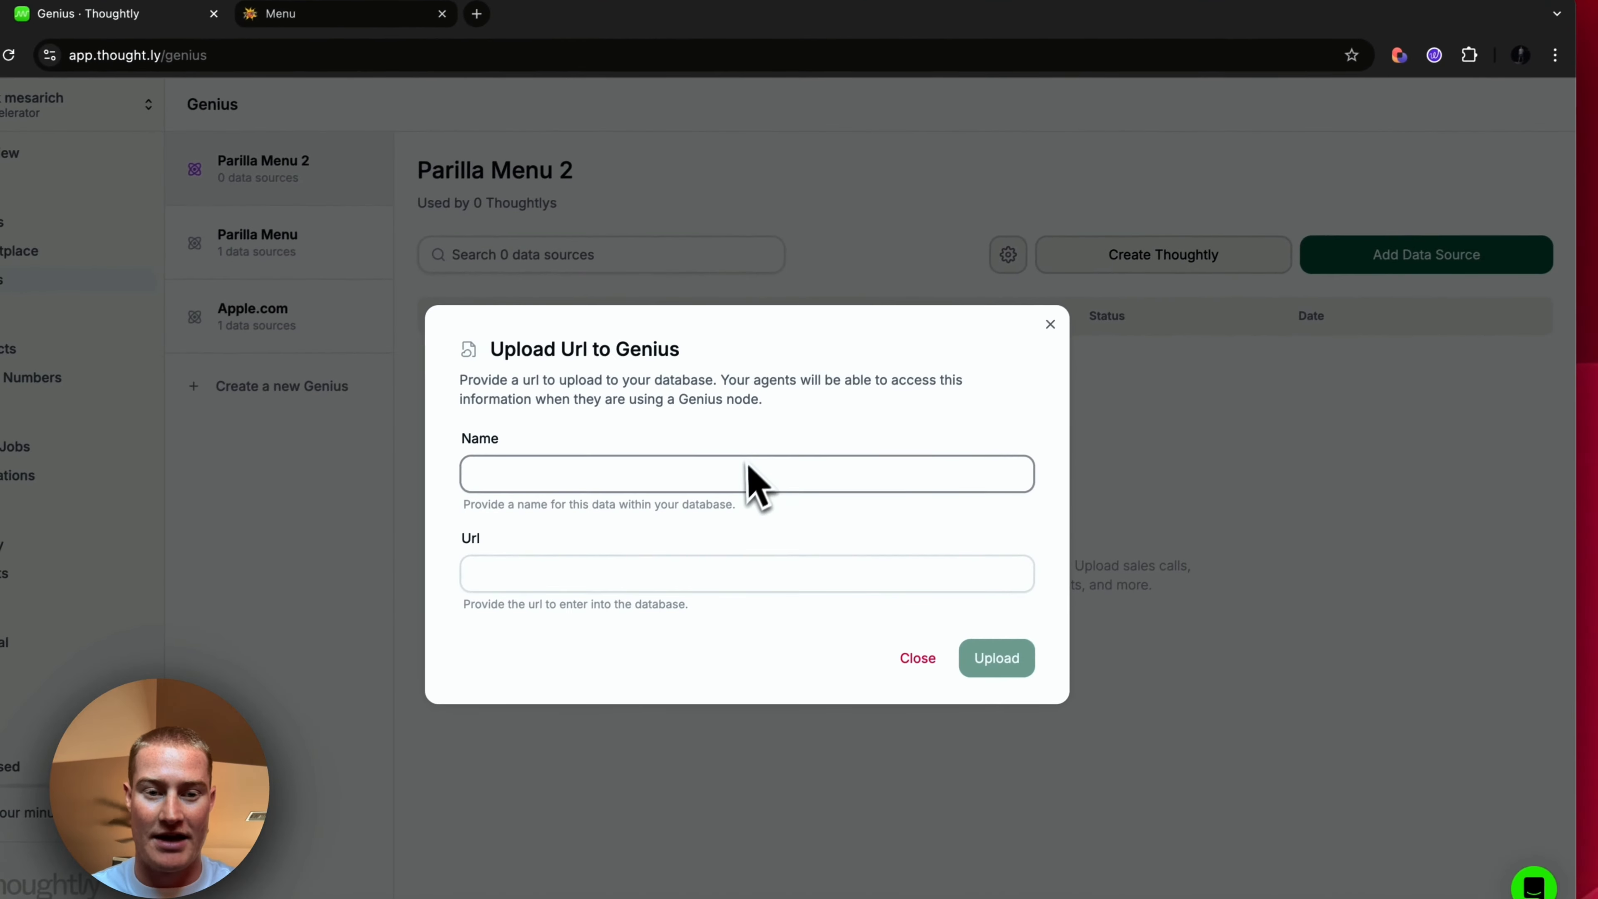
{"action": "left_click", "coordinate": [632, 616]}
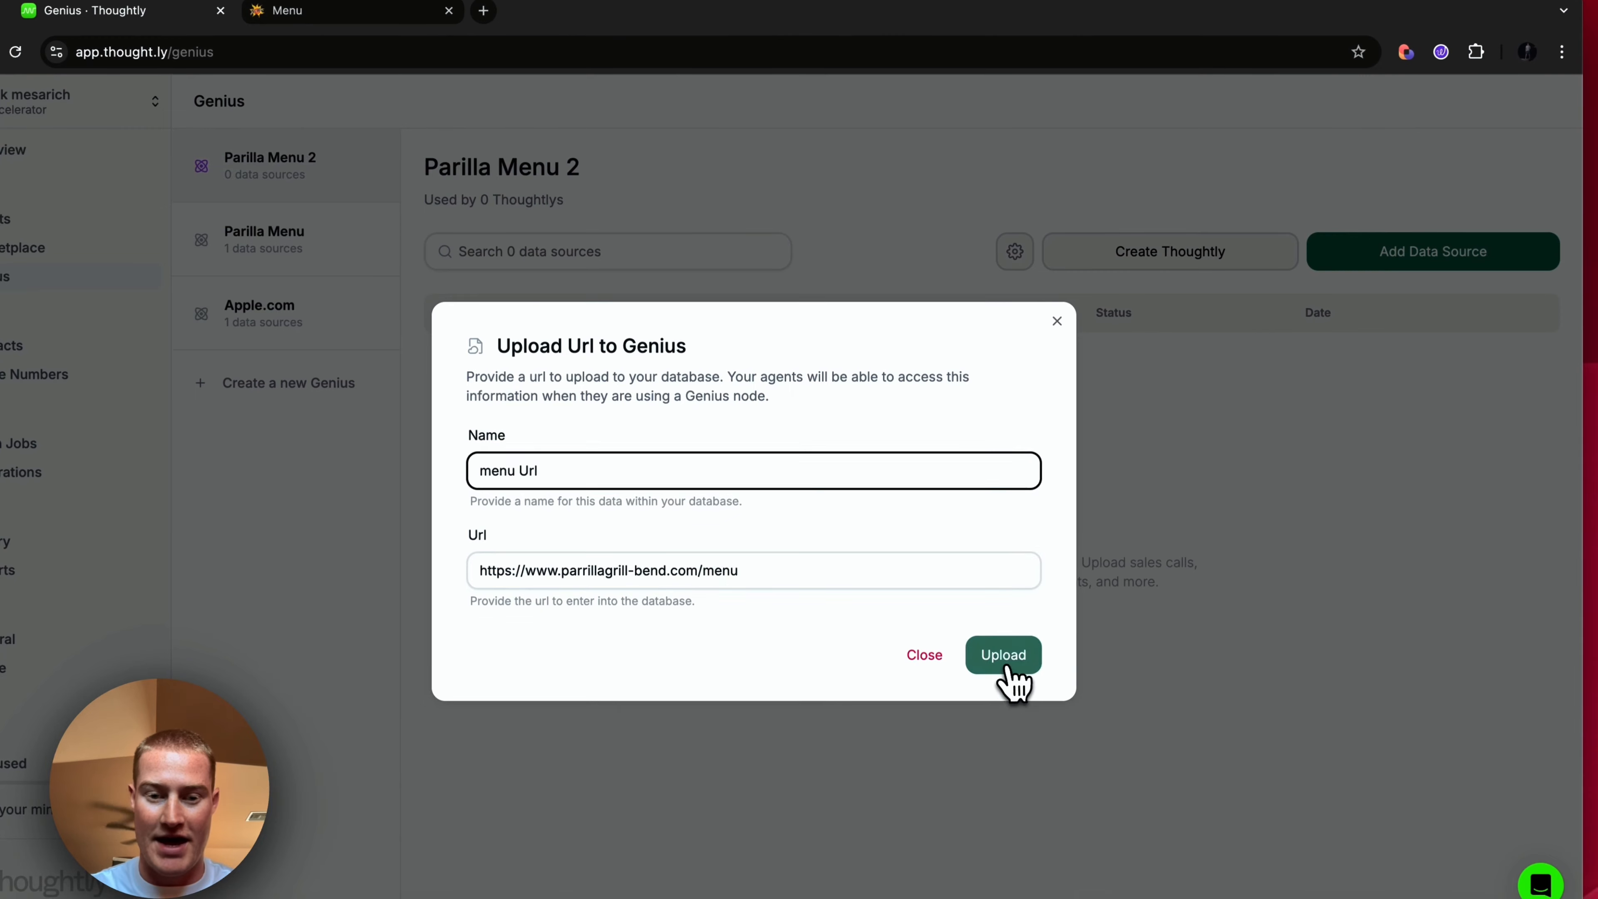
{"action": "left_click", "coordinate": [1007, 672]}
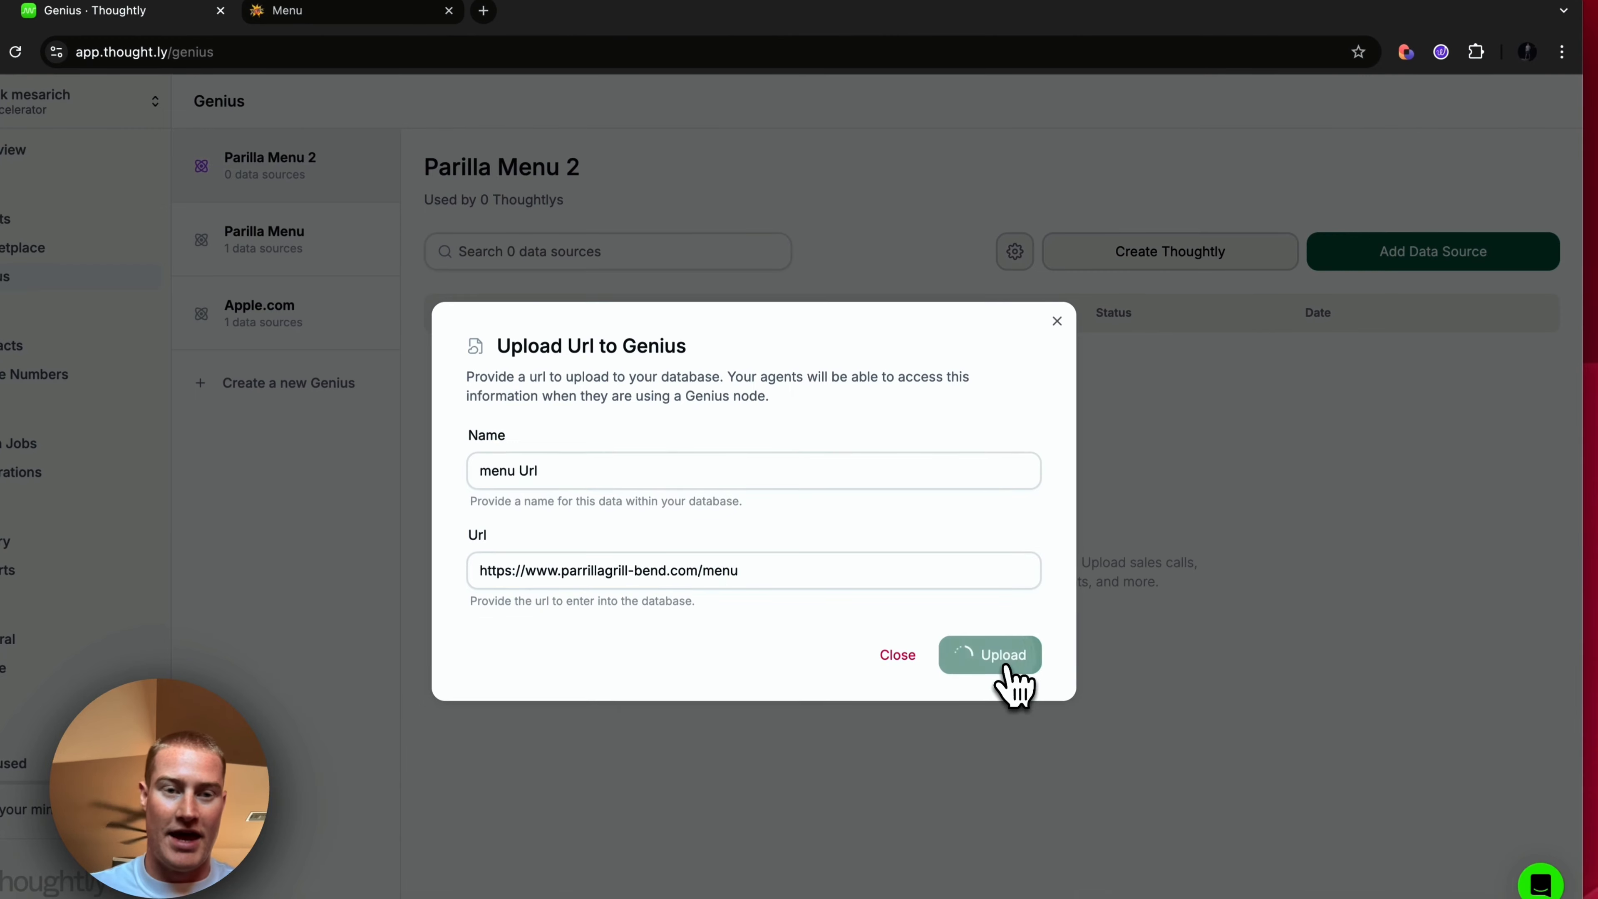
Look through the restaurant's website menu page that serves as the data source.
{"action": "left_click", "coordinate": [385, 10]}
{"action": "scroll", "coordinate": [991, 582], "scroll_direction": "down", "scroll_amount": 15}
{"action": "scroll", "coordinate": [1001, 579], "scroll_direction": "down", "scroll_amount": 5}
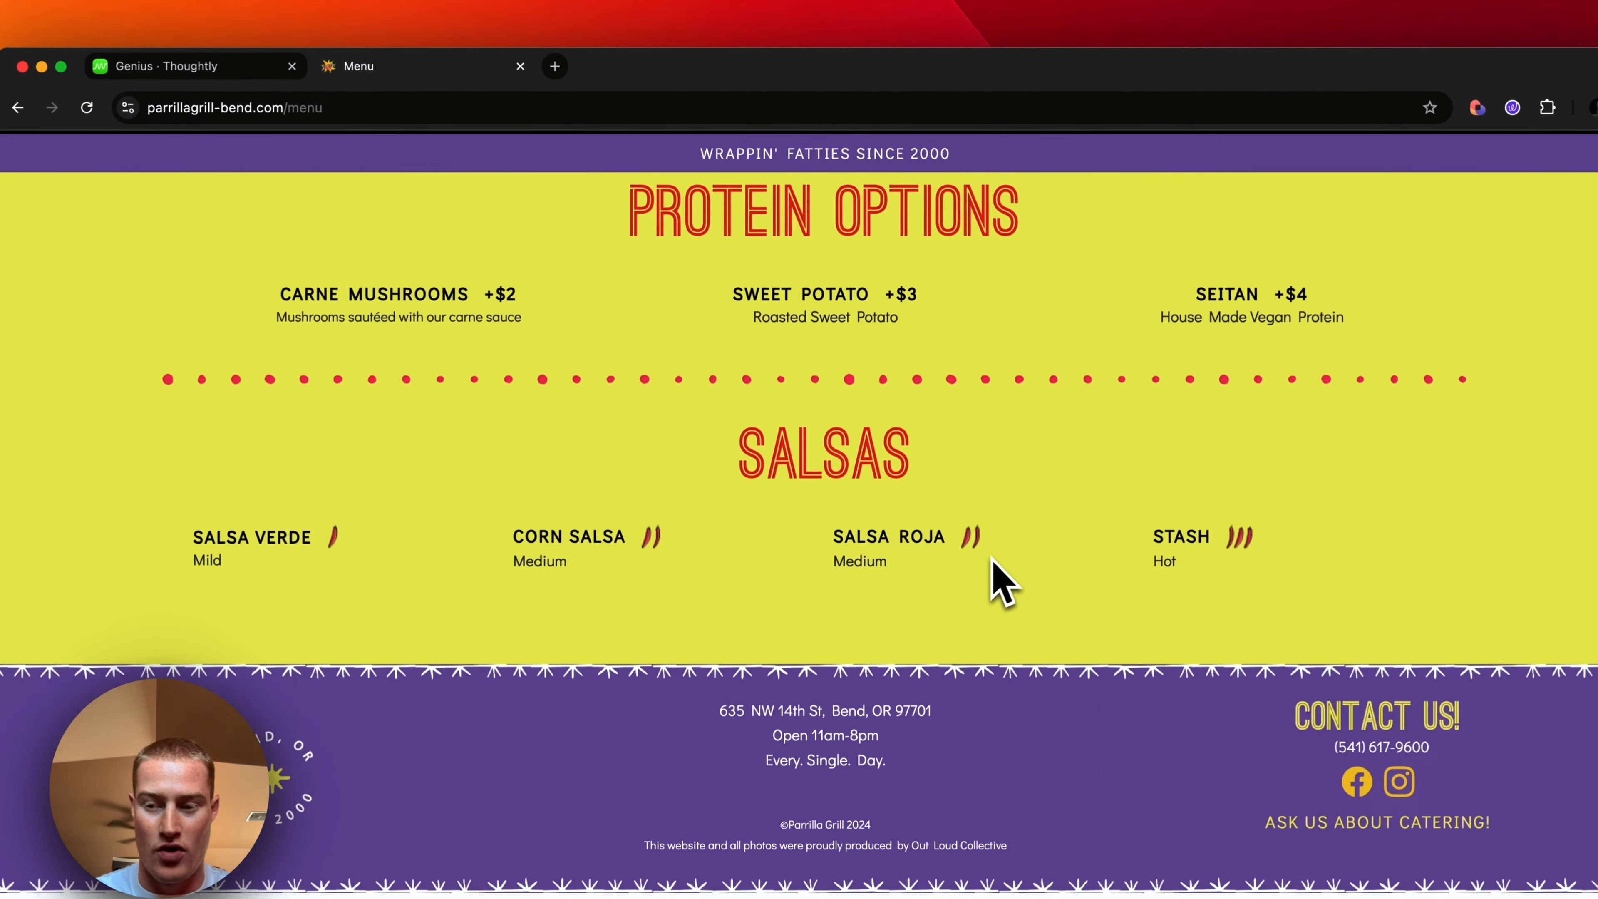
{"action": "scroll", "coordinate": [1002, 578], "scroll_direction": "up", "scroll_amount": 15}
{"action": "scroll", "coordinate": [1002, 576], "scroll_direction": "down", "scroll_amount": 12}
{"action": "scroll", "coordinate": [1004, 574], "scroll_direction": "up", "scroll_amount": 12}
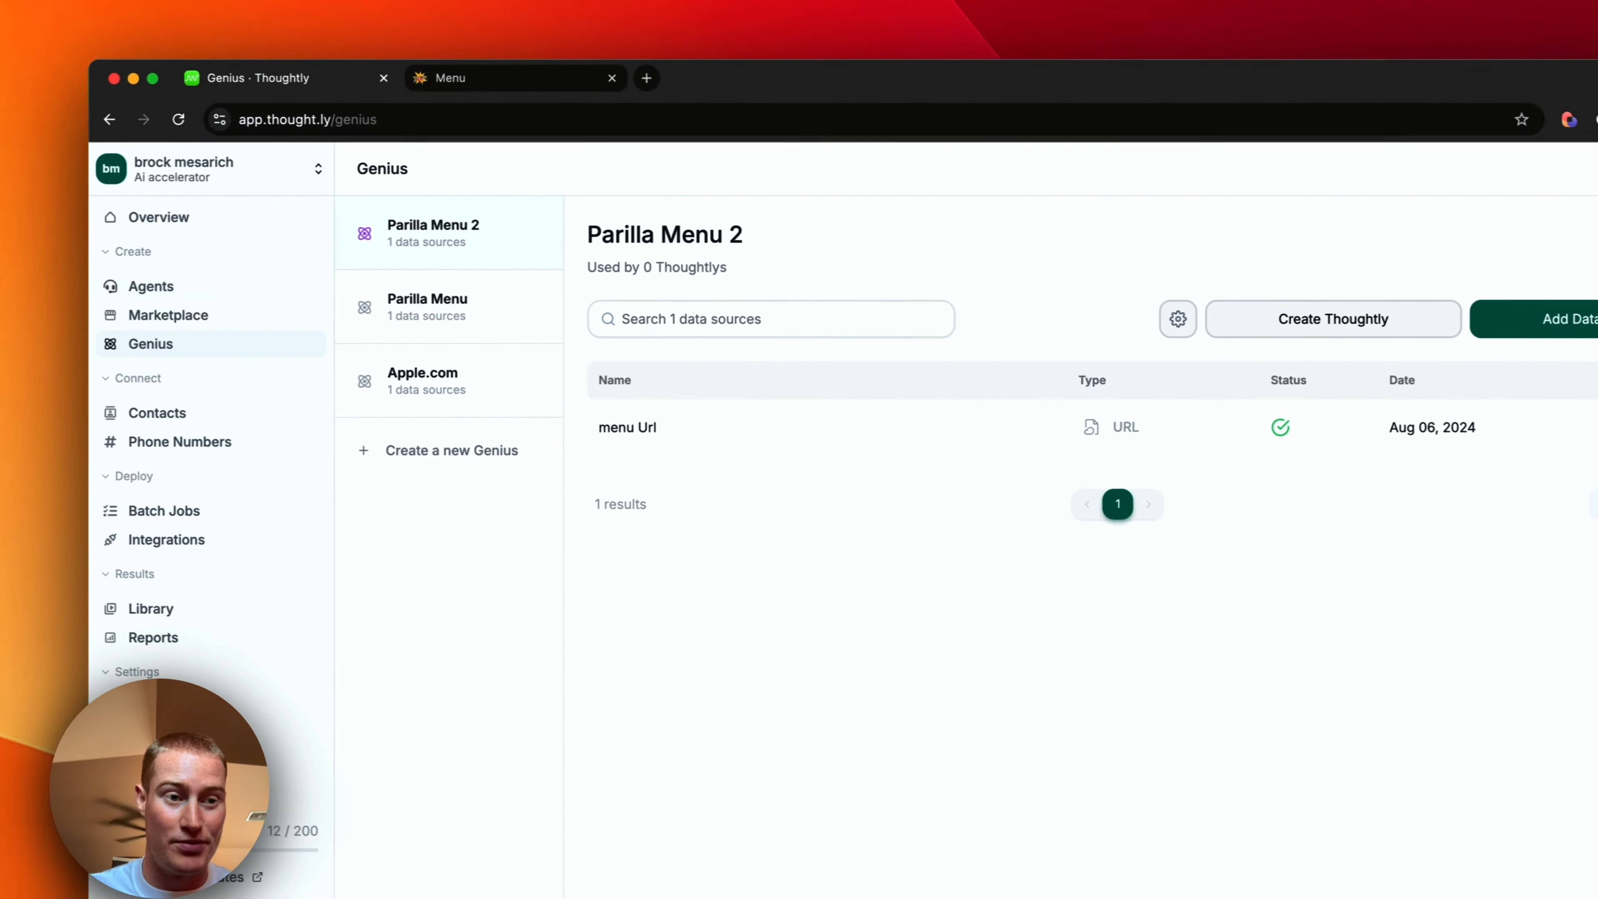
Return to the Parilla Receptionist agent in Thoughtly and assign it the Parilla menu 2 Genius database.
{"action": "left_click", "coordinate": [151, 286]}
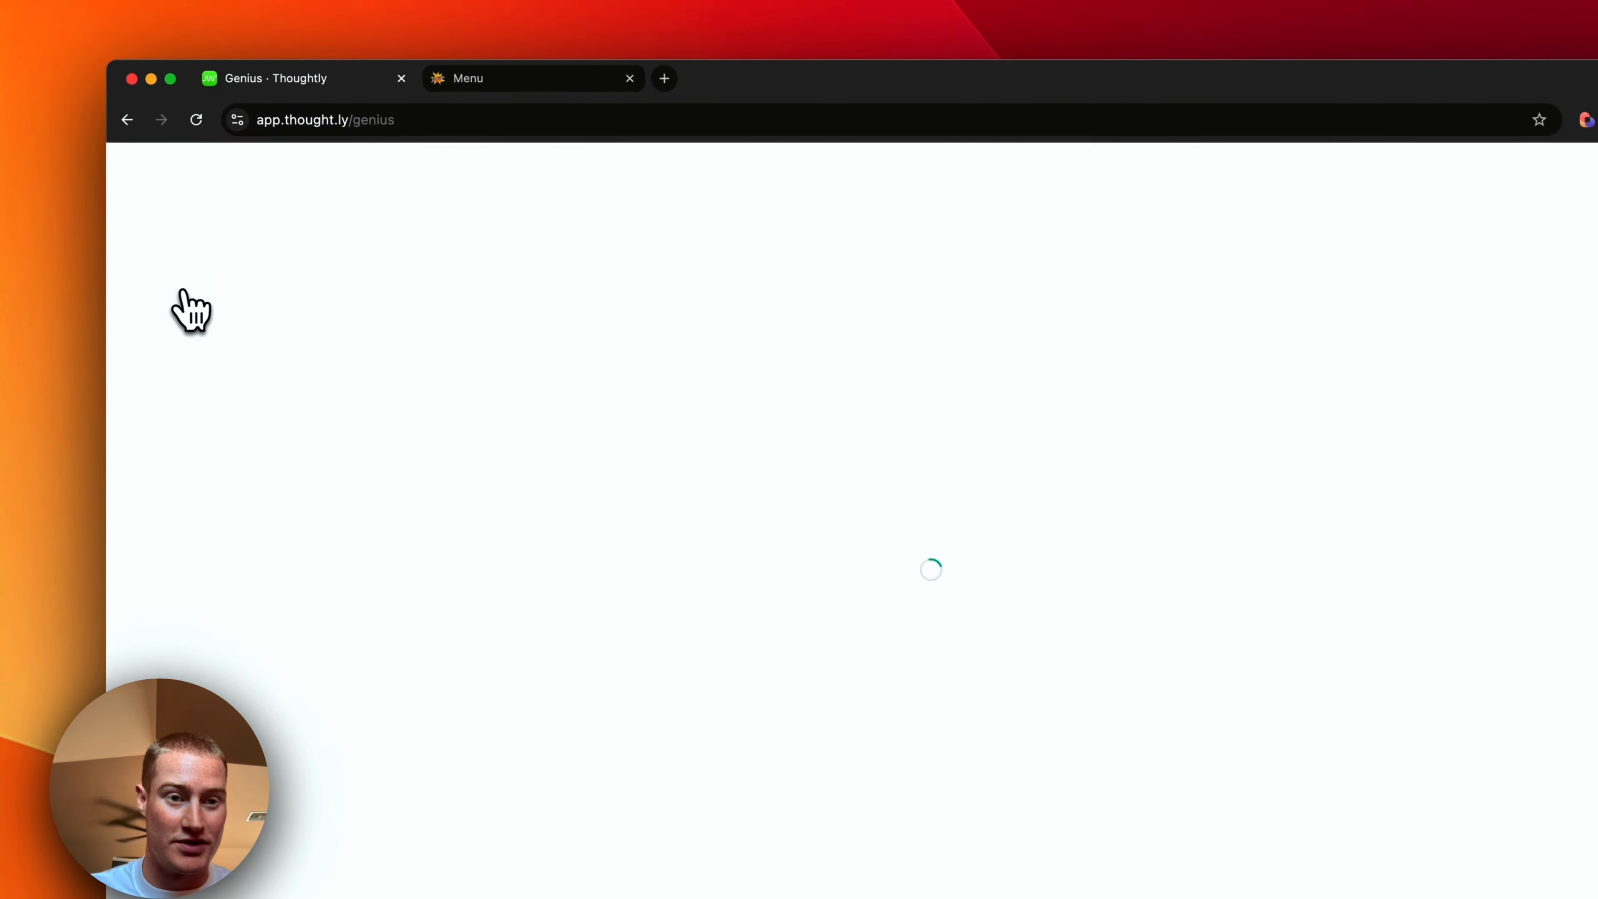
{"action": "left_click", "coordinate": [675, 318]}
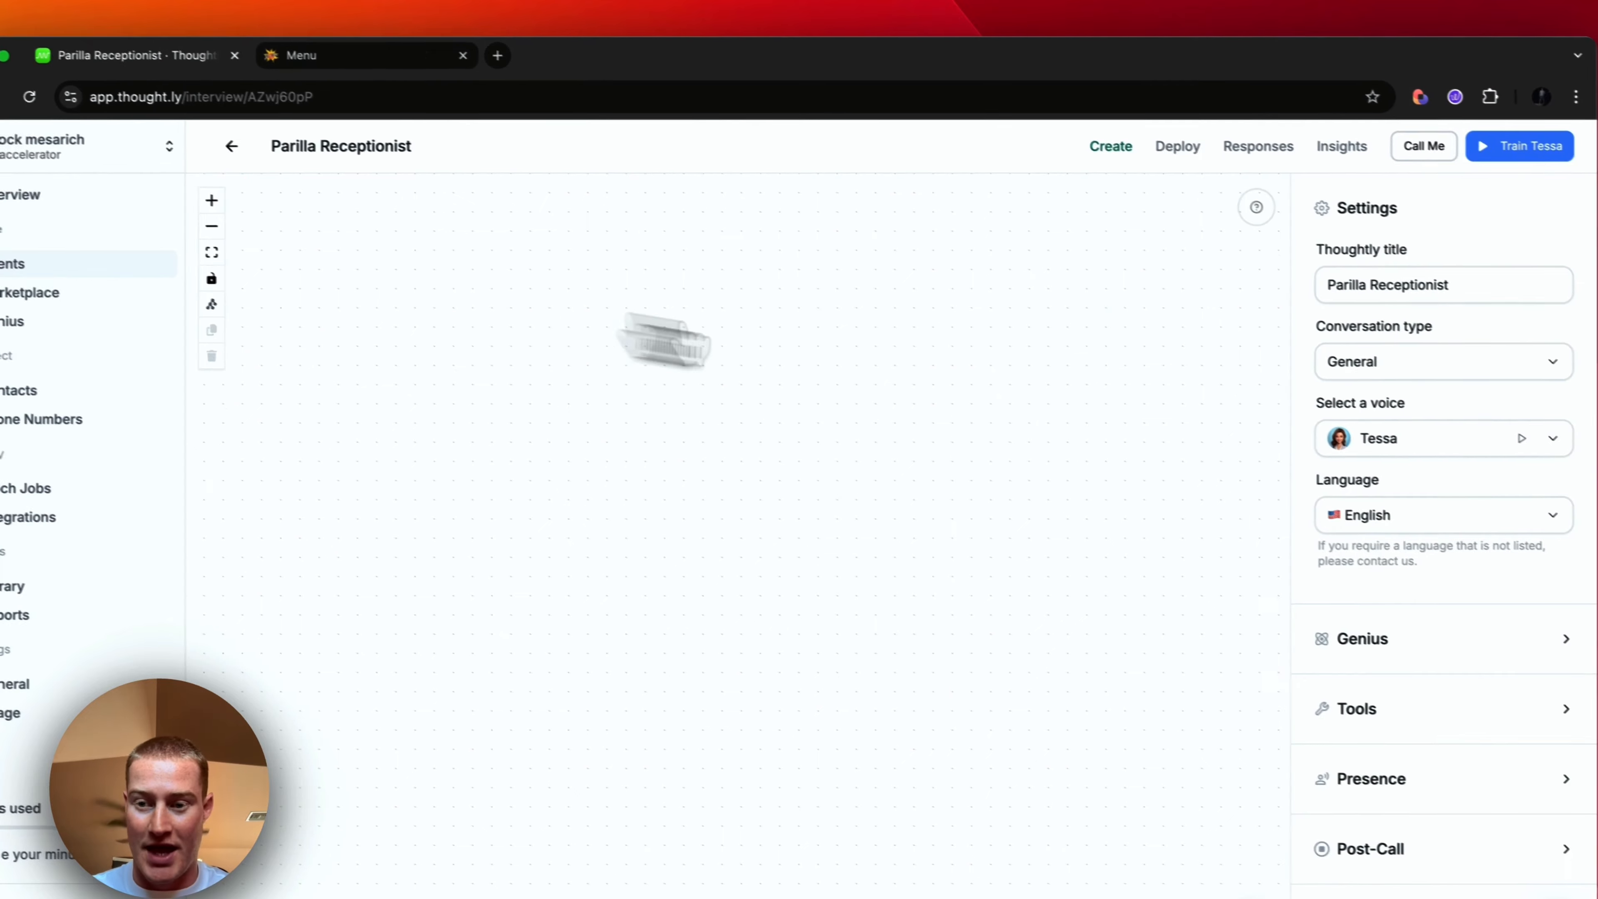
{"action": "left_click", "coordinate": [1482, 655]}
{"action": "left_click", "coordinate": [1454, 365]}
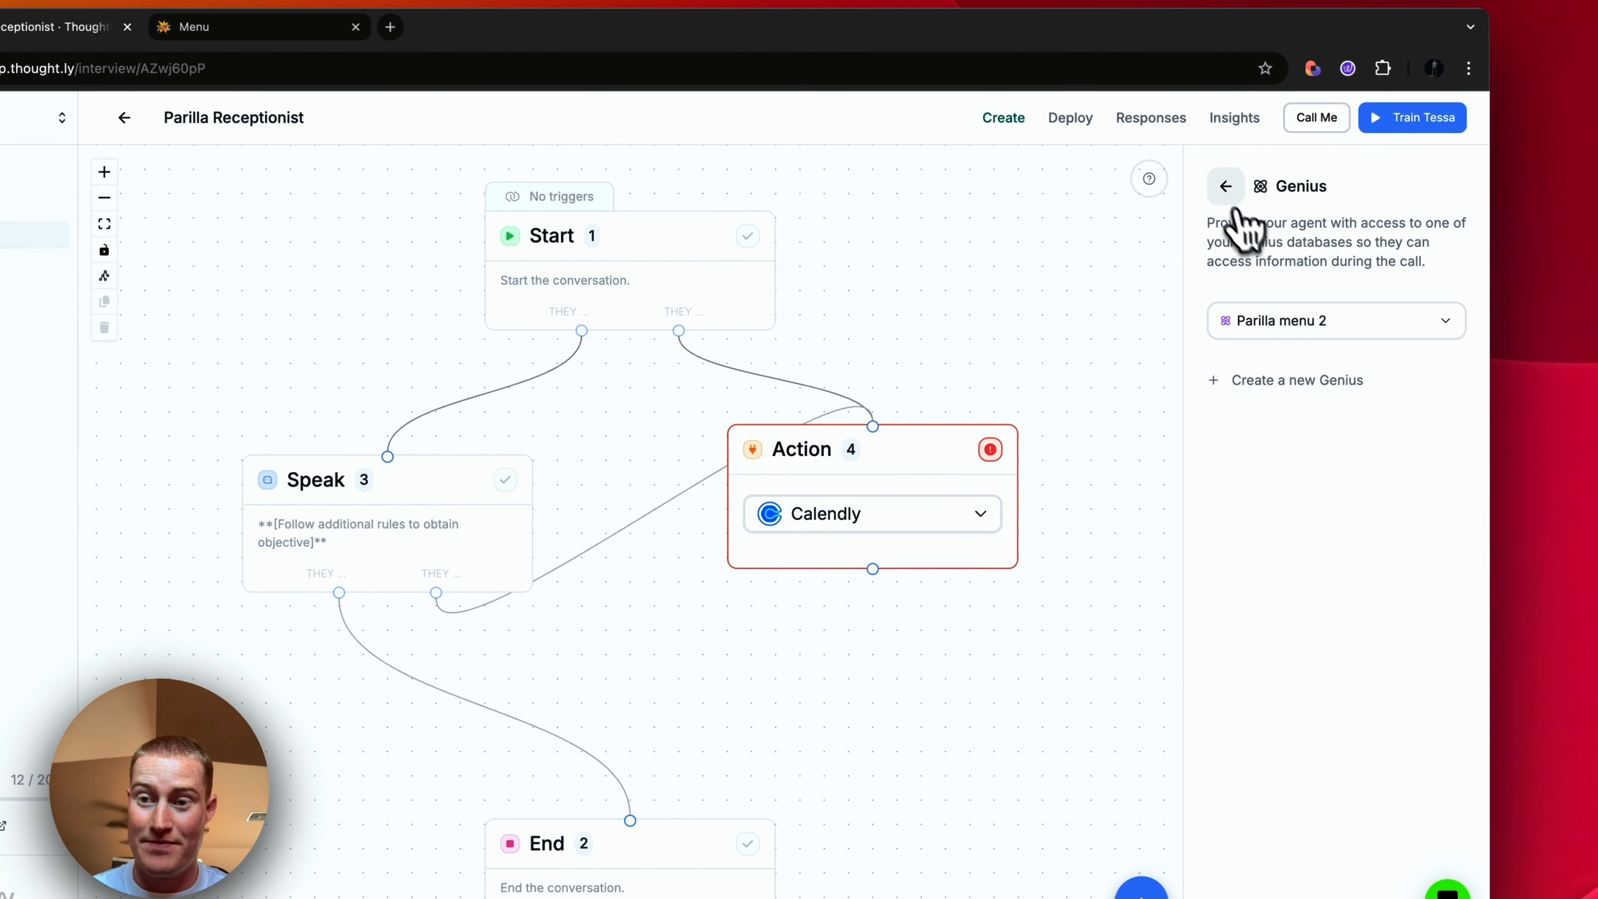
{"action": "left_click", "coordinate": [1225, 187]}
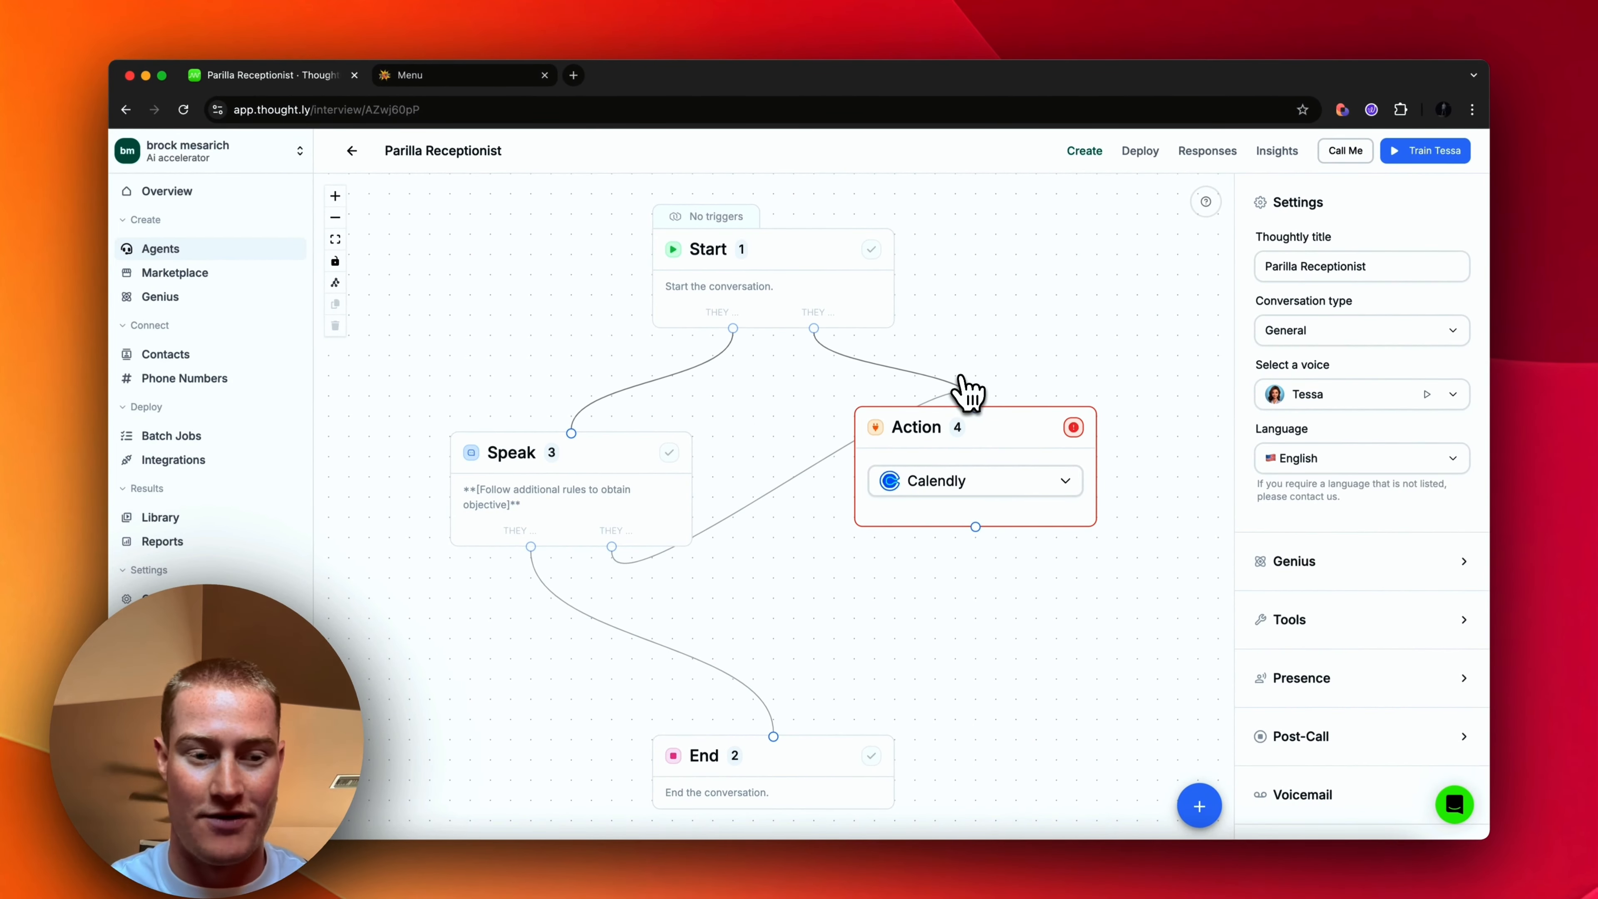
{"action": "scroll", "coordinate": [1407, 572], "scroll_direction": "down", "scroll_amount": 2}
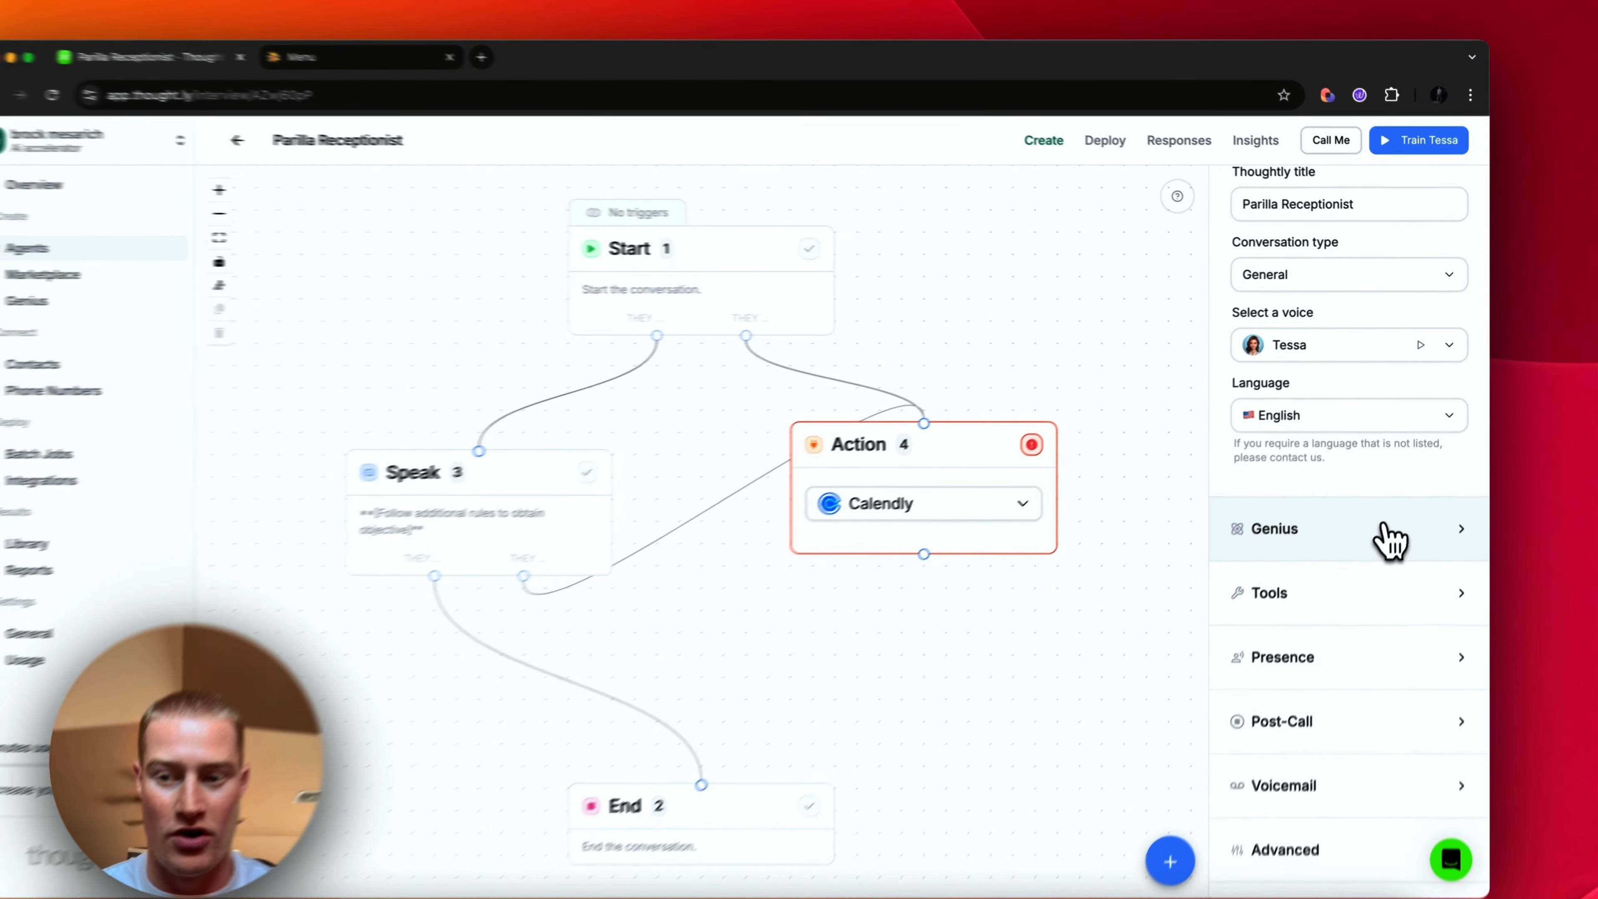
{"action": "left_click", "coordinate": [1390, 535]}
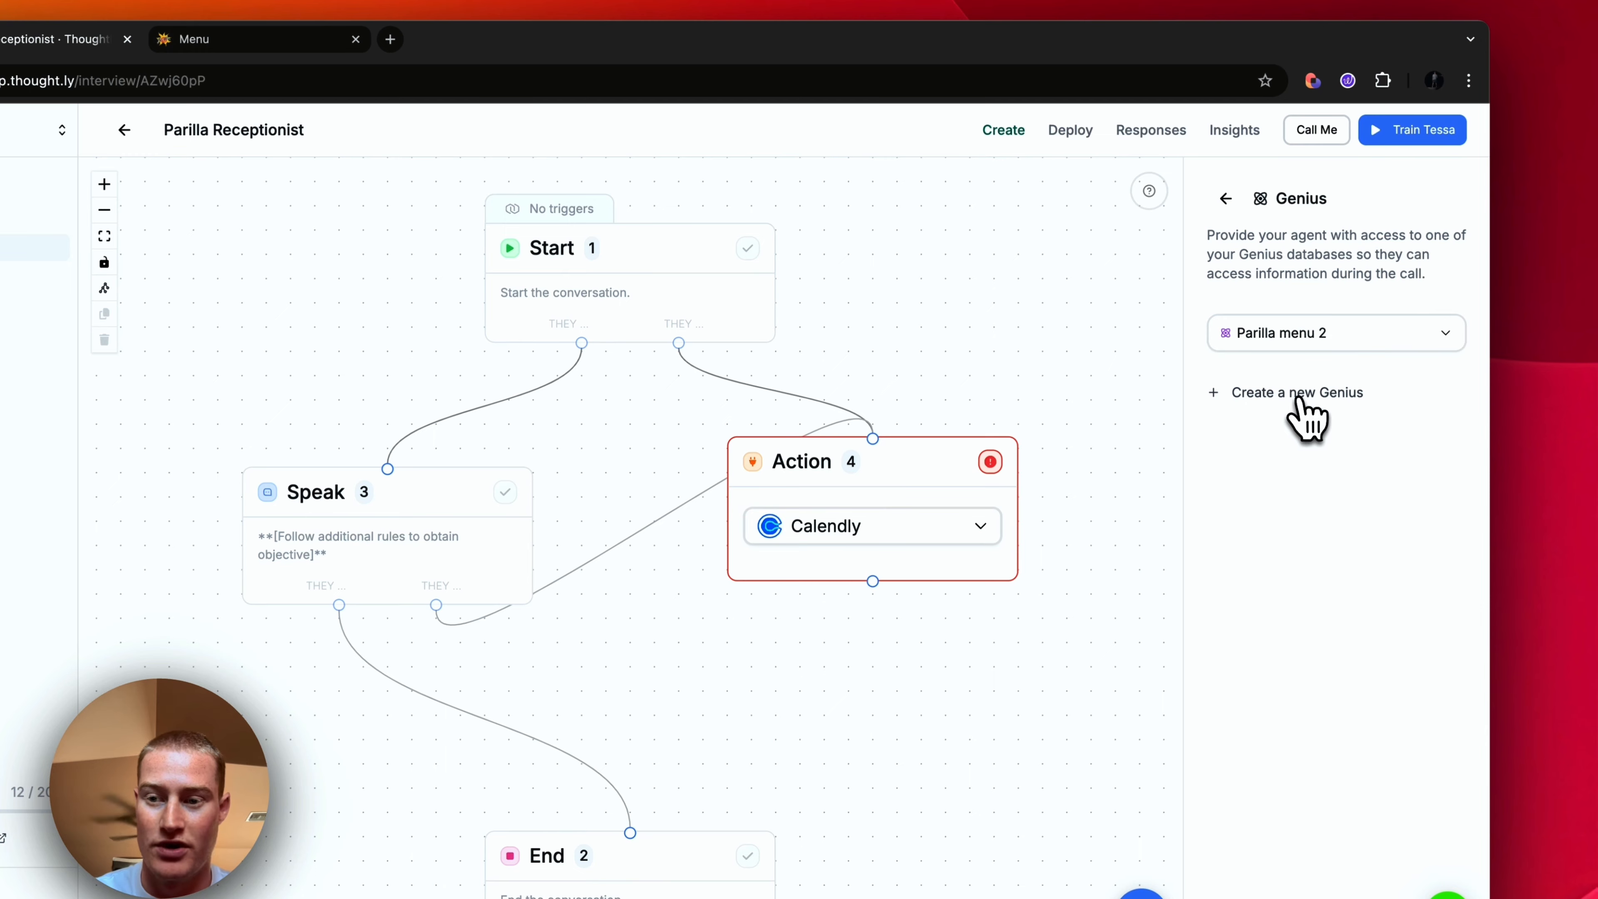
Leave the Genius settings and review the tools assigned to the Parilla Receptionist agent.
{"action": "left_click", "coordinate": [1228, 199]}
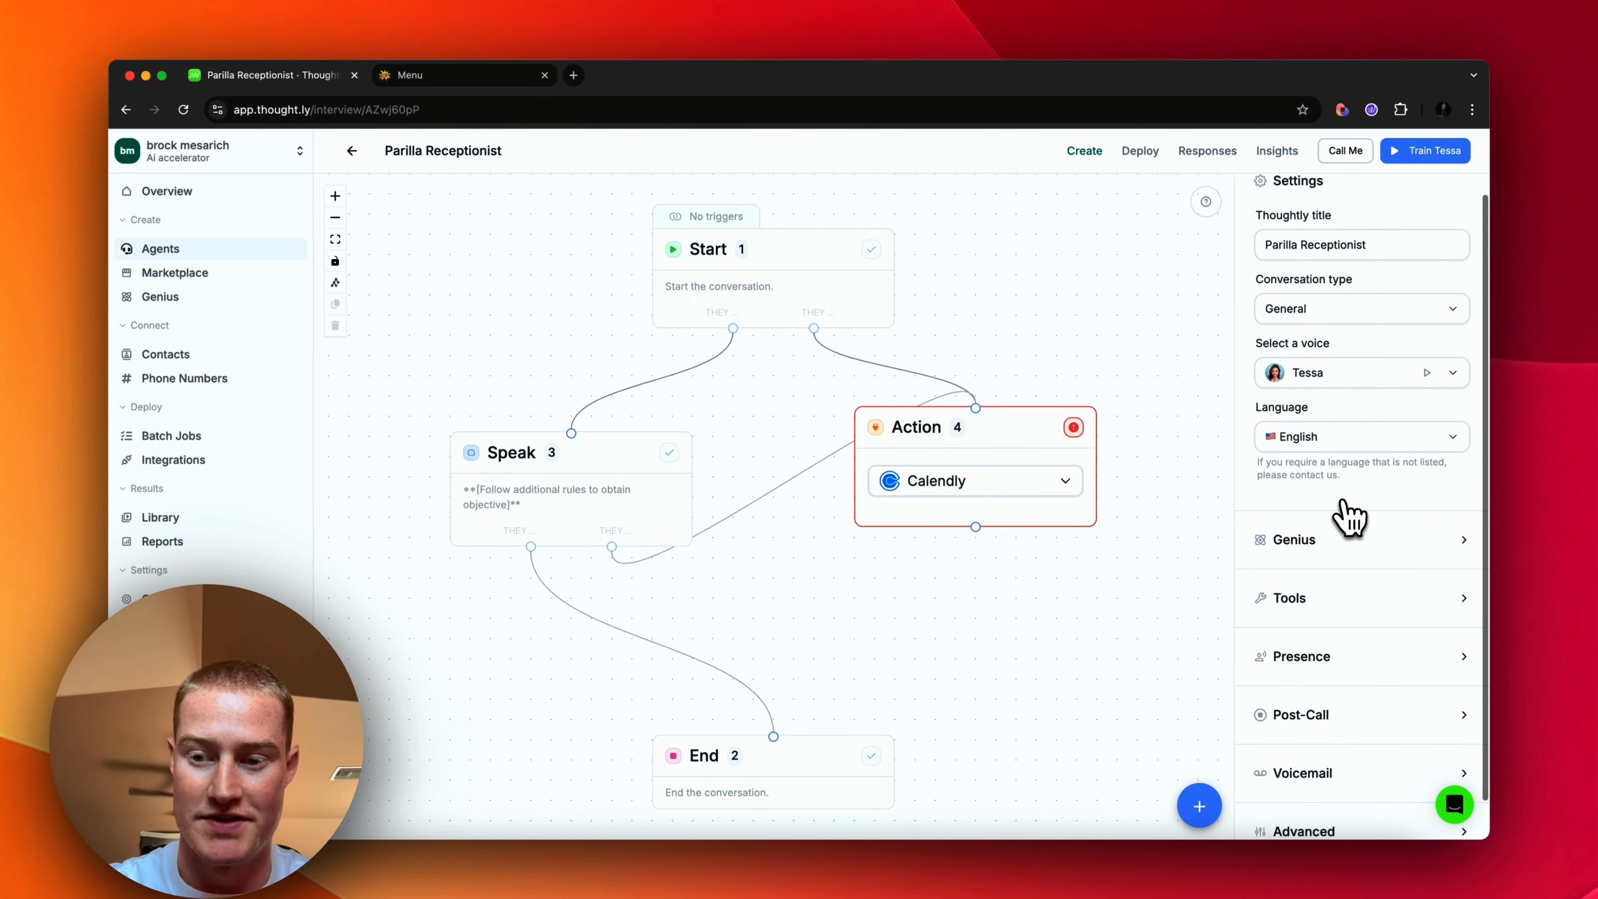
{"action": "scroll", "coordinate": [1347, 513], "scroll_direction": "down", "scroll_amount": 2}
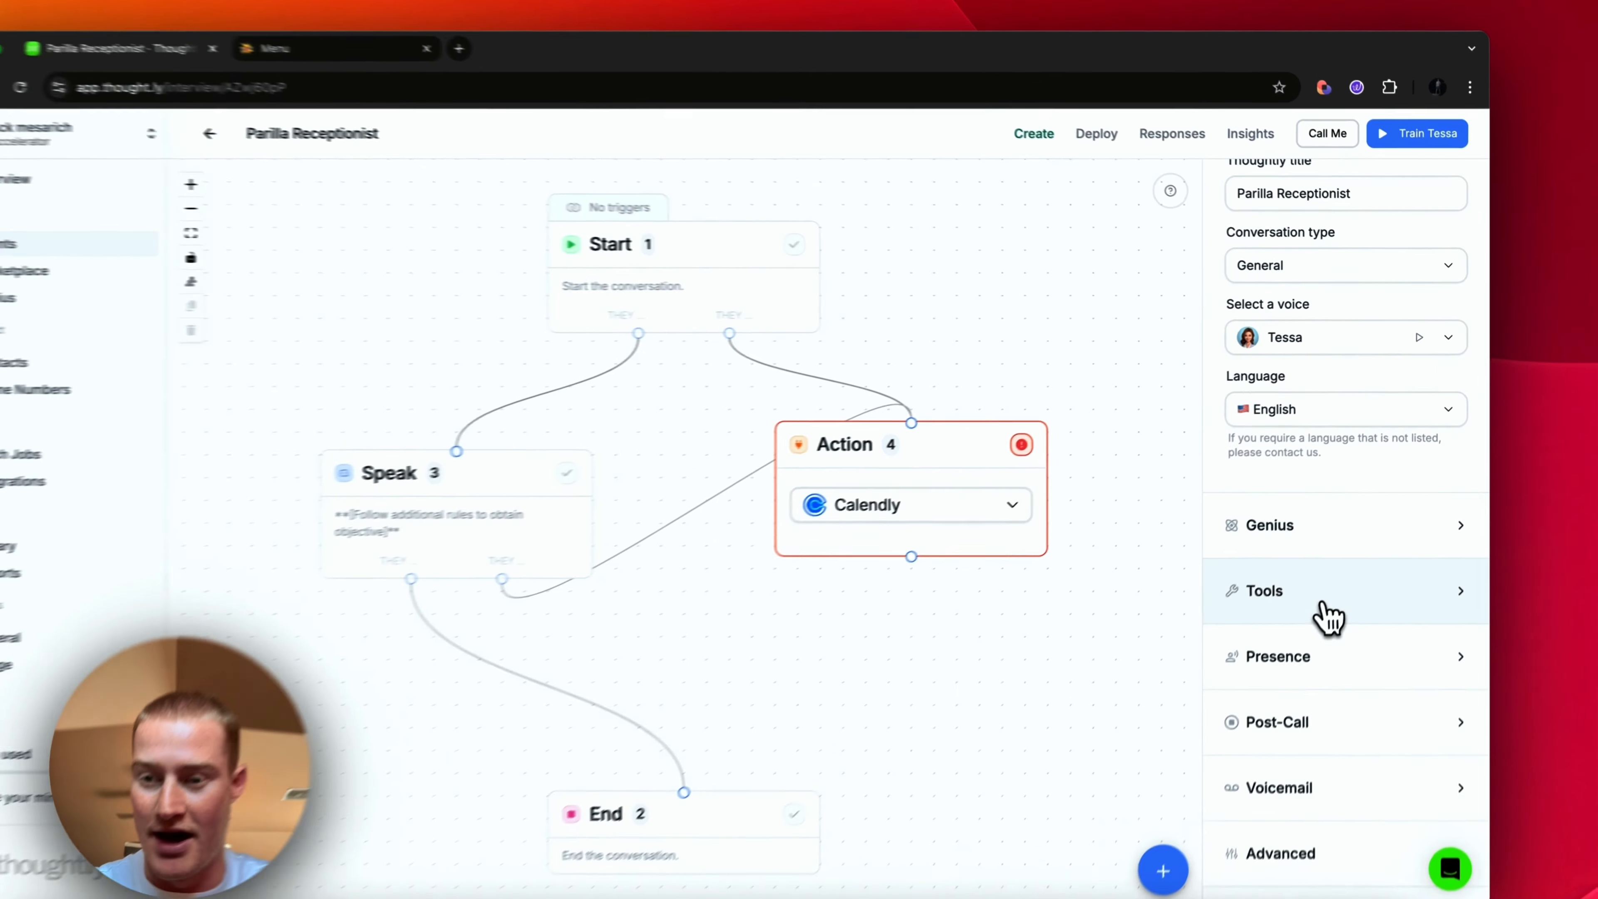
{"action": "left_click", "coordinate": [1393, 558]}
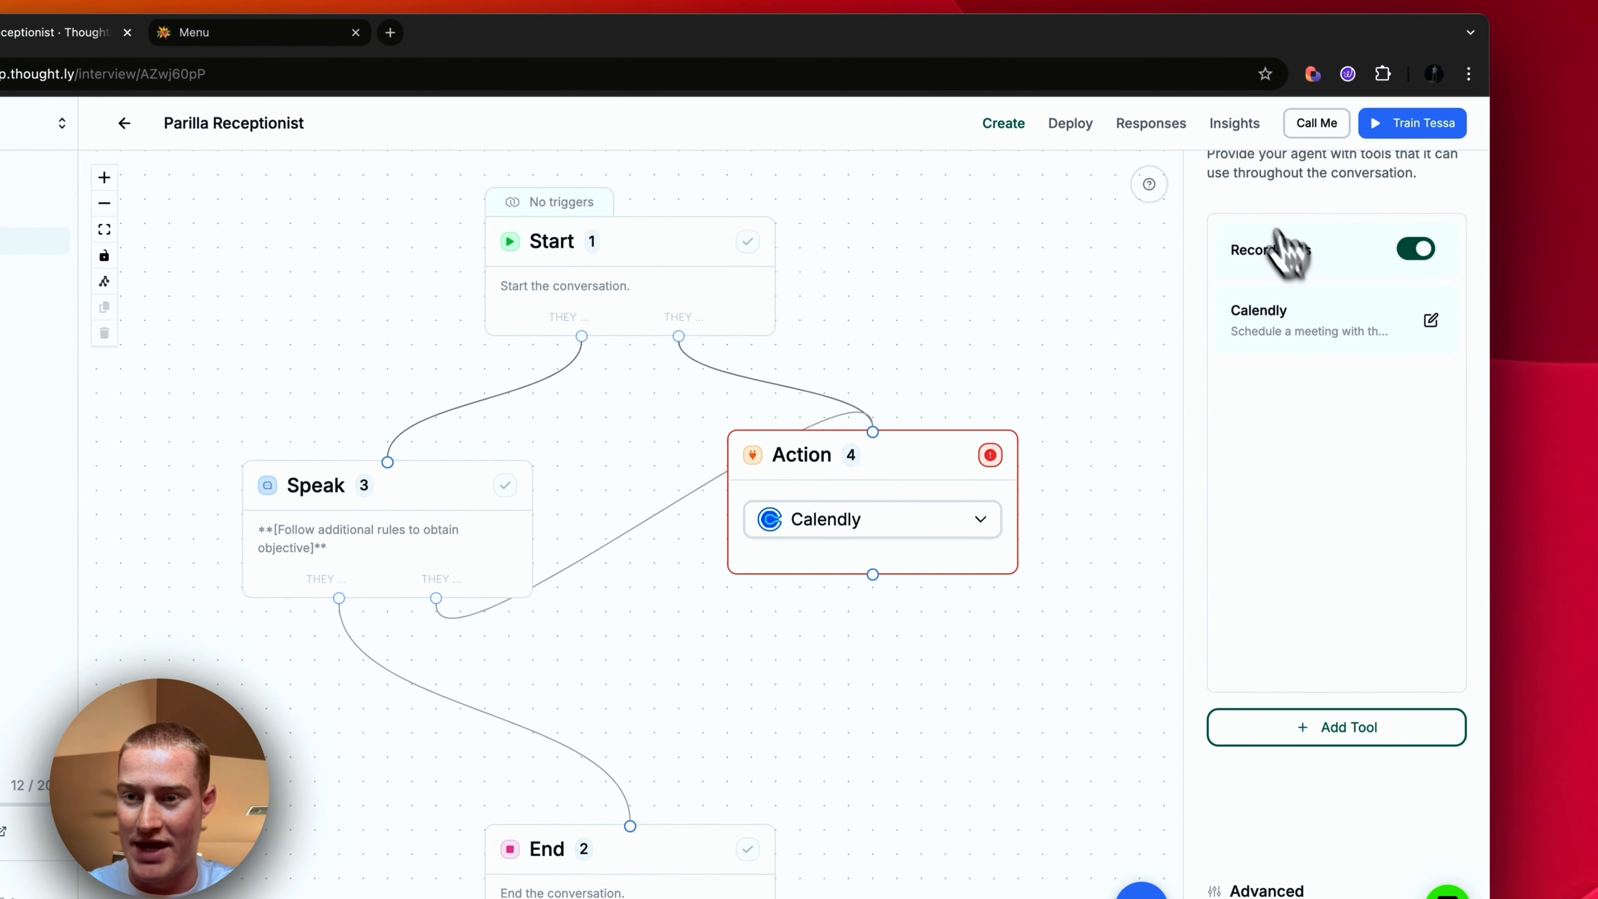
{"action": "left_click", "coordinate": [1227, 189]}
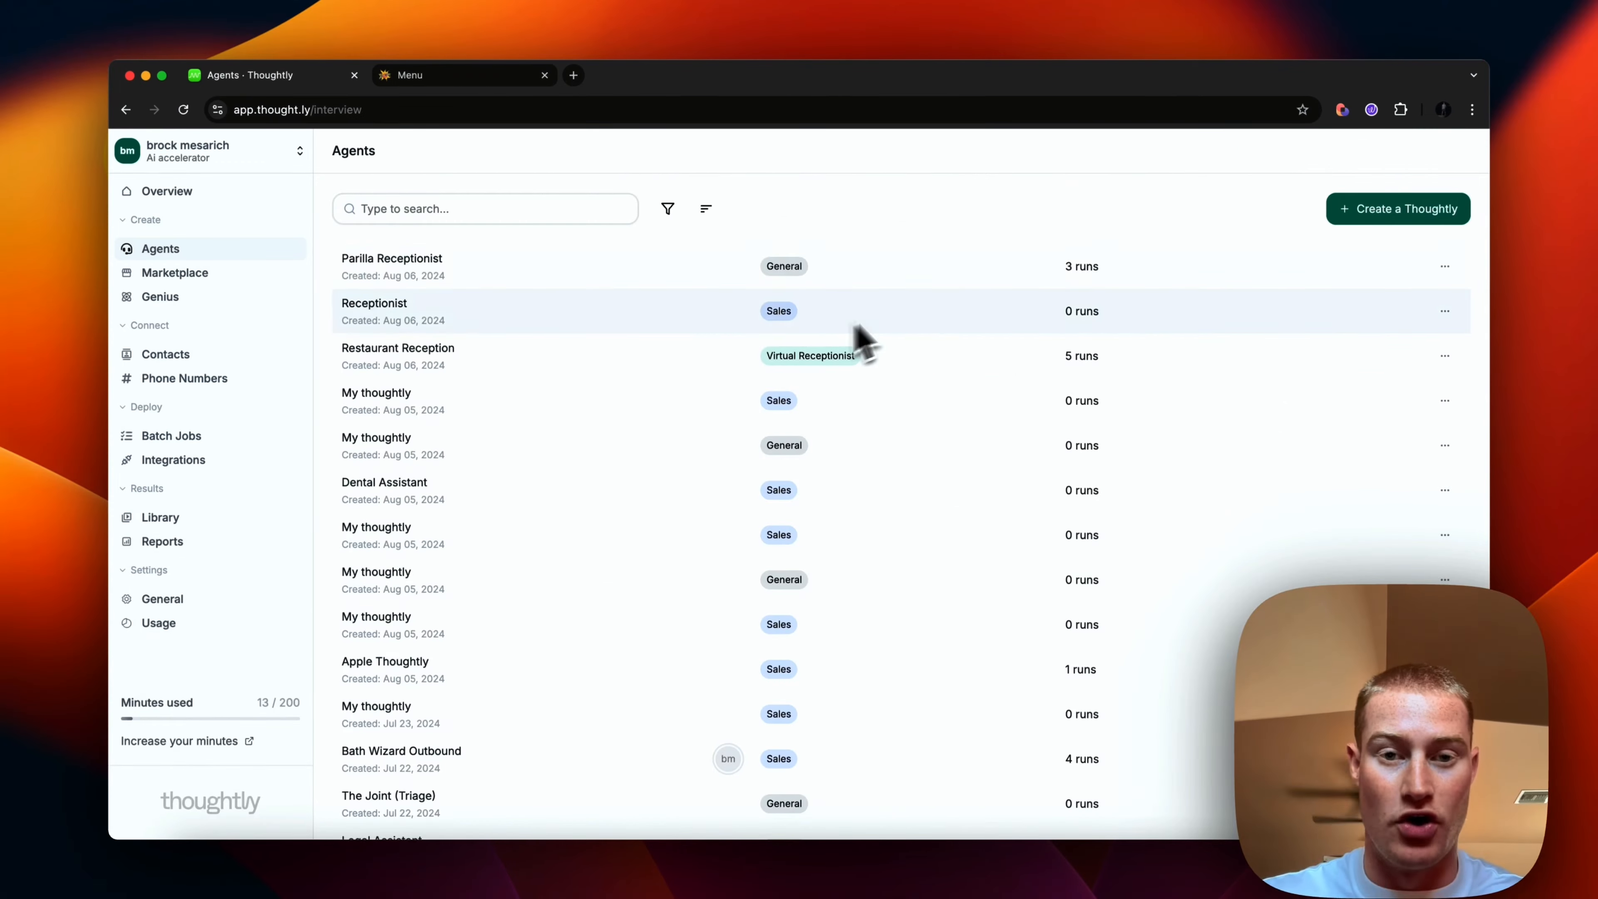
Look through the phone numbers available to buy and the support chat for purchasing more phone number credits.
{"action": "left_click", "coordinate": [189, 378]}
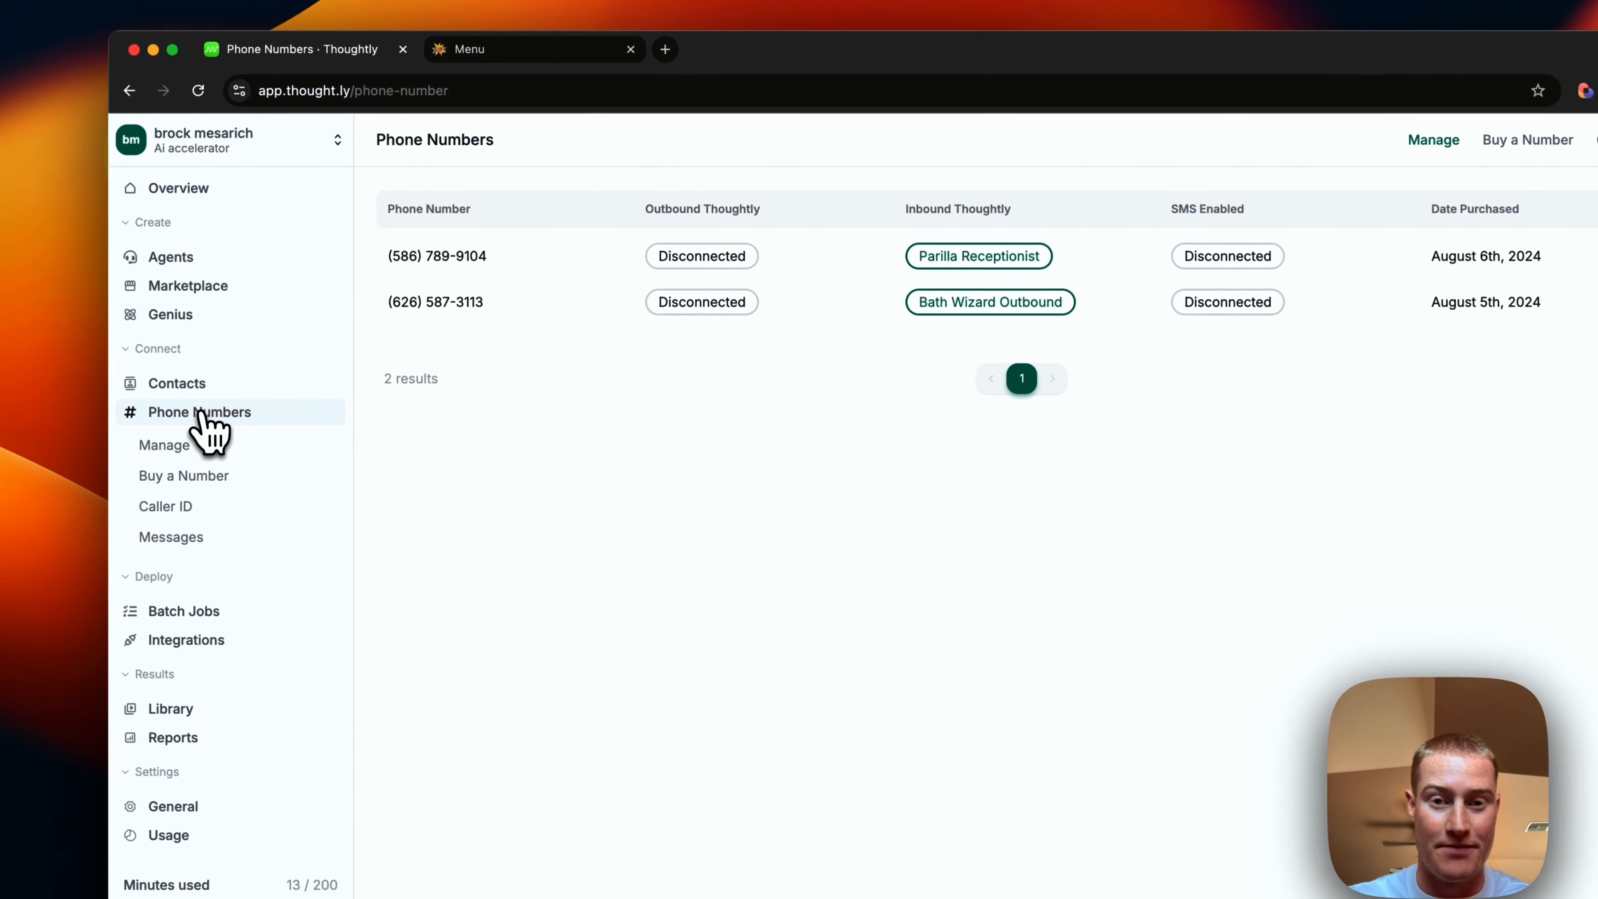
{"action": "left_click", "coordinate": [200, 472]}
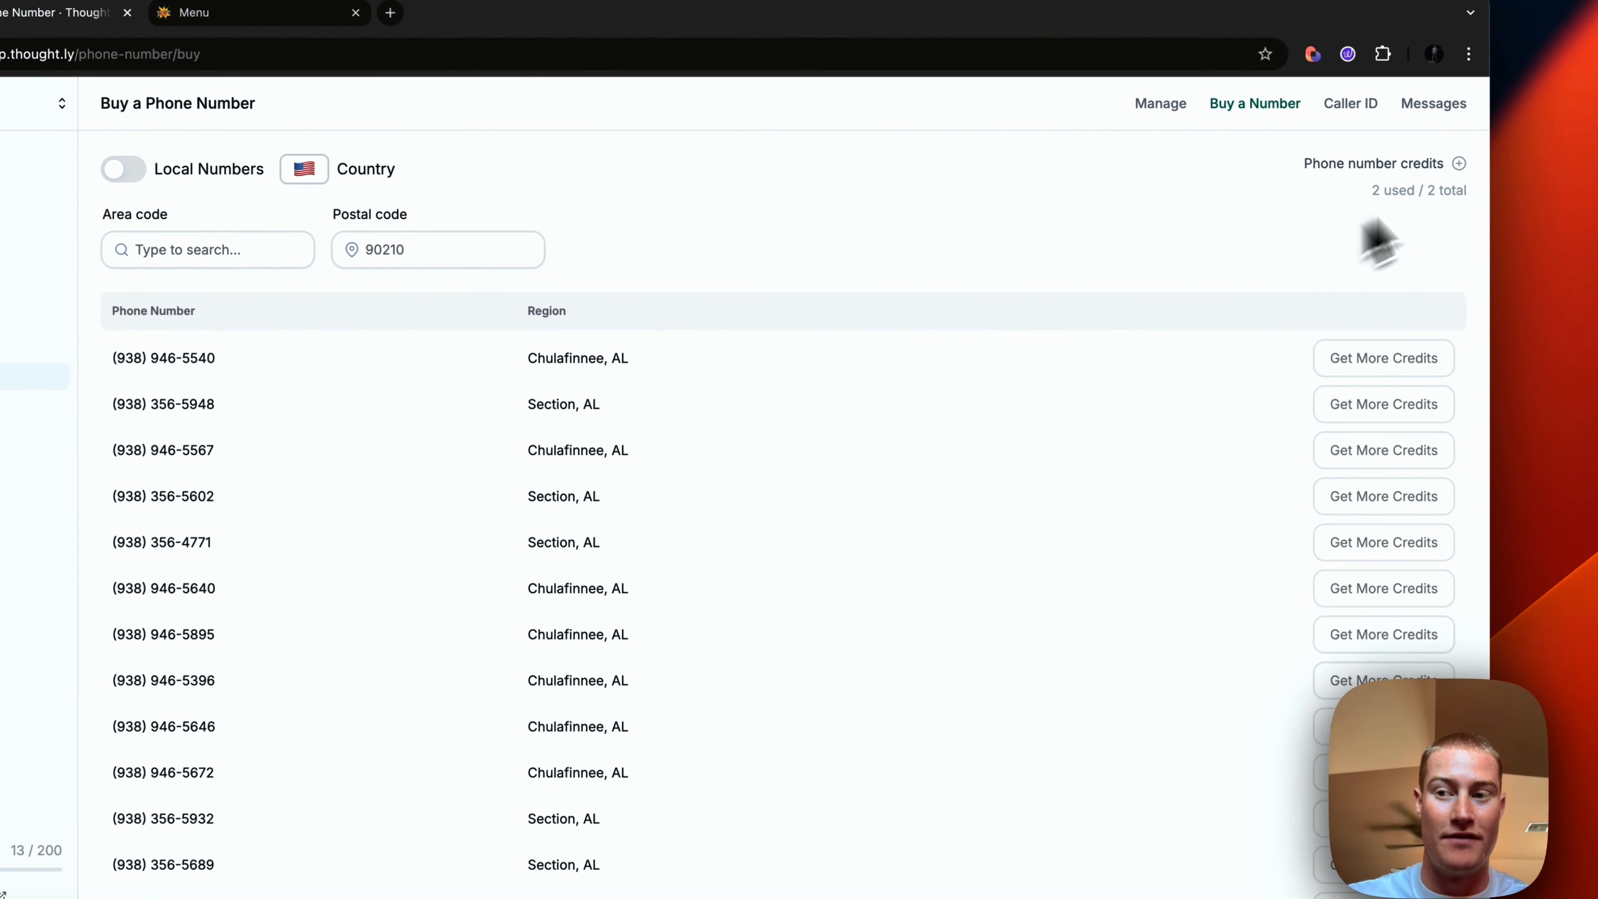
{"action": "left_click", "coordinate": [1459, 165]}
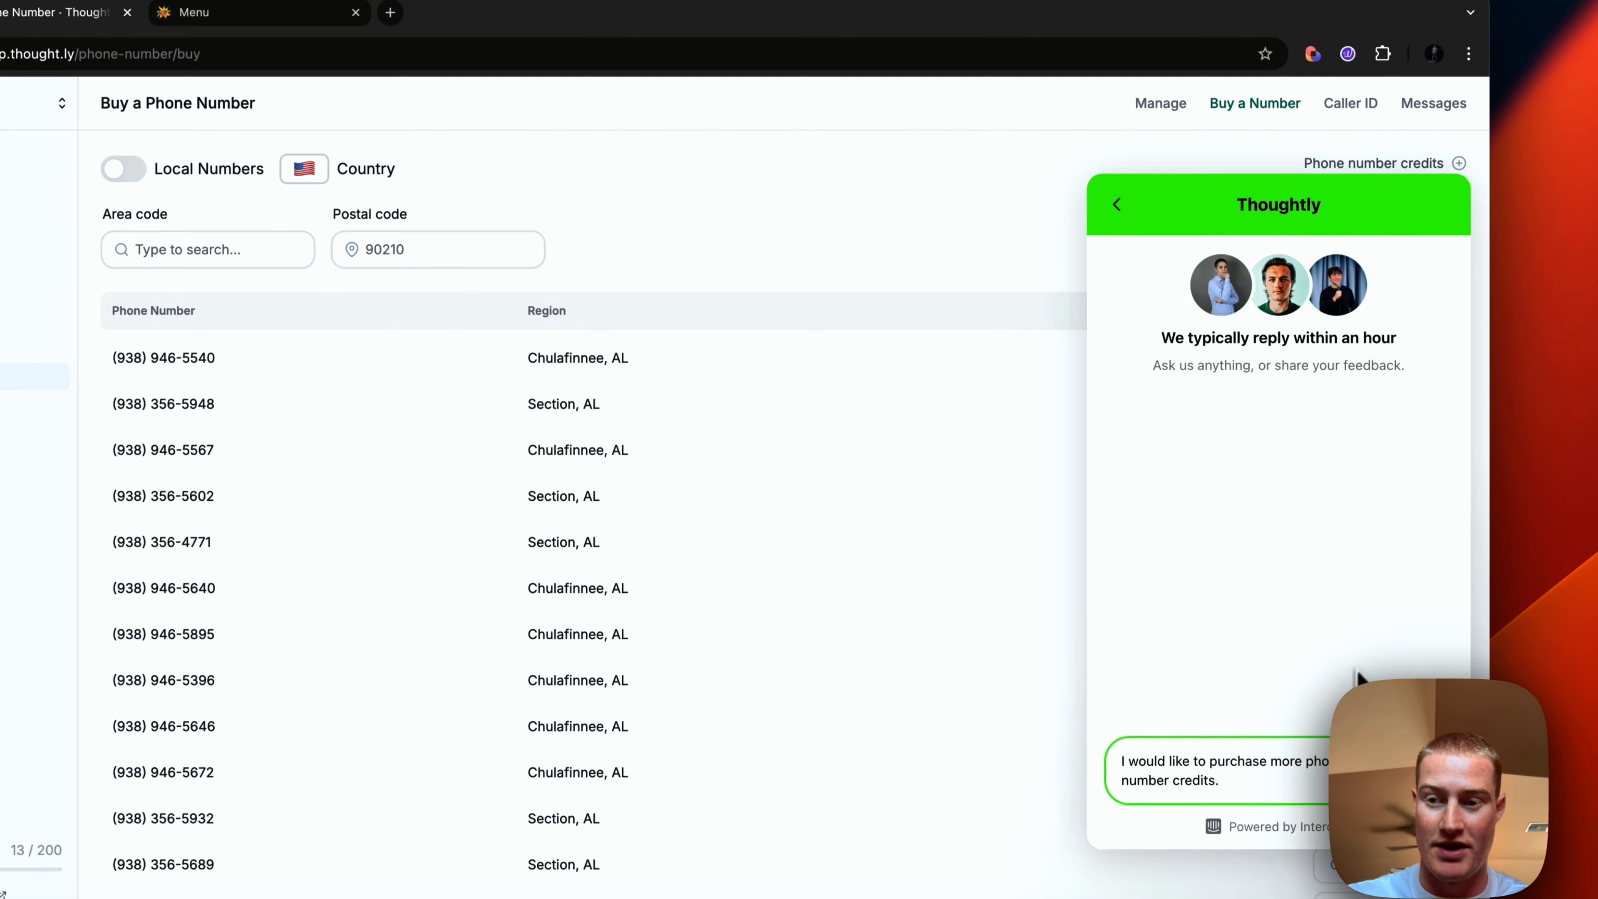
{"action": "left_click", "coordinate": [1117, 167]}
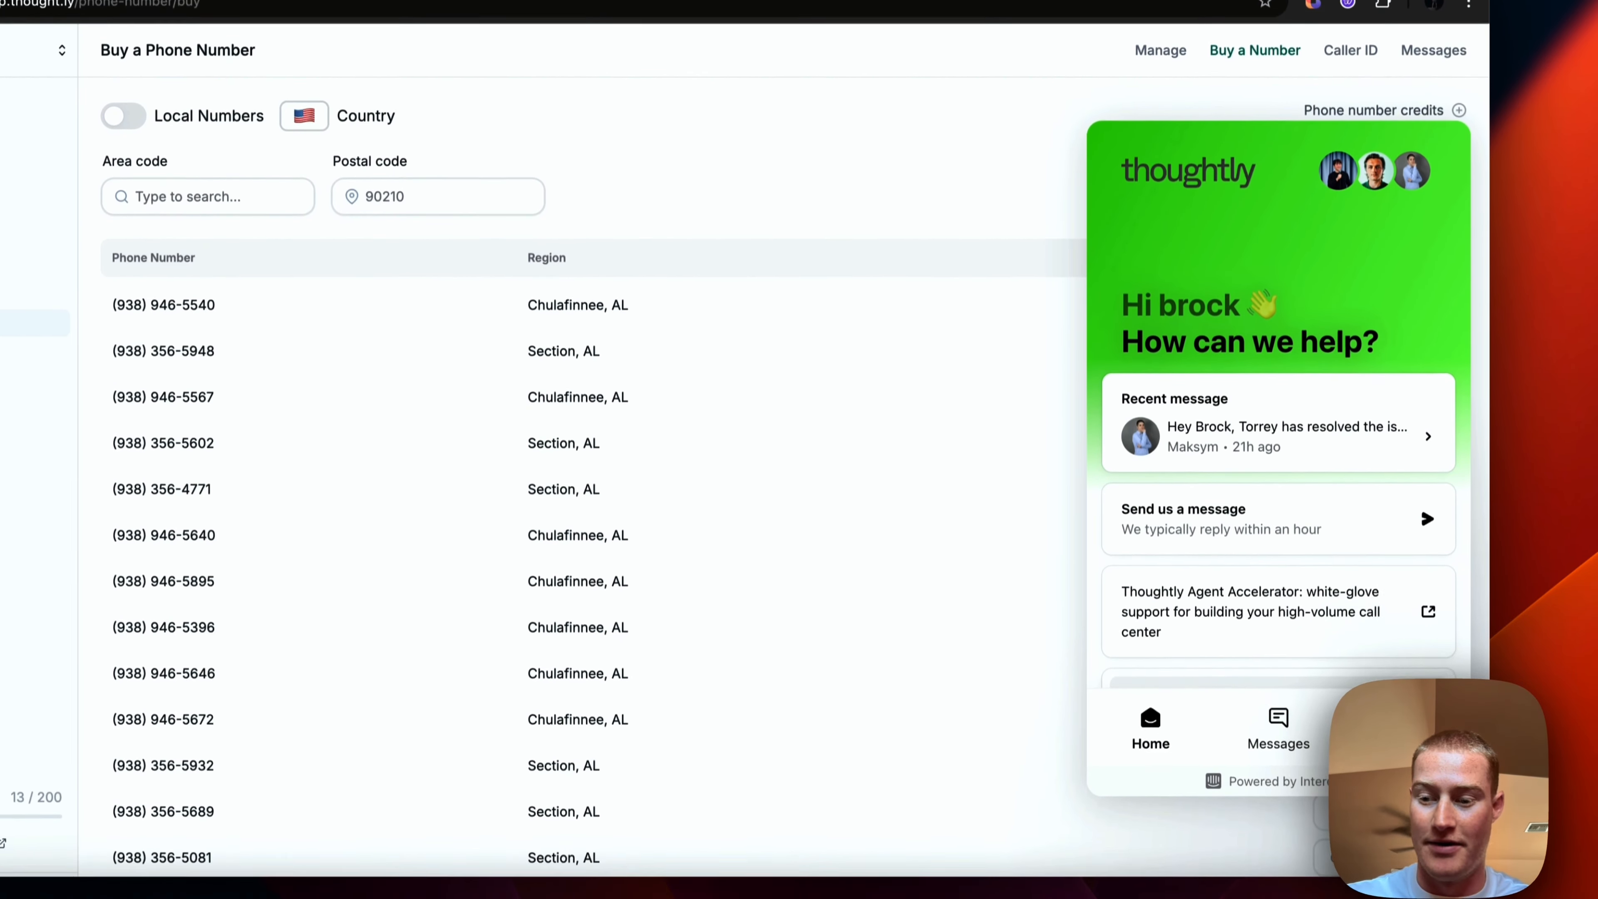
{"action": "left_click", "coordinate": [1447, 834]}
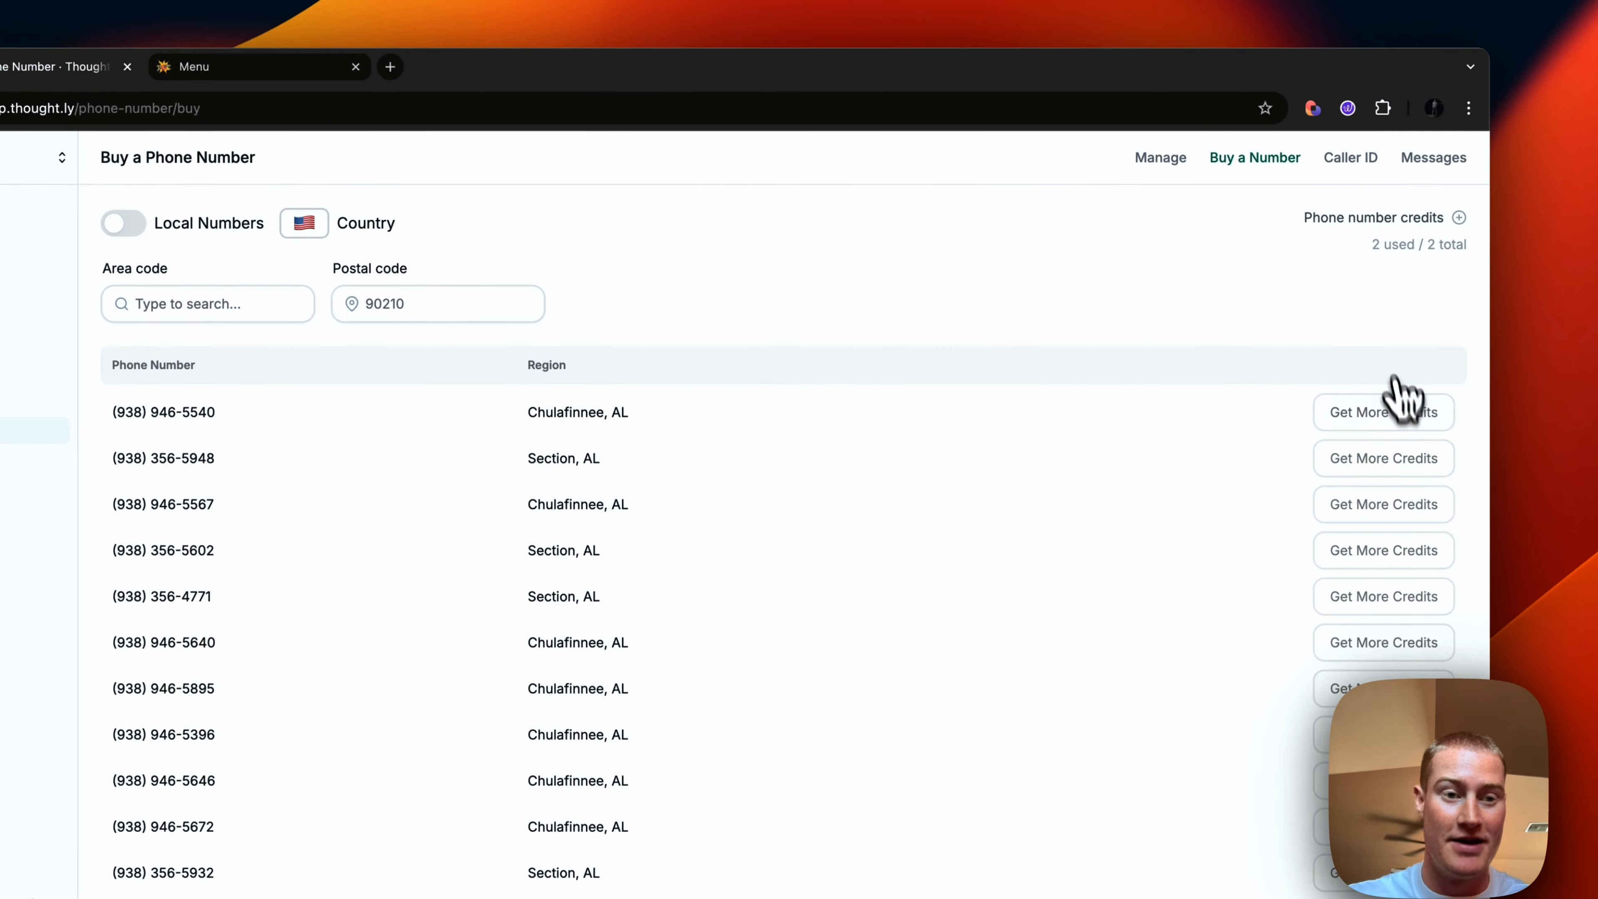
Disconnect the Parilla Receptionist agent from inbound calls on the phone number purchased on August 6th, 2024.
{"action": "left_click", "coordinate": [153, 448]}
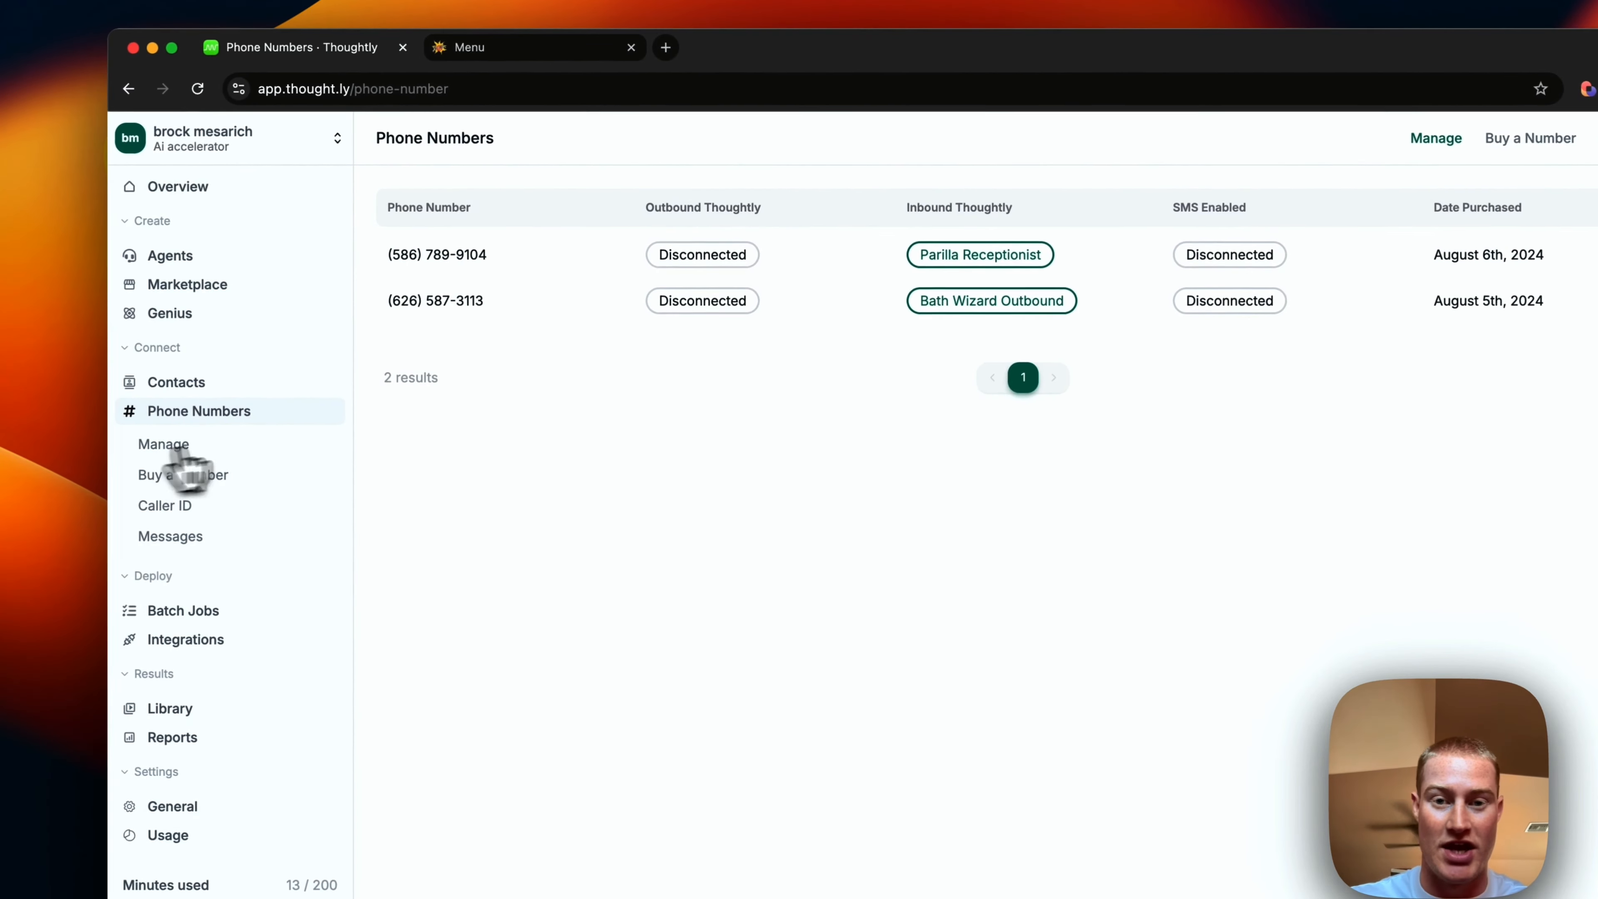
{"action": "left_click", "coordinate": [948, 223]}
{"action": "left_click", "coordinate": [973, 583]}
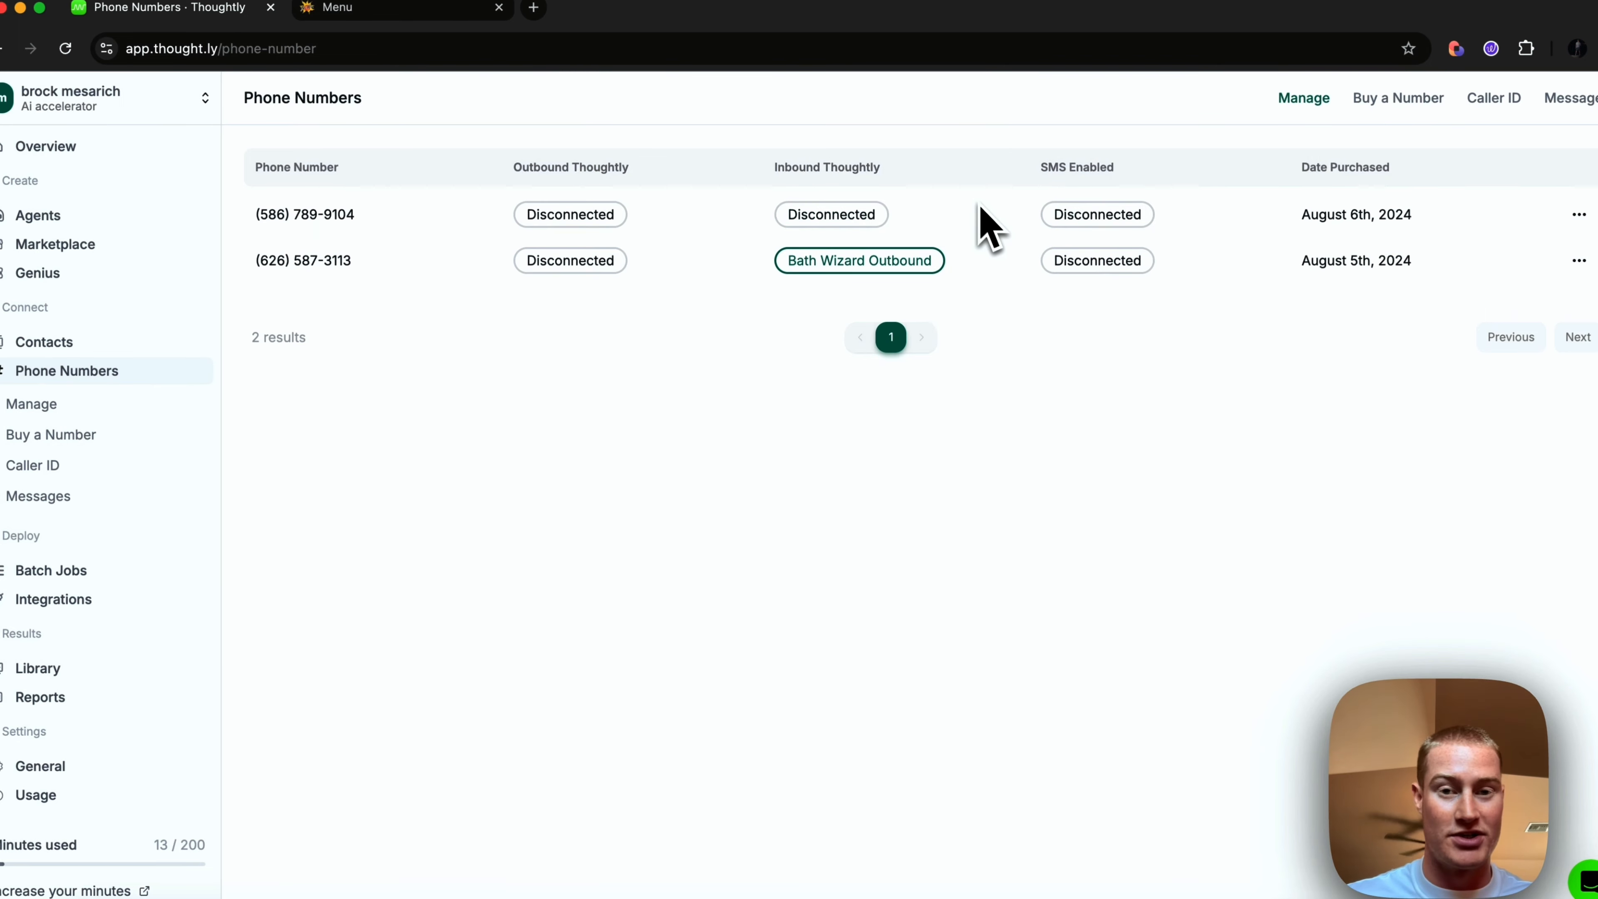
Connect the Parilla Receptionist agent as the inbound Thoughtly of the phone number purchased on August 6th, 2024.
{"action": "left_click", "coordinate": [883, 217]}
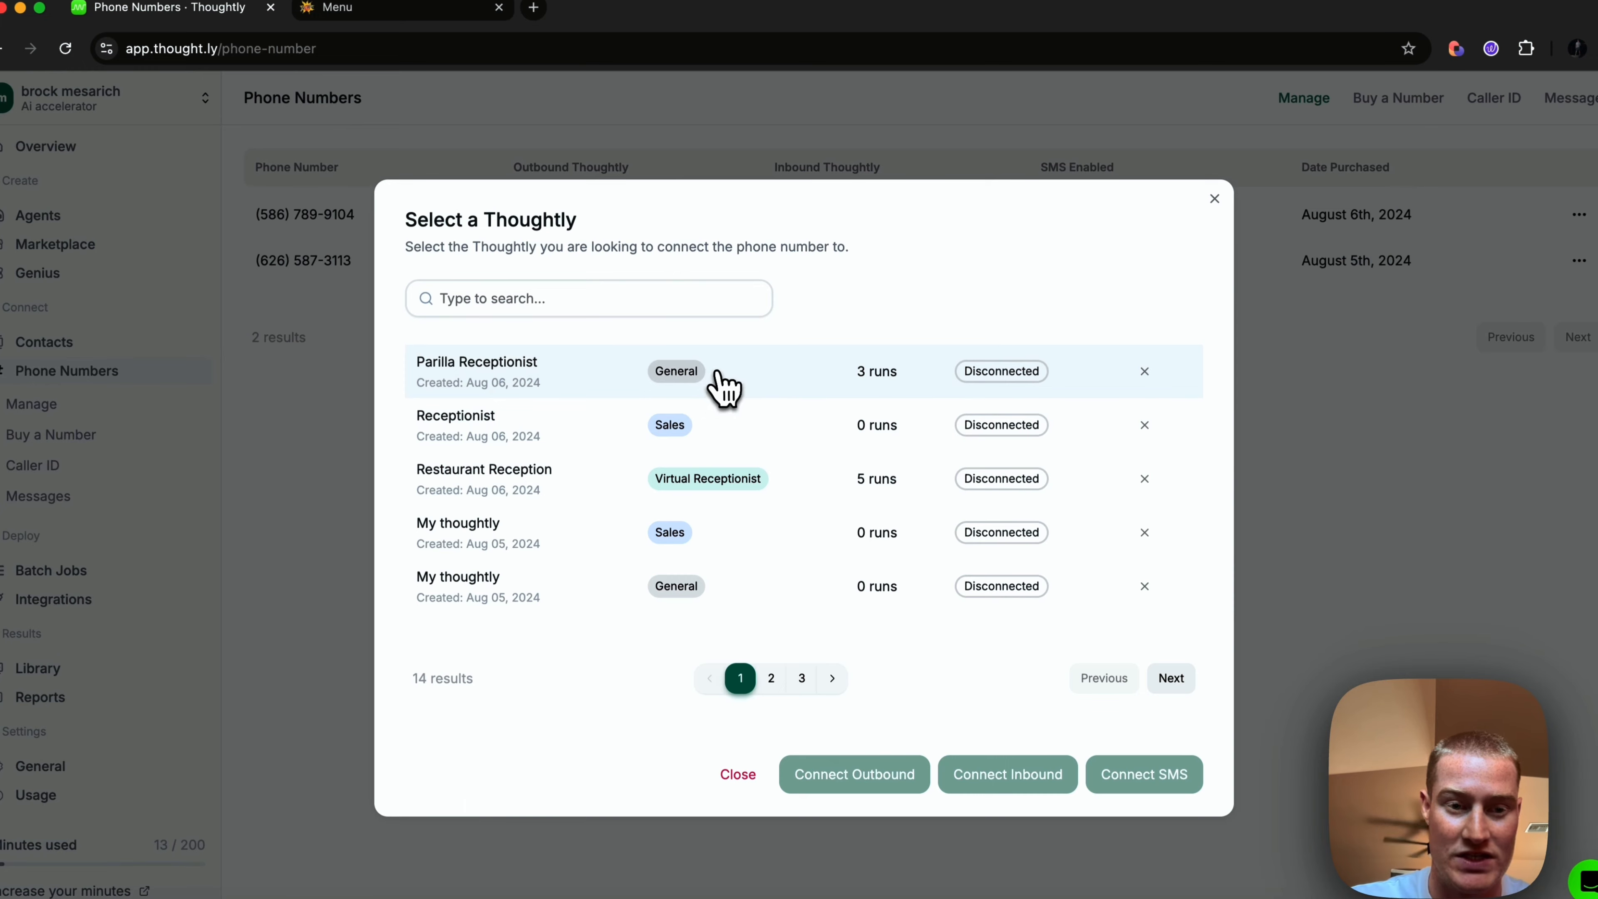
{"action": "left_click", "coordinate": [724, 387]}
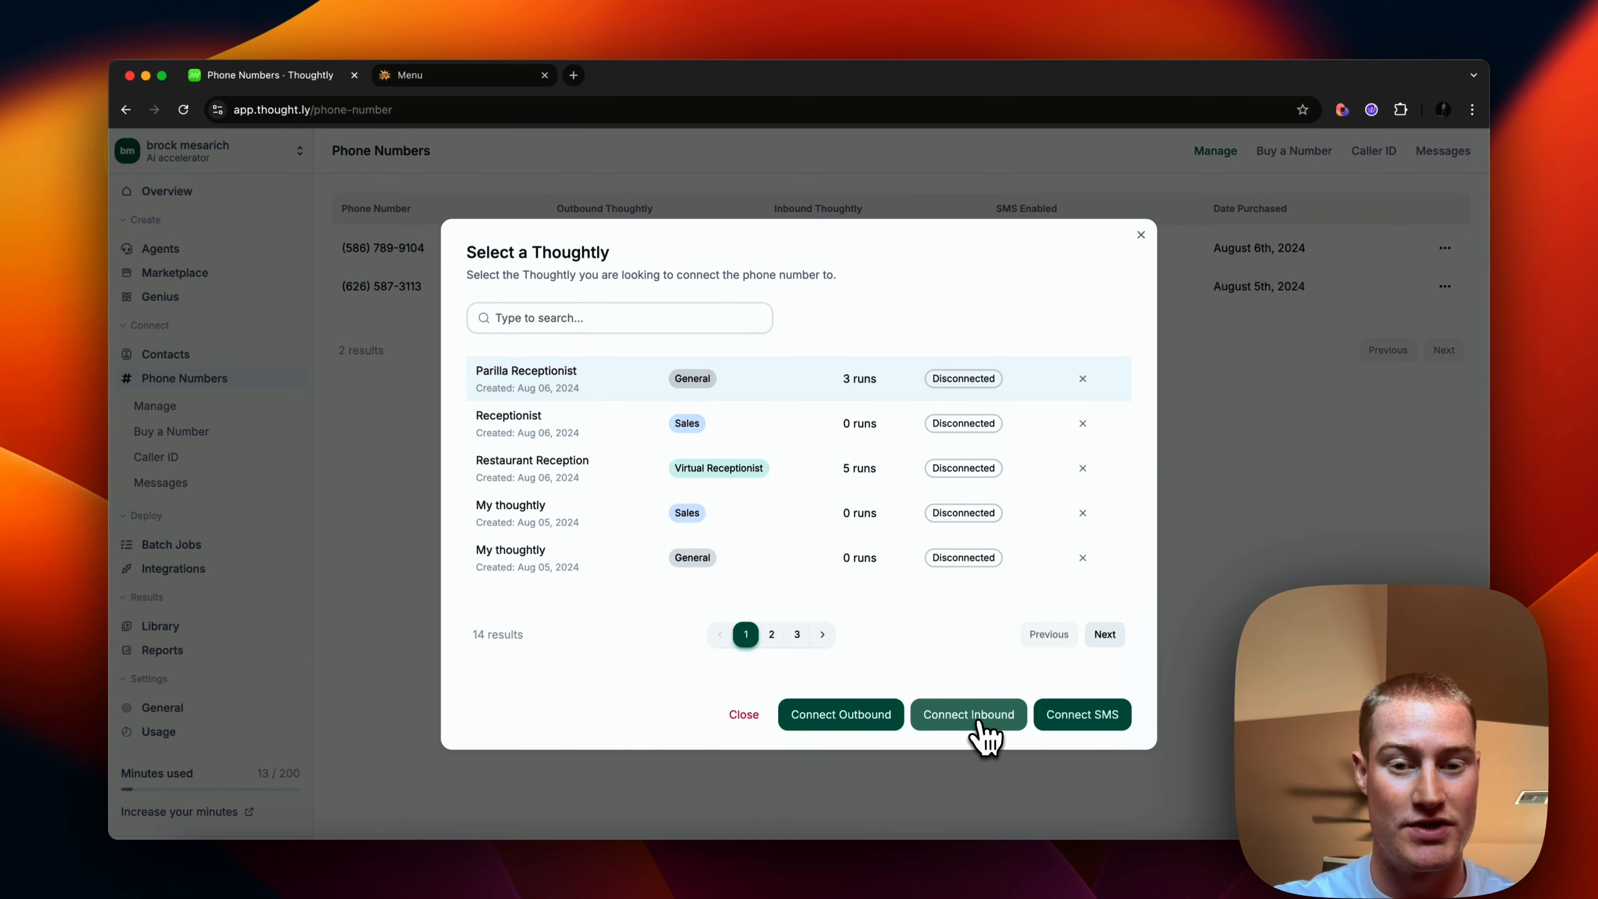
{"action": "left_click", "coordinate": [982, 724]}
{"action": "left_click", "coordinate": [879, 531]}
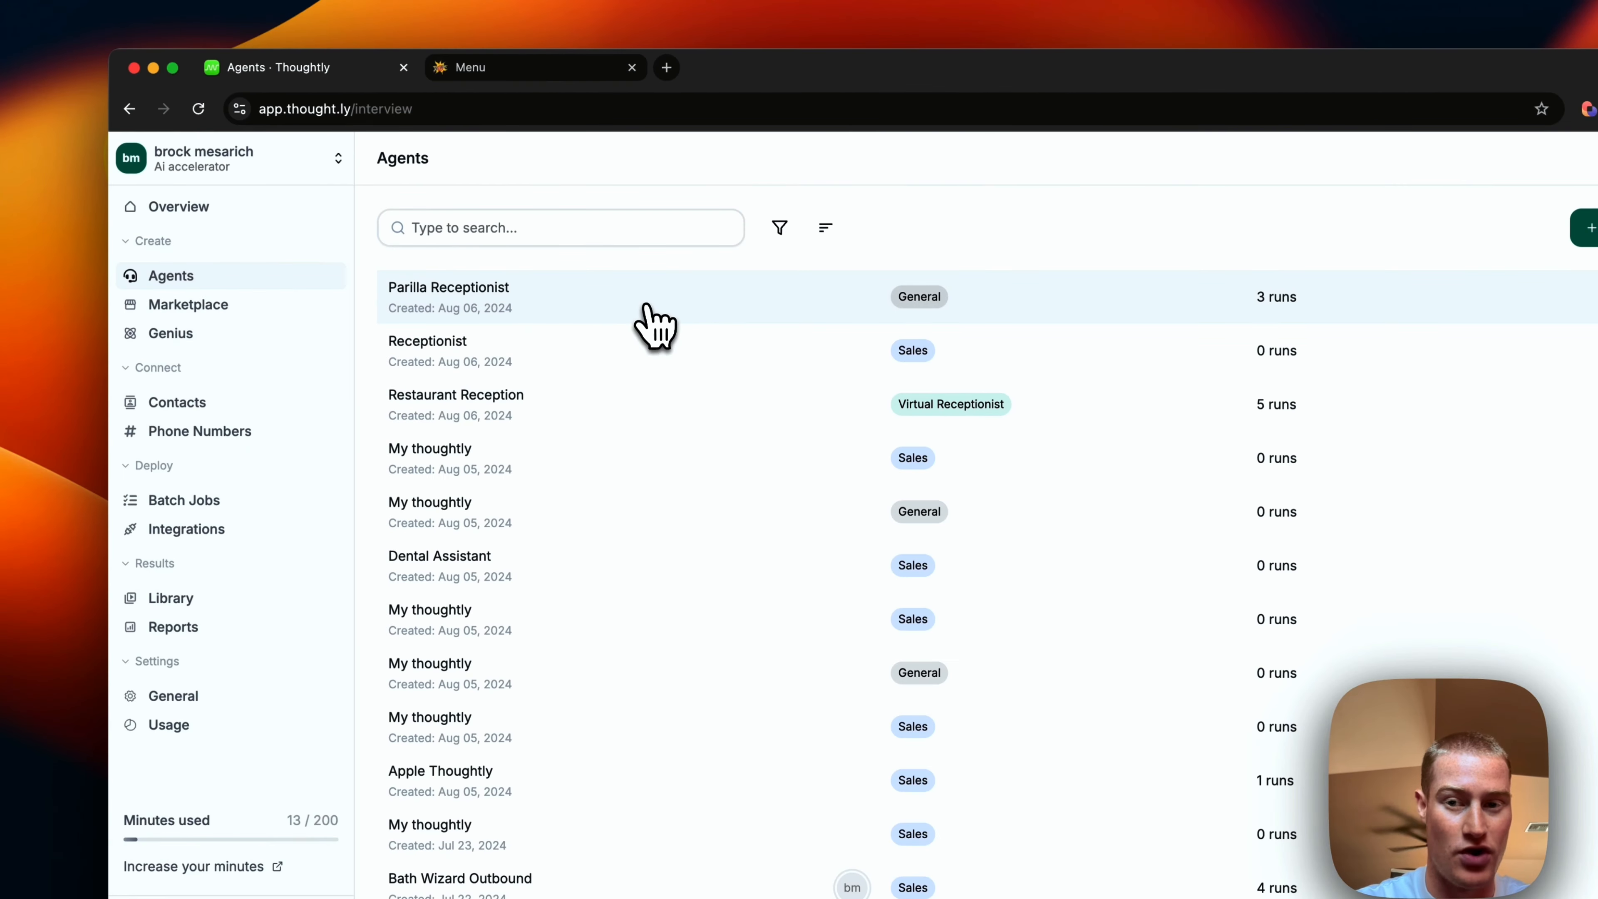
Open the Parilla Receptionist agent and place a test call from it to your own contact.
{"action": "left_click", "coordinate": [652, 325]}
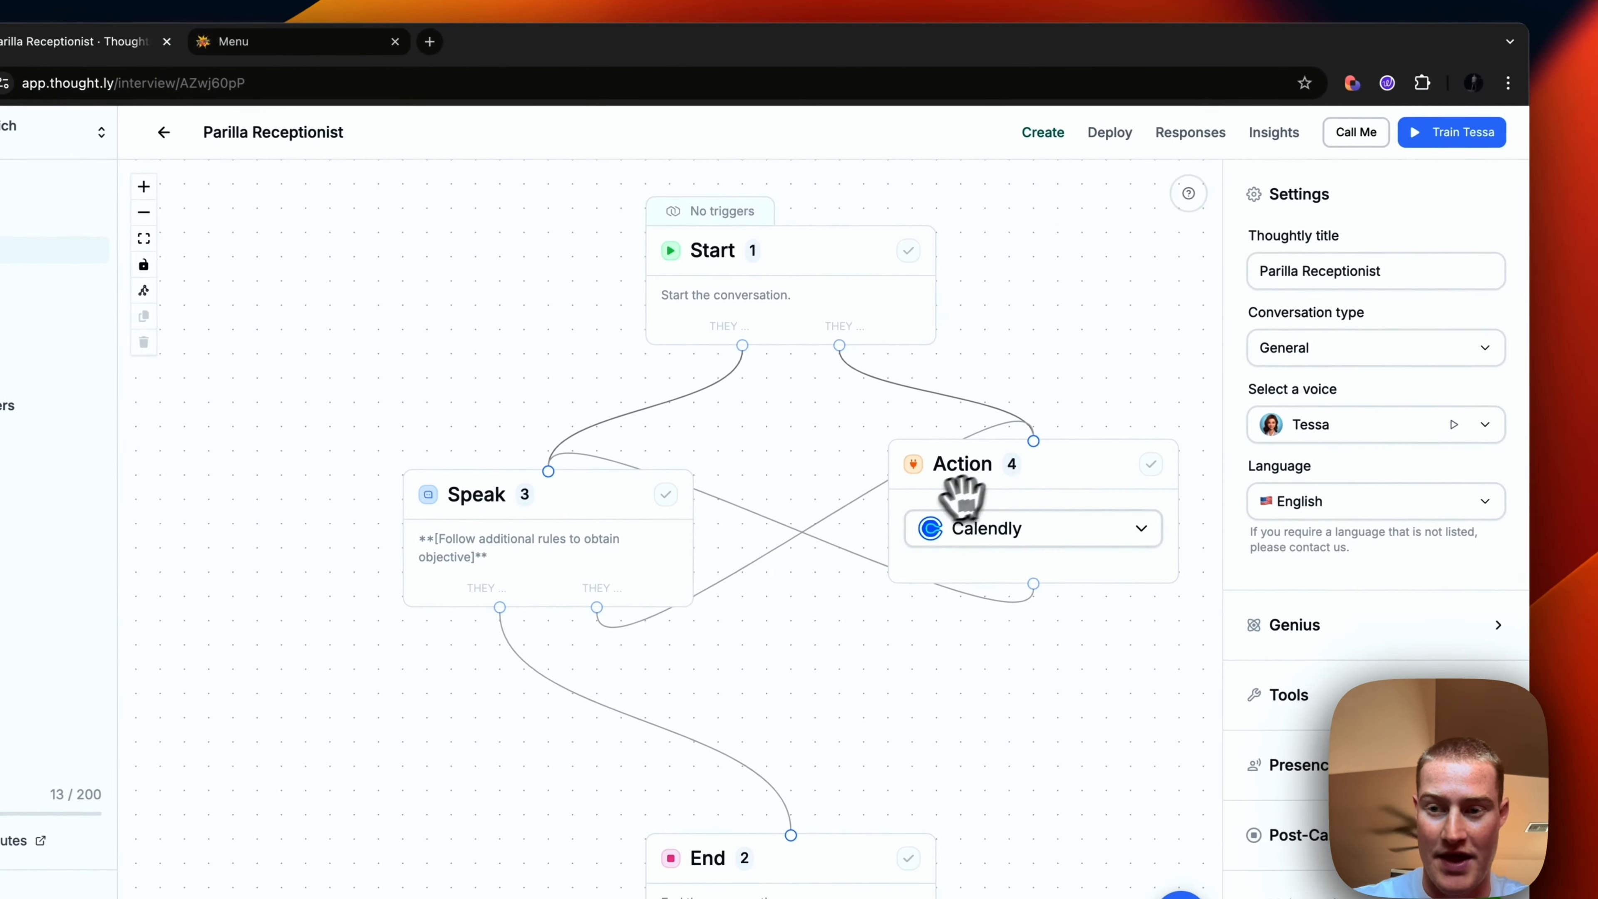
{"action": "mouse_move", "coordinate": [1193, 330]}
{"action": "left_mouse_down"}
{"action": "mouse_move", "coordinate": [1159, 337]}
{"action": "mouse_move", "coordinate": [1170, 331]}
{"action": "left_mouse_up"}
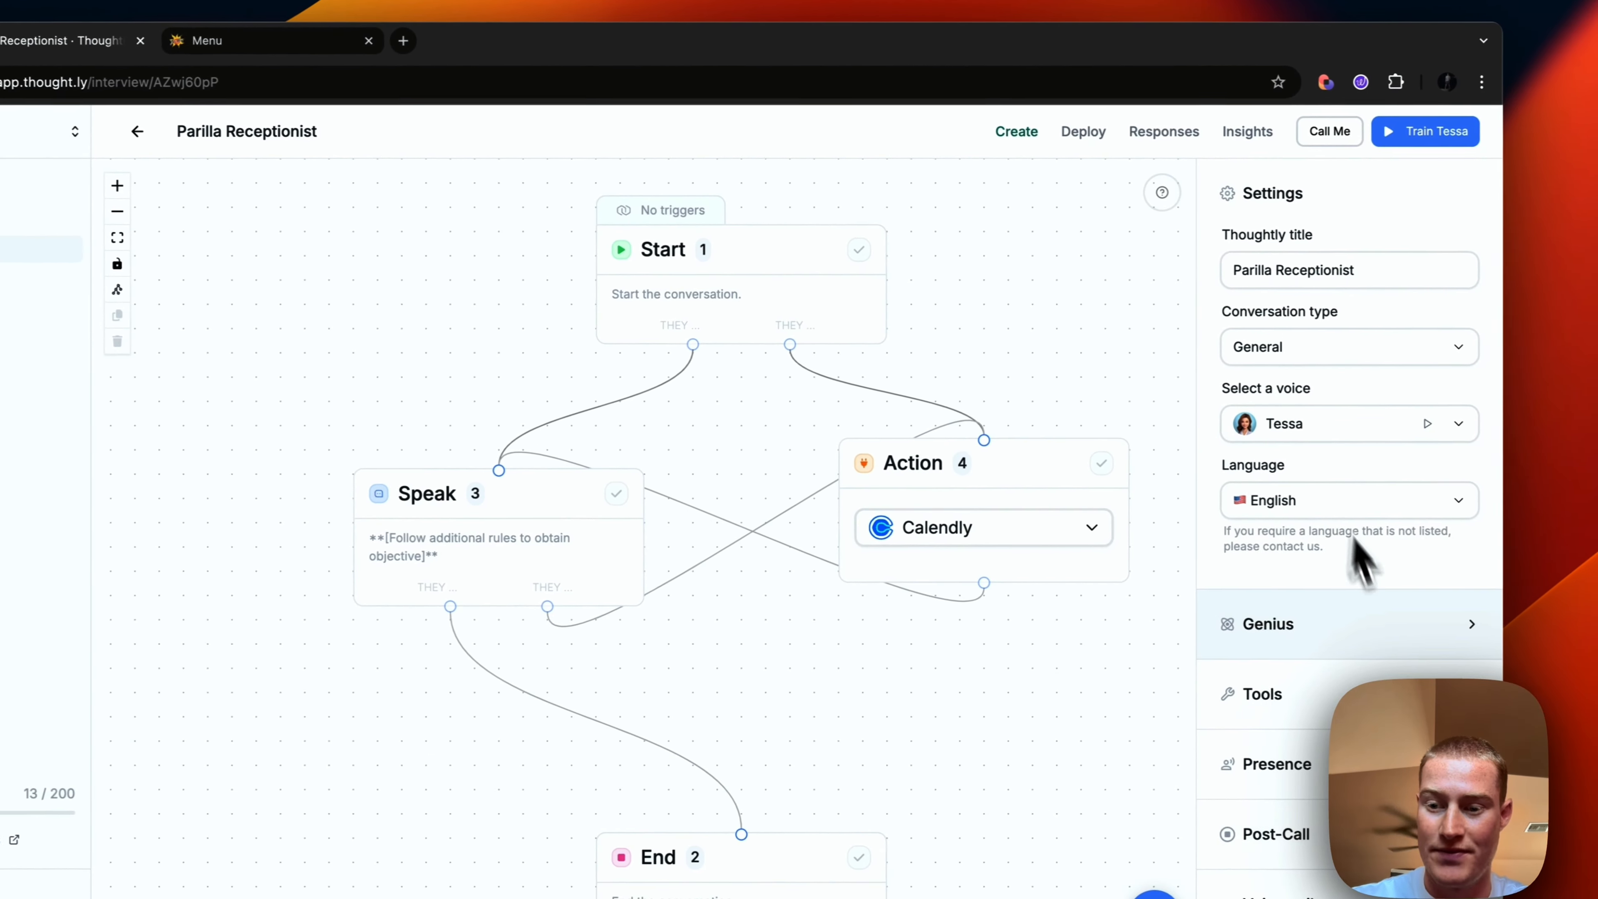
{"action": "scroll", "coordinate": [1388, 653], "scroll_direction": "down", "scroll_amount": 1}
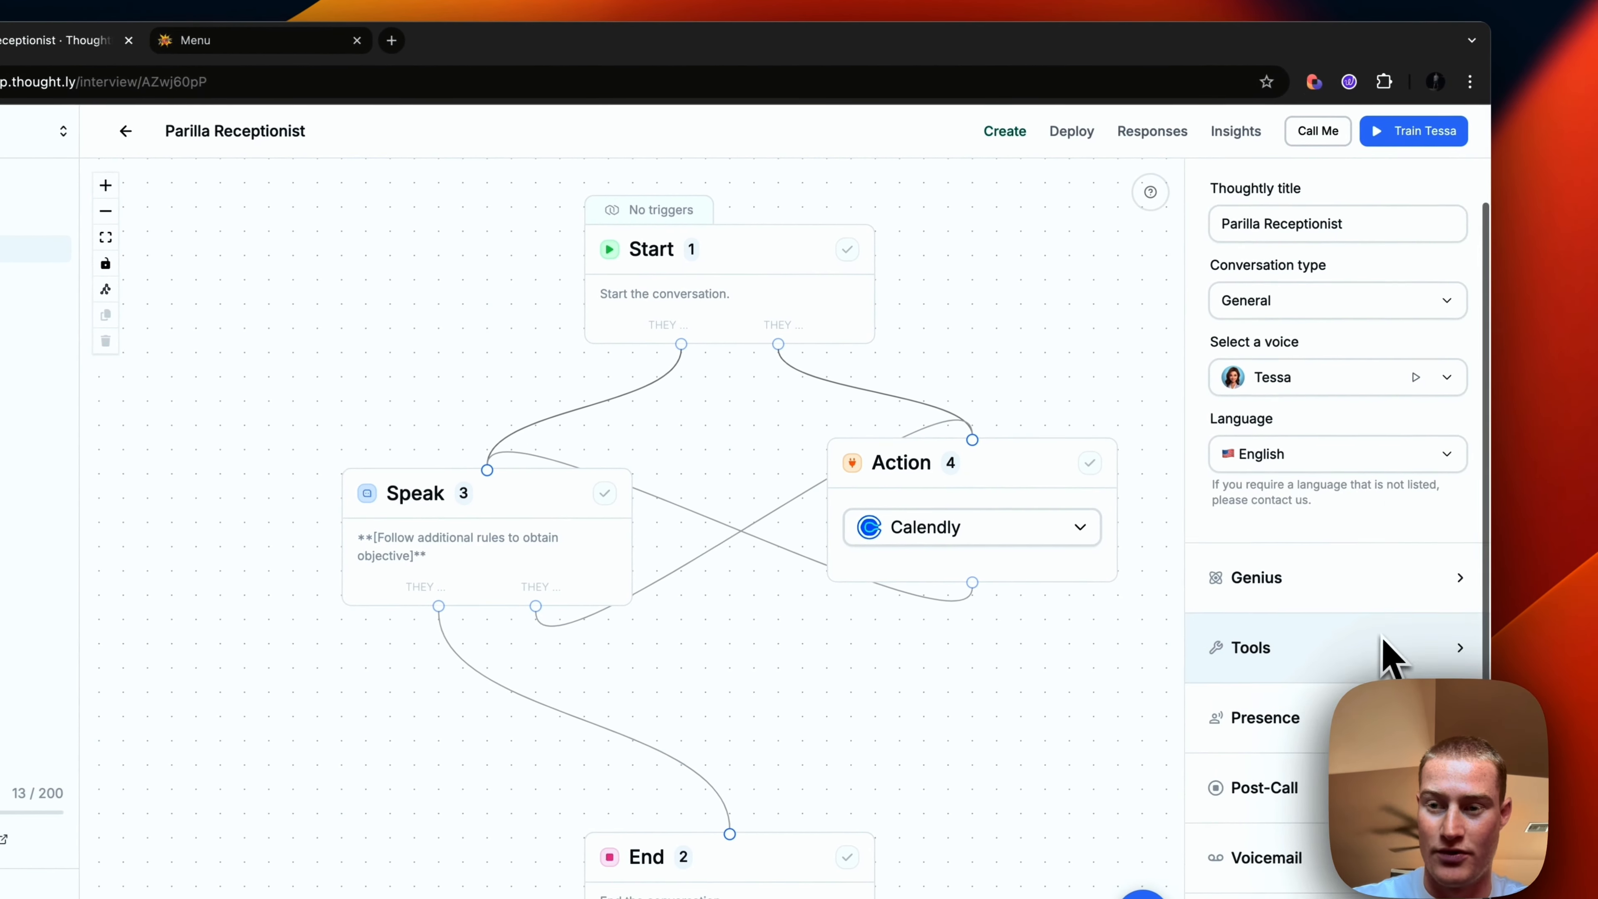
{"action": "scroll", "coordinate": [1388, 654], "scroll_direction": "up", "scroll_amount": 1}
{"action": "left_click", "coordinate": [1329, 131]}
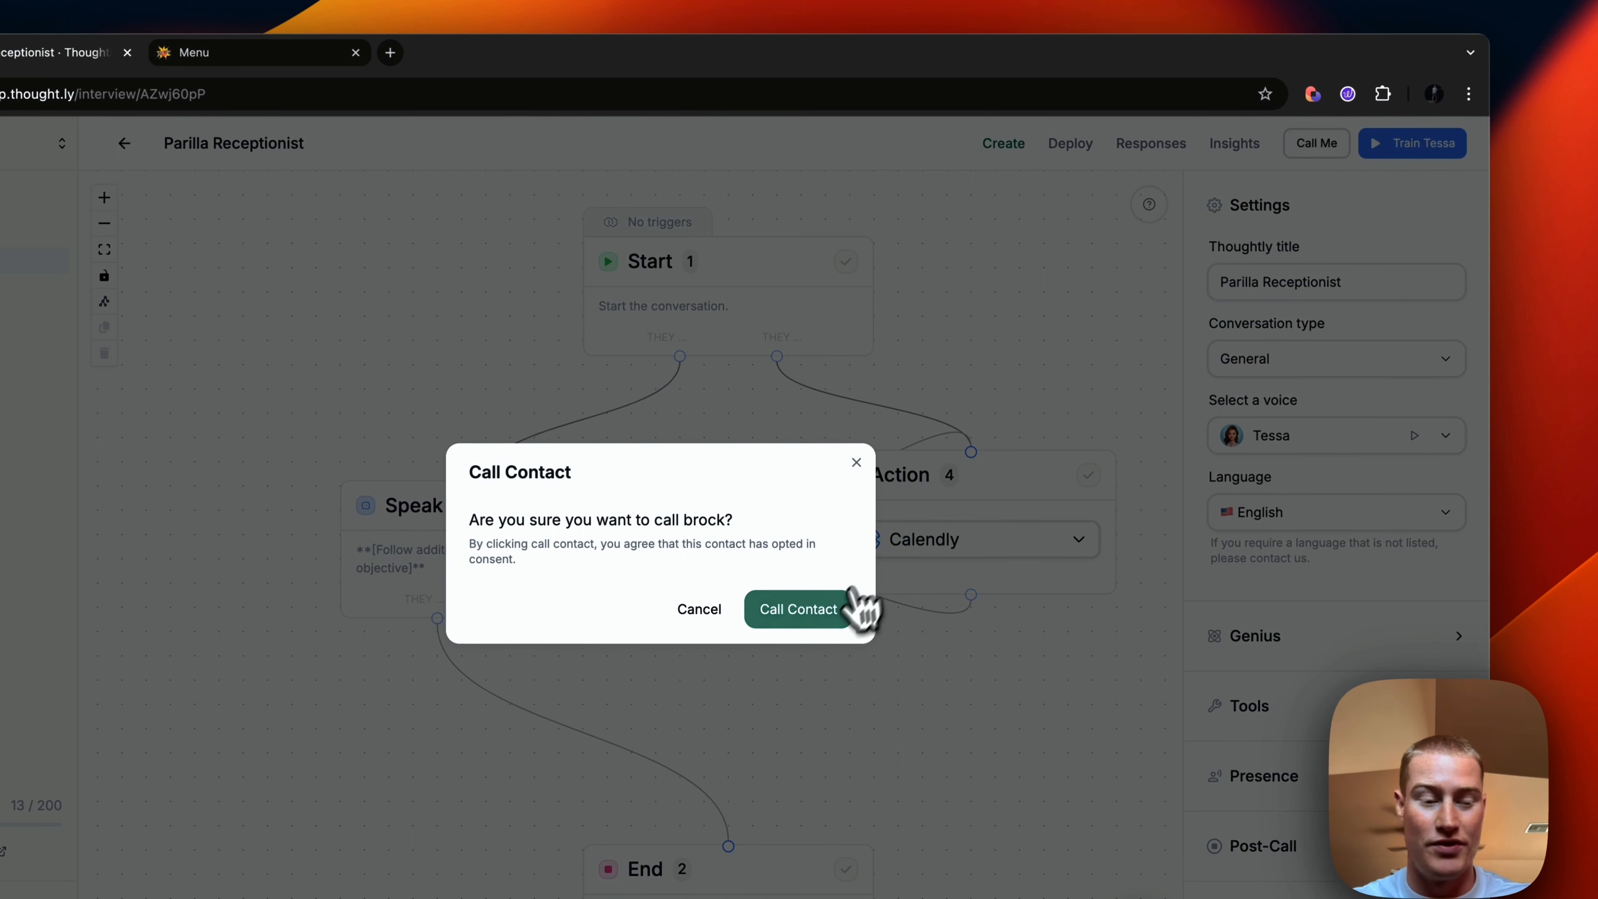
{"action": "left_click", "coordinate": [830, 613]}
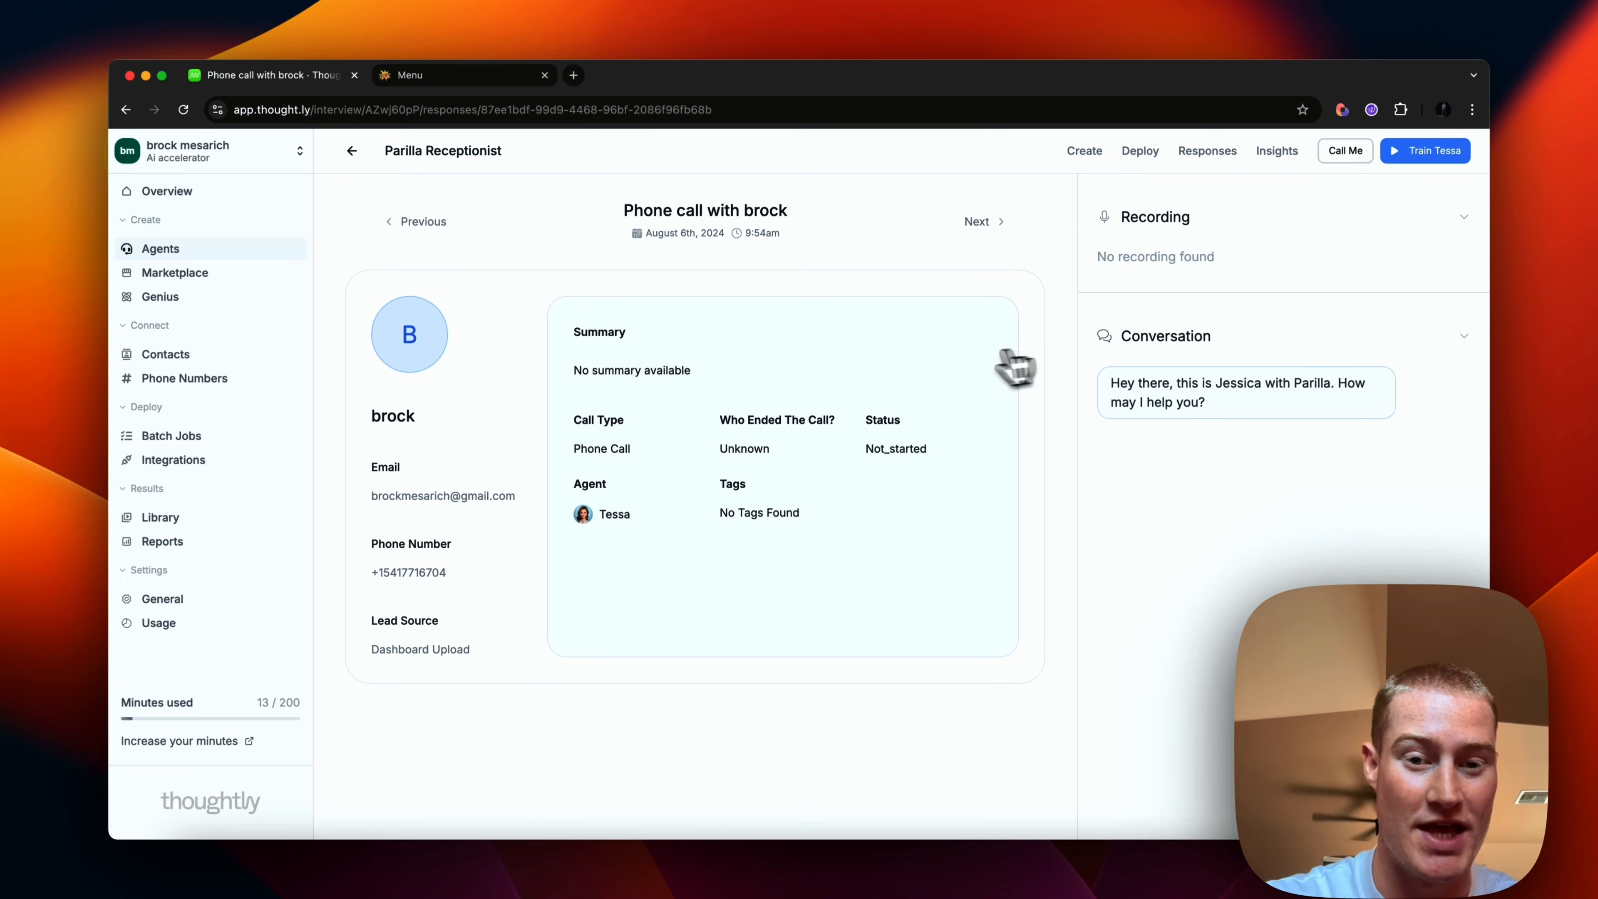
Reload the test call's response page, play part of its recording and read through the conversation transcript.
{"action": "left_click", "coordinate": [559, 111]}
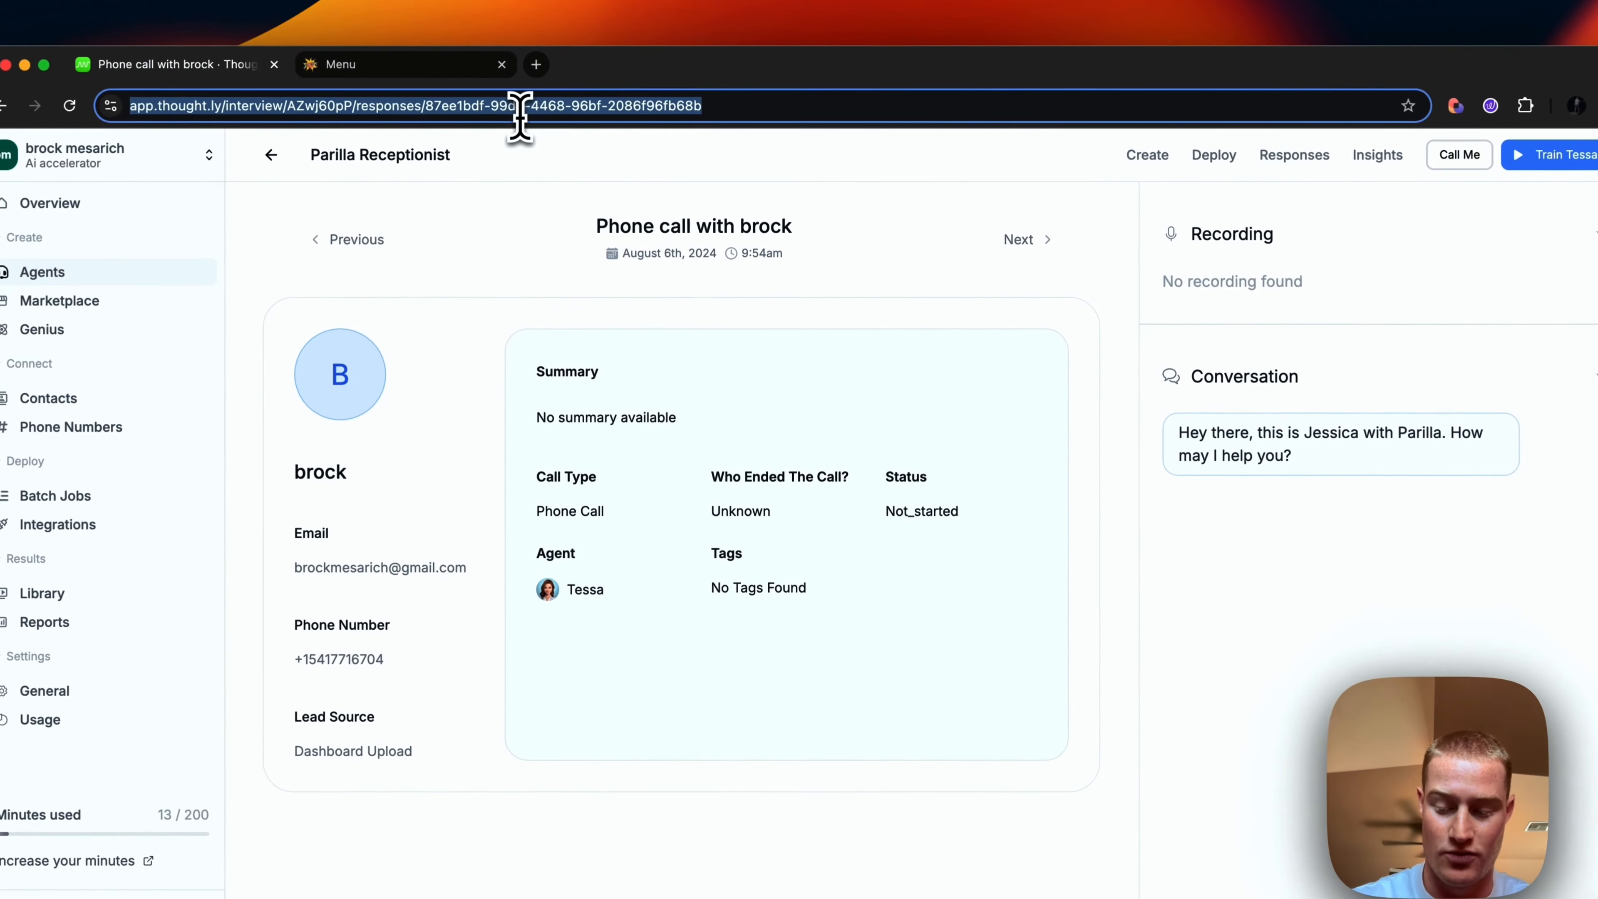
{"action": "key", "text": "Return"}
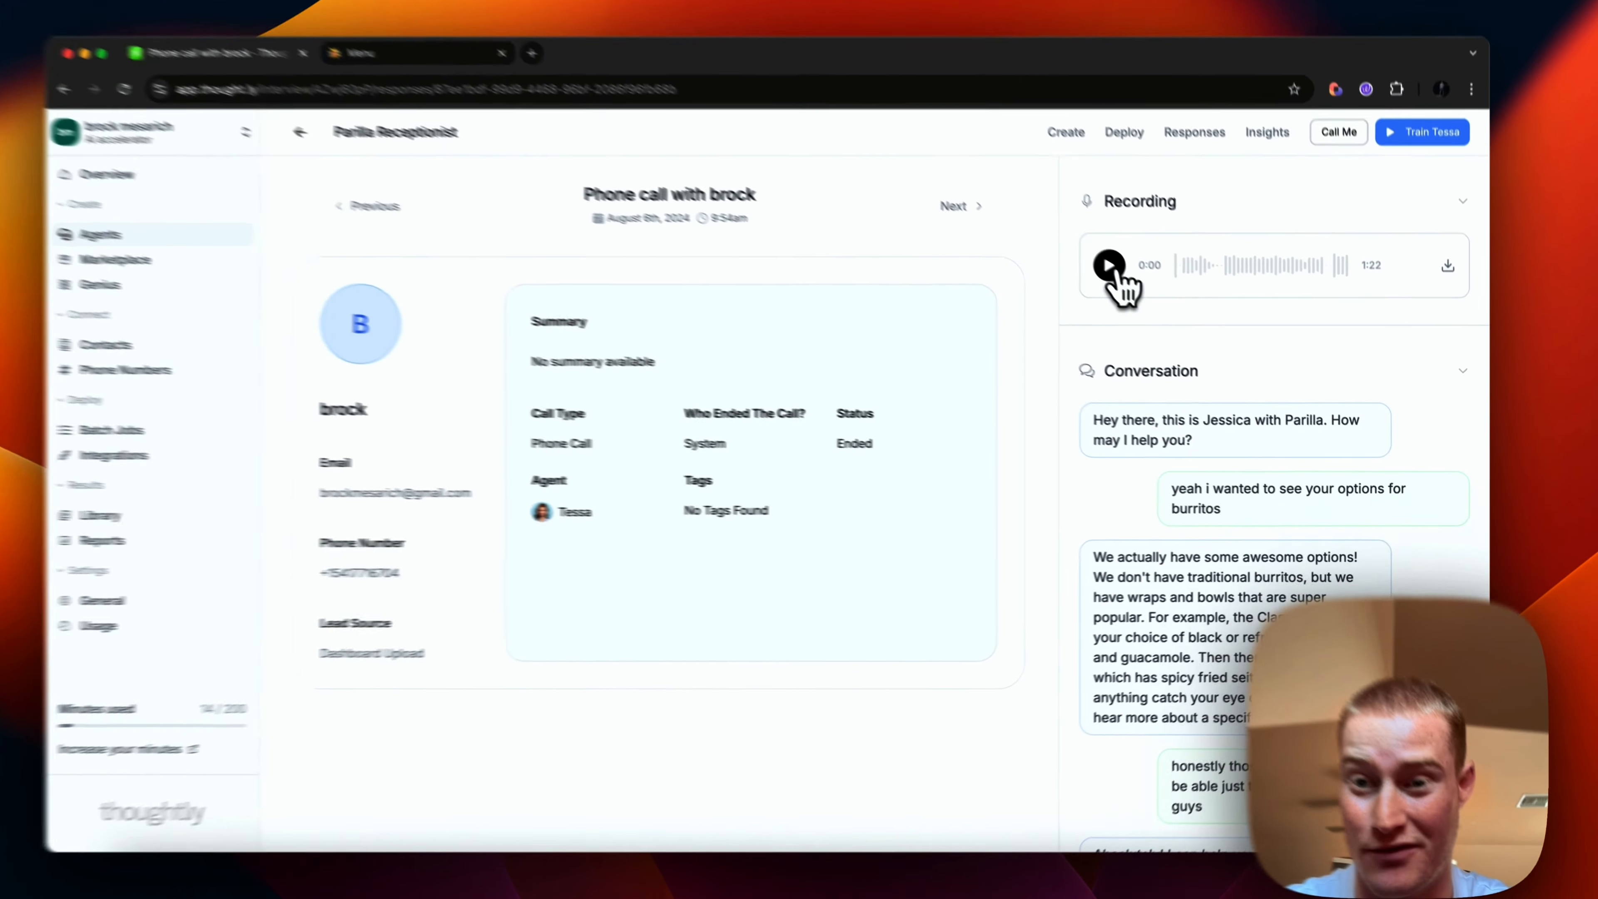
{"action": "left_click", "coordinate": [1116, 272]}
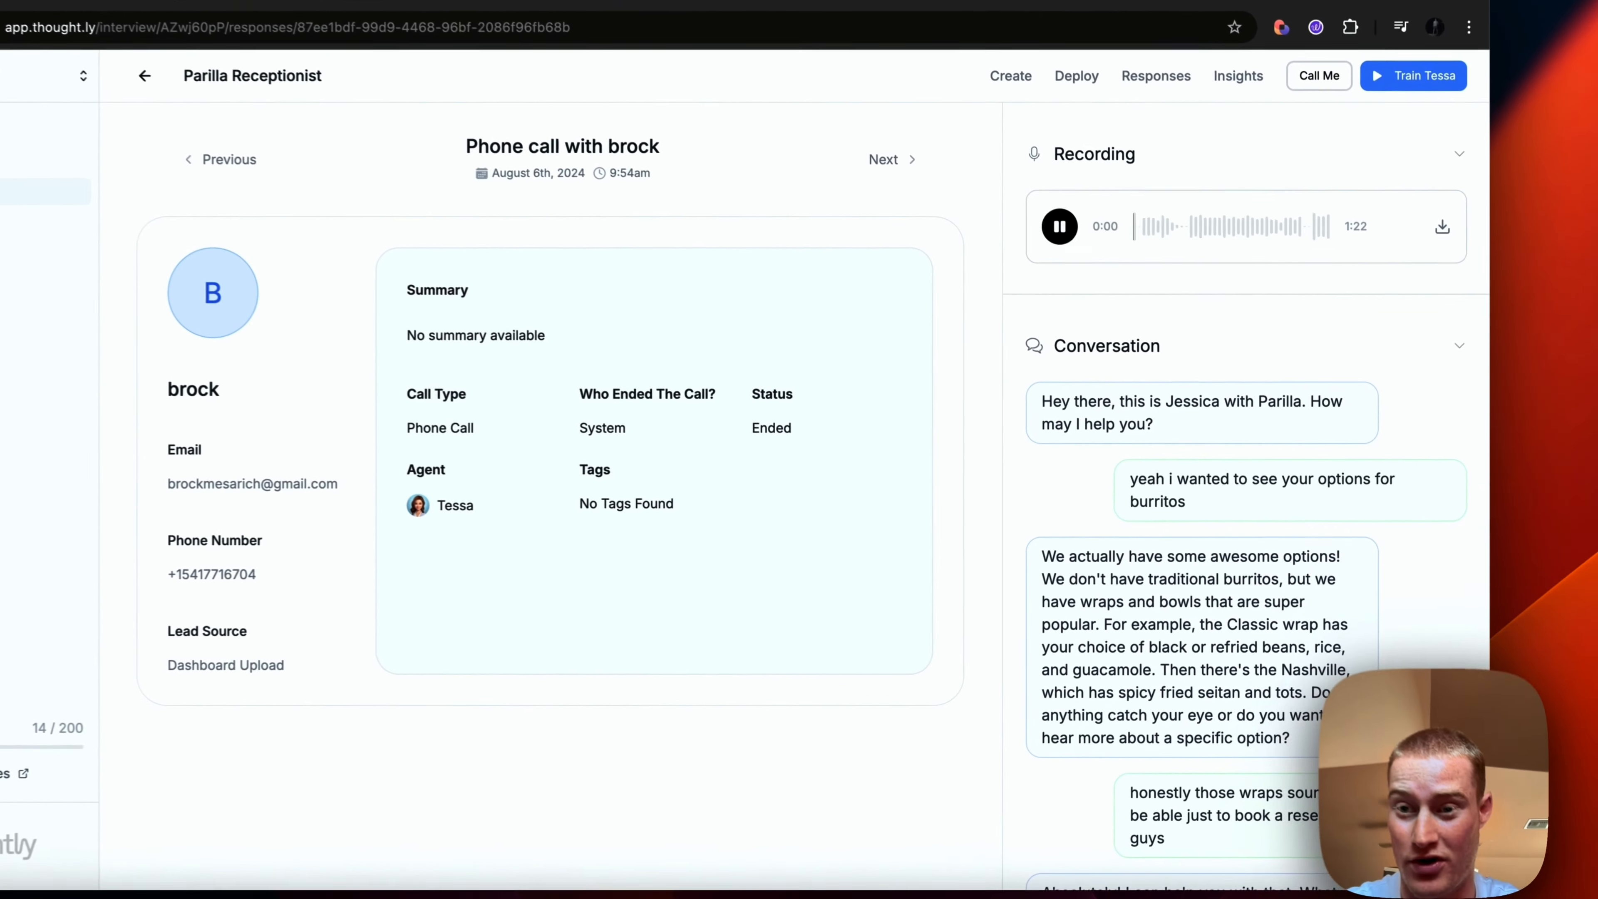
{"action": "left_click", "coordinate": [1108, 232]}
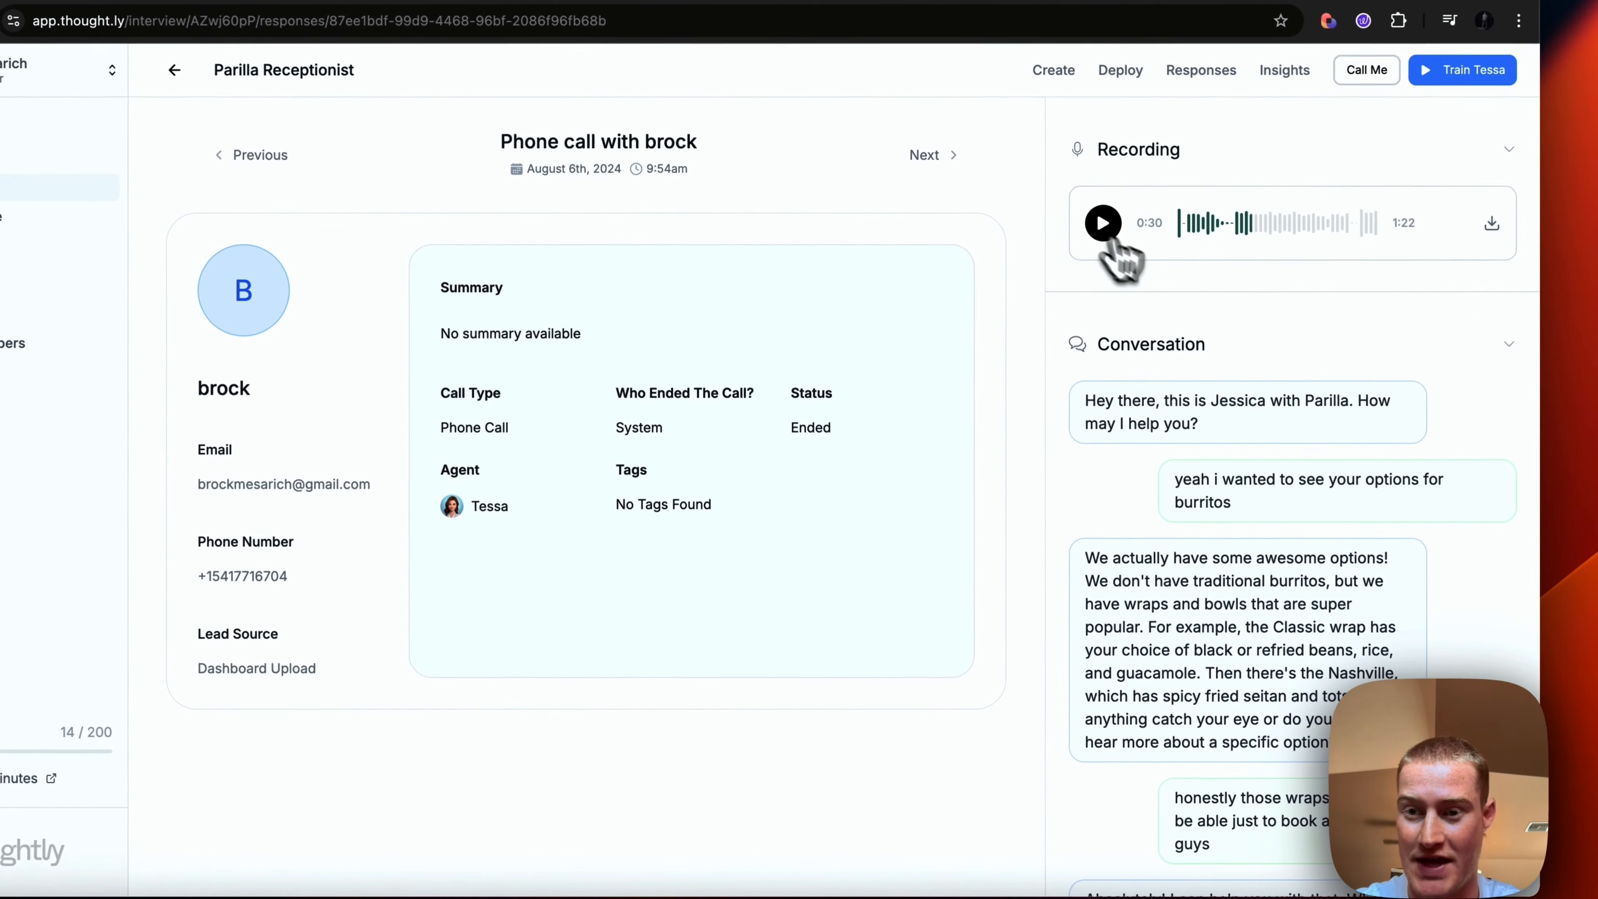
{"action": "scroll", "coordinate": [1259, 322], "scroll_direction": "down", "scroll_amount": 4}
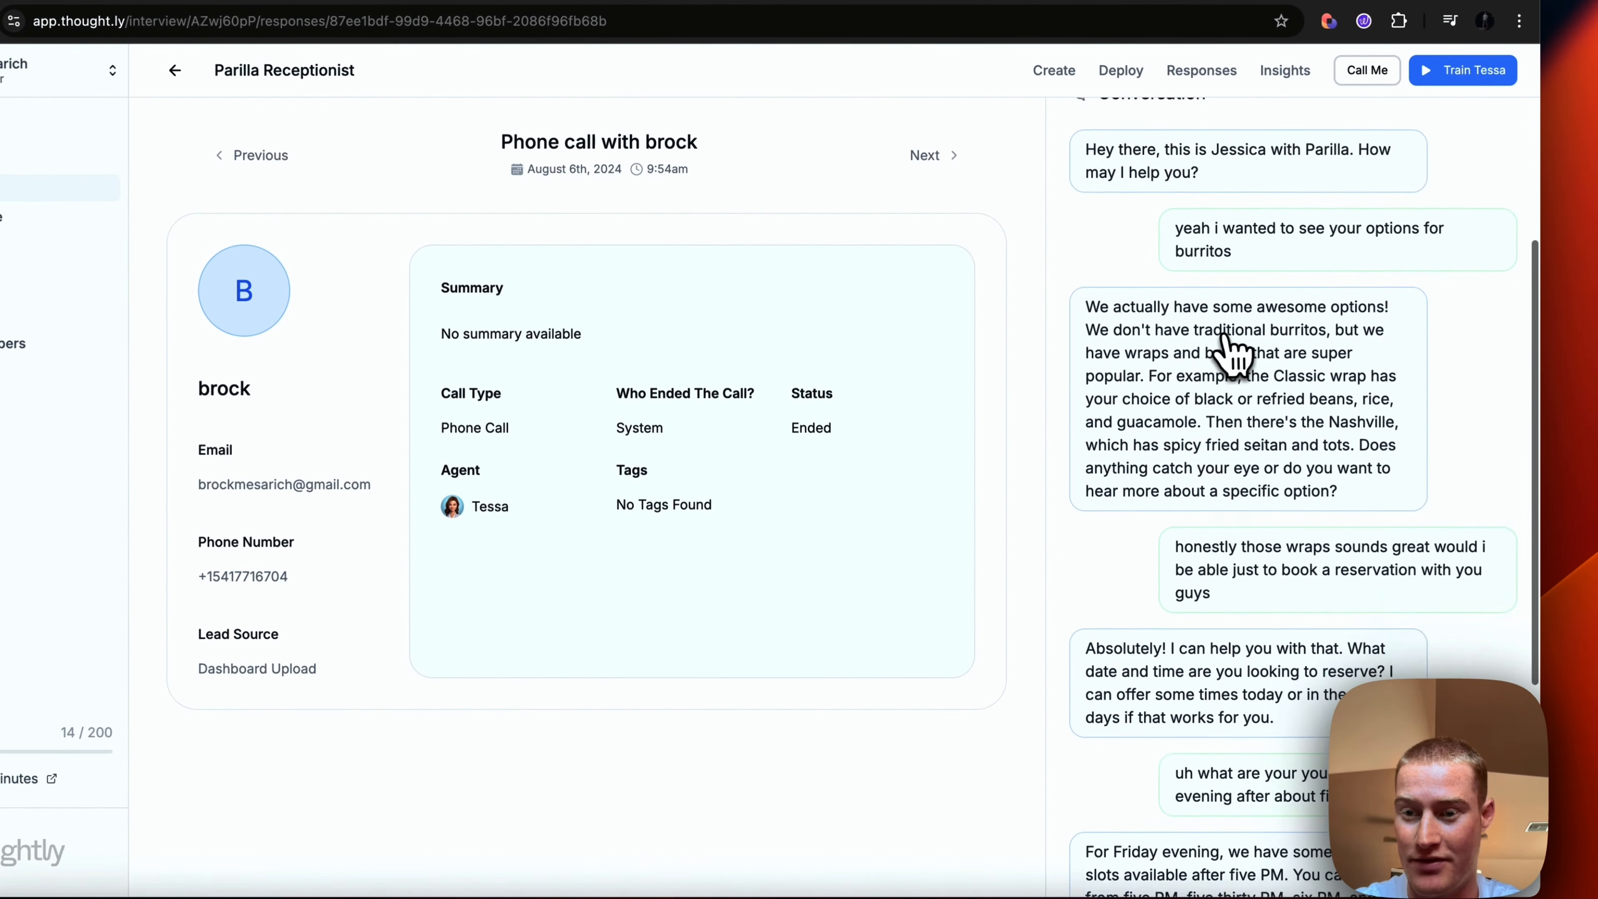
{"action": "scroll", "coordinate": [1233, 353], "scroll_direction": "down", "scroll_amount": 5}
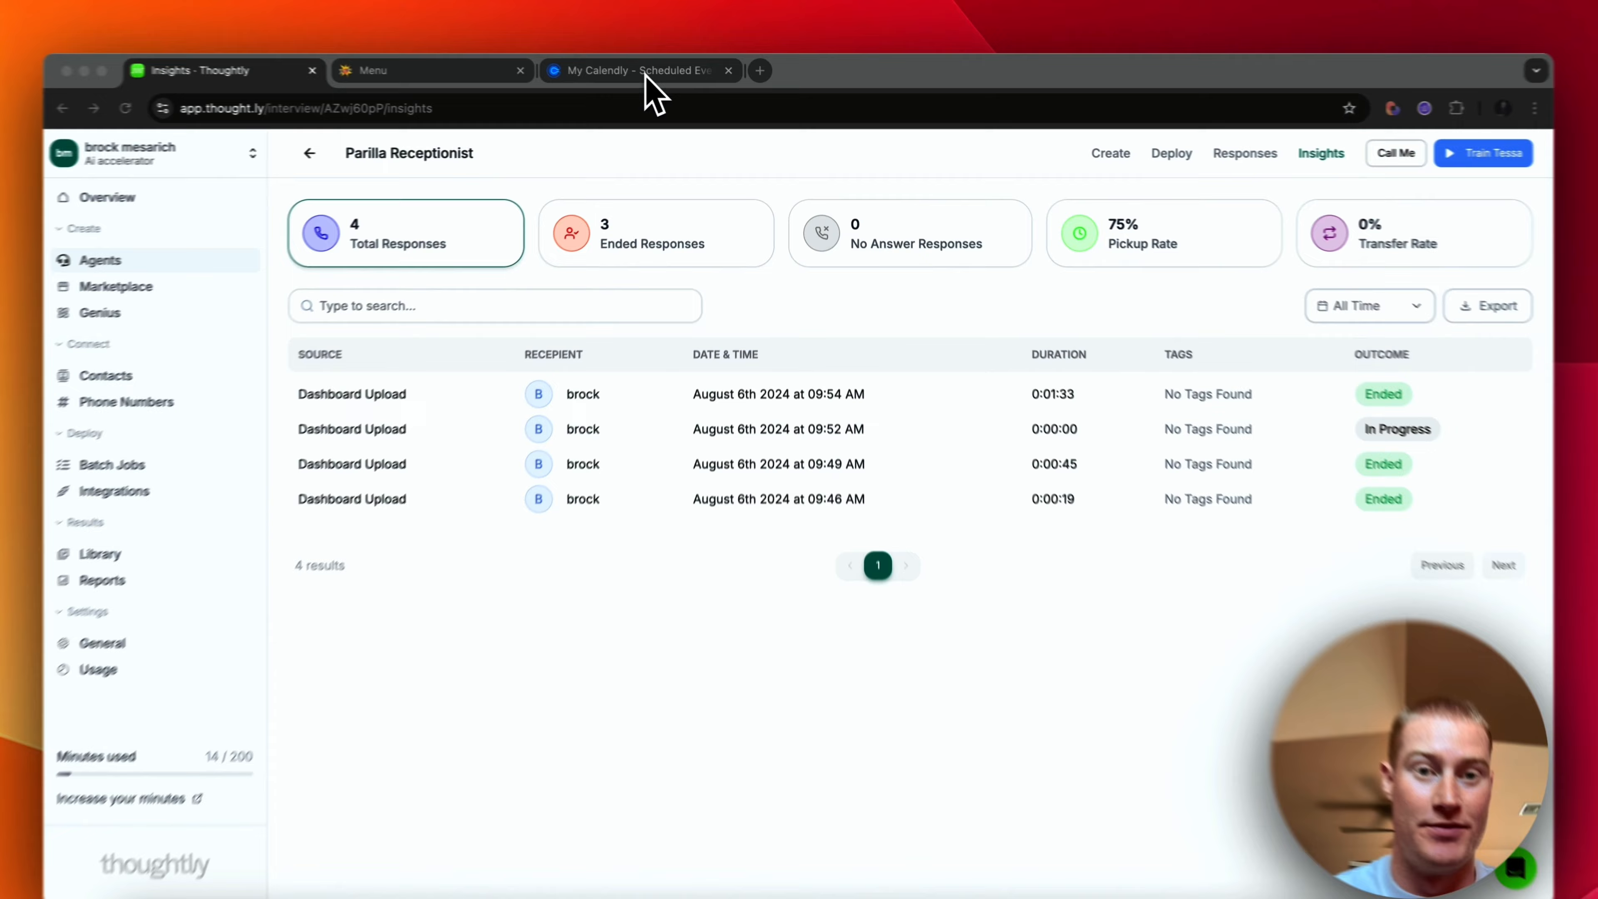
Check the upcoming scheduled events in Calendly and read the 09:54 AM call's summary in Thoughtly's Insights.
{"action": "left_click", "coordinate": [648, 73]}
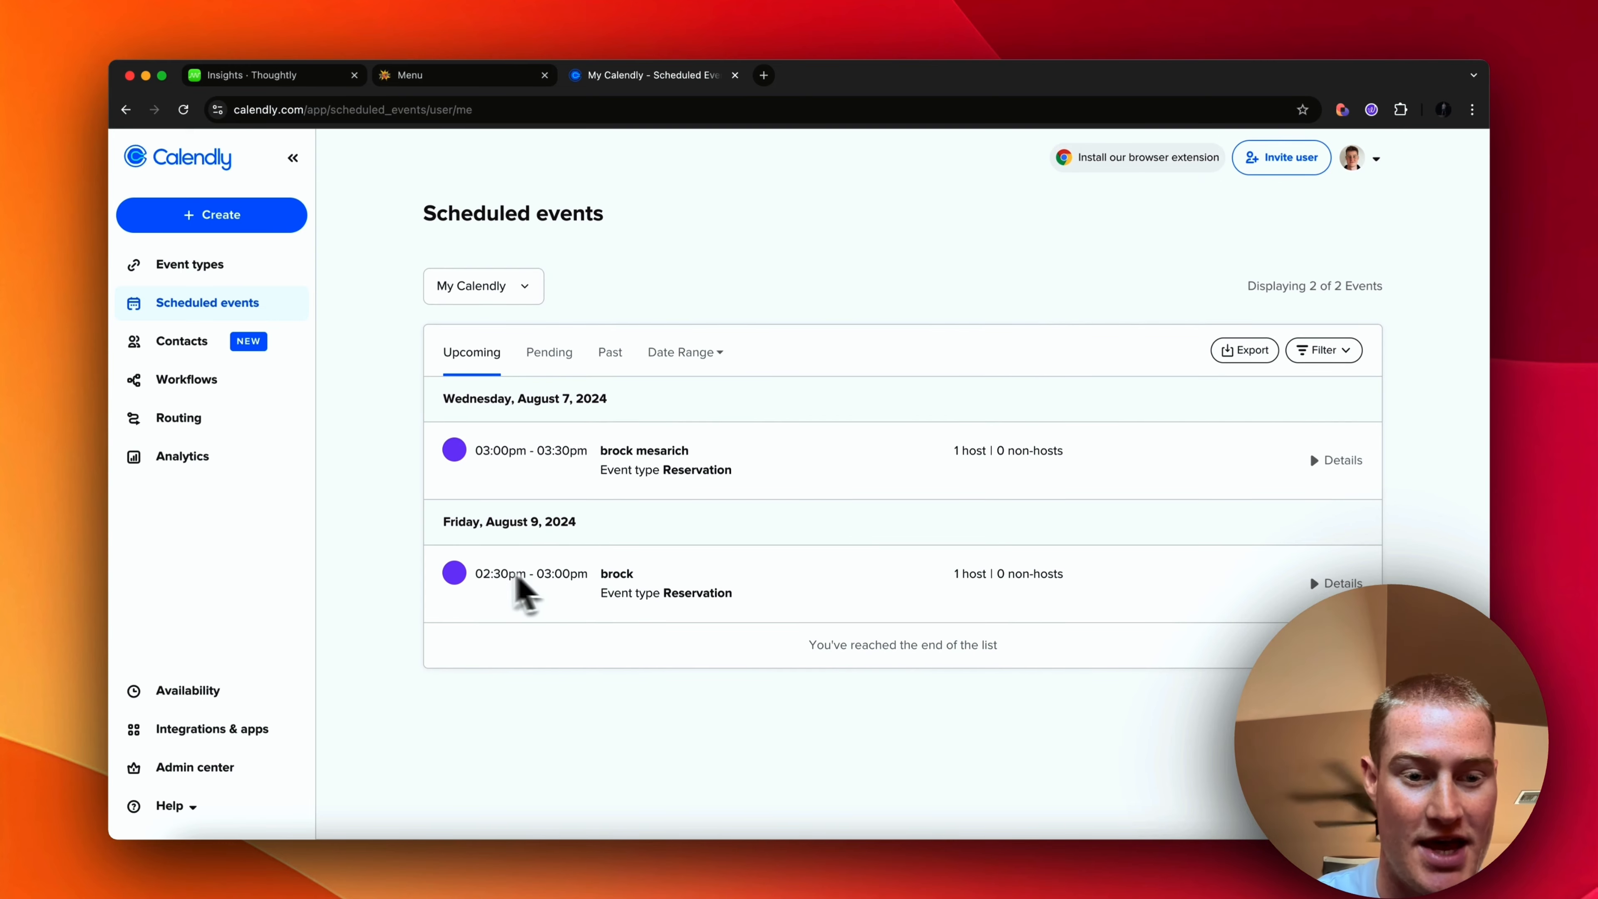
{"action": "left_click", "coordinate": [252, 75]}
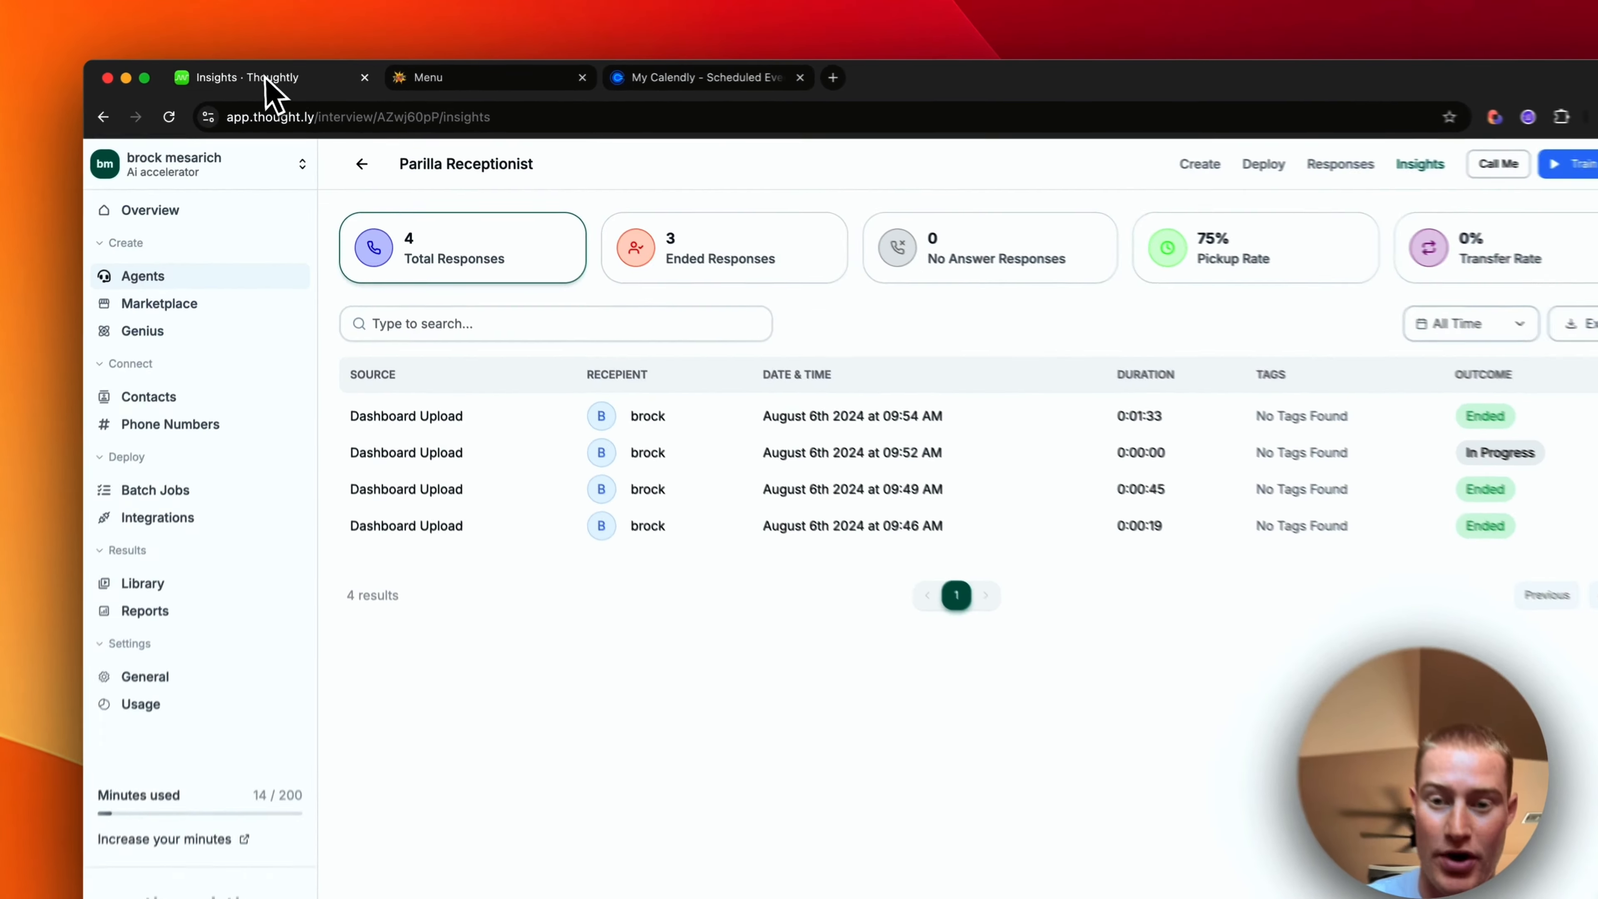
{"action": "left_click", "coordinate": [916, 393]}
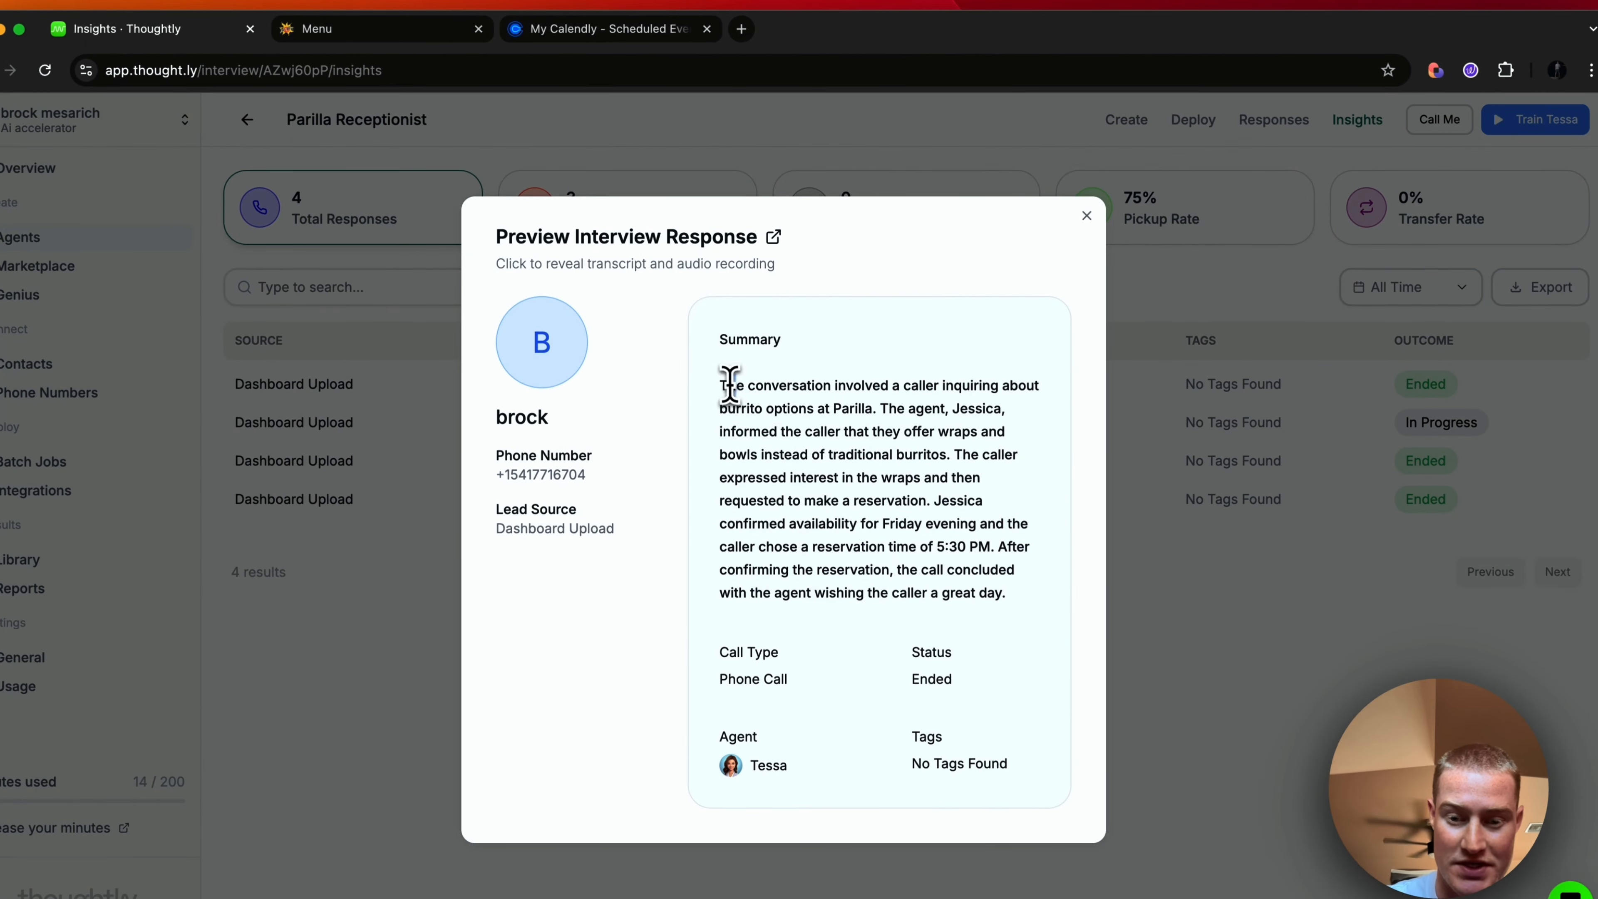
{"action": "left_click_drag", "start_coordinate": [724, 385], "coordinate": [1010, 564]}
{"action": "left_click", "coordinate": [1086, 215]}
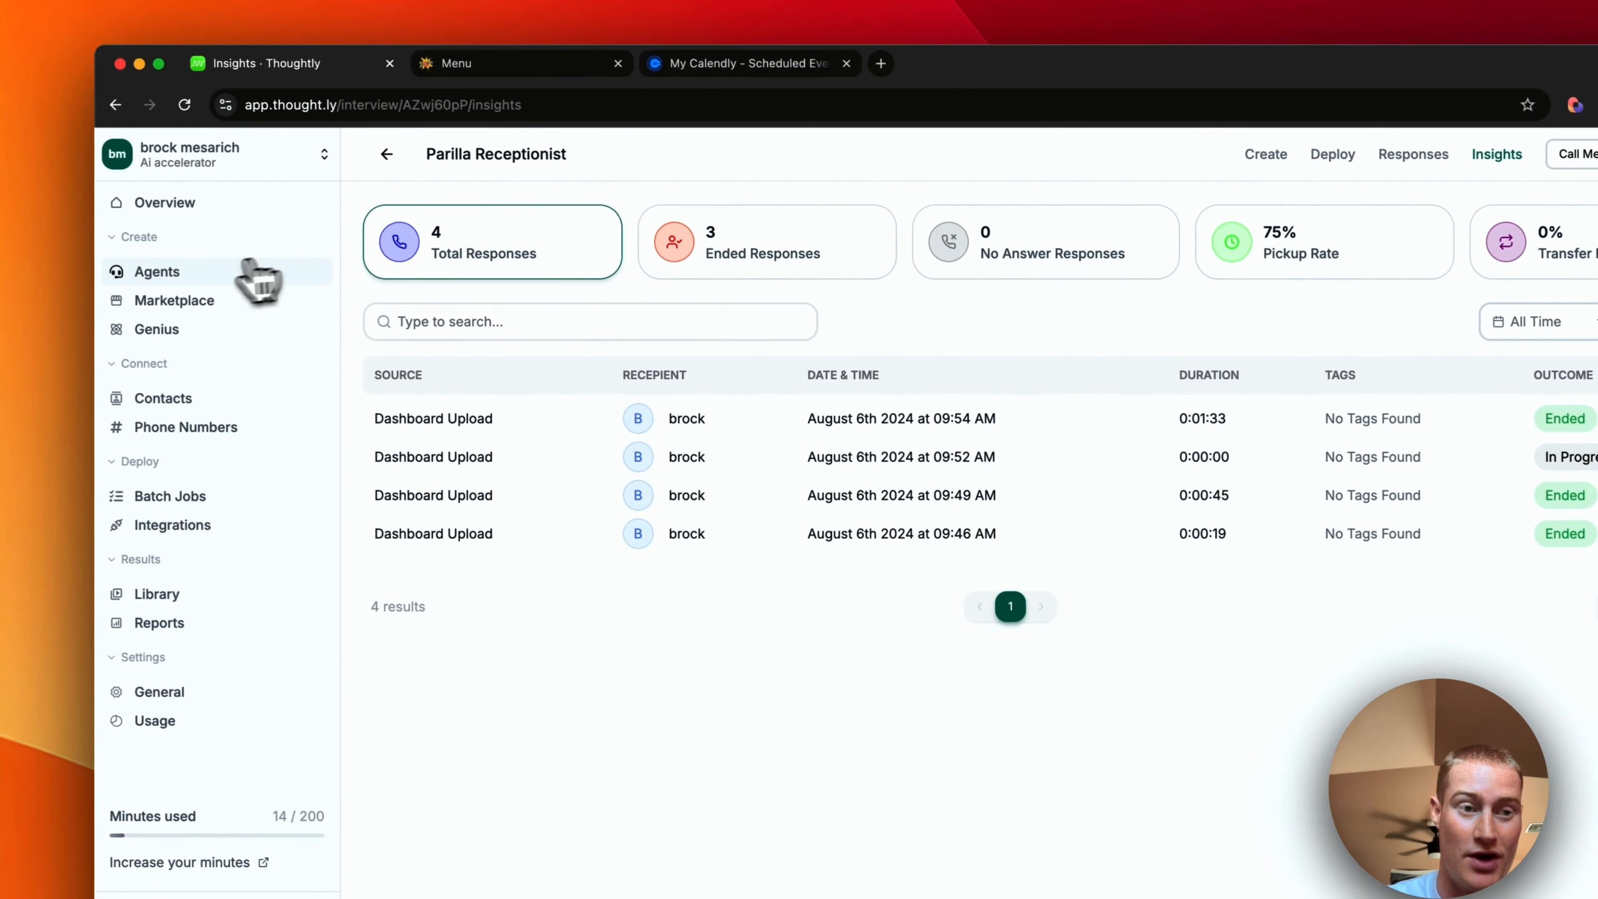
Return to the Parilla Receptionist agent's setup and add the post-call auto-tag "Booked reservation".
{"action": "left_click", "coordinate": [145, 262]}
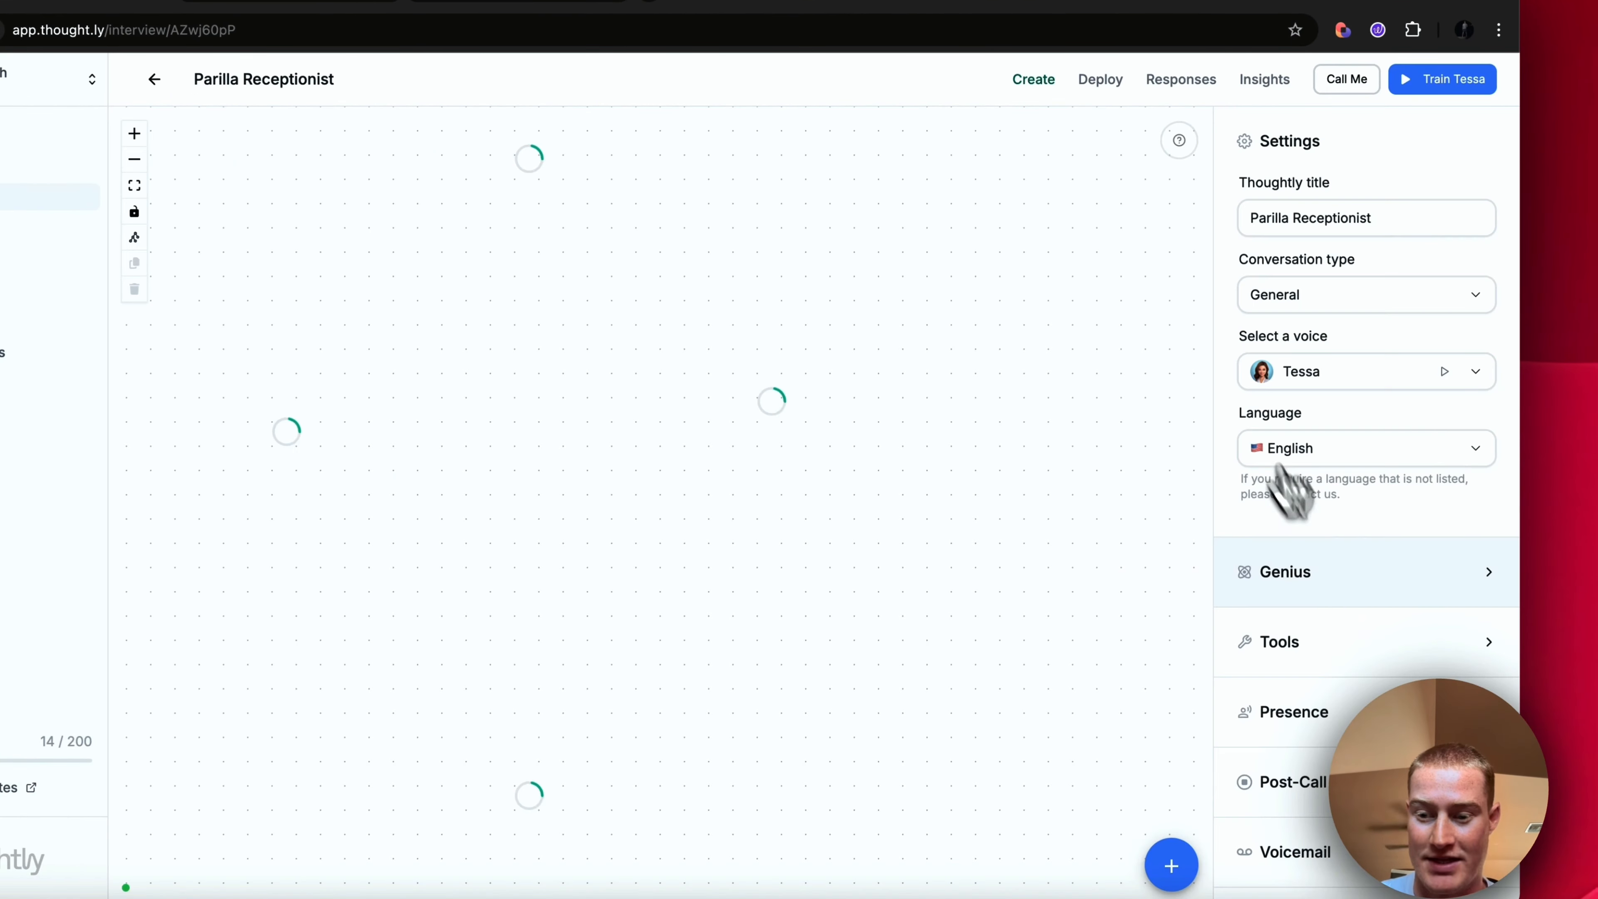
{"action": "scroll", "coordinate": [1321, 542], "scroll_direction": "down", "scroll_amount": 2}
{"action": "left_click", "coordinate": [1356, 693]}
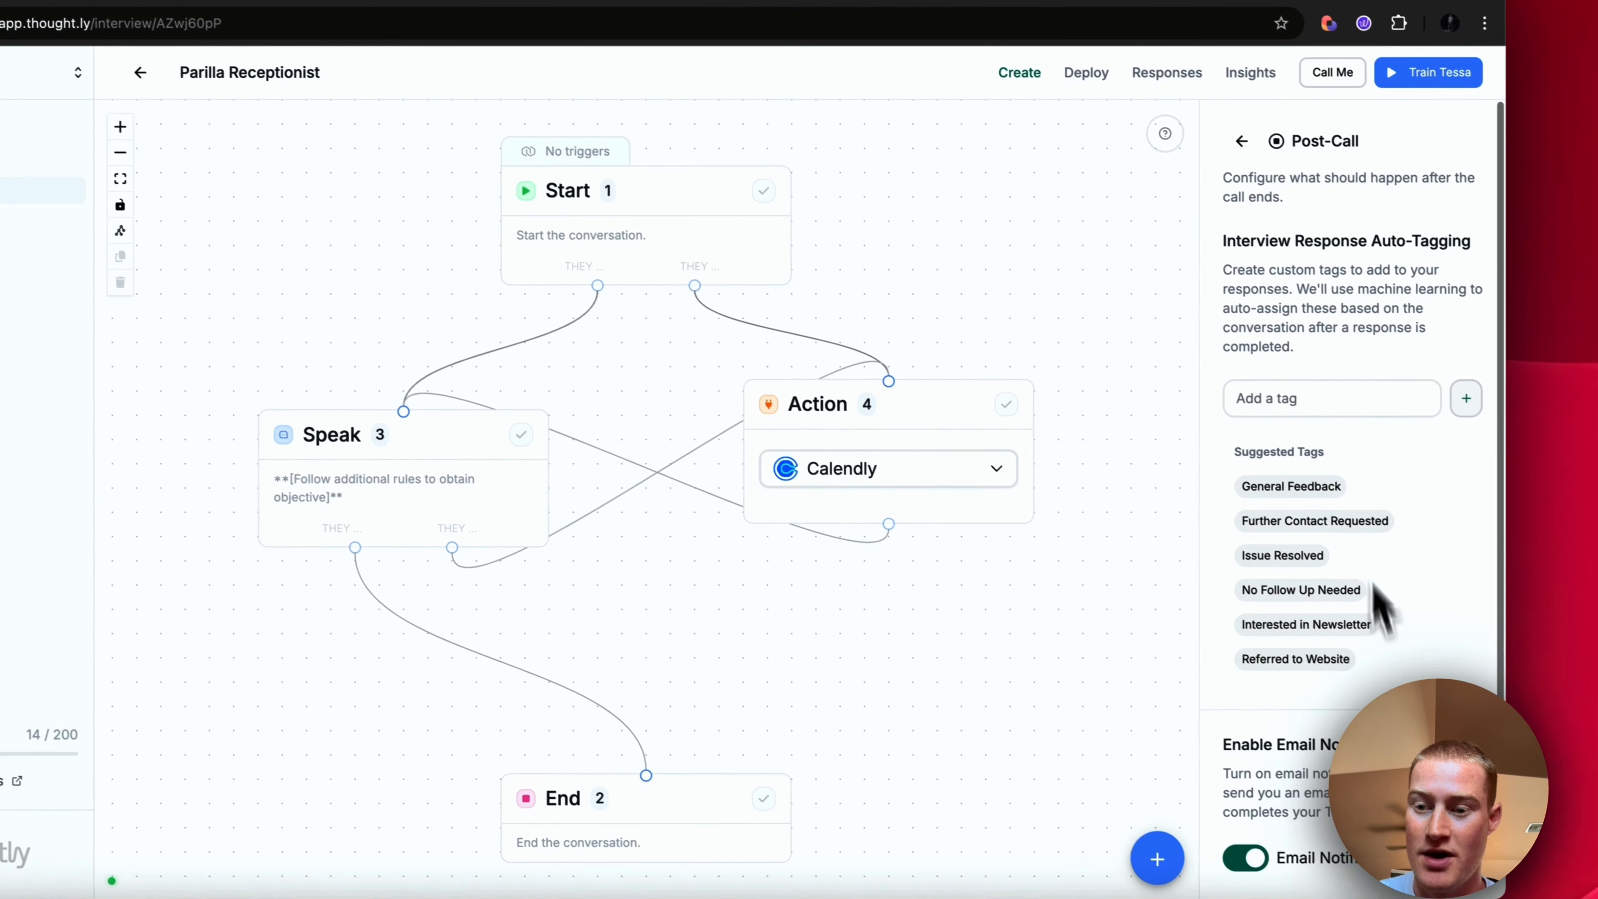
{"action": "left_click", "coordinate": [1329, 329]}
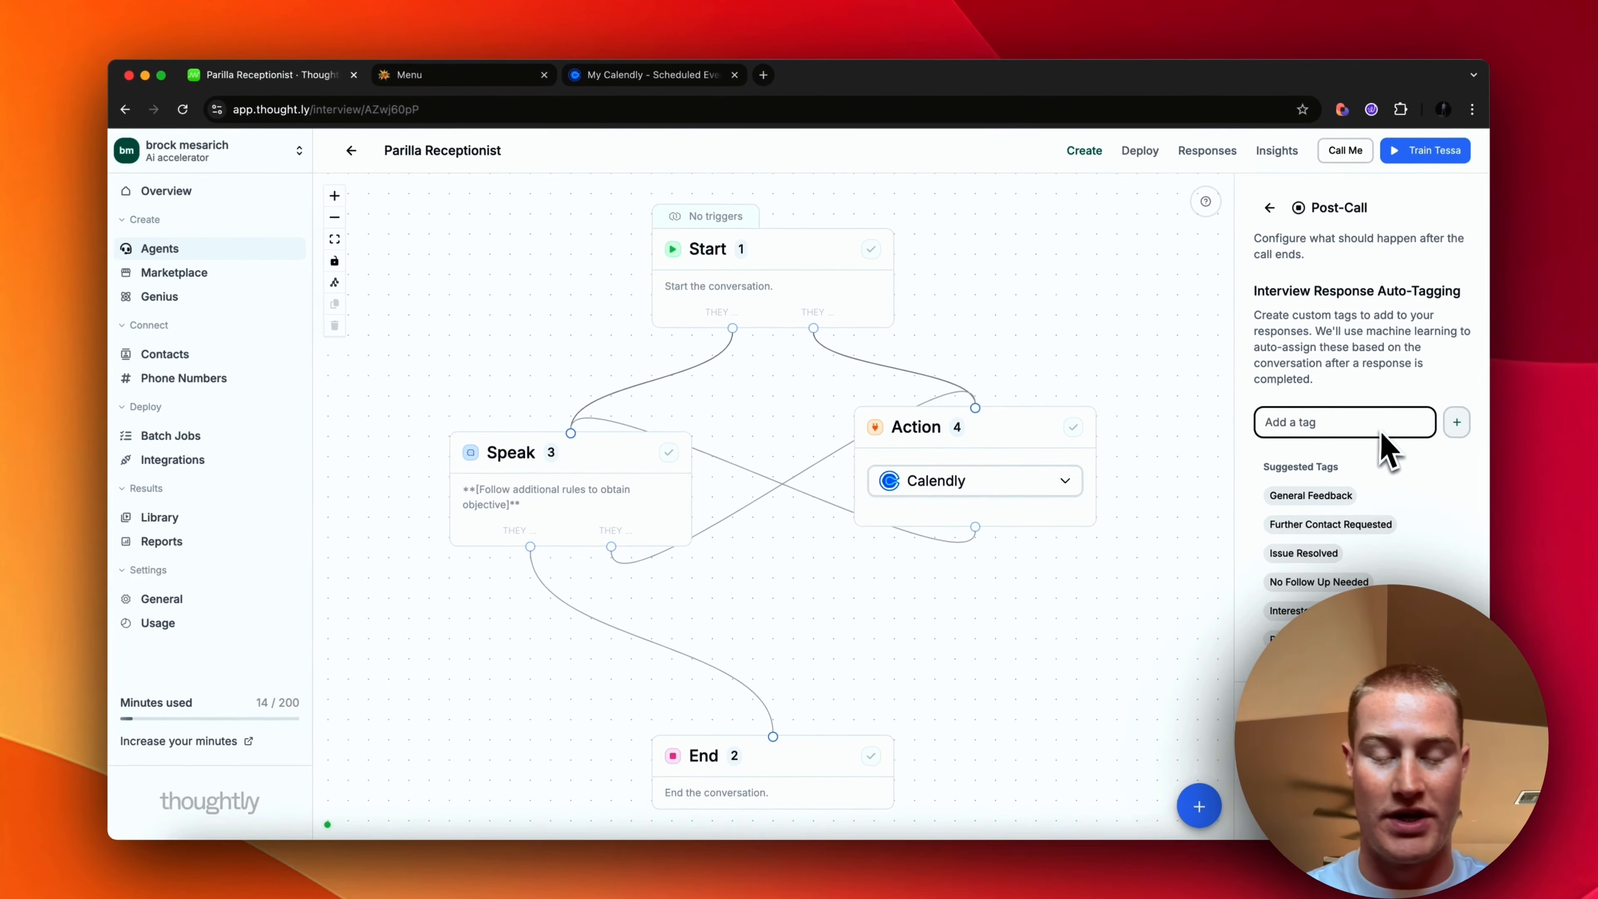
{"action": "type", "text": "booked reser"}
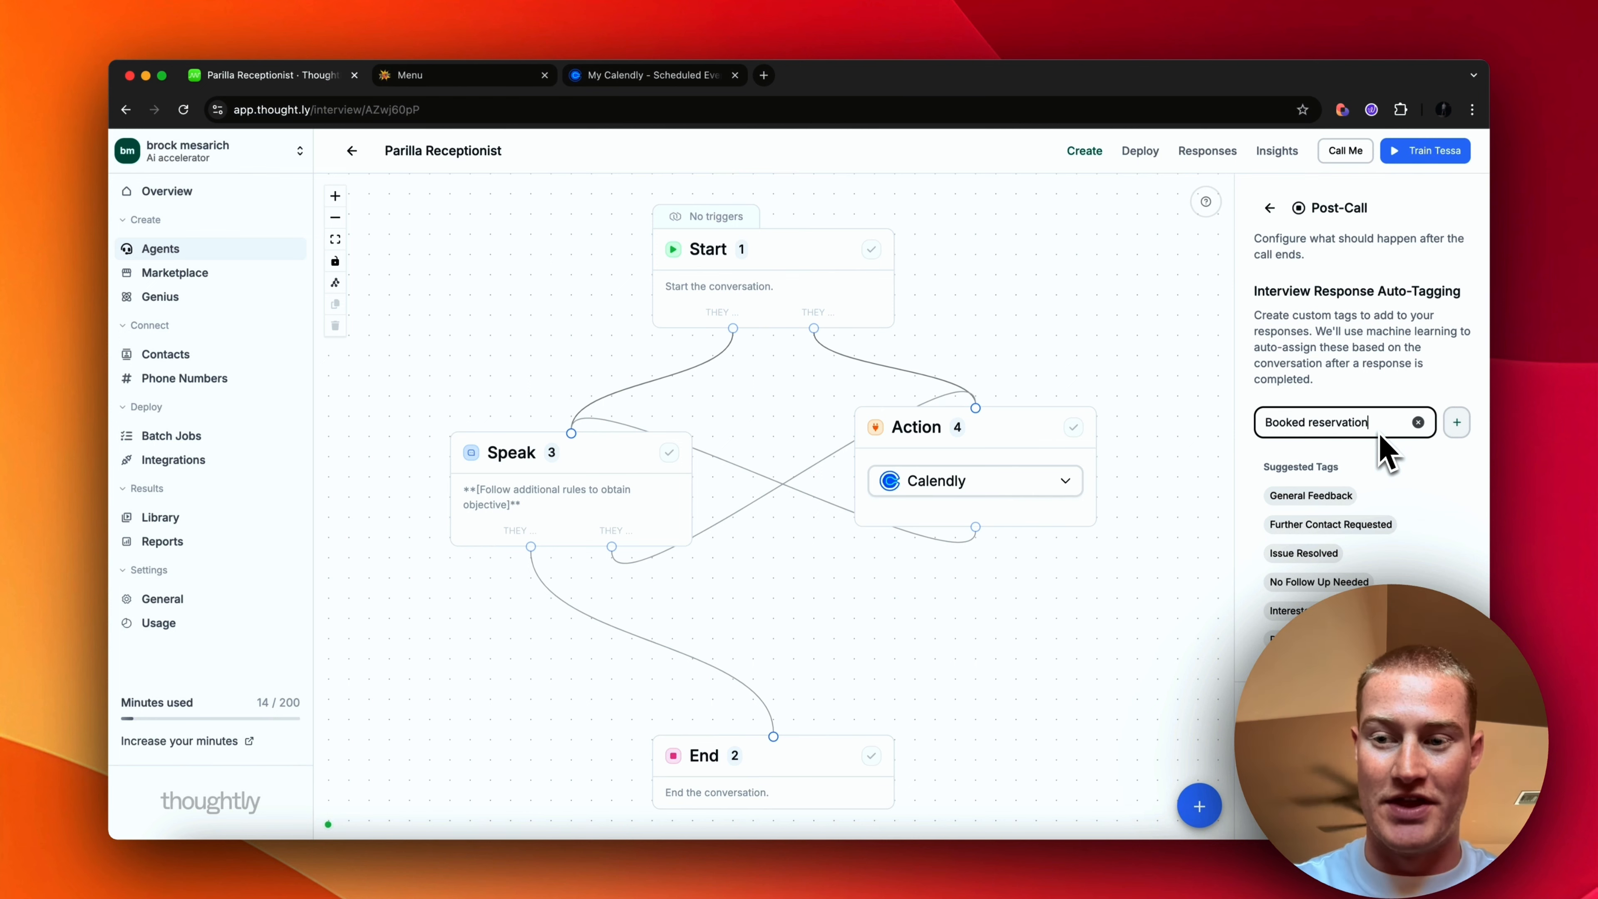
{"action": "key", "text": "Return"}
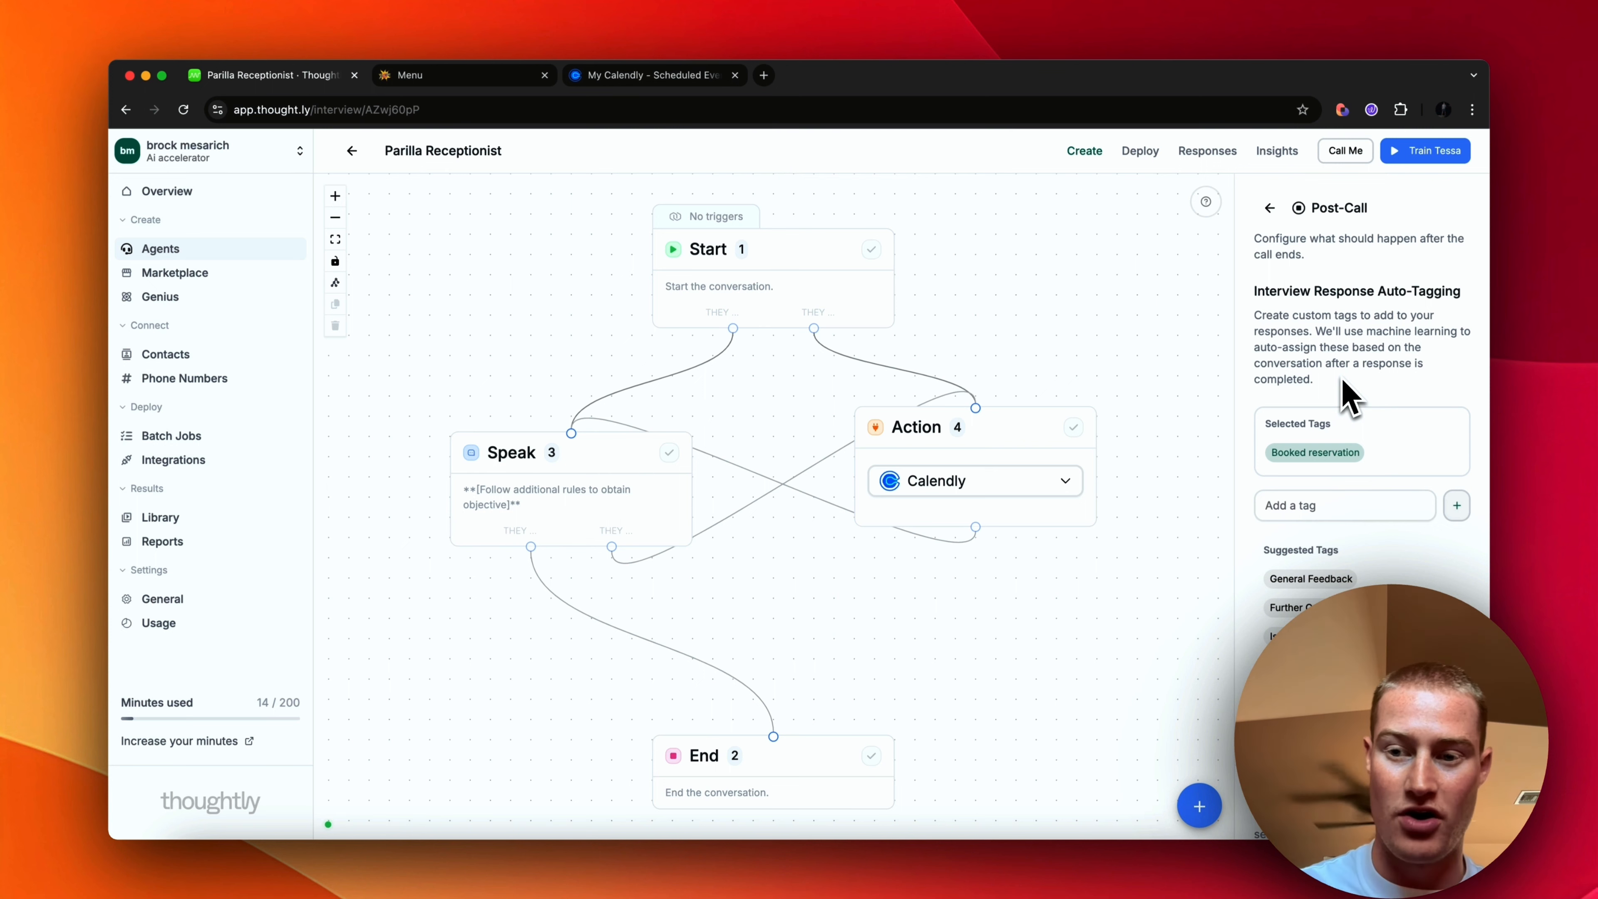
{"action": "mouse_move", "coordinate": [1362, 450]}
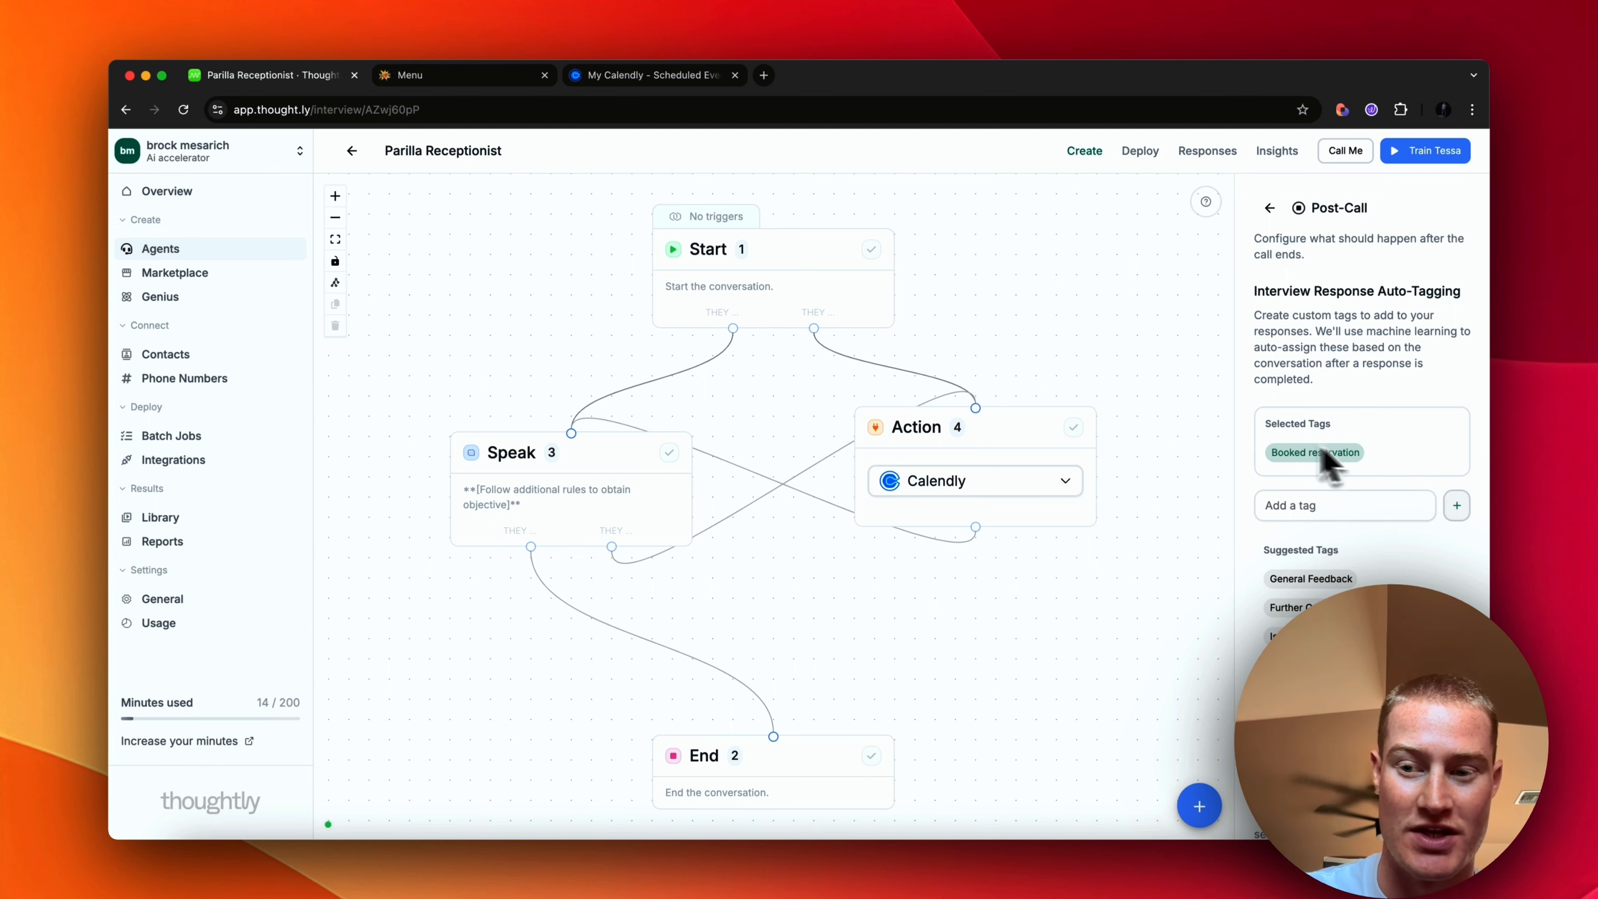
Add the post-call auto-tag "Not interested" to the agent's selected tags.
{"action": "left_click", "coordinate": [1312, 505]}
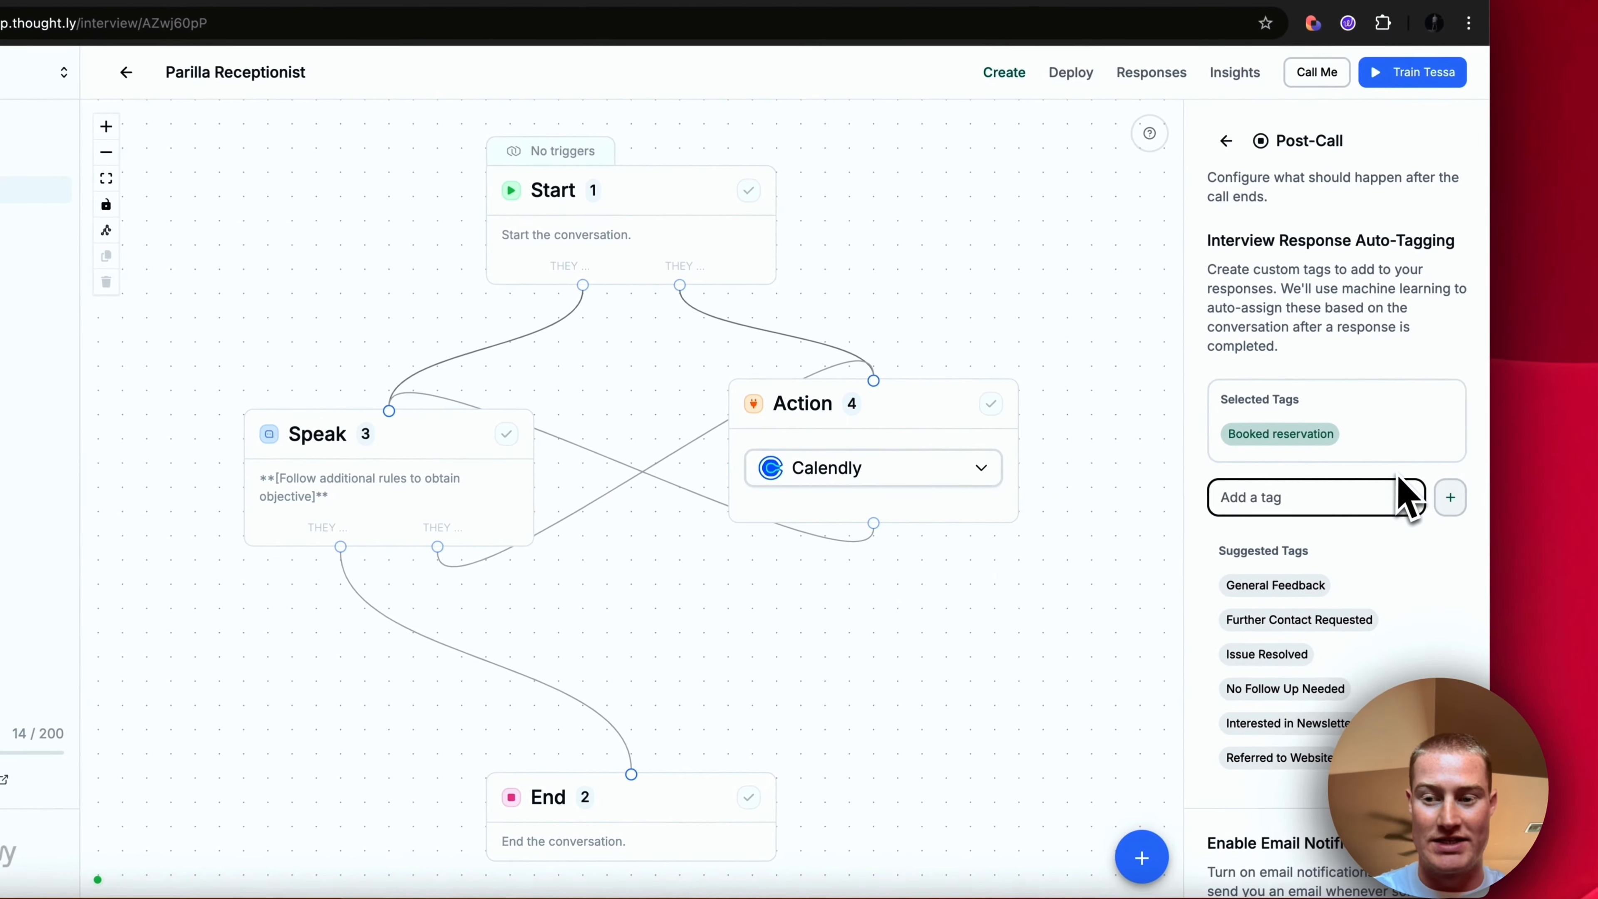
{"action": "type", "text": "Not interested"}
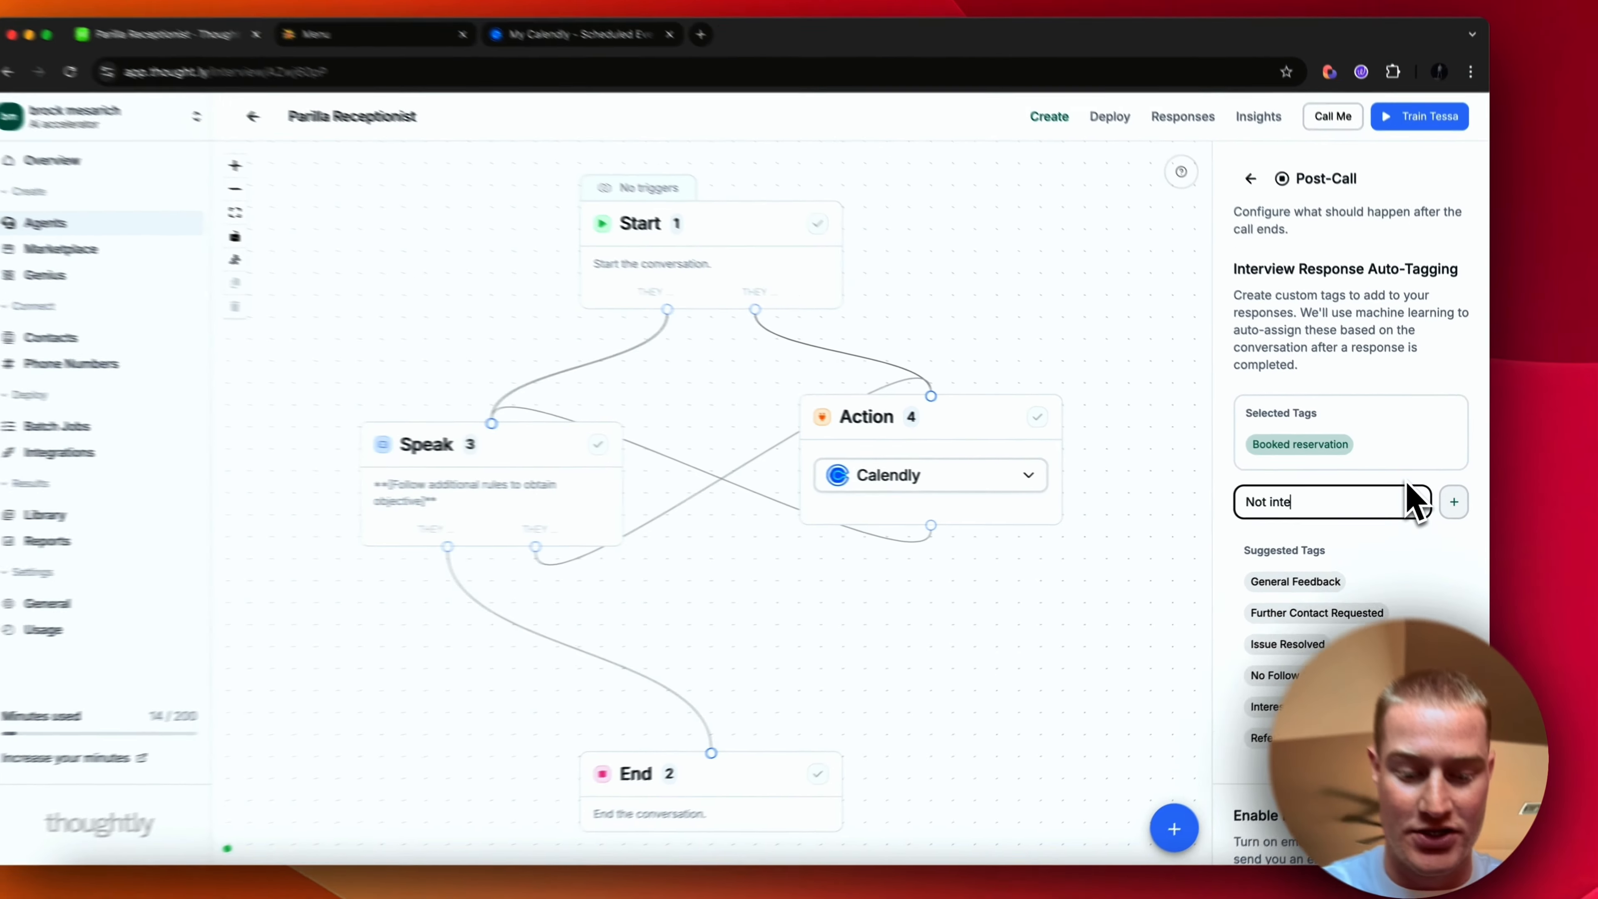
{"action": "key", "text": "Return"}
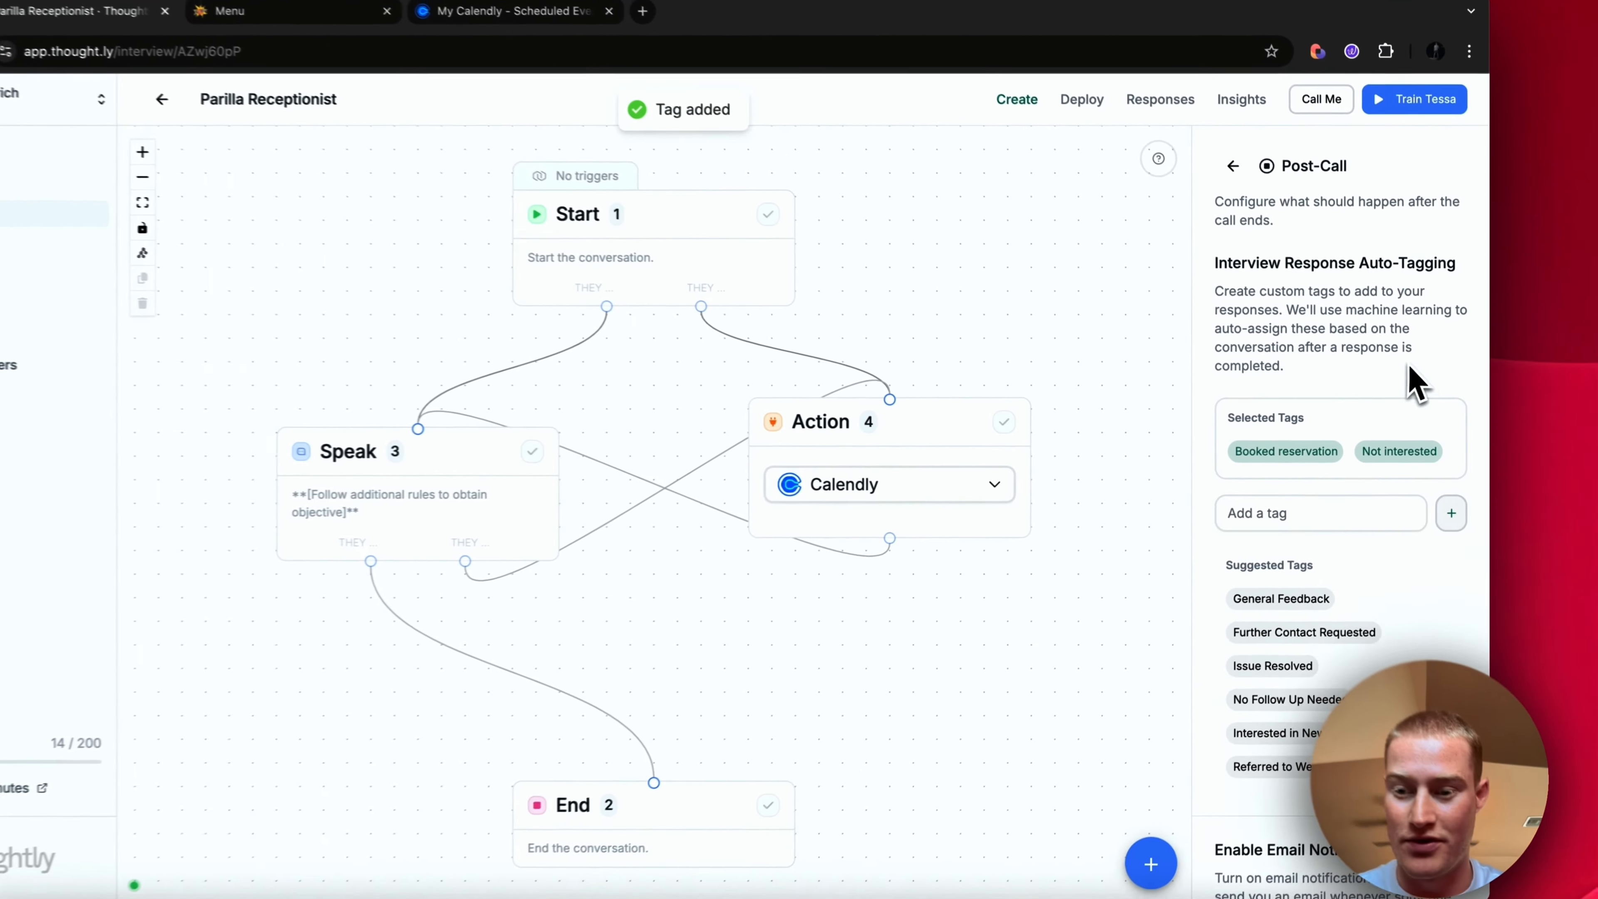
{"action": "scroll", "coordinate": [1413, 384], "scroll_direction": "down", "scroll_amount": 3}
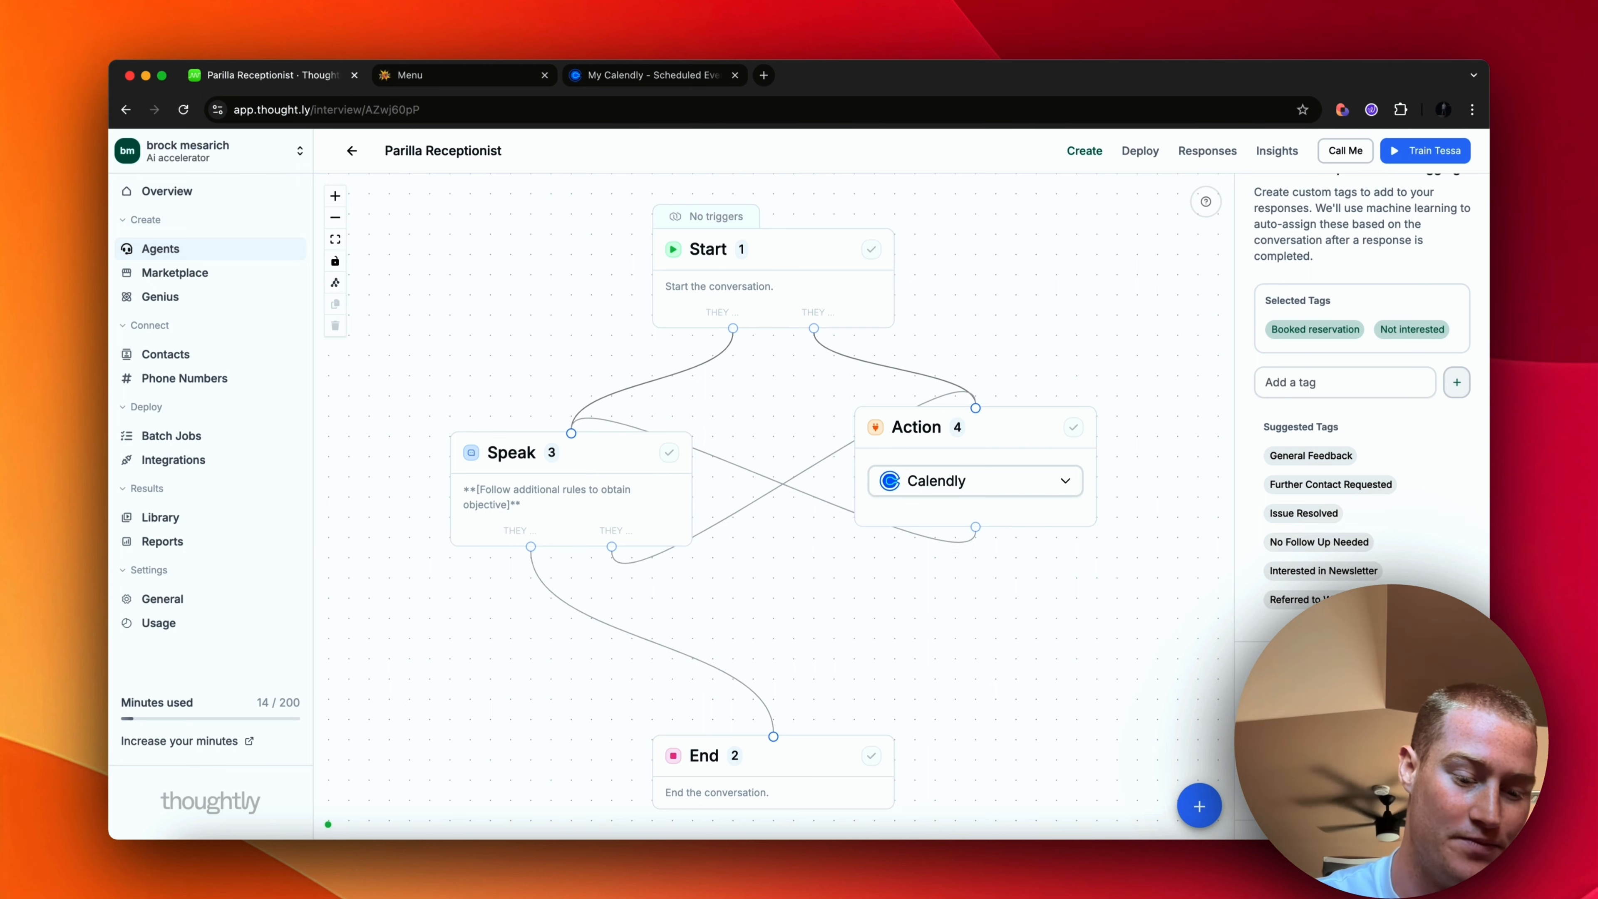
{"action": "scroll", "coordinate": [1397, 520], "scroll_direction": "up", "scroll_amount": 3}
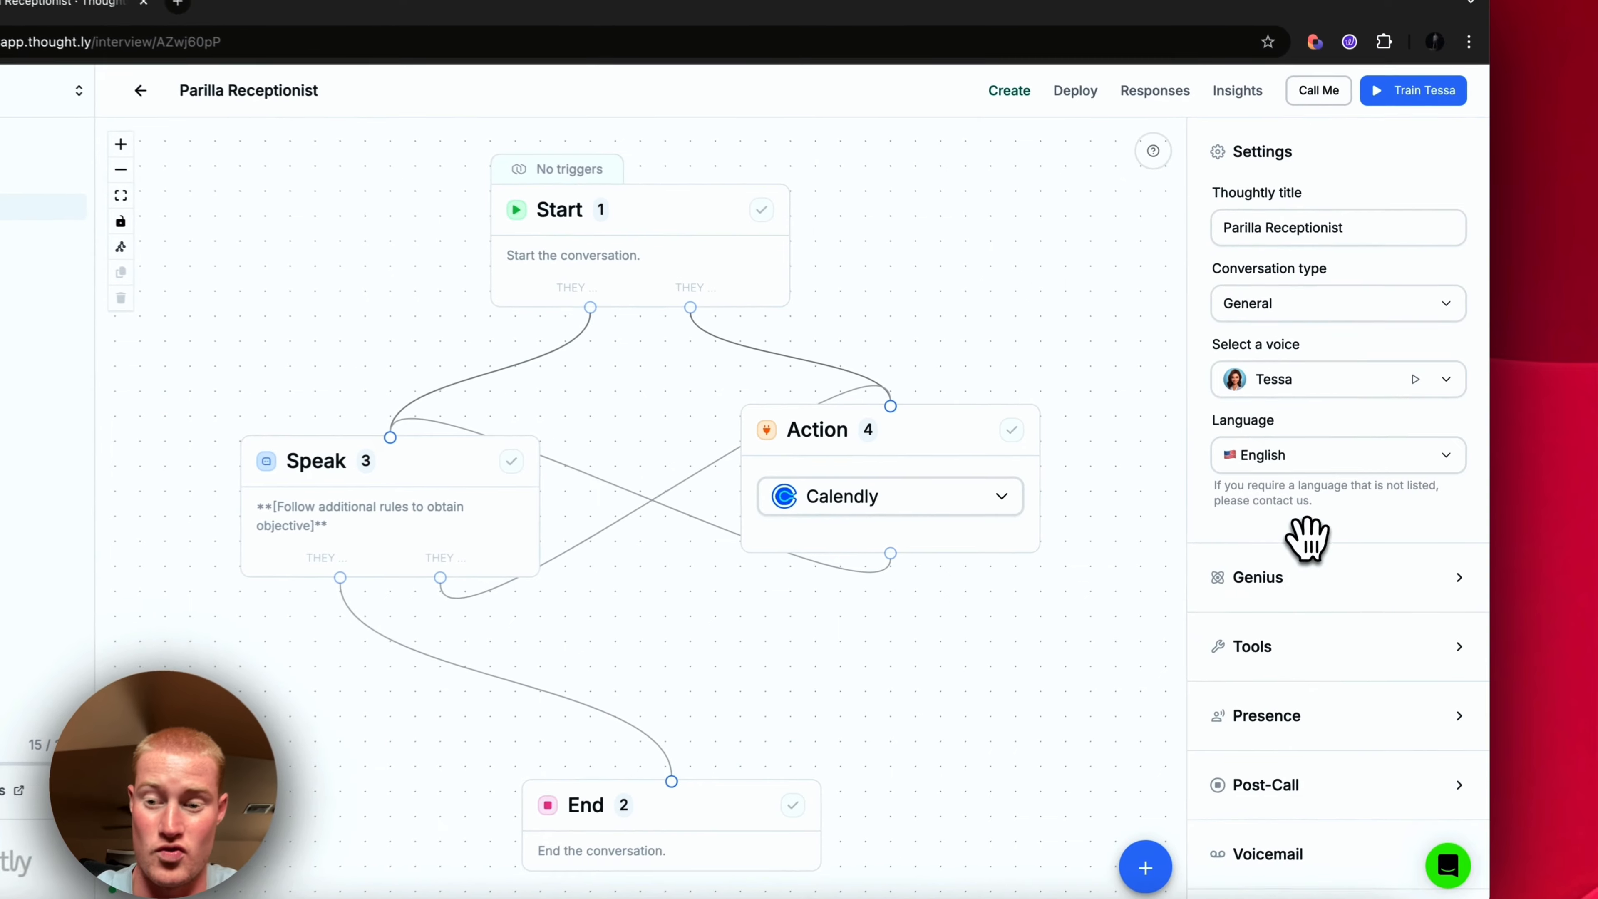
Review the Background Audio and Interim Audio sound-effect options in the agent's Presence settings without choosing one.
{"action": "scroll", "coordinate": [1346, 547], "scroll_direction": "down", "scroll_amount": 2}
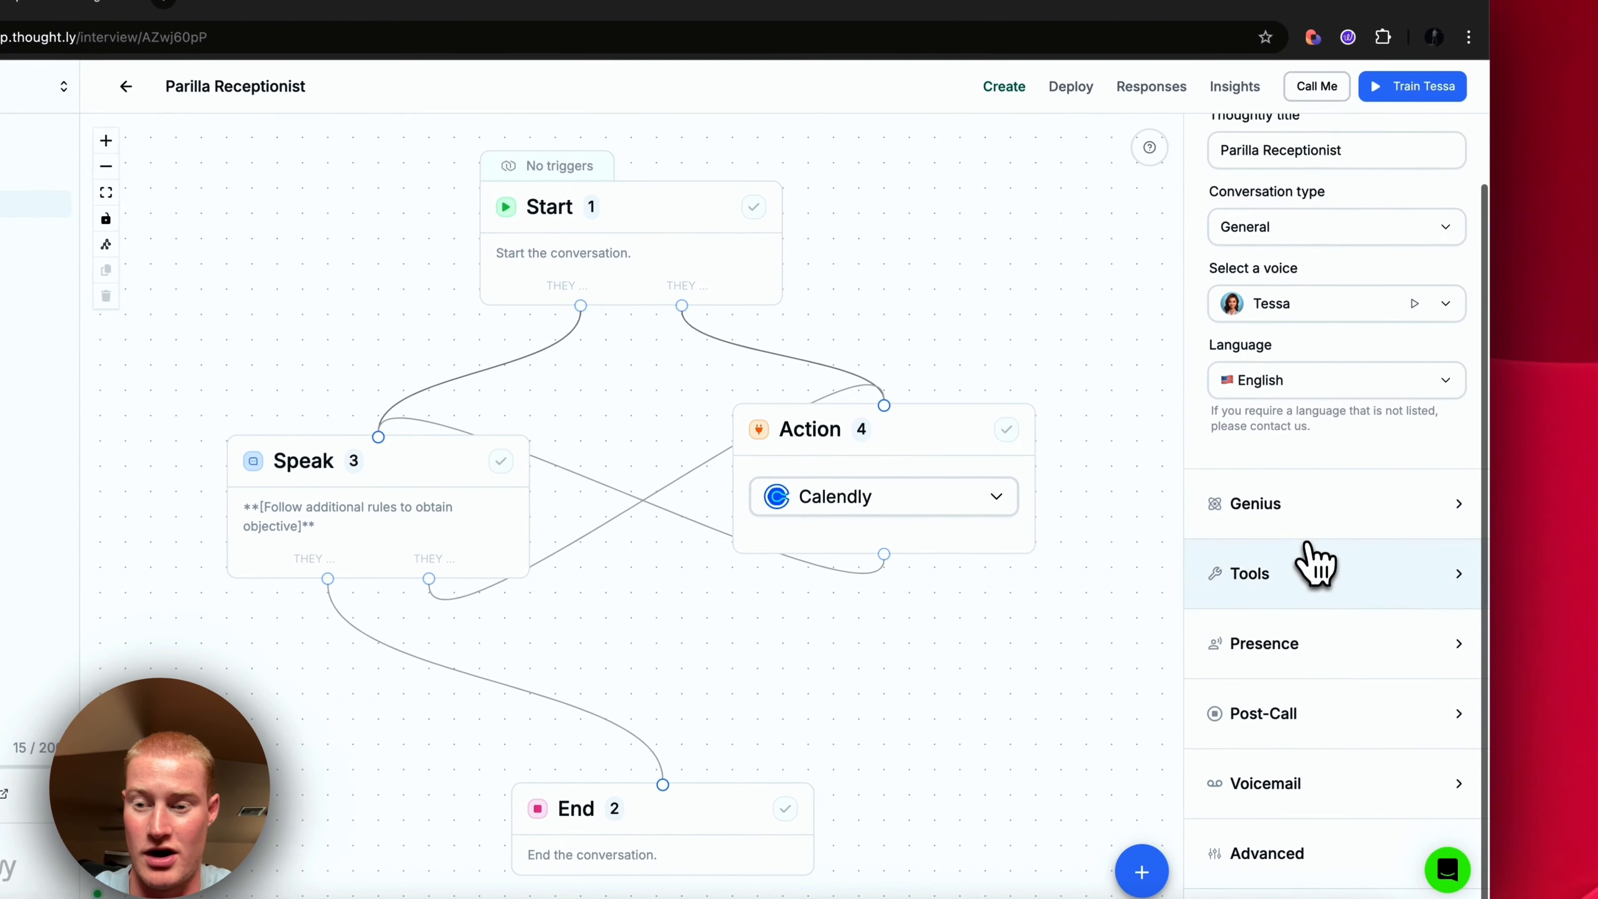
{"action": "left_click", "coordinate": [1360, 661]}
{"action": "left_click", "coordinate": [1363, 312]}
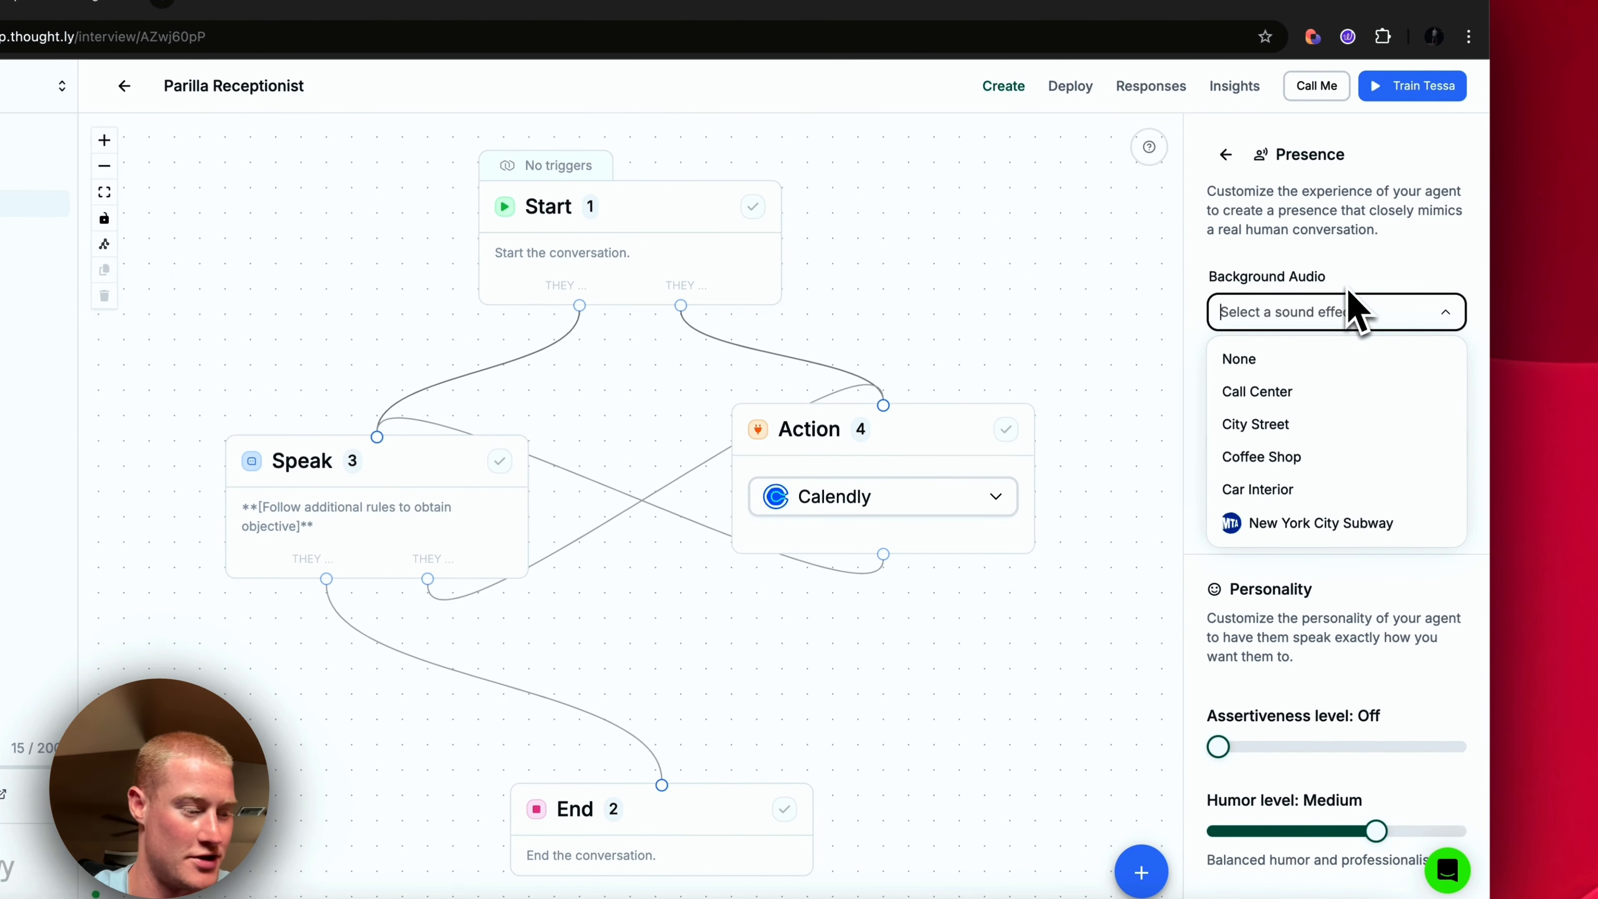
{"action": "left_click", "coordinate": [1353, 311]}
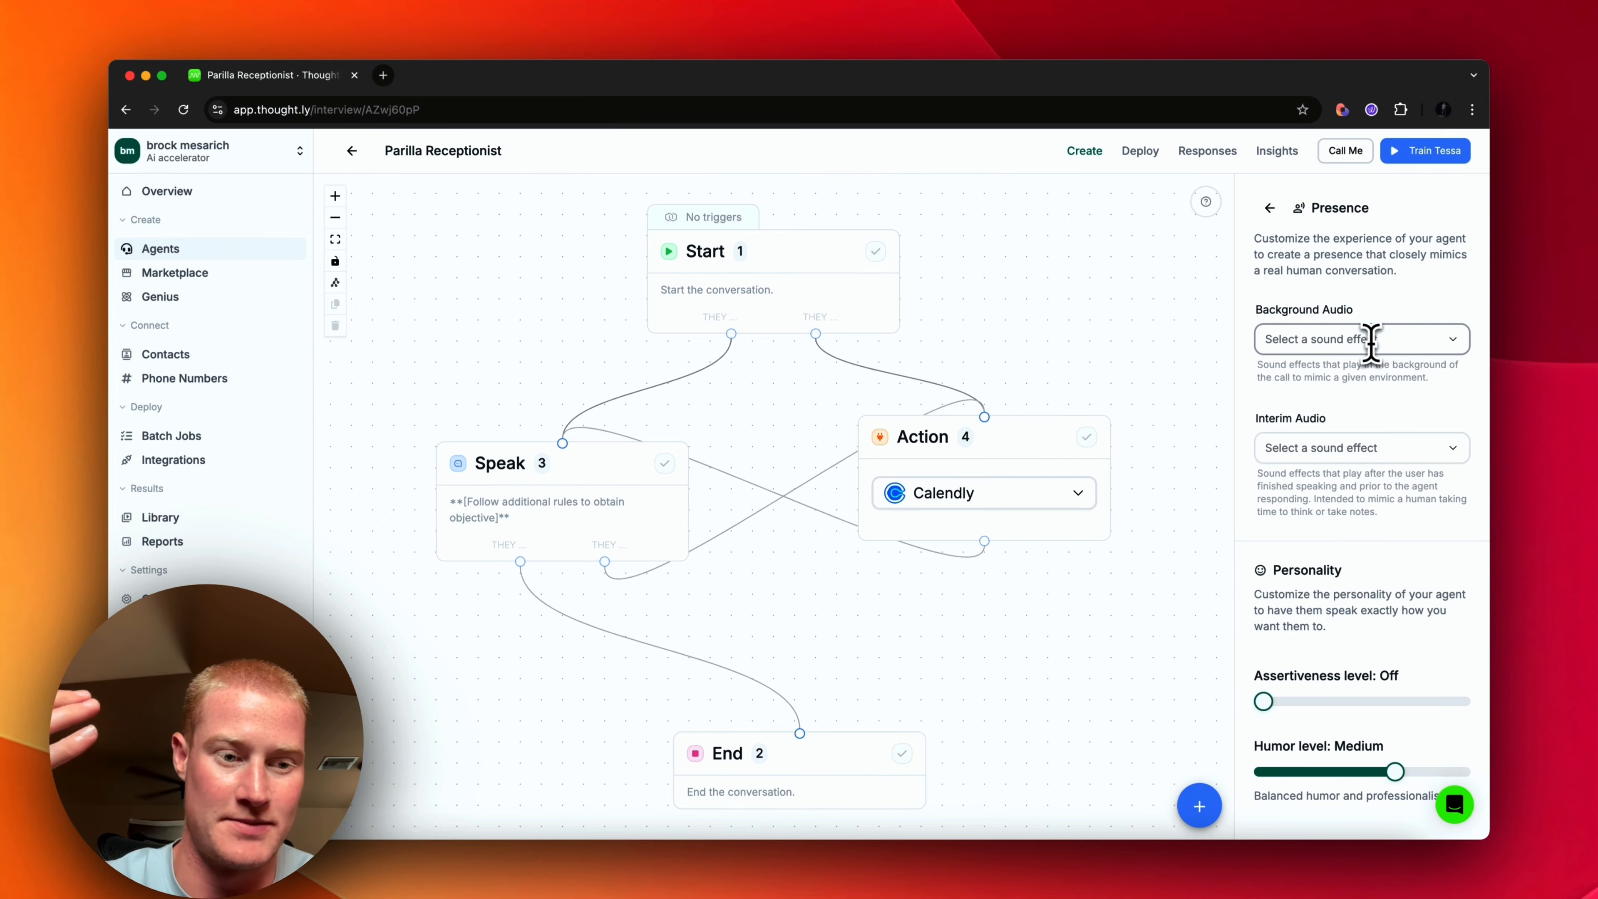
{"action": "left_click", "coordinate": [1372, 343]}
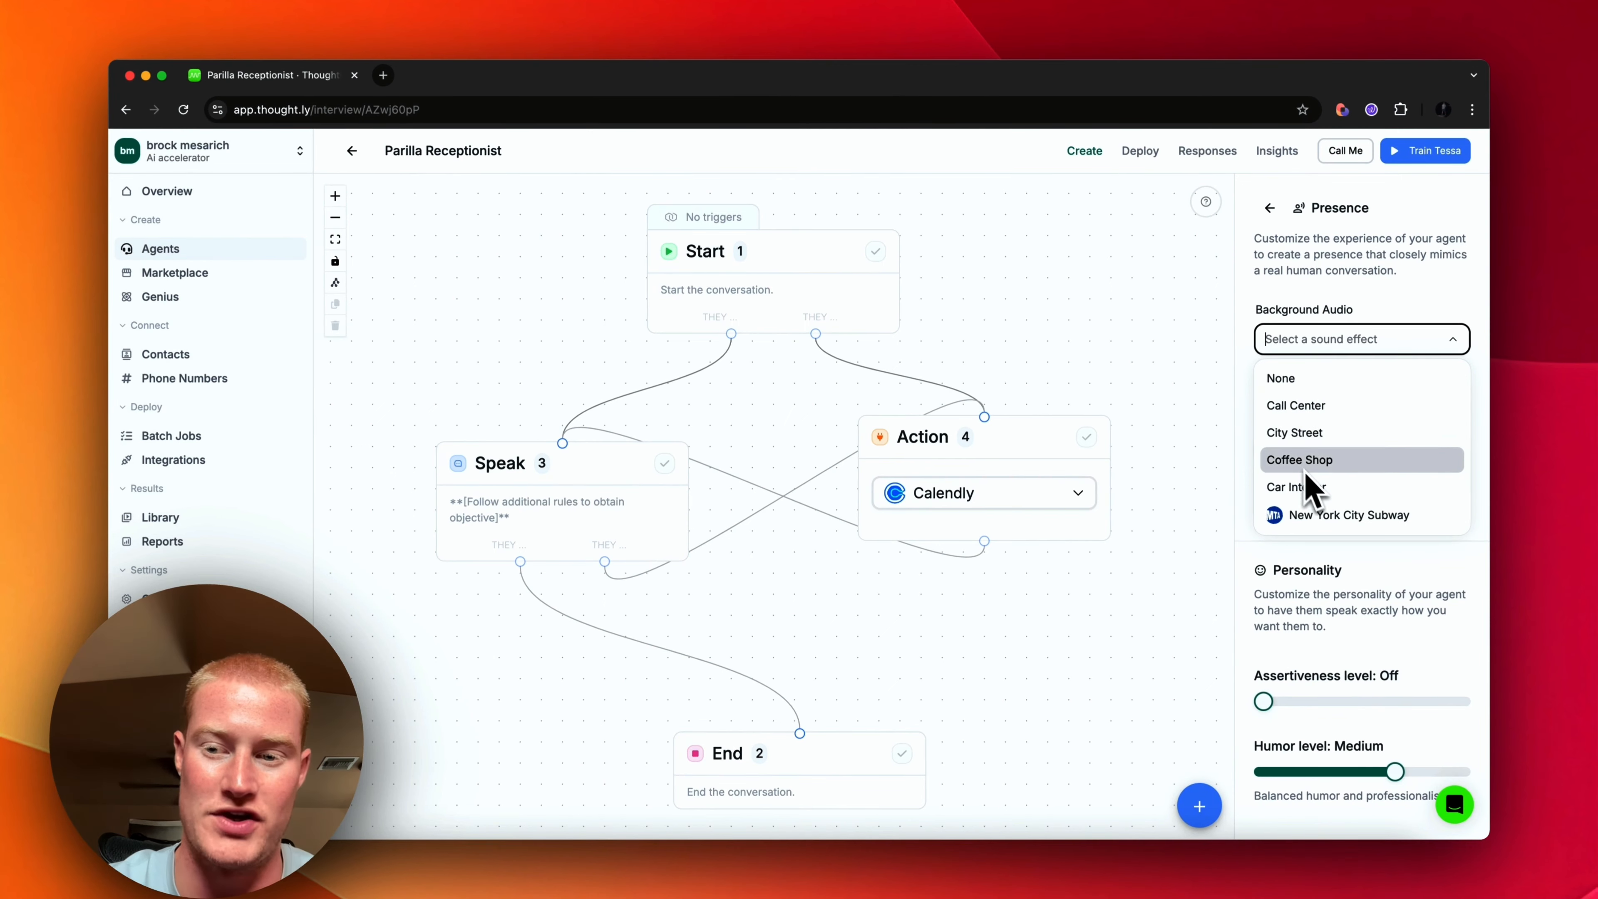
{"action": "left_click", "coordinate": [1360, 343]}
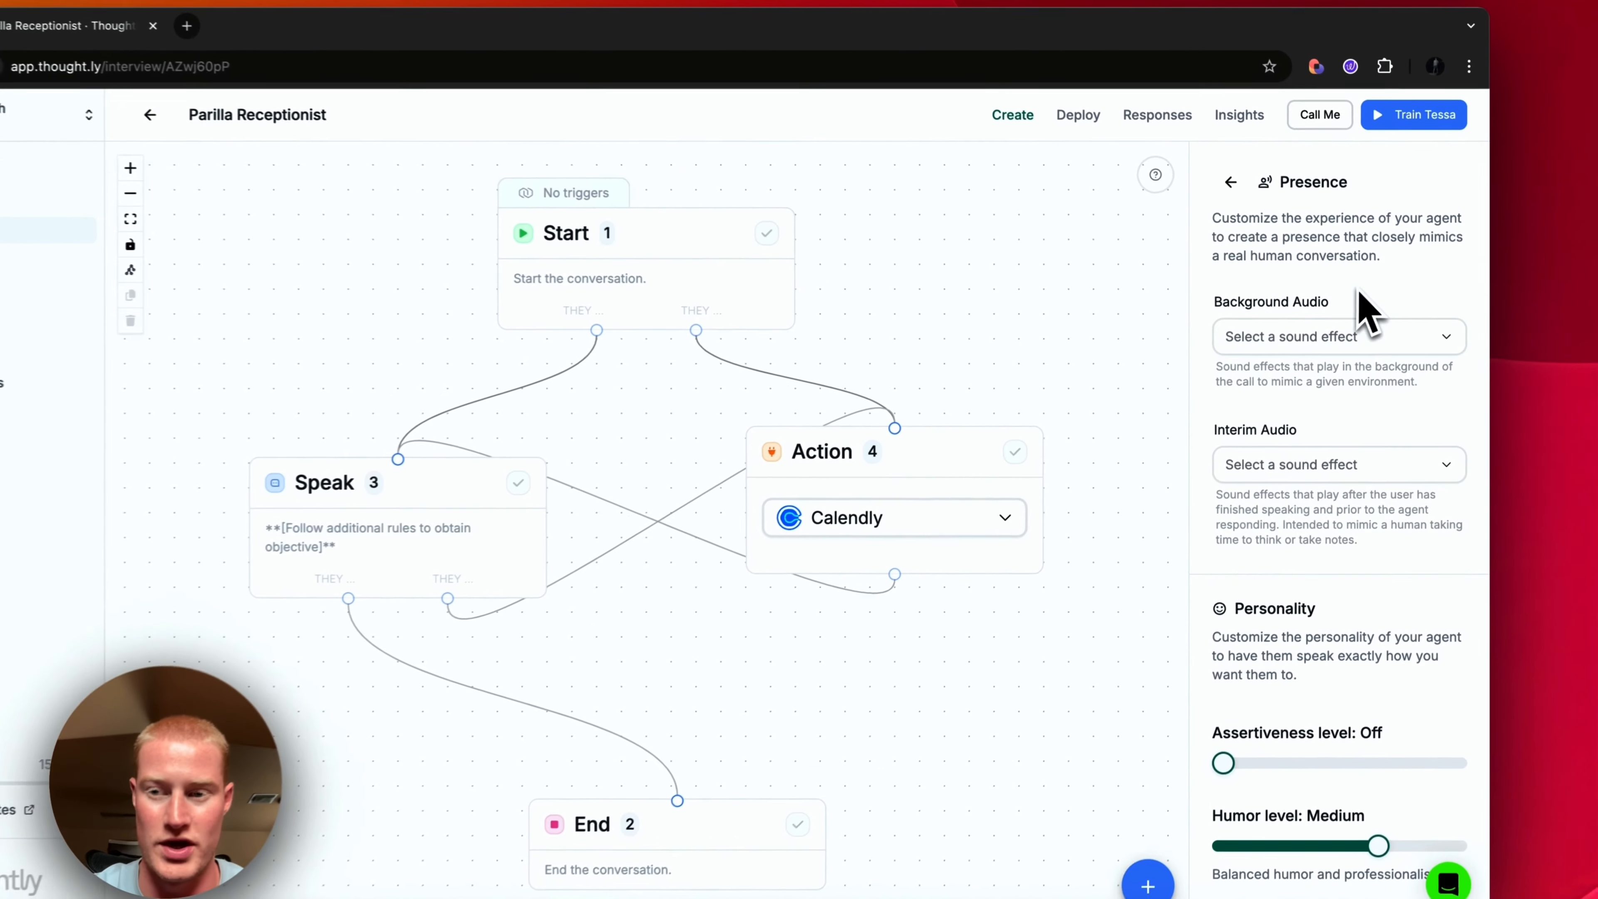
{"action": "left_click", "coordinate": [1348, 463]}
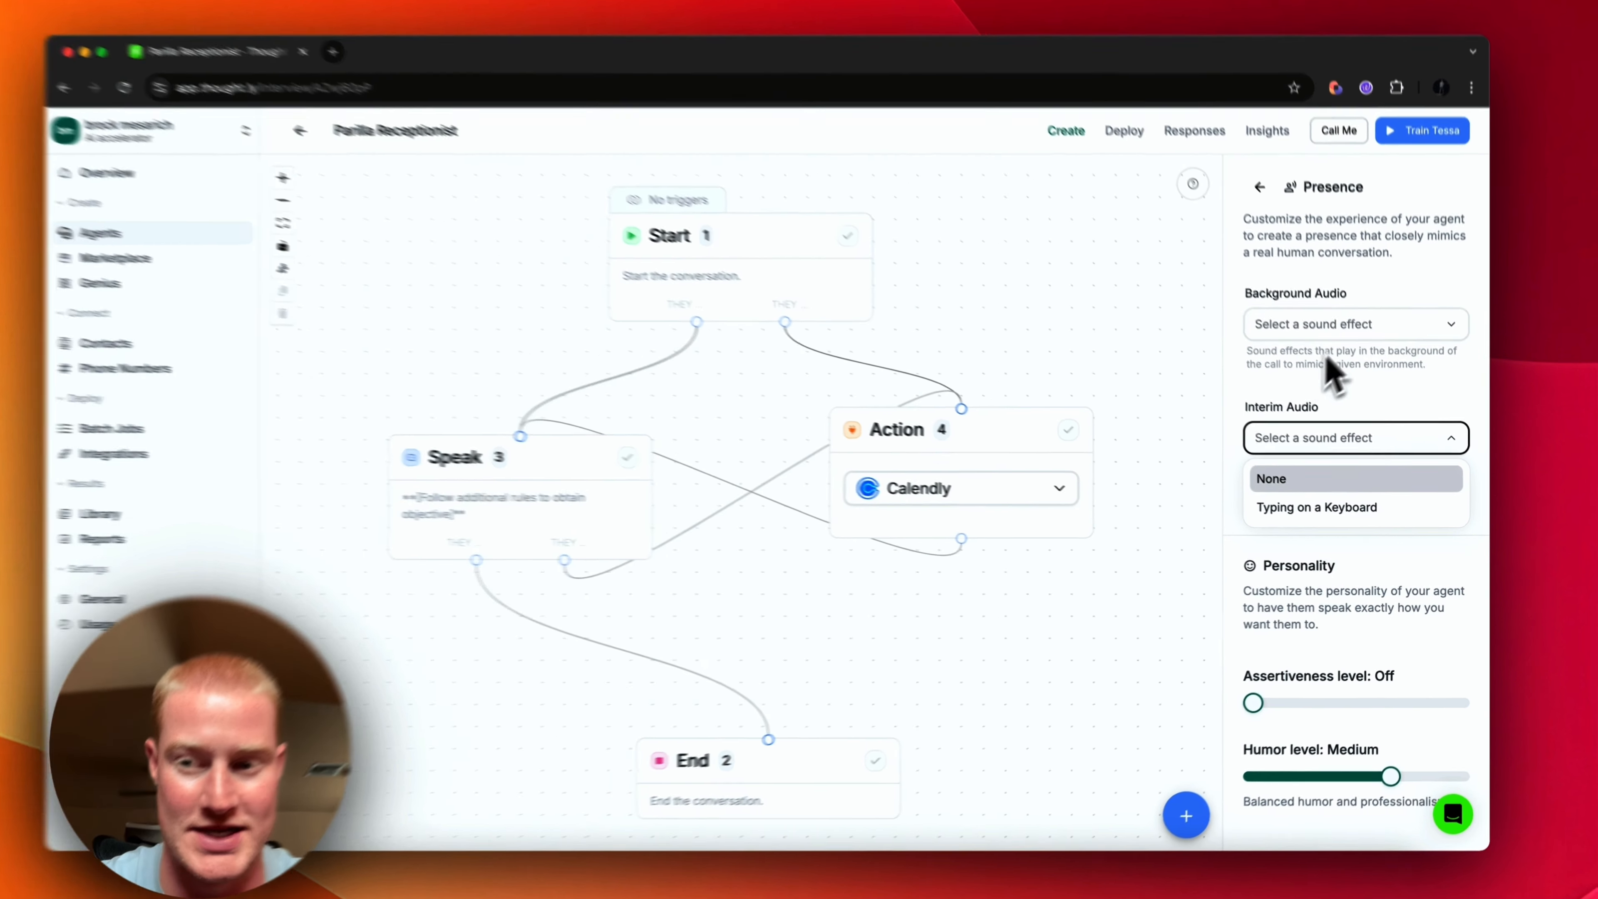
{"action": "left_click", "coordinate": [1337, 371]}
Try out the agent's humor level in its Personality settings and leave it at Off.
{"action": "scroll", "coordinate": [1385, 420], "scroll_direction": "down", "scroll_amount": 2}
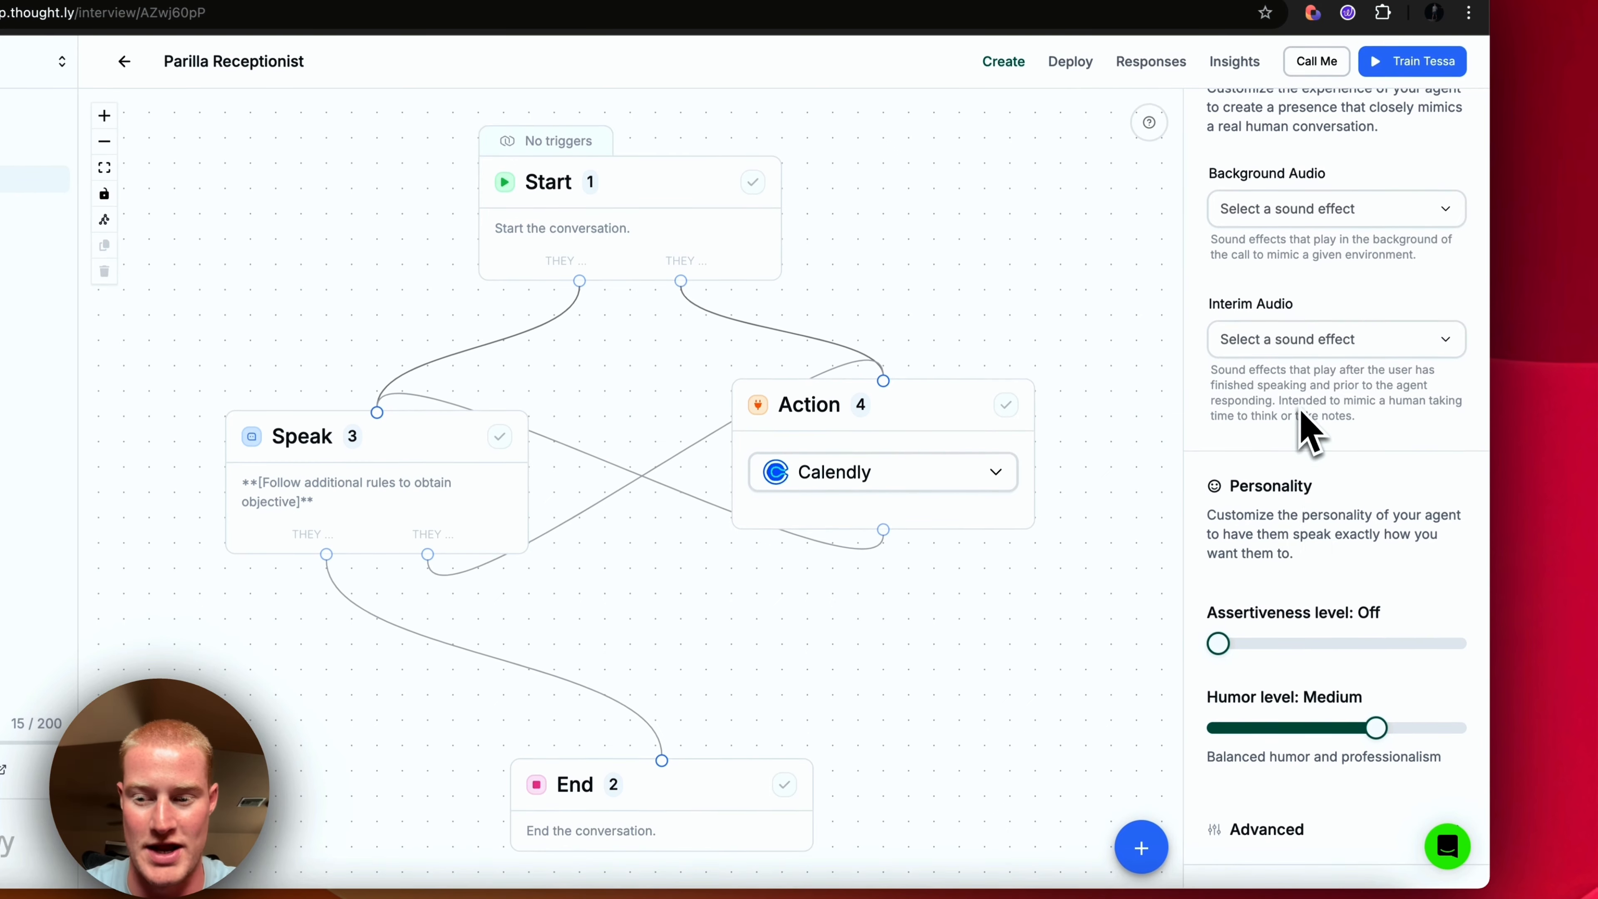
{"action": "left_click_drag", "start_coordinate": [1364, 728], "coordinate": [1199, 731]}
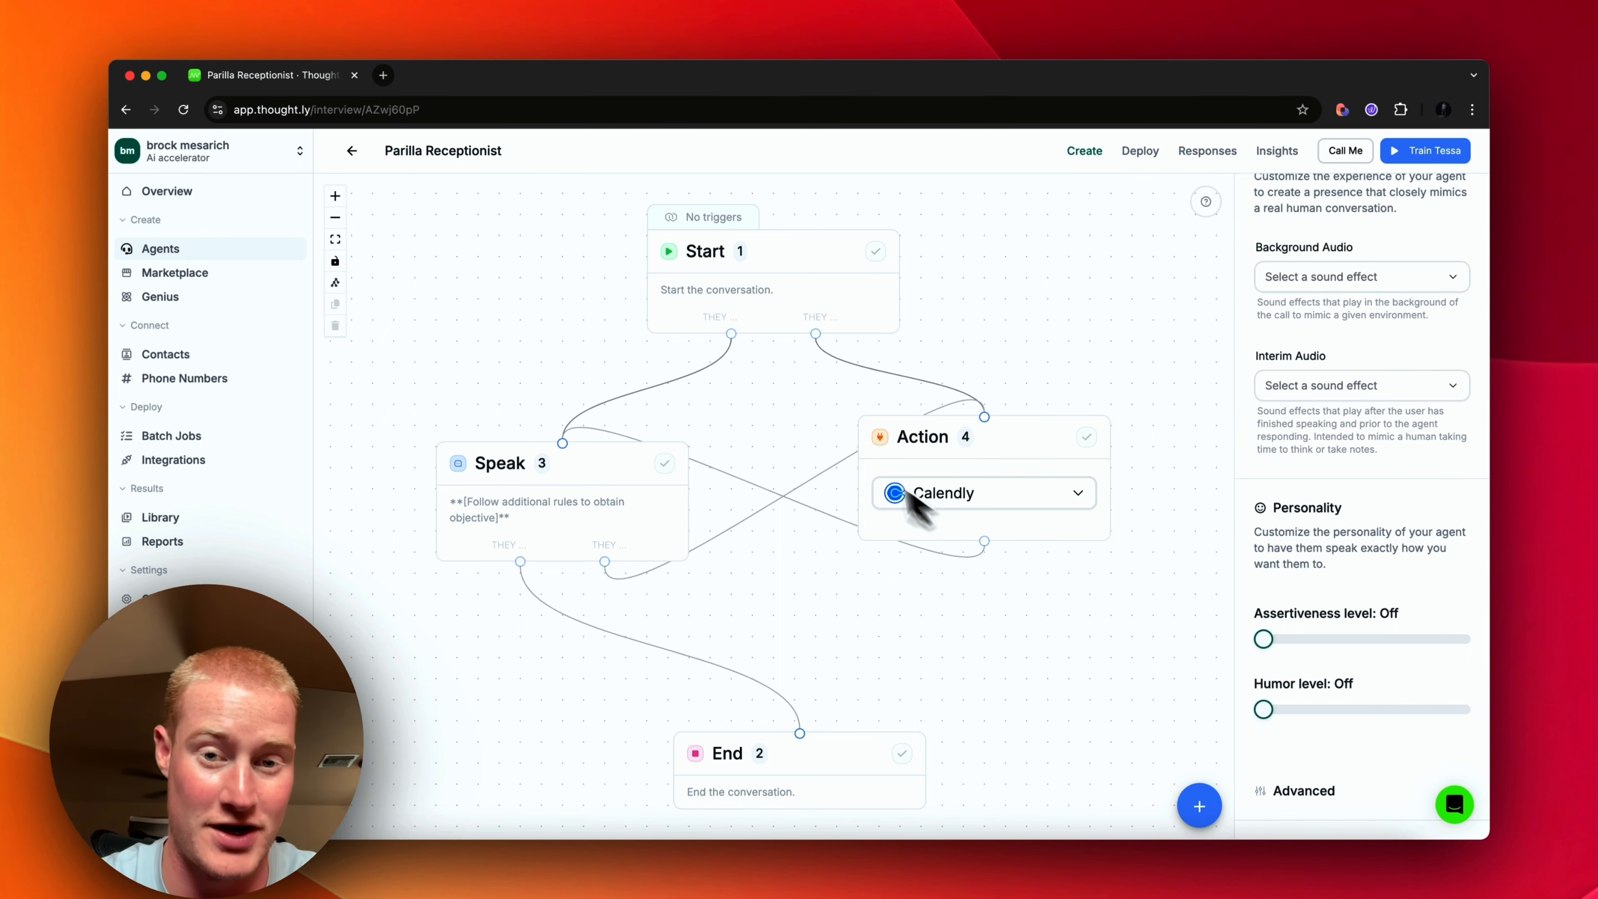
{"action": "scroll", "coordinate": [783, 422], "scroll_direction": "down", "scroll_amount": 1}
{"action": "left_click_drag", "start_coordinate": [1247, 700], "coordinate": [1389, 701]}
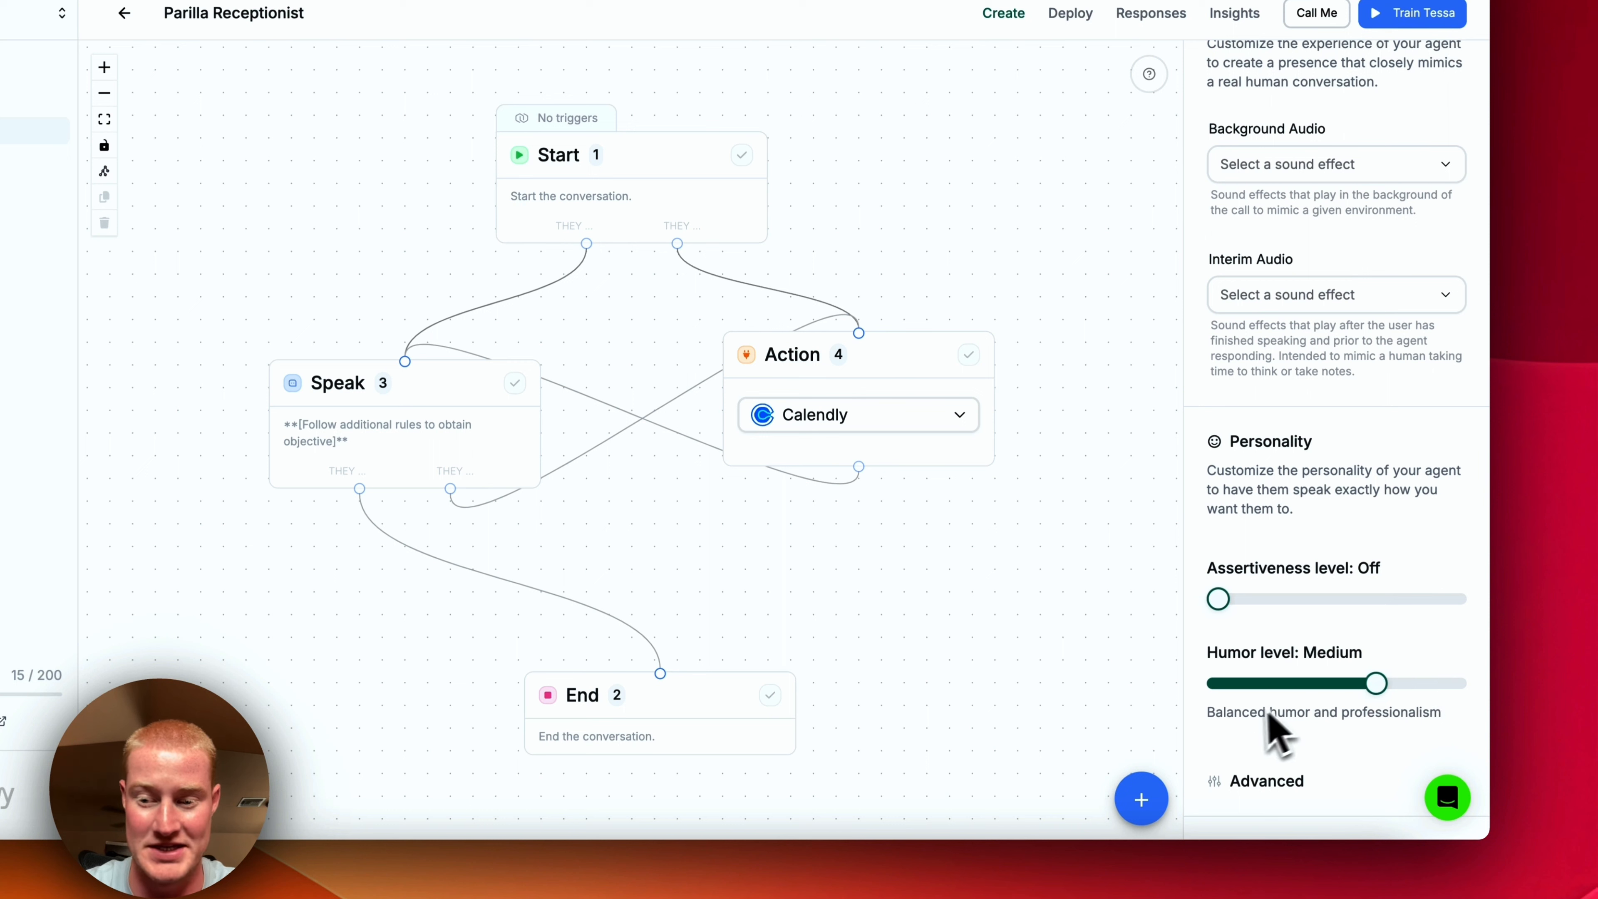
{"action": "left_click_drag", "start_coordinate": [1366, 686], "coordinate": [1329, 683]}
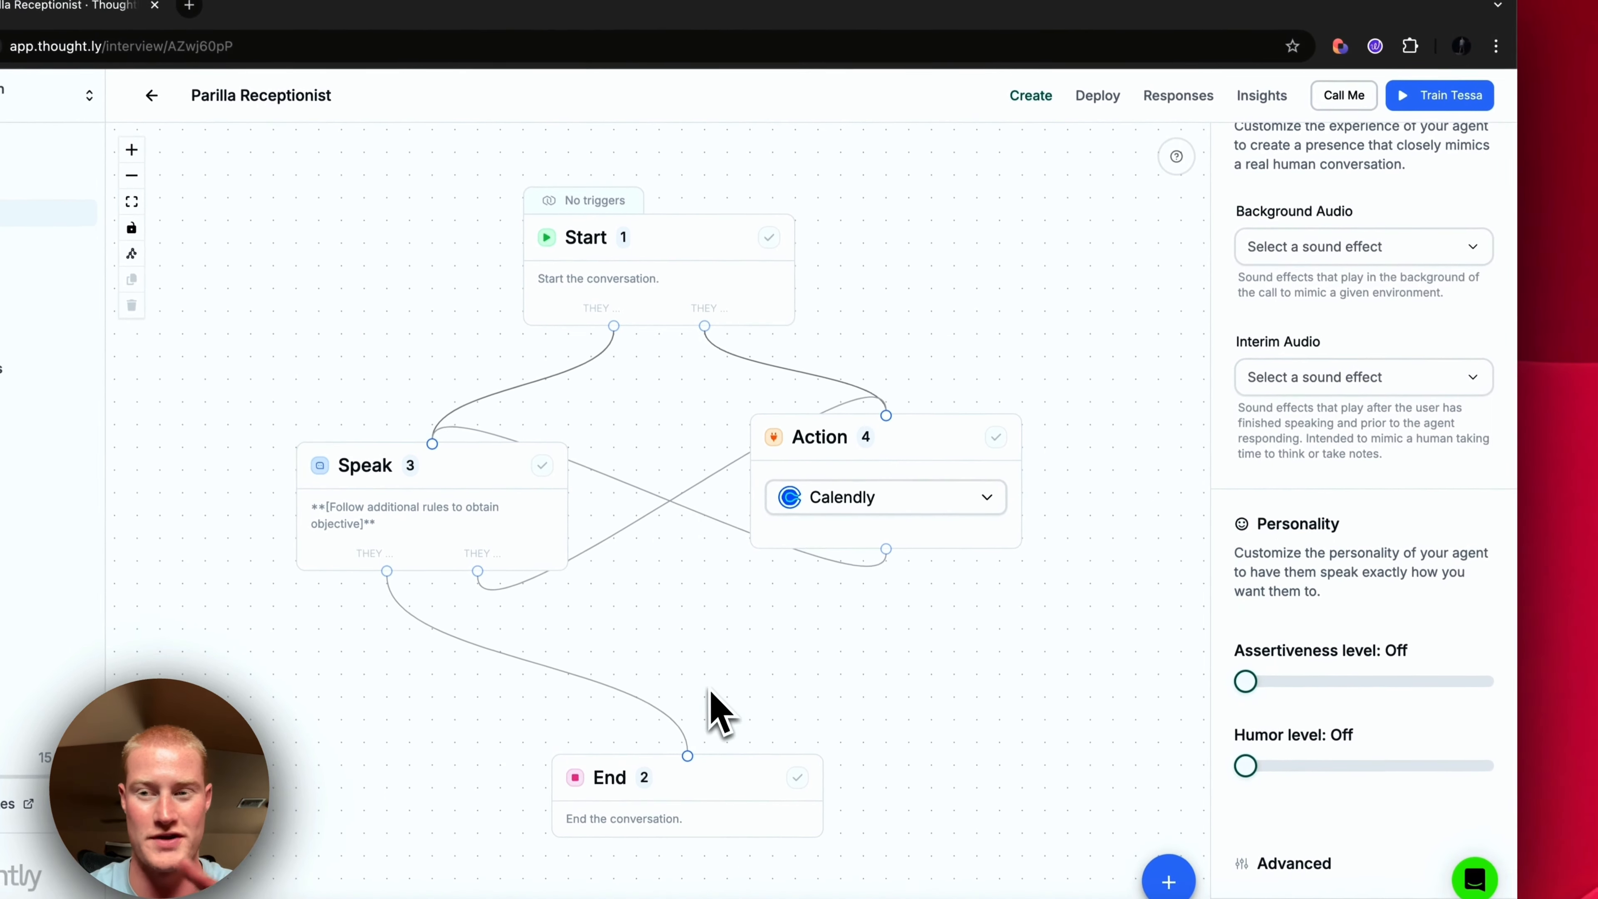
Leave the Presence settings and review the agent's Post-Call auto-tagging and email notification settings.
{"action": "scroll", "coordinate": [1306, 484], "scroll_direction": "up", "scroll_amount": 2}
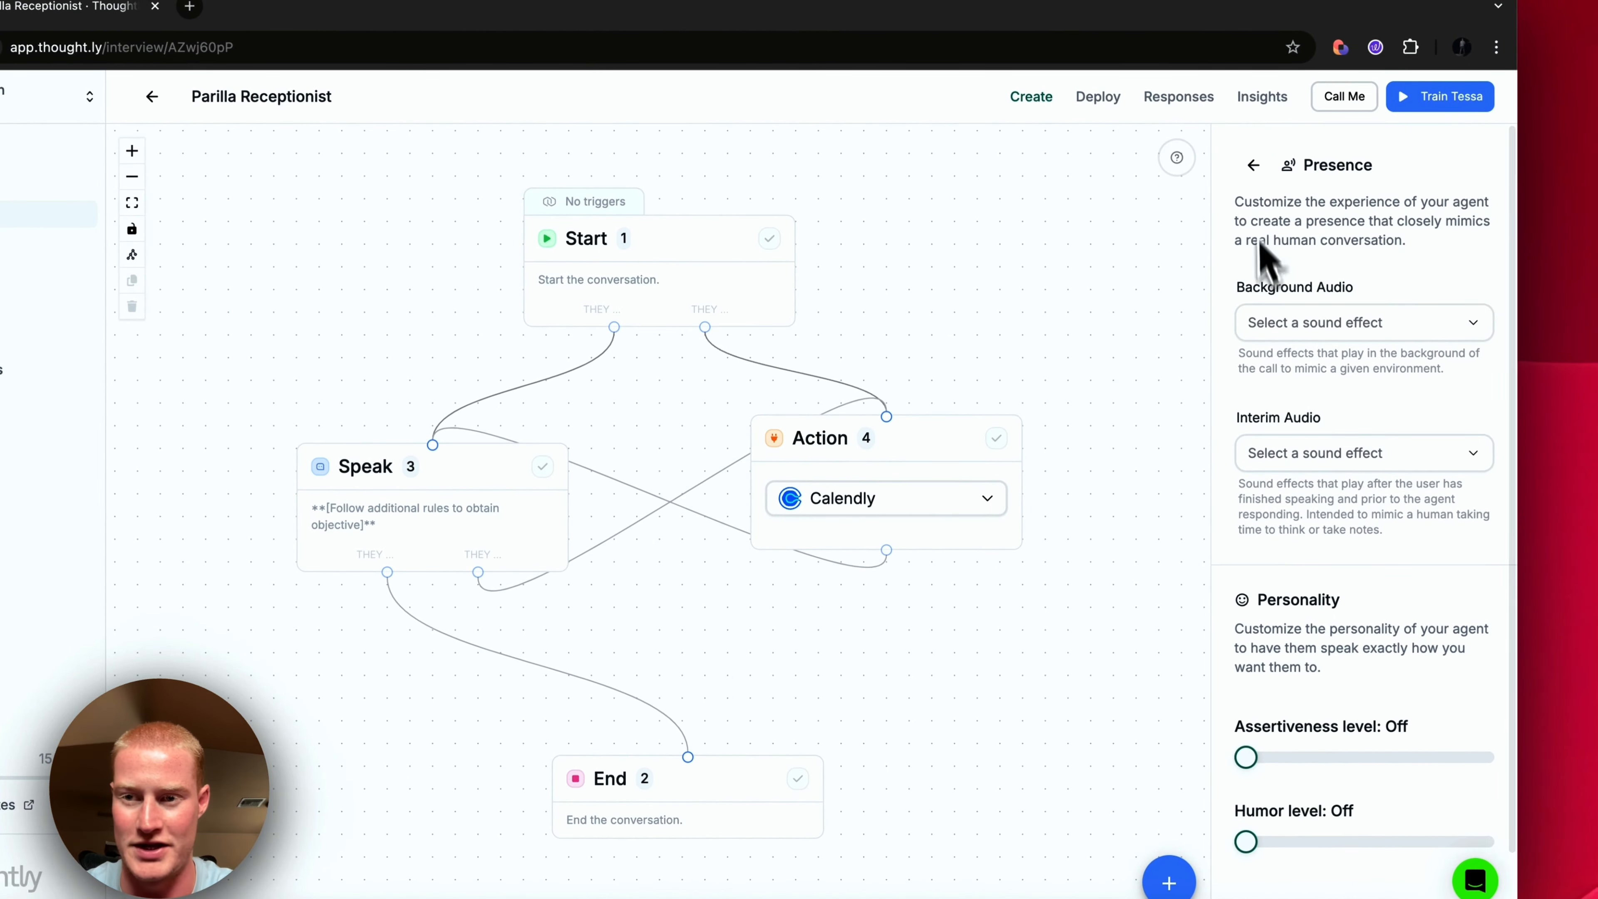
{"action": "left_click", "coordinate": [1253, 164]}
{"action": "scroll", "coordinate": [1356, 447], "scroll_direction": "down", "scroll_amount": 1}
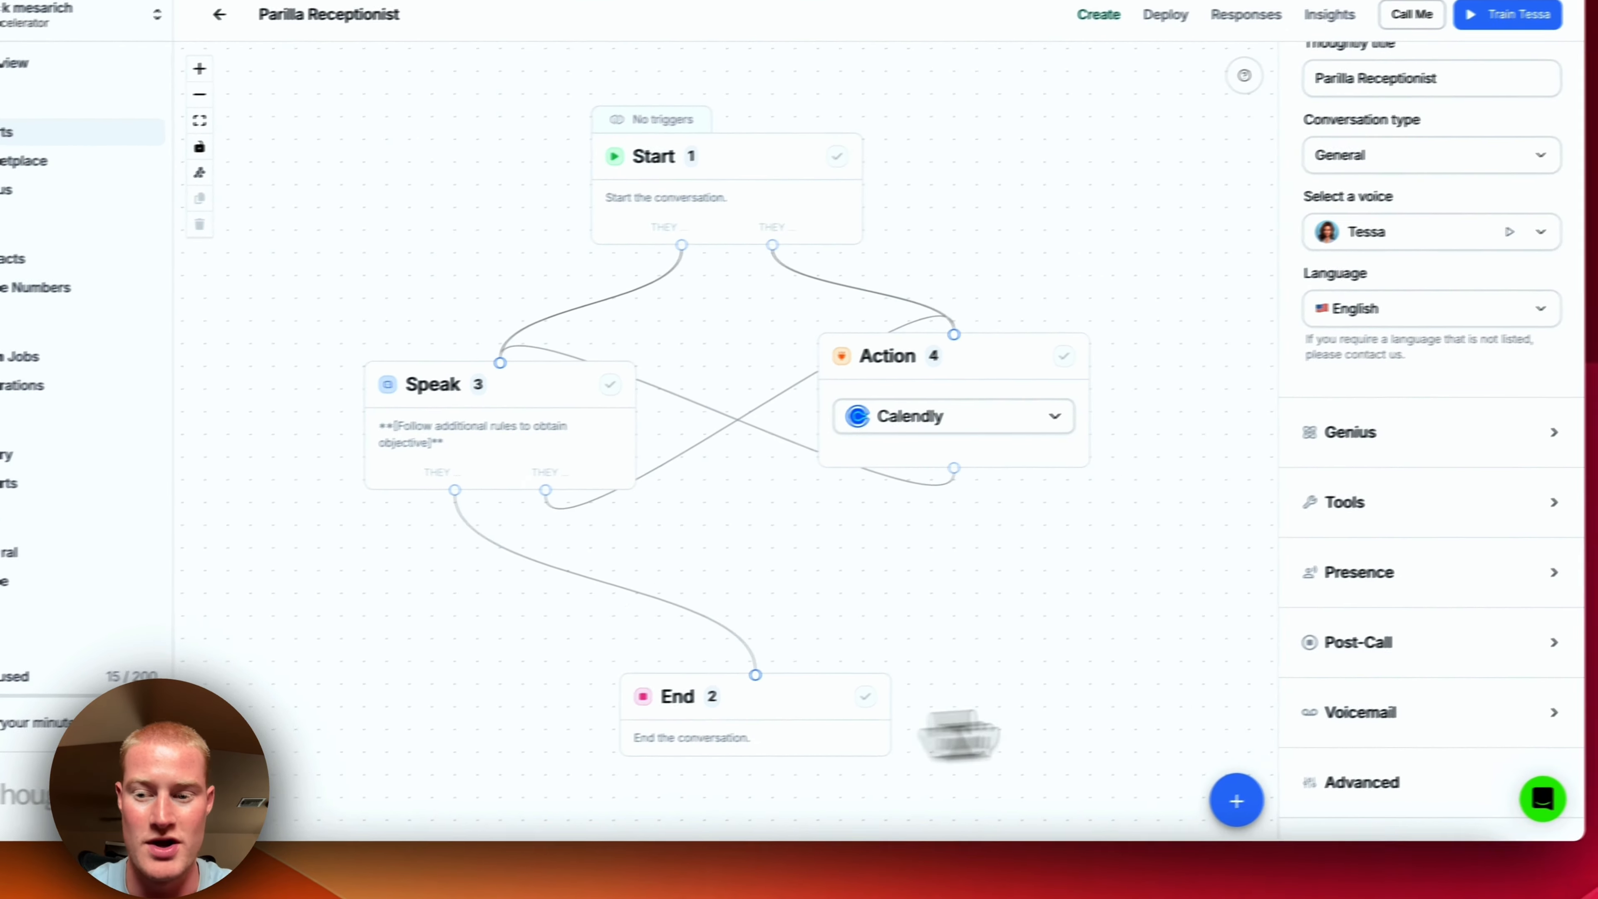
{"action": "left_click", "coordinate": [1422, 640]}
{"action": "scroll", "coordinate": [1384, 510], "scroll_direction": "down", "scroll_amount": 1}
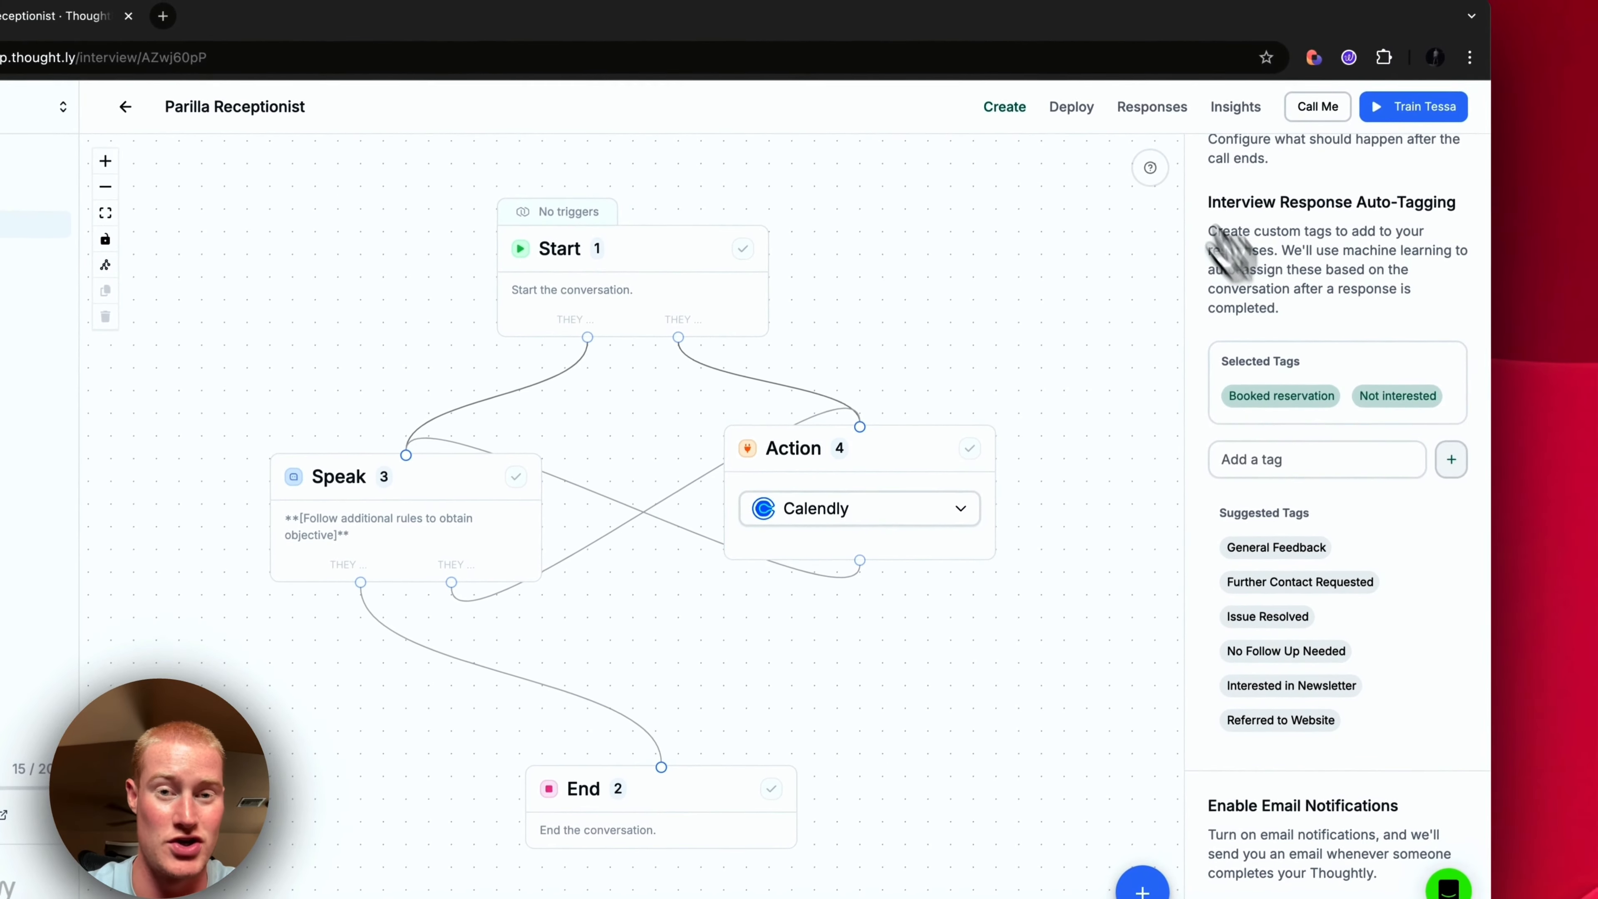
Look at the Start node's triggers, check the connected and available integrations, and reopen the Parilla Receptionist agent.
{"action": "left_click", "coordinate": [688, 265]}
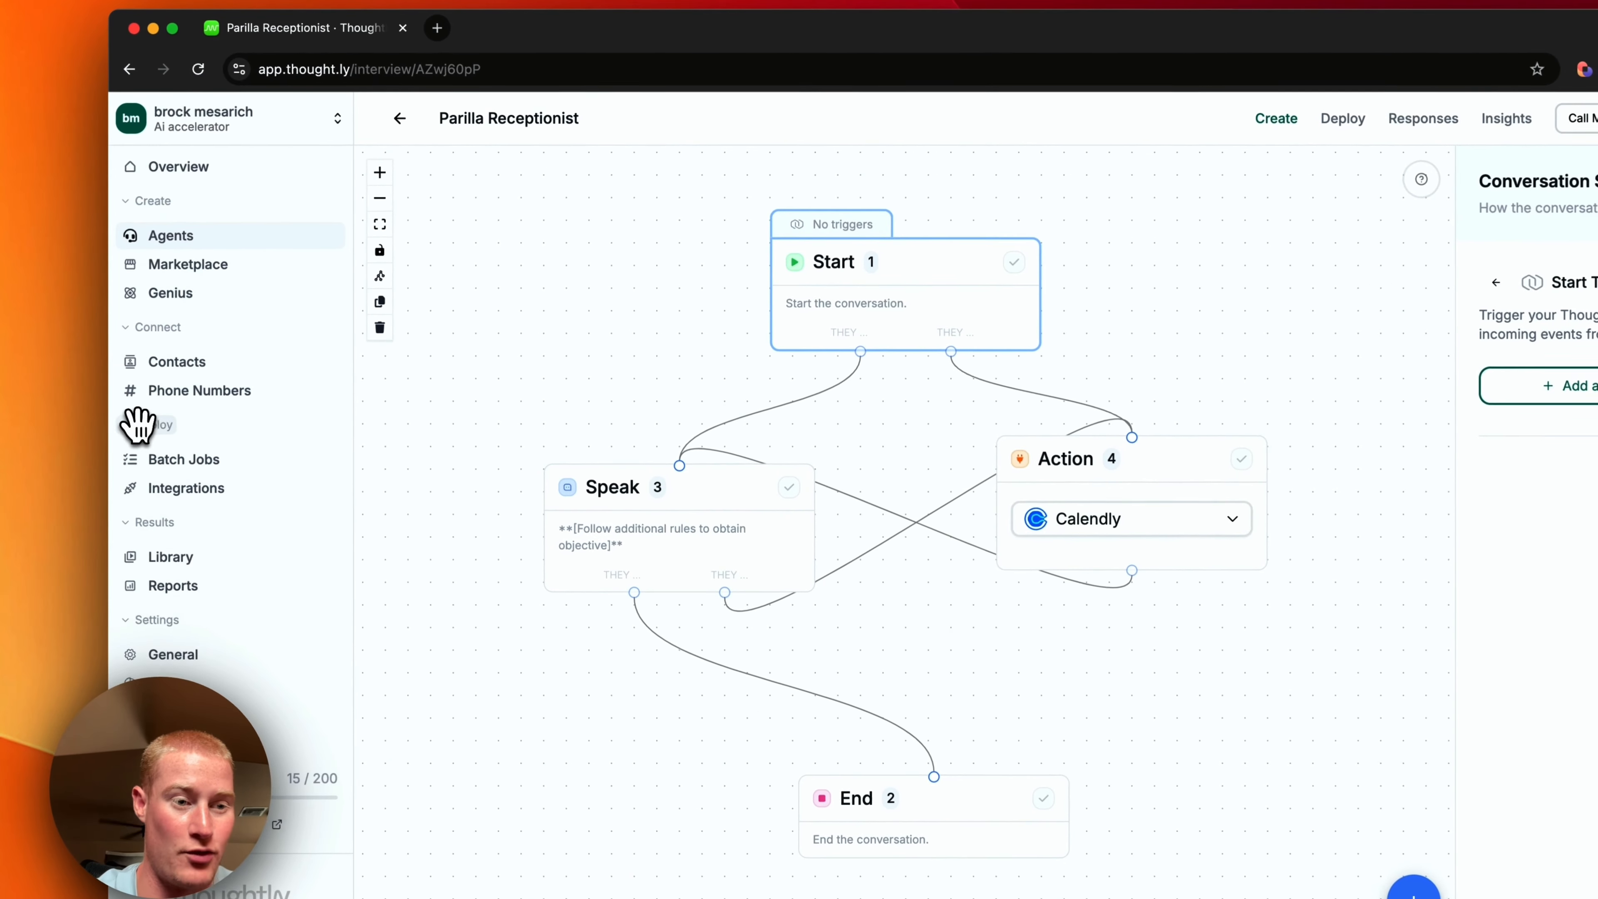
{"action": "left_click", "coordinate": [160, 489]}
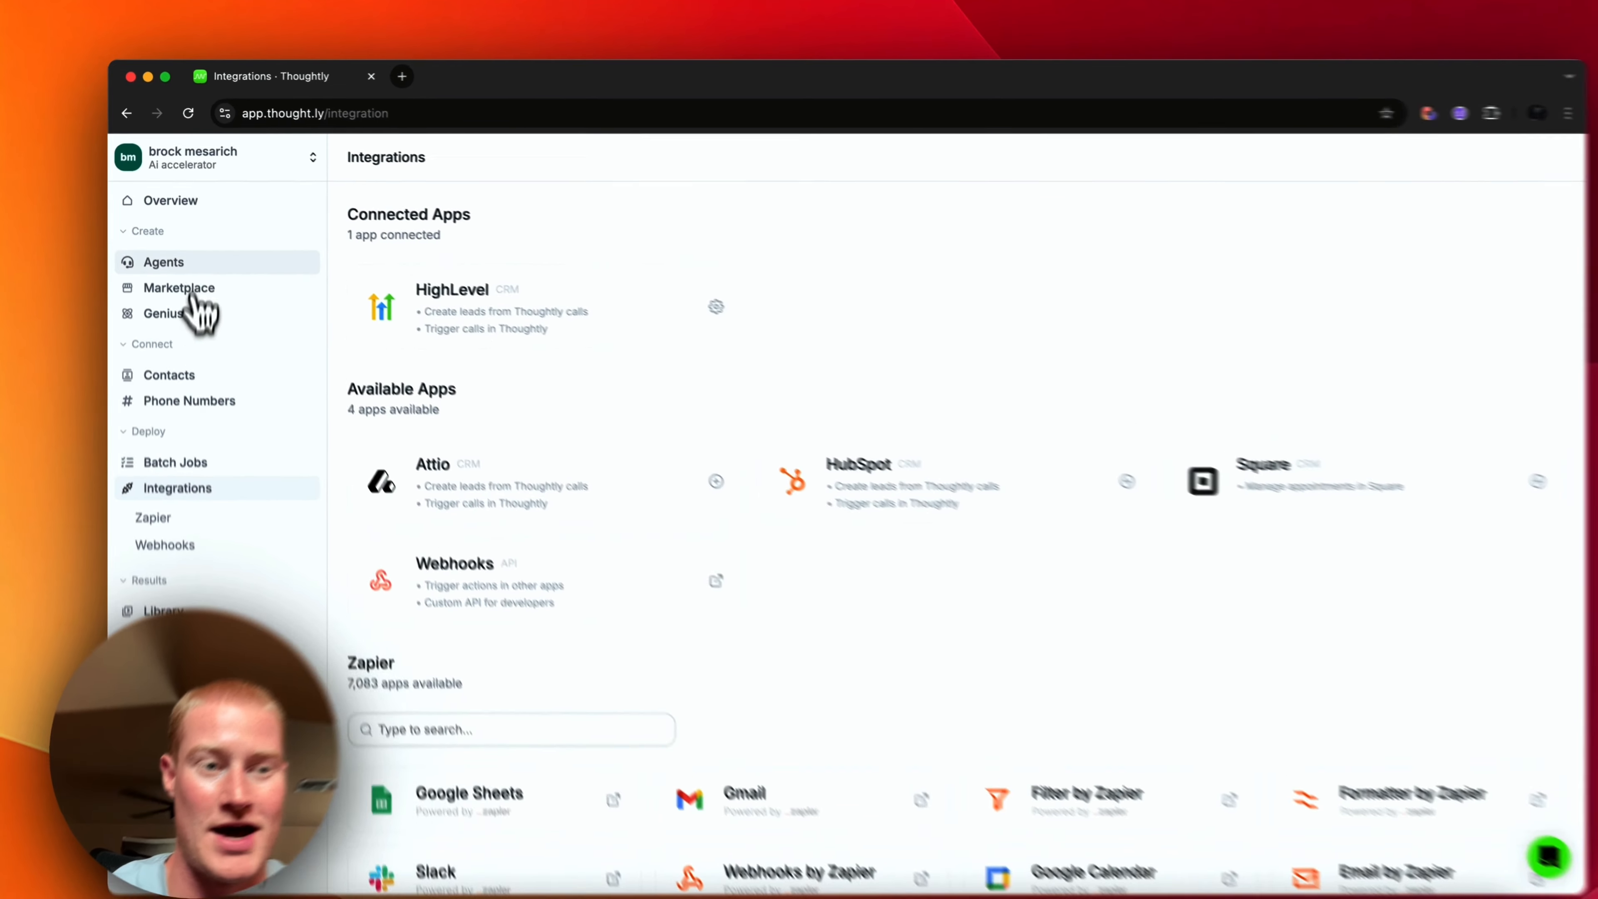
{"action": "left_click", "coordinate": [183, 263]}
{"action": "left_click", "coordinate": [677, 321]}
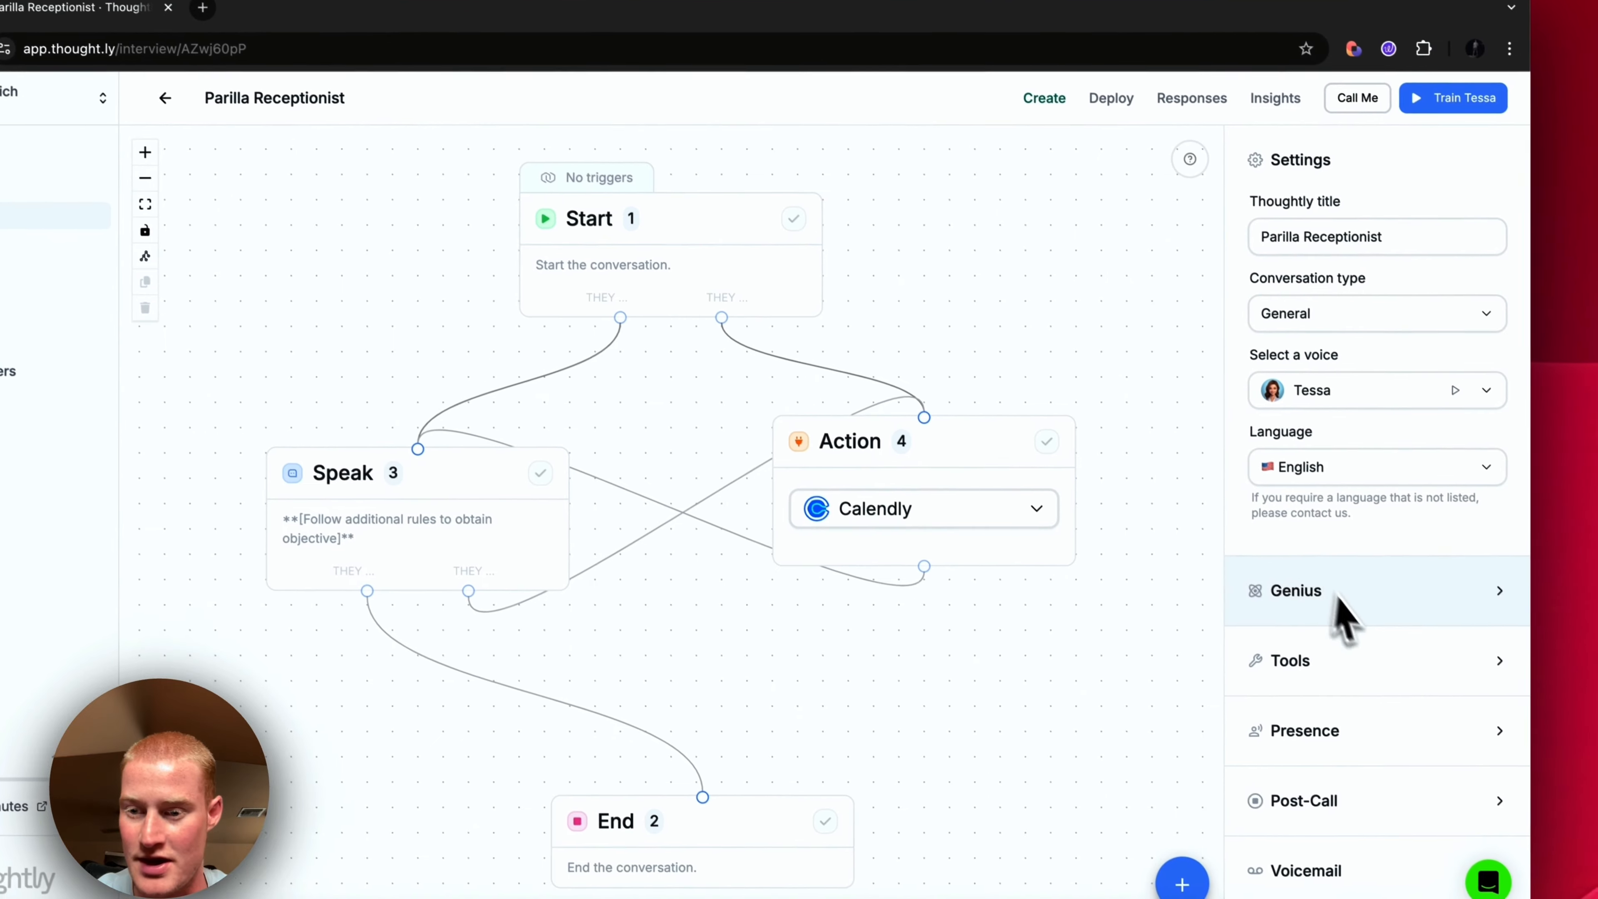
Create a new start trigger for the agent's conversation with Highlevel as the integration.
{"action": "left_click", "coordinate": [677, 242]}
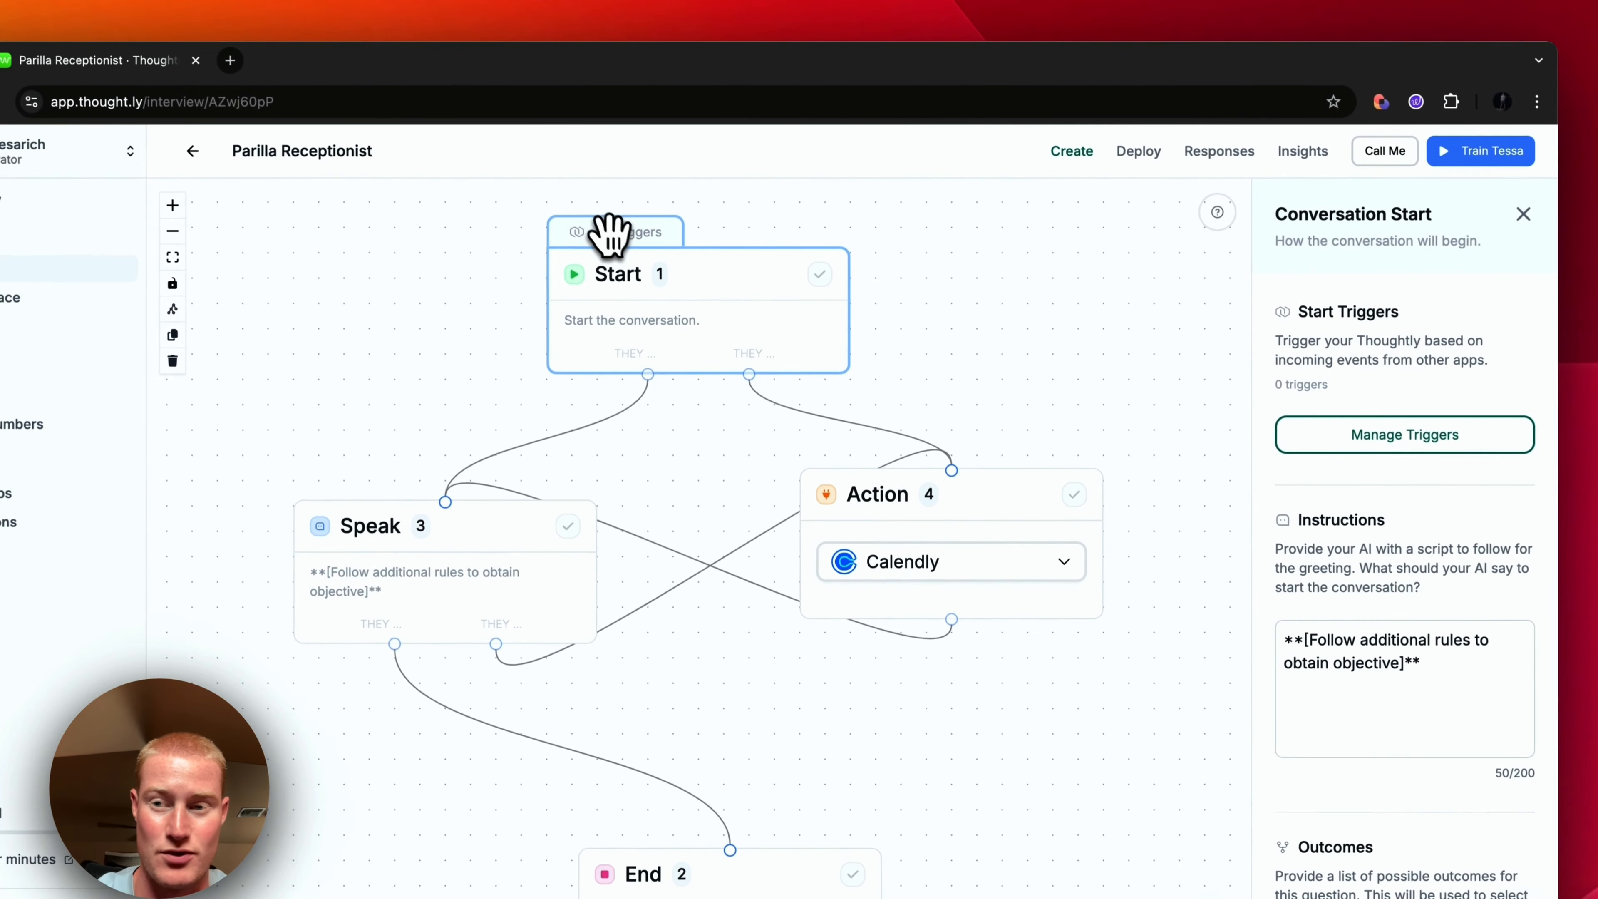
{"action": "left_click", "coordinate": [1396, 440]}
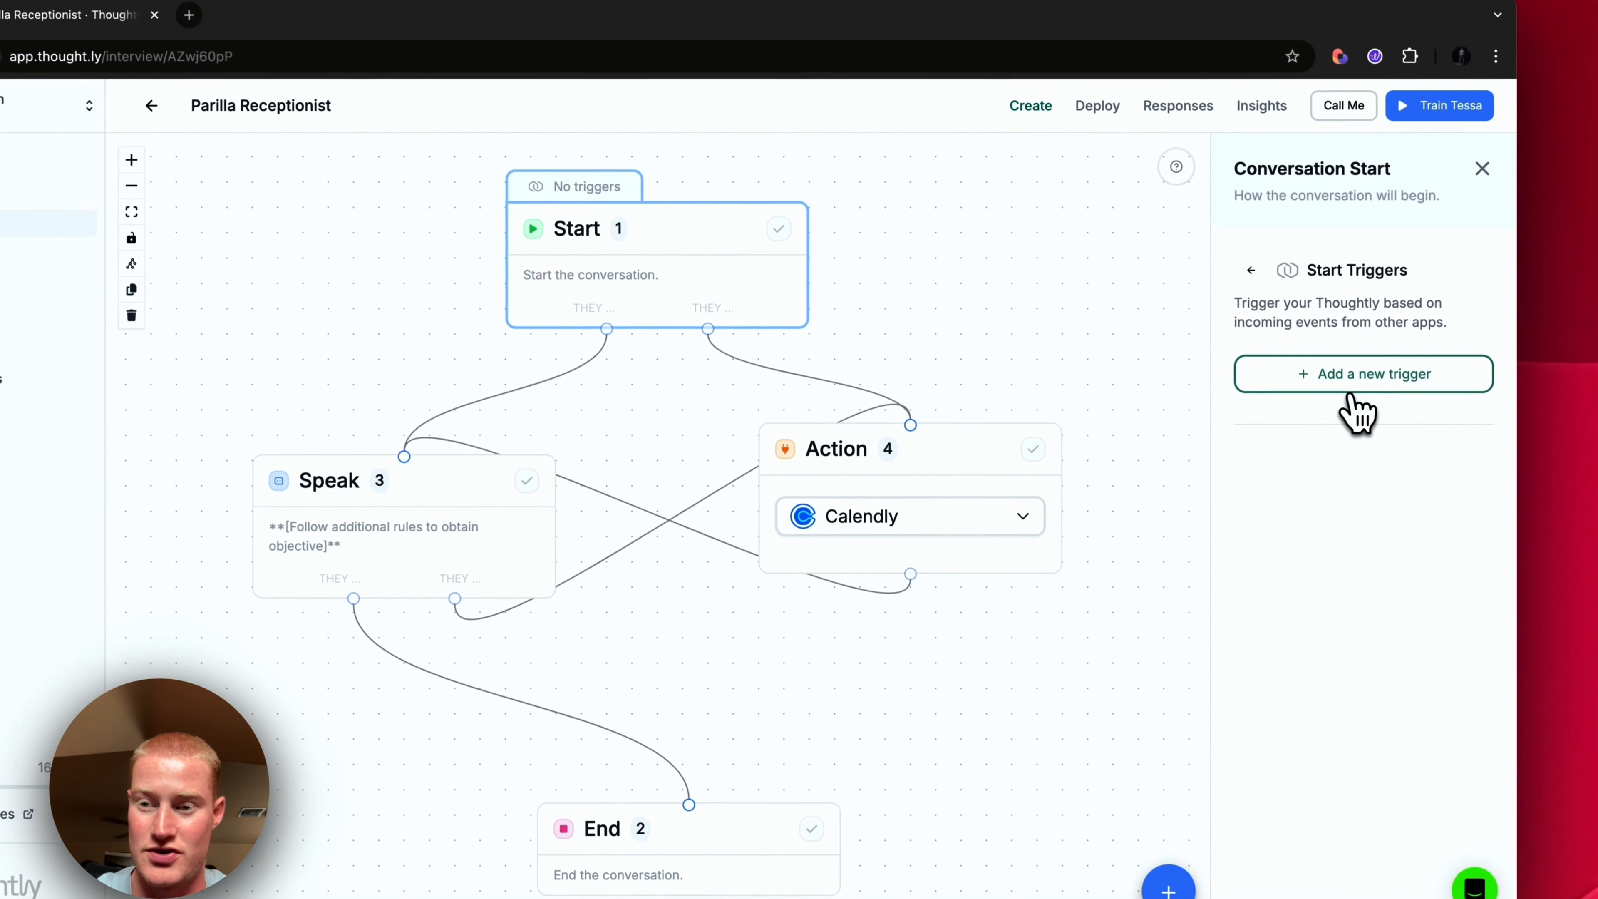
{"action": "left_click", "coordinate": [1359, 378]}
{"action": "left_click", "coordinate": [731, 469]}
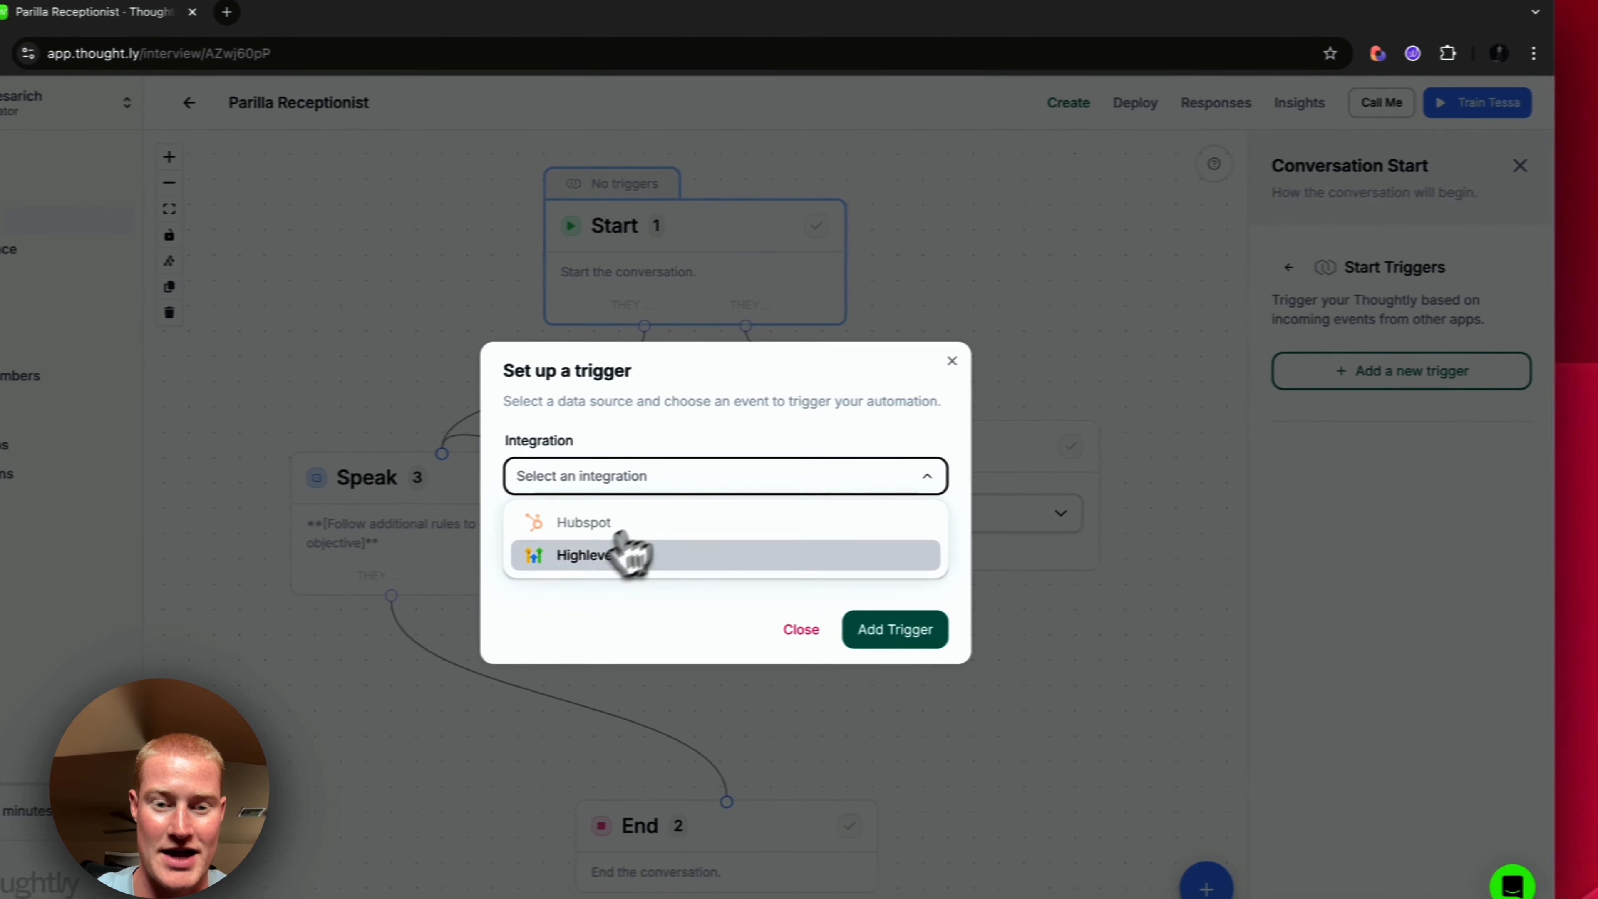
{"action": "left_click", "coordinate": [585, 554]}
Set the trigger's account to AI Agency Accelerator and its event to On Contact Creation, and add the trigger.
{"action": "left_click", "coordinate": [768, 517]}
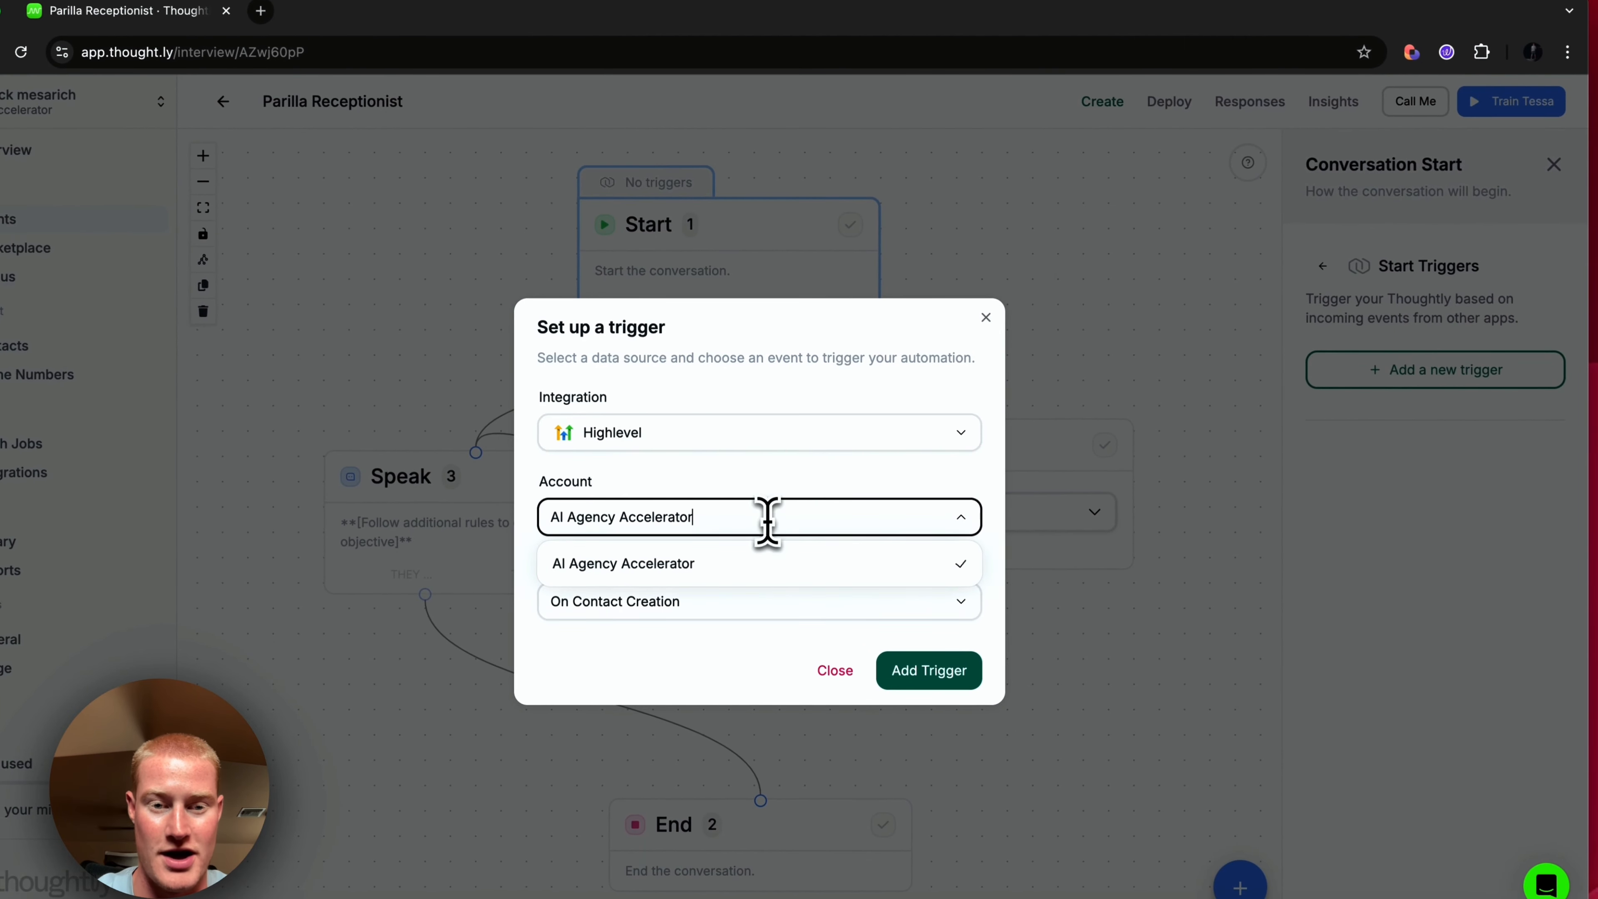
{"action": "left_click", "coordinate": [711, 484]}
{"action": "left_click", "coordinate": [717, 523]}
{"action": "left_click", "coordinate": [661, 564]}
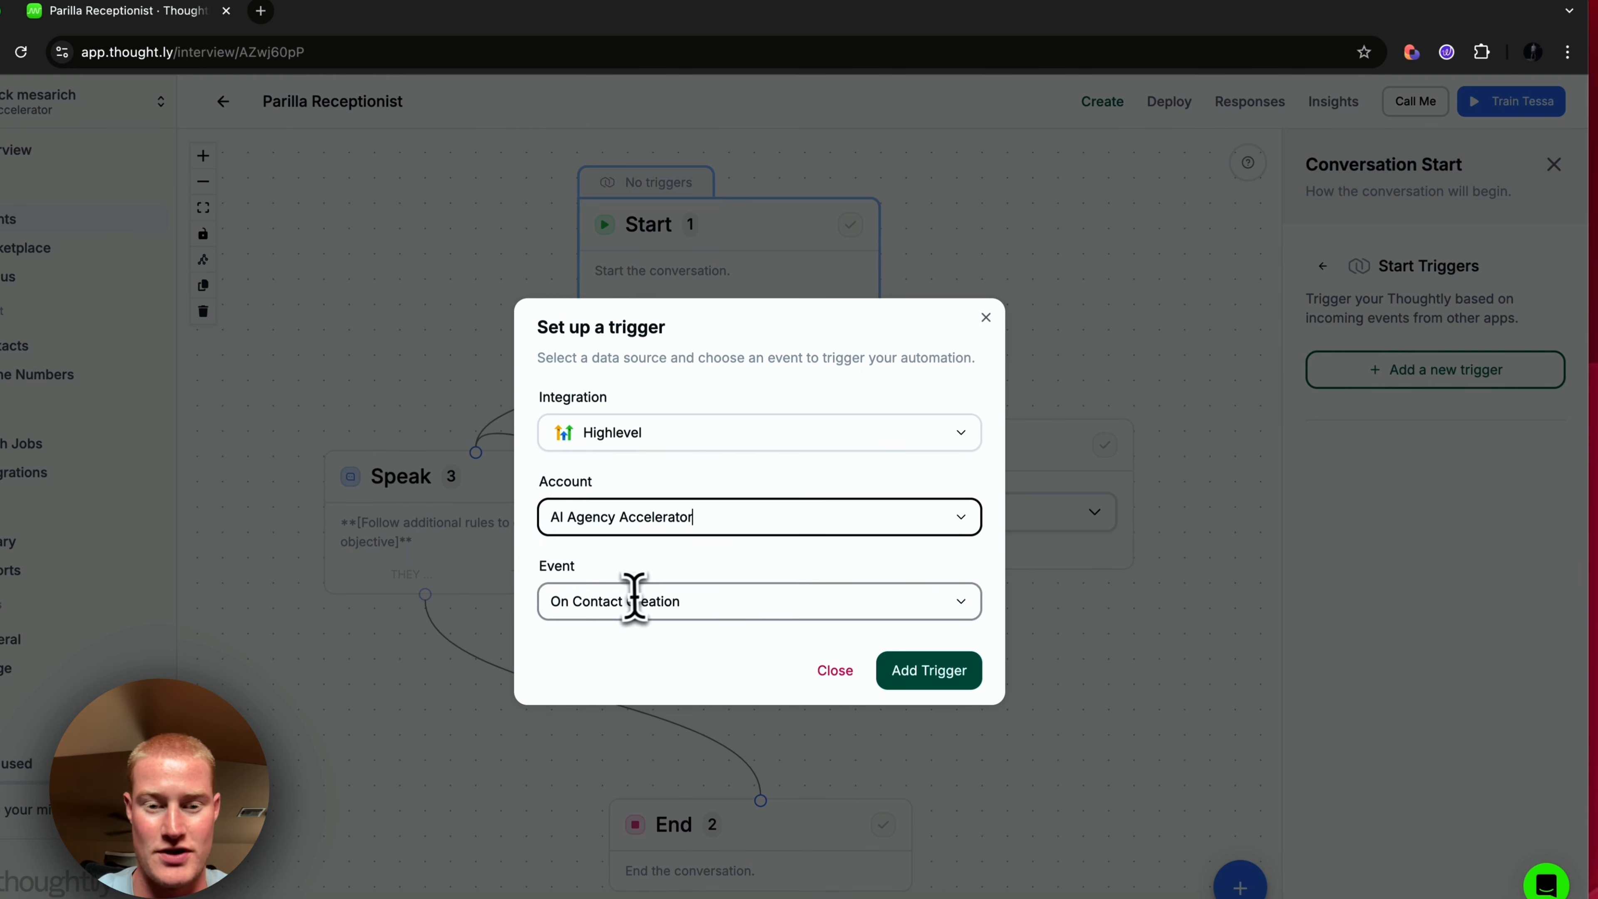
{"action": "left_click", "coordinate": [660, 602]}
{"action": "left_click", "coordinate": [677, 658]}
{"action": "left_click", "coordinate": [931, 672]}
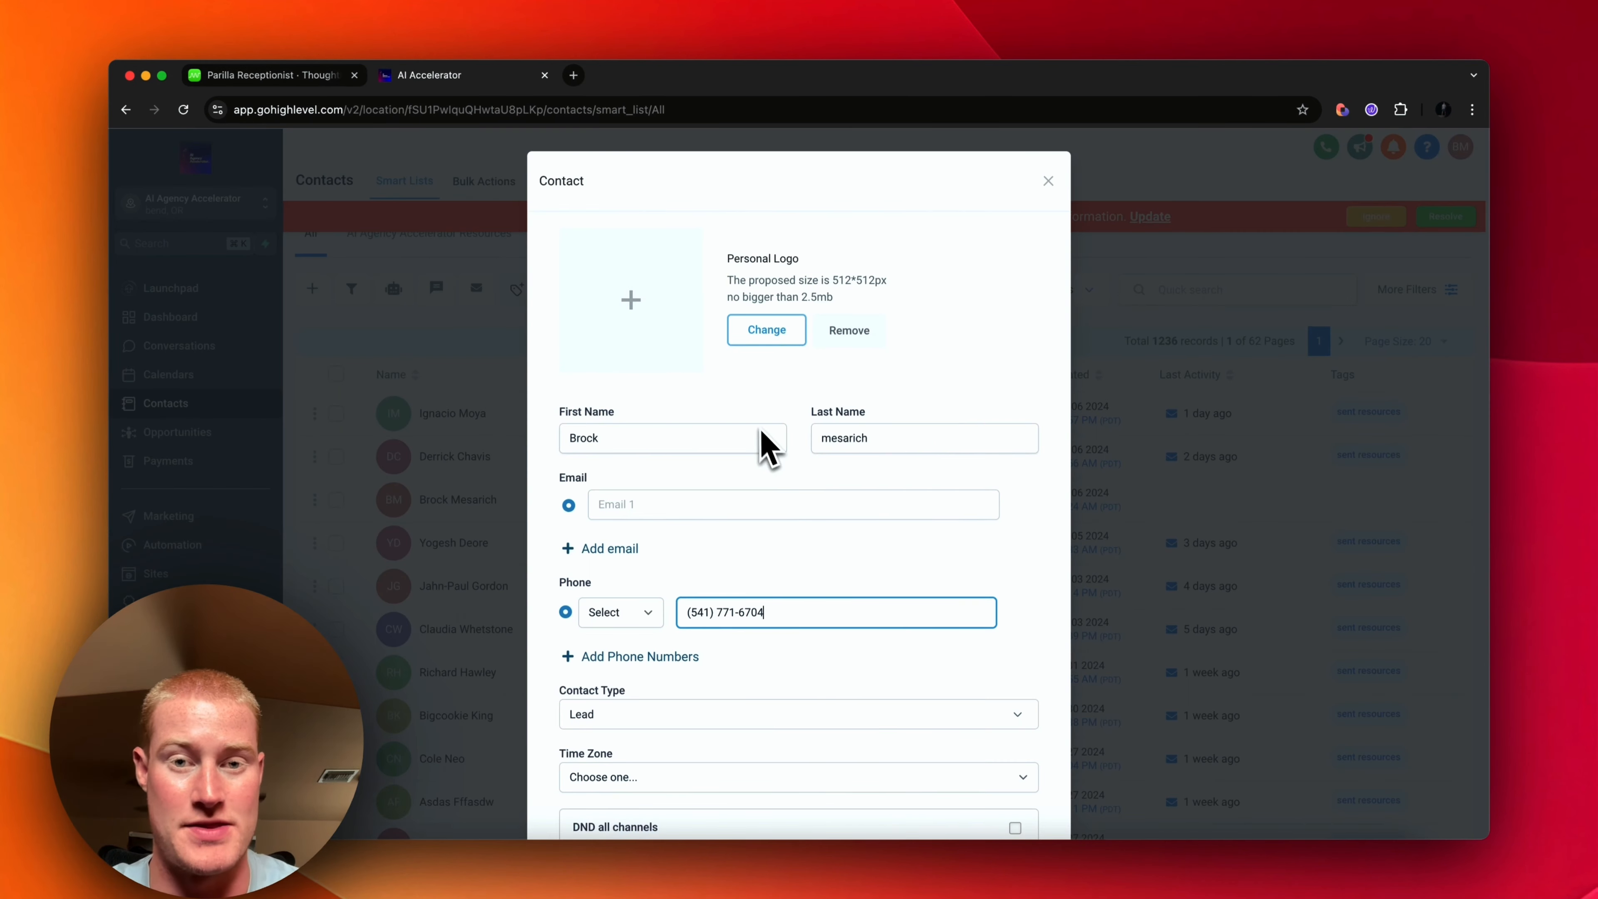
Check the details of the new Lead contact in HighLevel and save the contact.
{"action": "scroll", "coordinate": [756, 446], "scroll_direction": "down", "scroll_amount": 5}
{"action": "scroll", "coordinate": [742, 404], "scroll_direction": "up", "scroll_amount": 5}
{"action": "scroll", "coordinate": [838, 386], "scroll_direction": "down", "scroll_amount": 5}
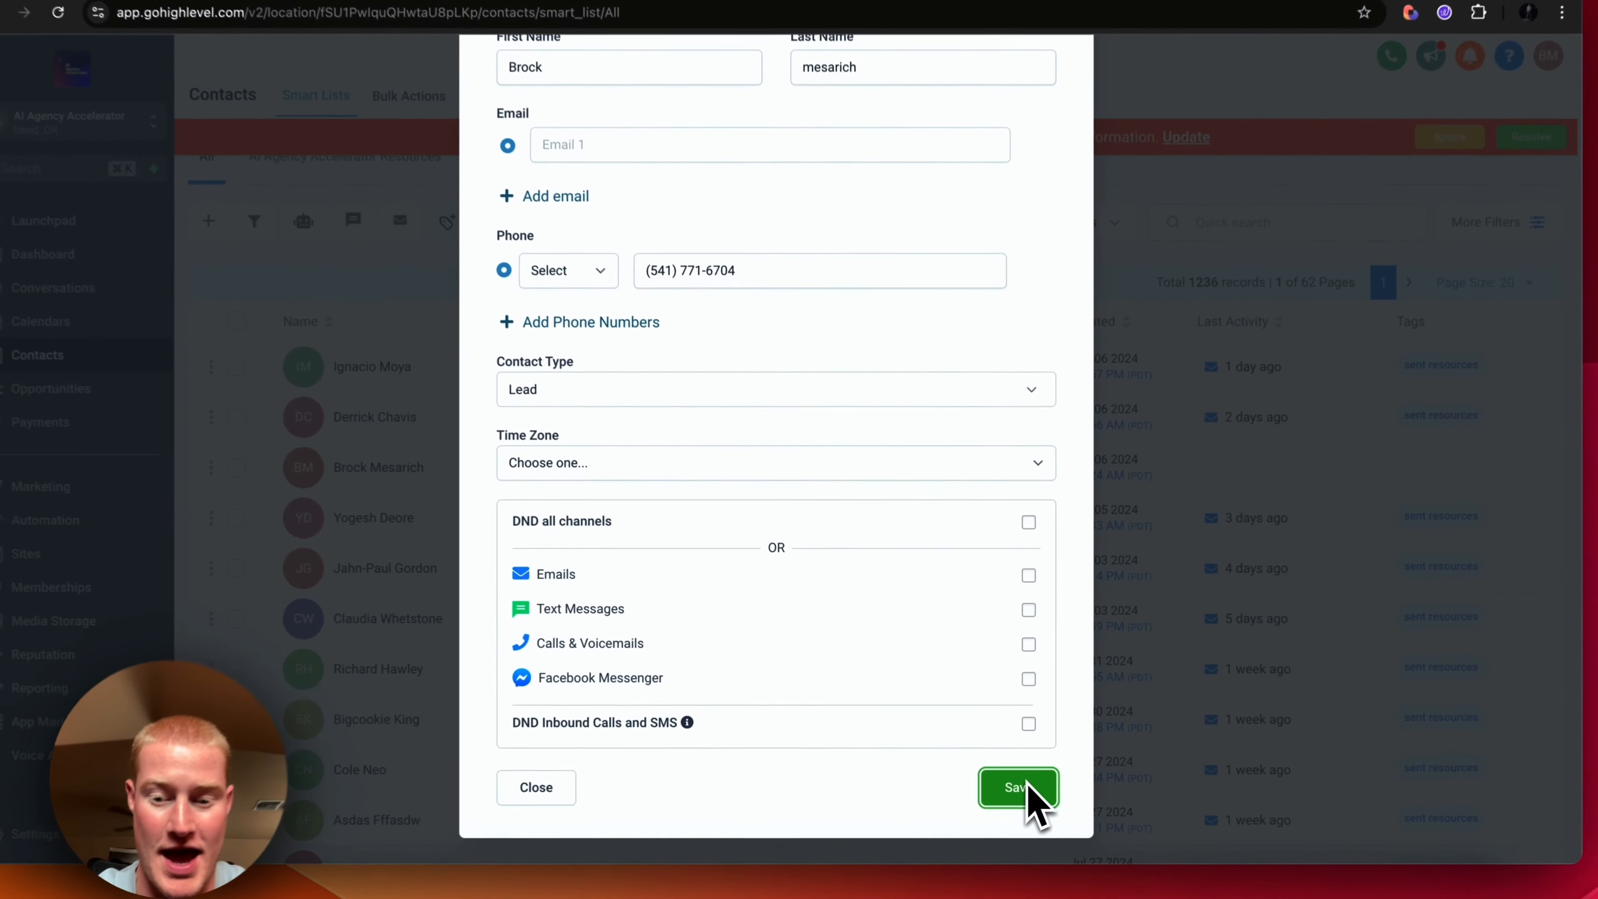
{"action": "left_click", "coordinate": [1011, 783]}
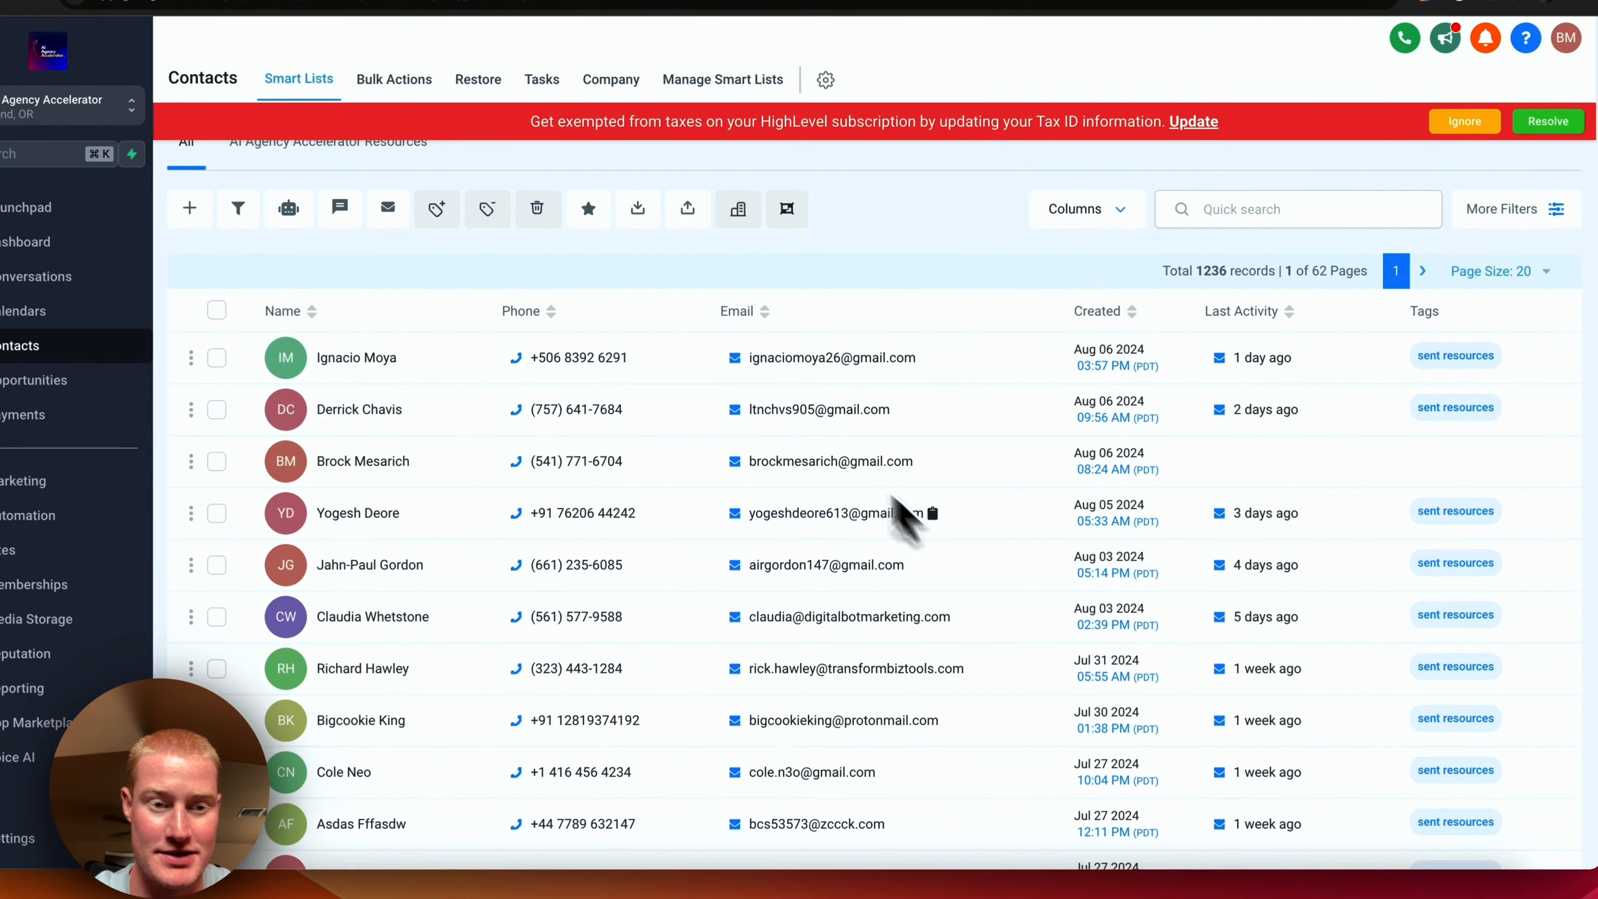